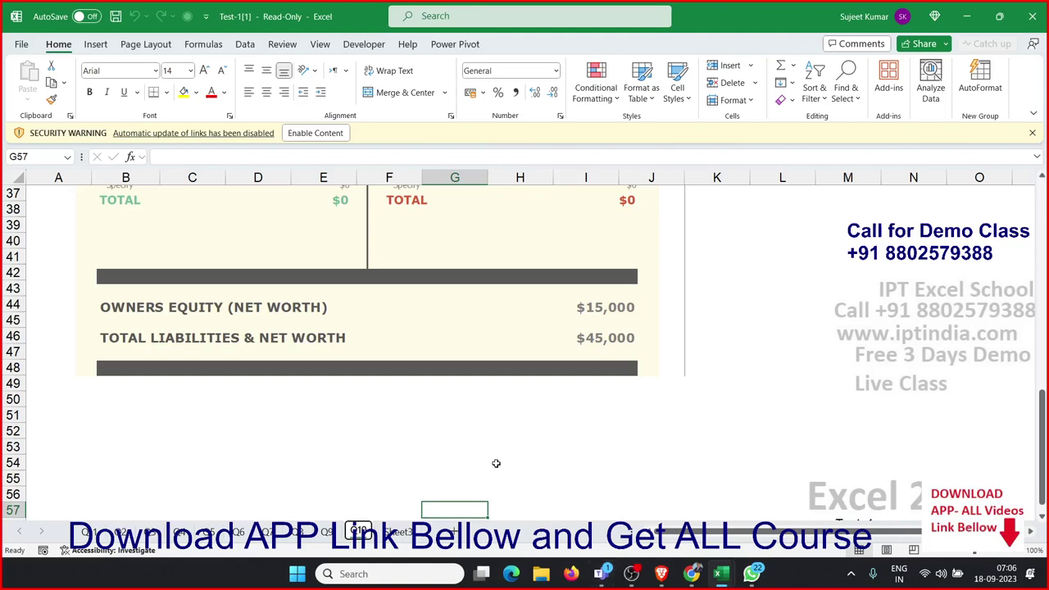
Open the Remove Formulas Same Area sheet, enable content, and inspect the RANDBETWEEN formula in B3.
{"action": "left_click", "coordinate": [82, 533]}
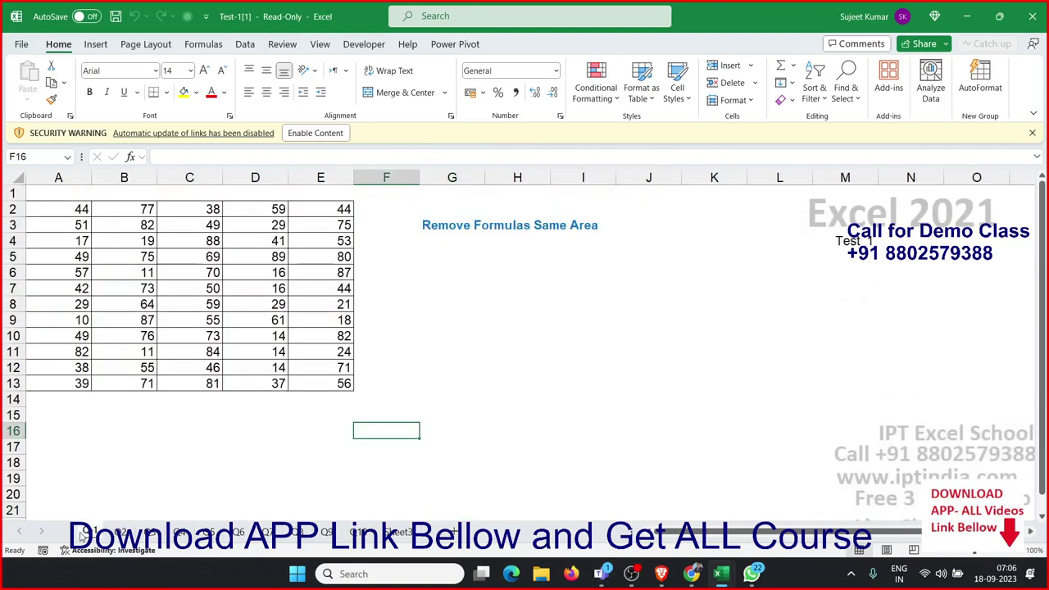
{"action": "left_click", "coordinate": [503, 319]}
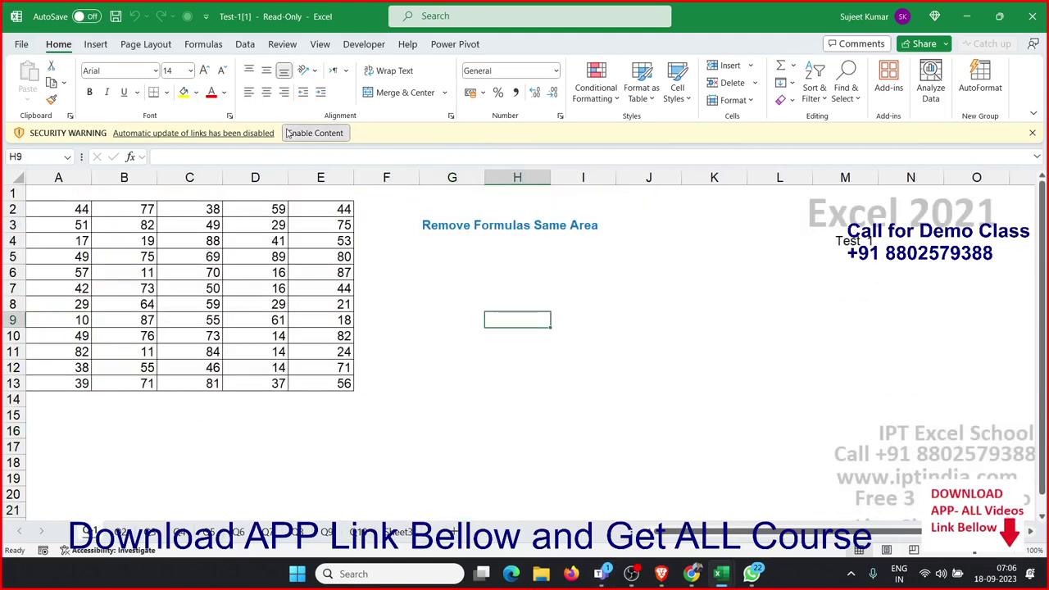
{"action": "left_click", "coordinate": [314, 133]}
{"action": "left_click", "coordinate": [420, 254]}
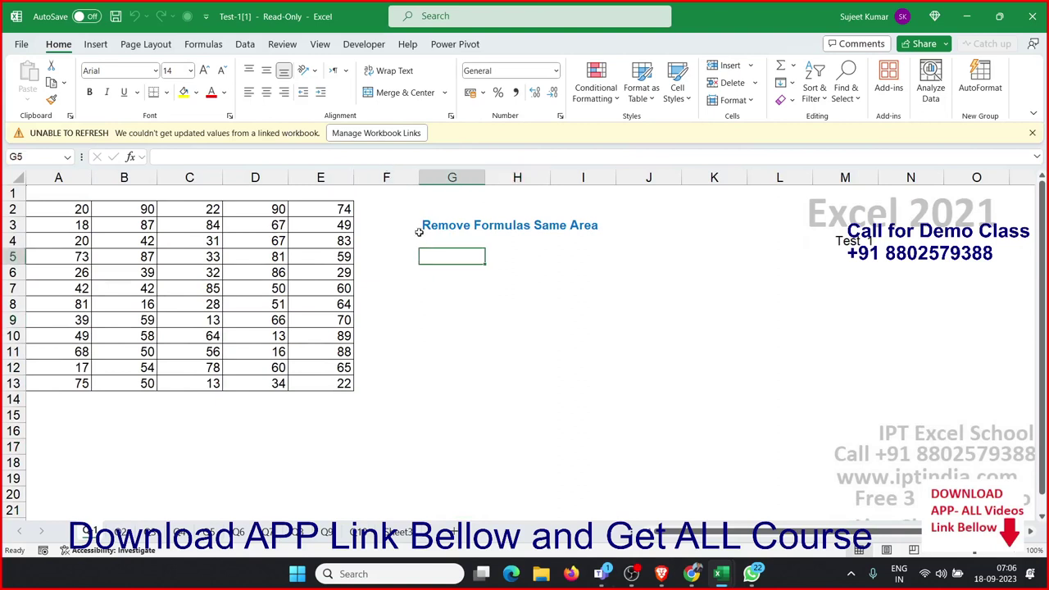
{"action": "left_click_drag", "start_coordinate": [434, 224], "coordinate": [597, 236]}
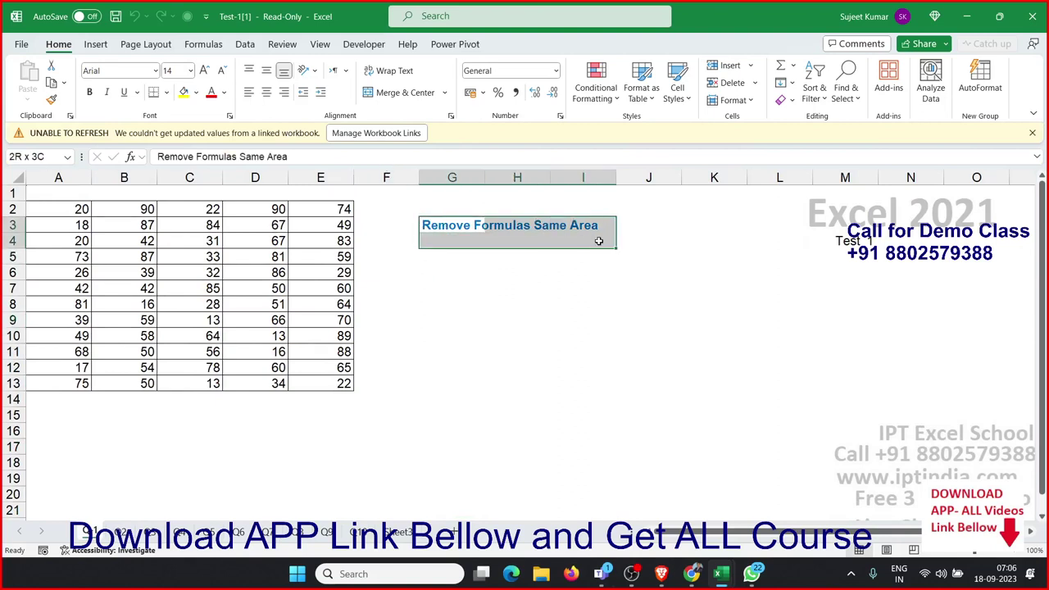
{"action": "left_click", "coordinate": [524, 350]}
{"action": "left_click", "coordinate": [244, 268]}
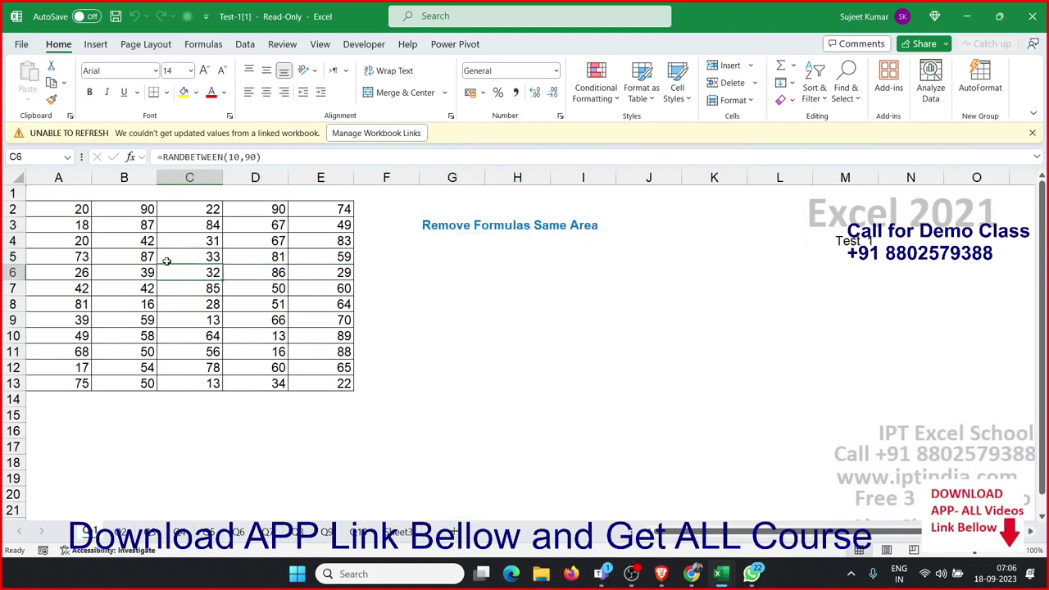
{"action": "left_click", "coordinate": [112, 228]}
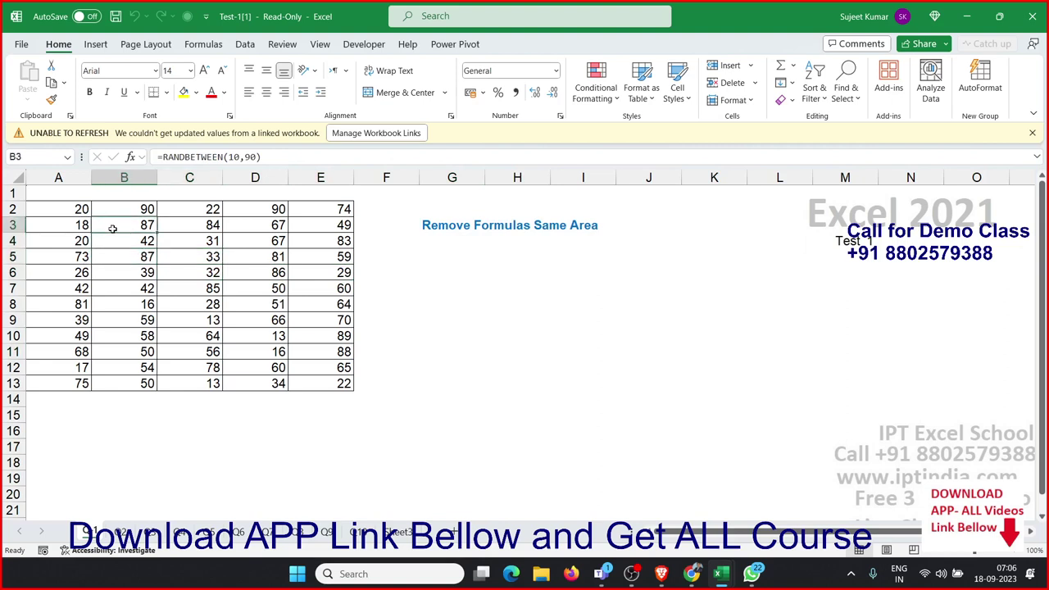
Copy A2:E13 and paste it back over itself as values only.
{"action": "mouse_move", "coordinate": [82, 209]}
{"action": "left_mouse_down"}
{"action": "mouse_move", "coordinate": [298, 352]}
{"action": "mouse_move", "coordinate": [297, 382]}
{"action": "left_mouse_up"}
{"action": "key", "text": "ctrl+c"}
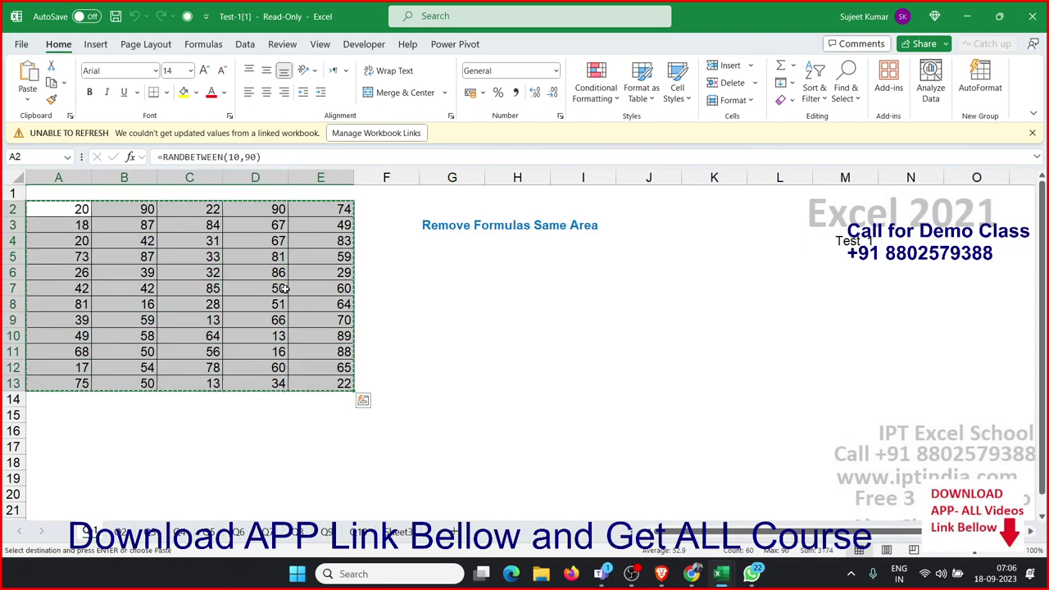
{"action": "right_click", "coordinate": [281, 288]}
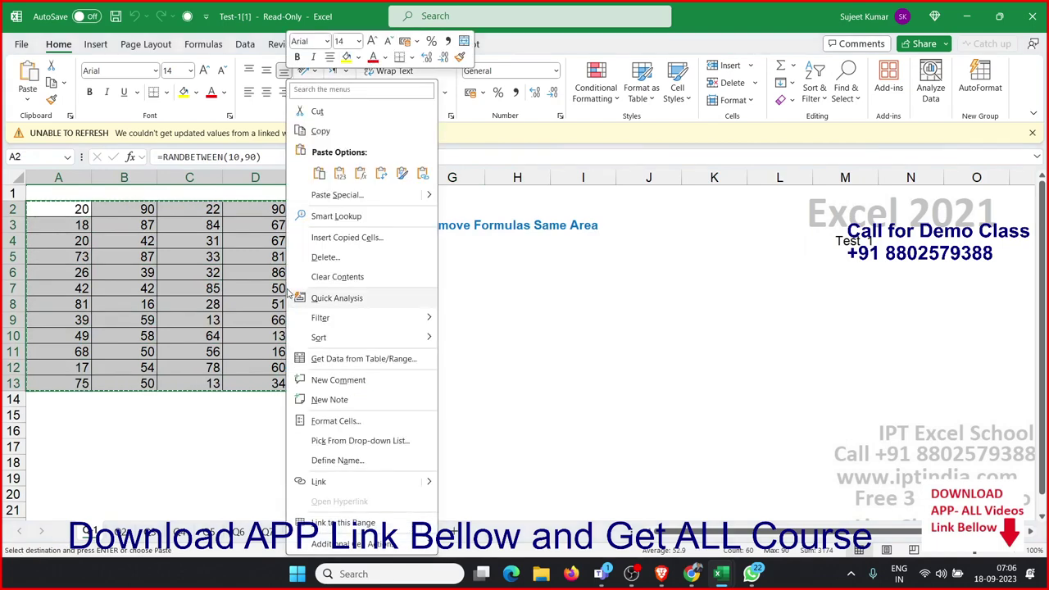
{"action": "left_click", "coordinate": [326, 197]}
{"action": "left_click", "coordinate": [191, 168]}
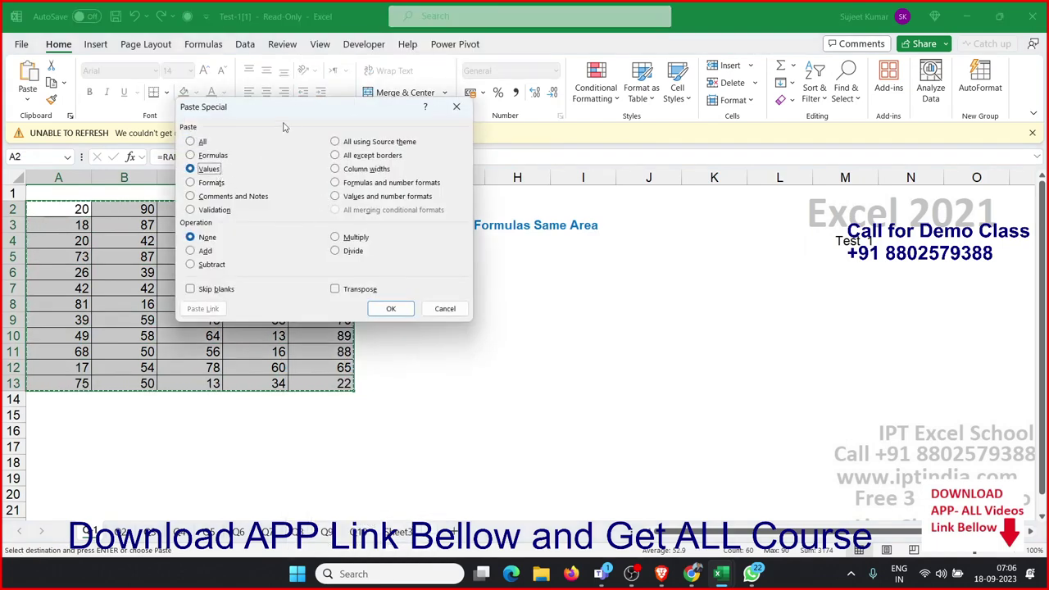
{"action": "left_click_drag", "start_coordinate": [296, 109], "coordinate": [553, 154]}
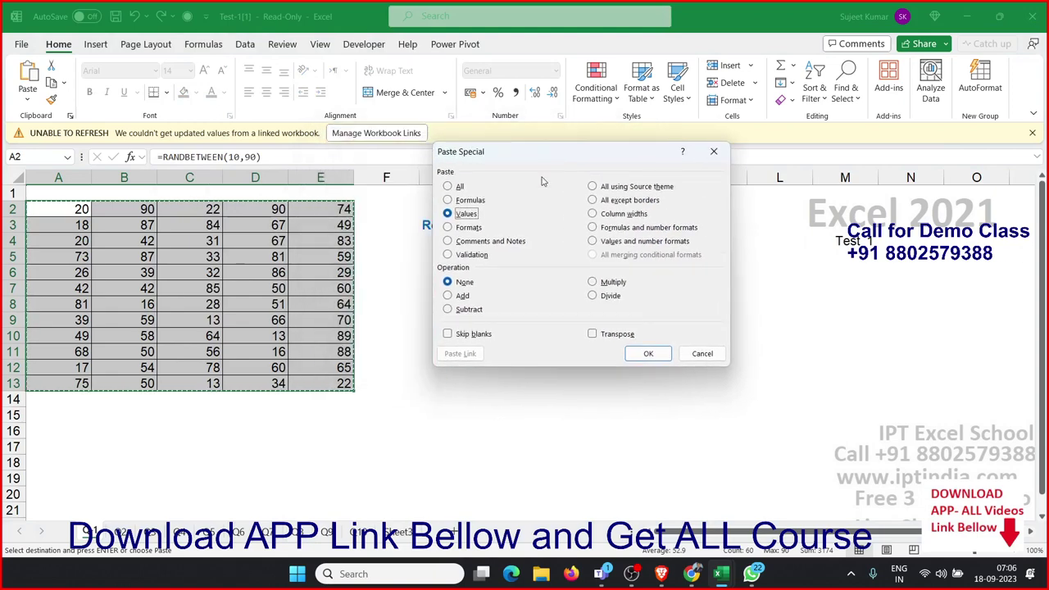
{"action": "left_click", "coordinate": [648, 353]}
{"action": "left_click", "coordinate": [255, 288]}
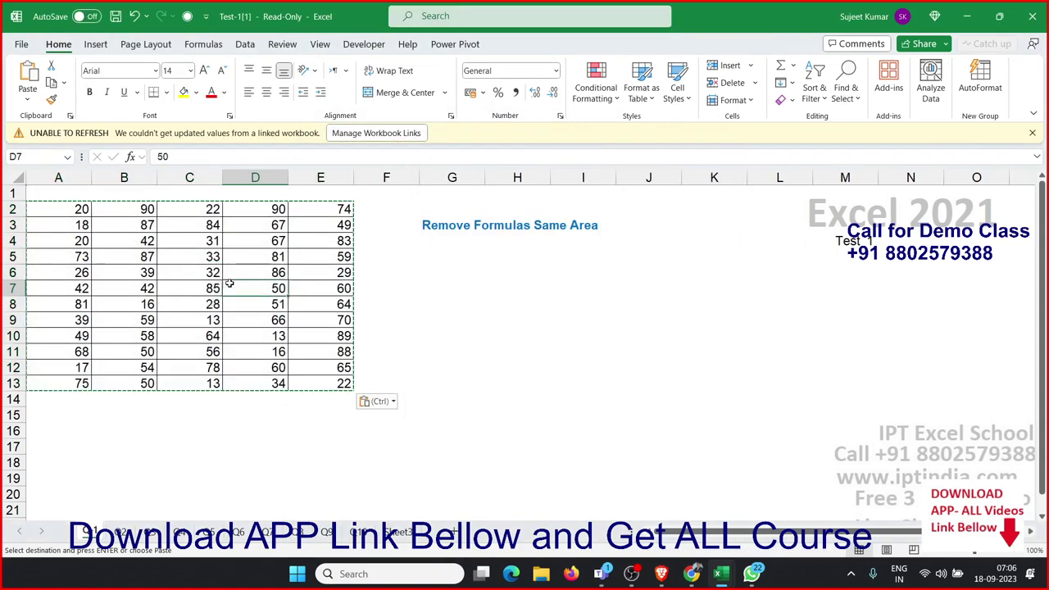
{"action": "left_click", "coordinate": [123, 531]}
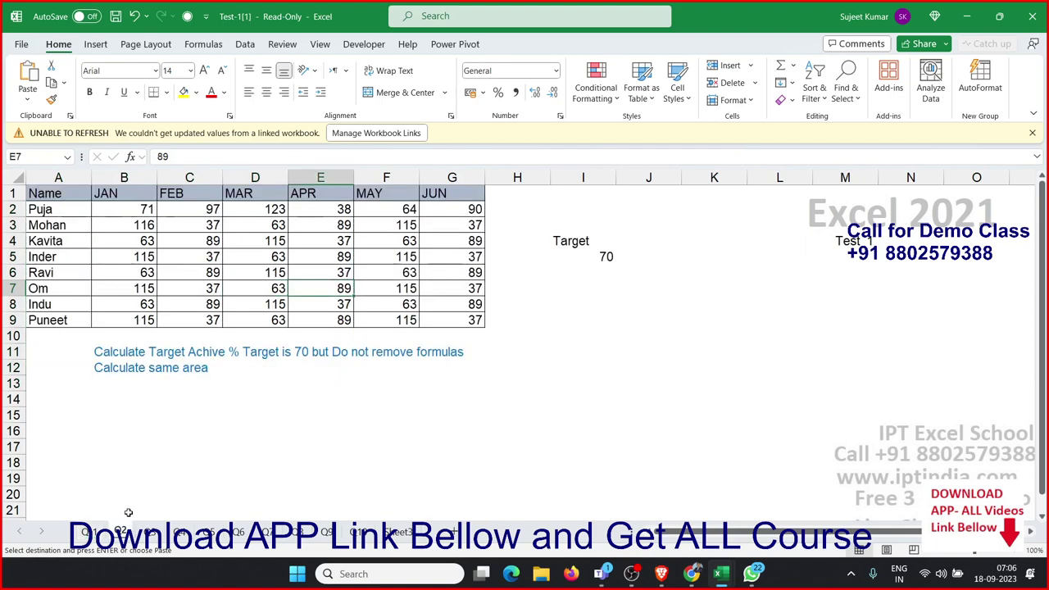
Copy the target value 70 from cell I5.
{"action": "left_click", "coordinate": [263, 287]}
{"action": "left_click", "coordinate": [172, 241]}
{"action": "left_click", "coordinate": [124, 225]}
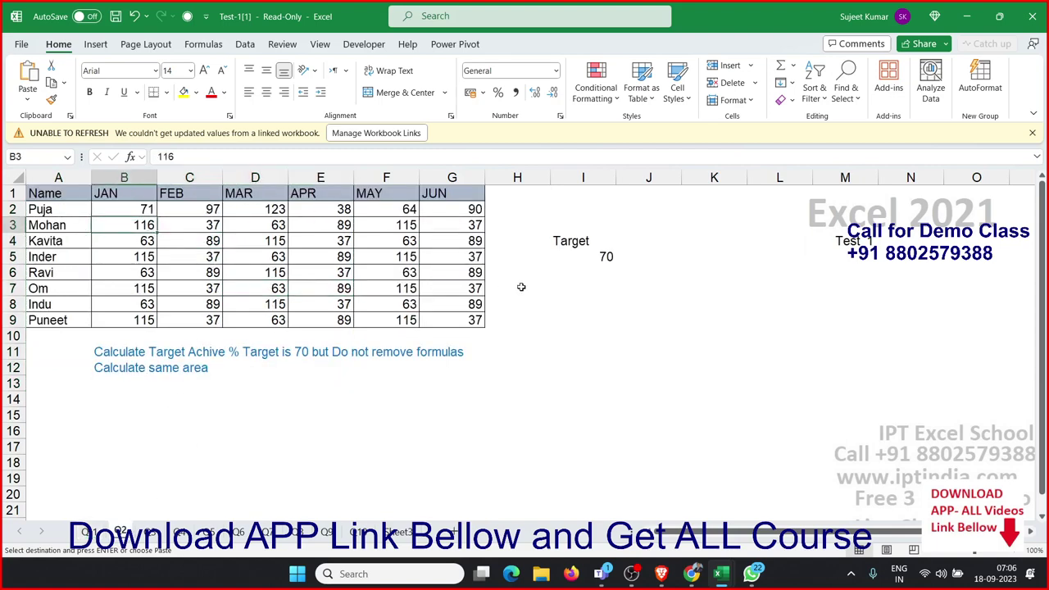
{"action": "left_click", "coordinate": [572, 266]}
{"action": "left_click", "coordinate": [576, 255]}
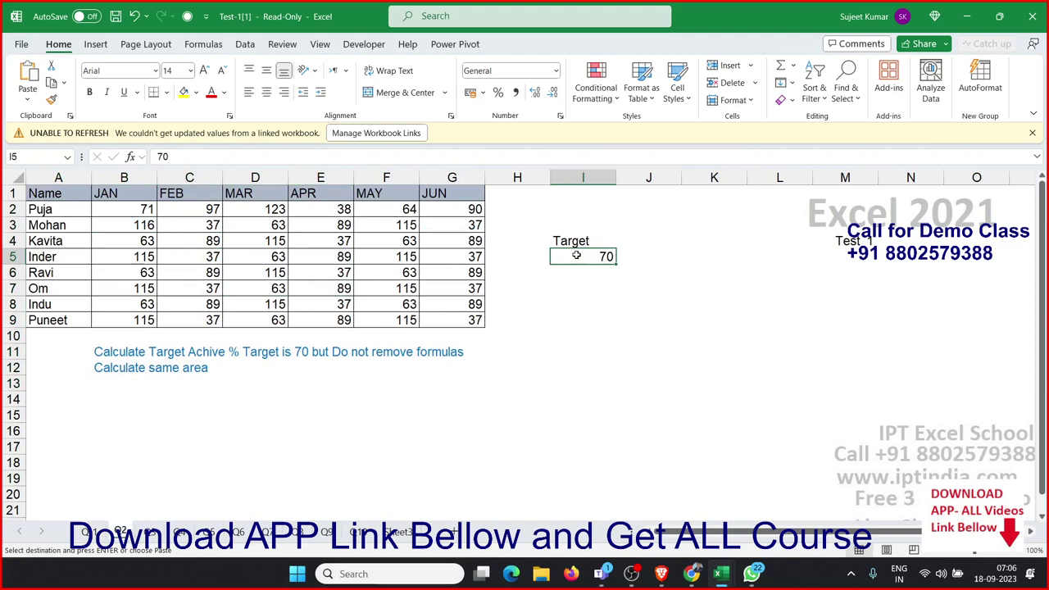
{"action": "key", "text": "ctrl+c"}
Paste Special Divide the 70 onto B2:G9 and apply Percent Style.
{"action": "mouse_move", "coordinate": [149, 212]}
{"action": "left_mouse_down"}
{"action": "mouse_move", "coordinate": [467, 310]}
{"action": "mouse_move", "coordinate": [467, 322]}
{"action": "left_mouse_up"}
{"action": "right_click", "coordinate": [466, 321]}
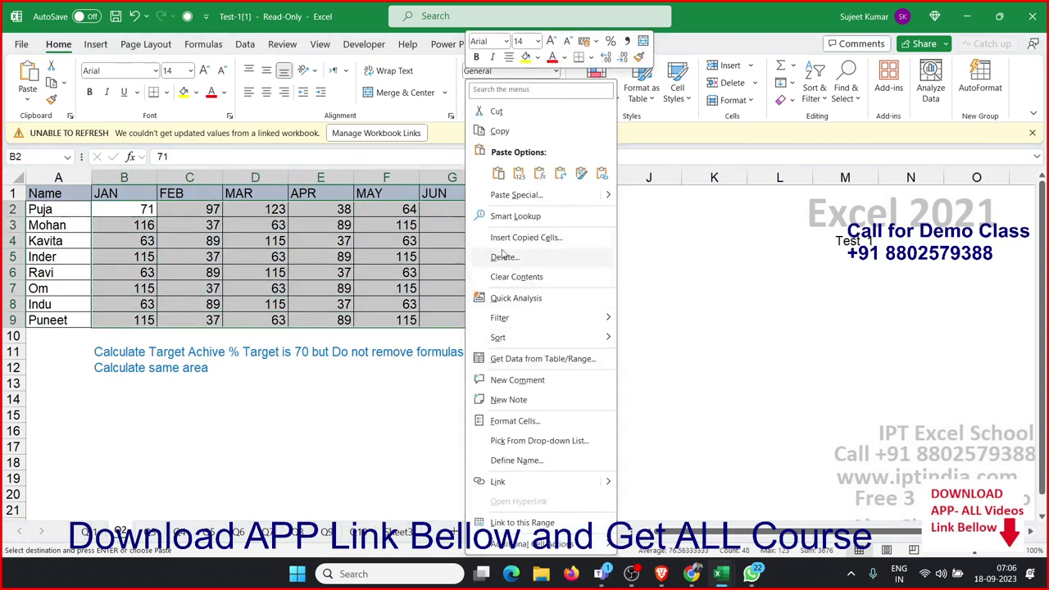
{"action": "left_click", "coordinate": [500, 202]}
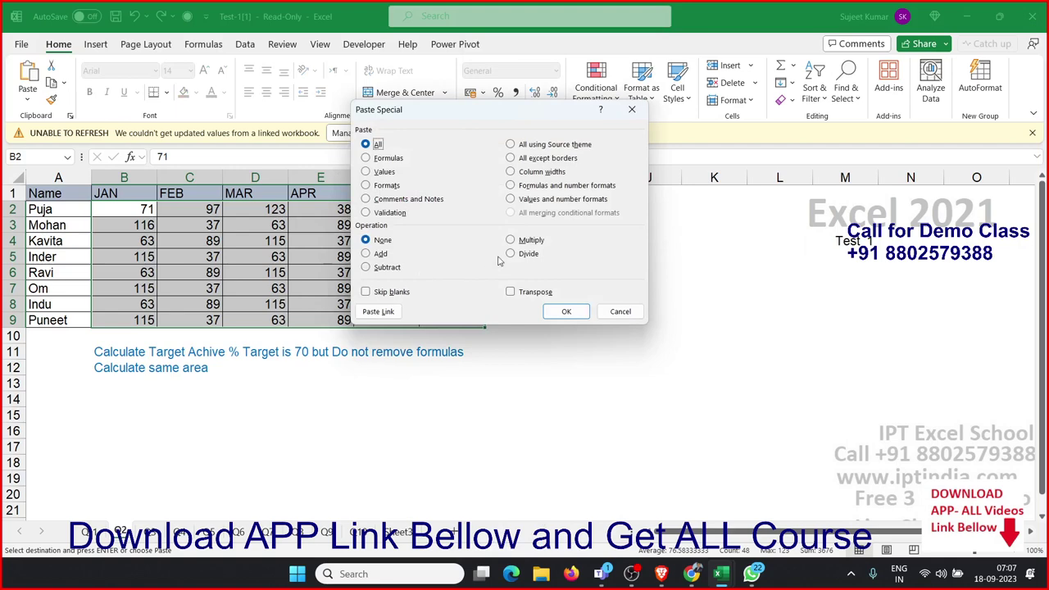
{"action": "left_click", "coordinate": [510, 253]}
{"action": "left_click", "coordinate": [563, 311]}
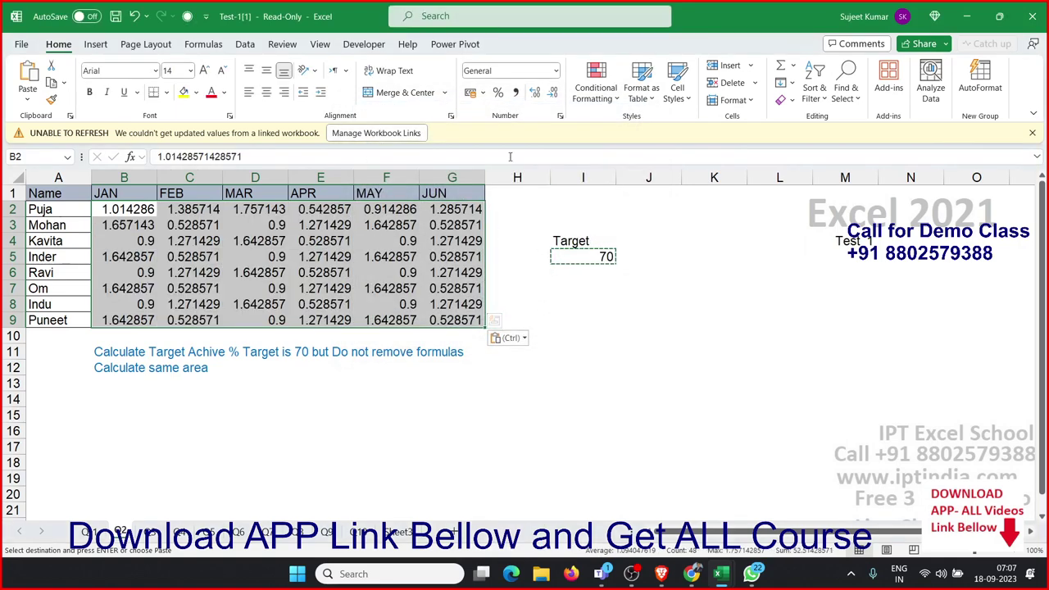
{"action": "left_click", "coordinate": [498, 93]}
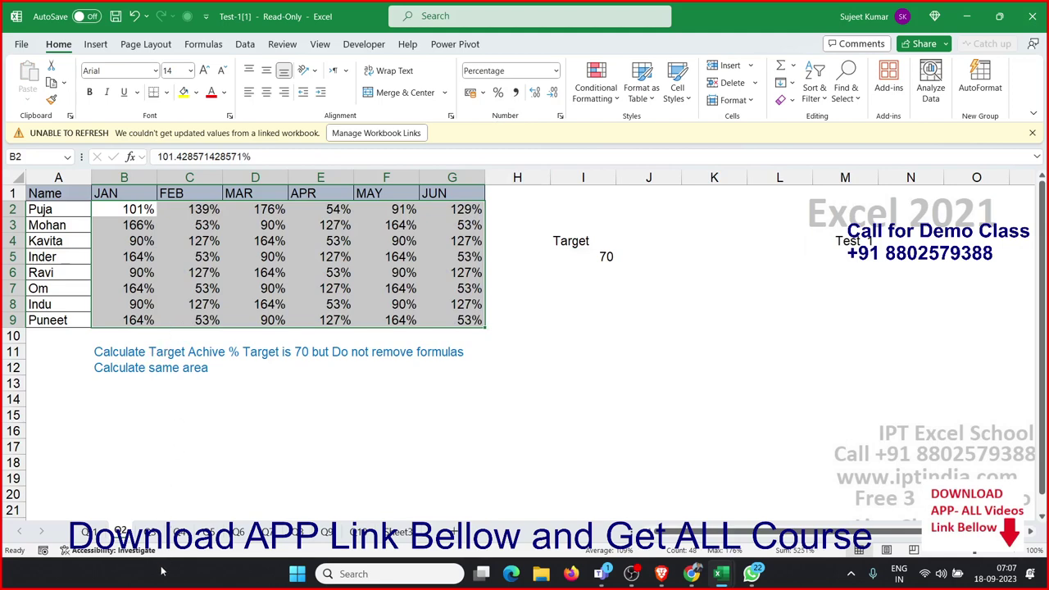
{"action": "left_click", "coordinate": [152, 533]}
{"action": "left_click", "coordinate": [149, 337]}
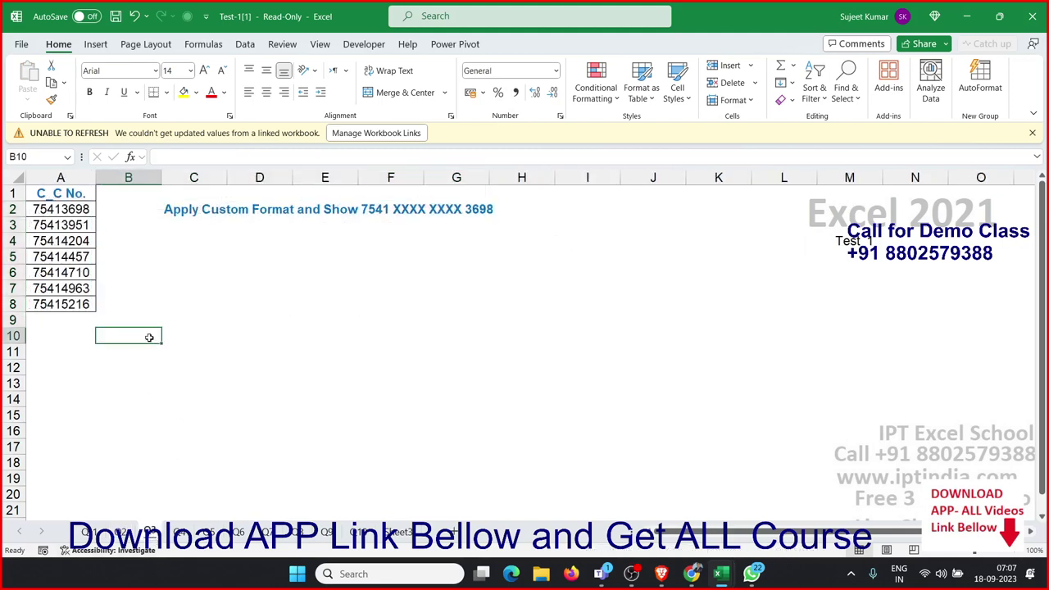
Give A2:A8 the custom number format 000 XXXX XXXX 0000 to mask the middle digits.
{"action": "left_click", "coordinate": [433, 214]}
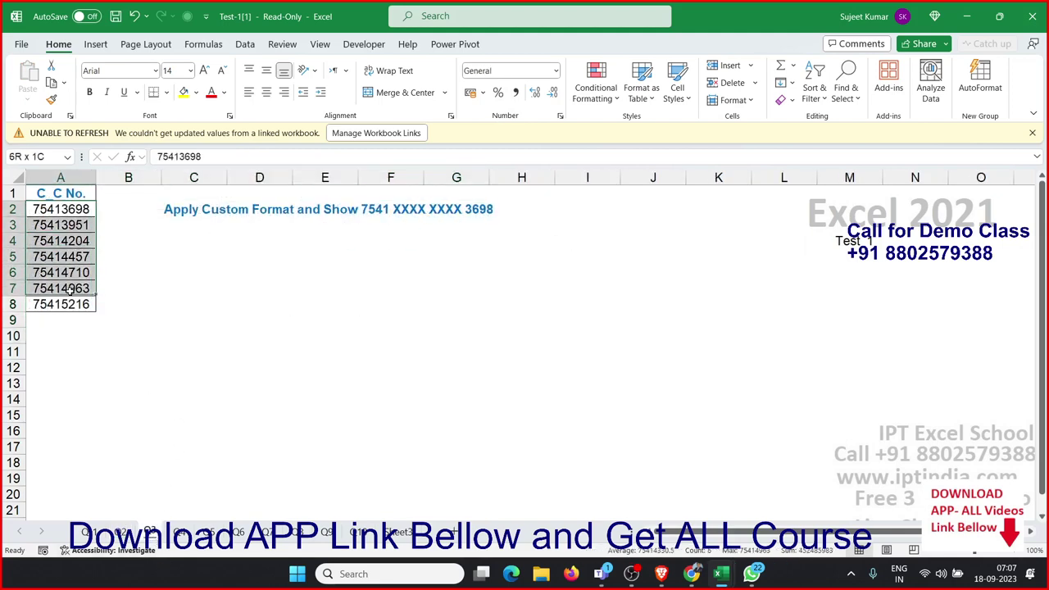
{"action": "left_click_drag", "start_coordinate": [85, 210], "coordinate": [82, 304]}
{"action": "right_click", "coordinate": [72, 304]}
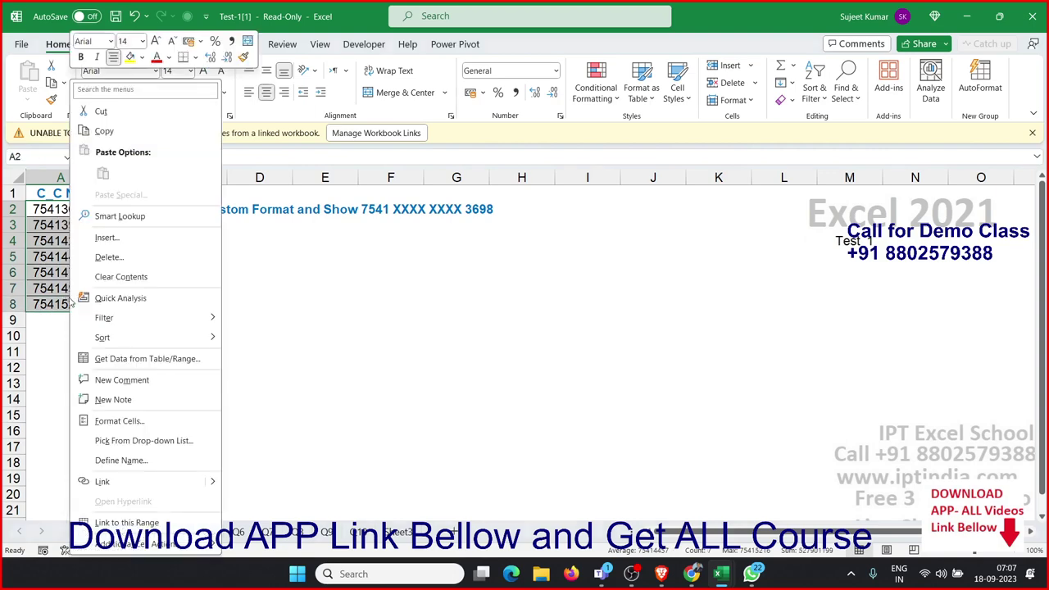
{"action": "left_click", "coordinate": [119, 421]}
{"action": "left_click_drag", "start_coordinate": [209, 226], "coordinate": [776, 155]}
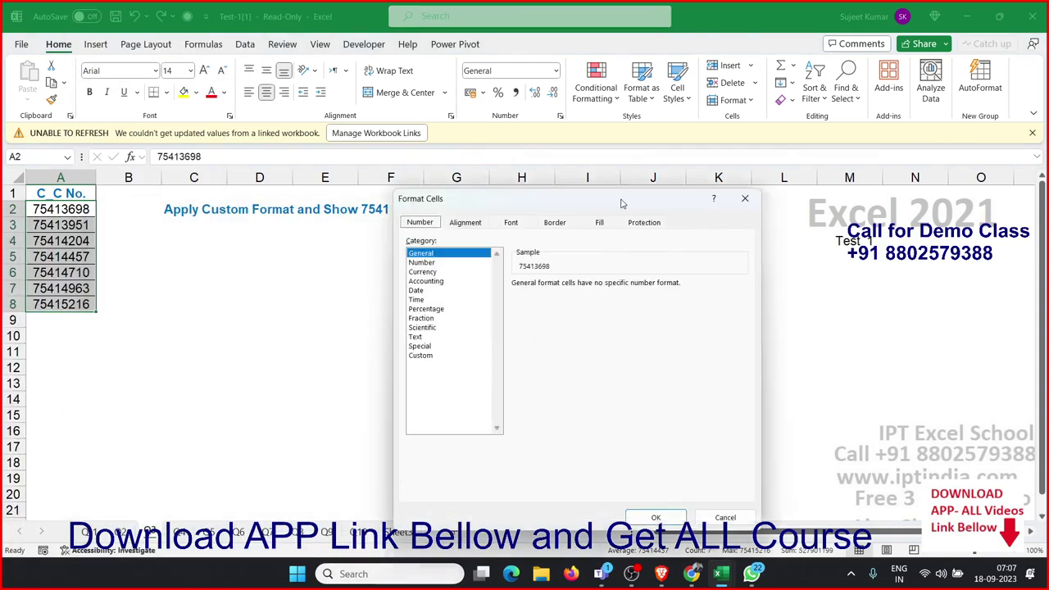
{"action": "left_click", "coordinate": [601, 303]}
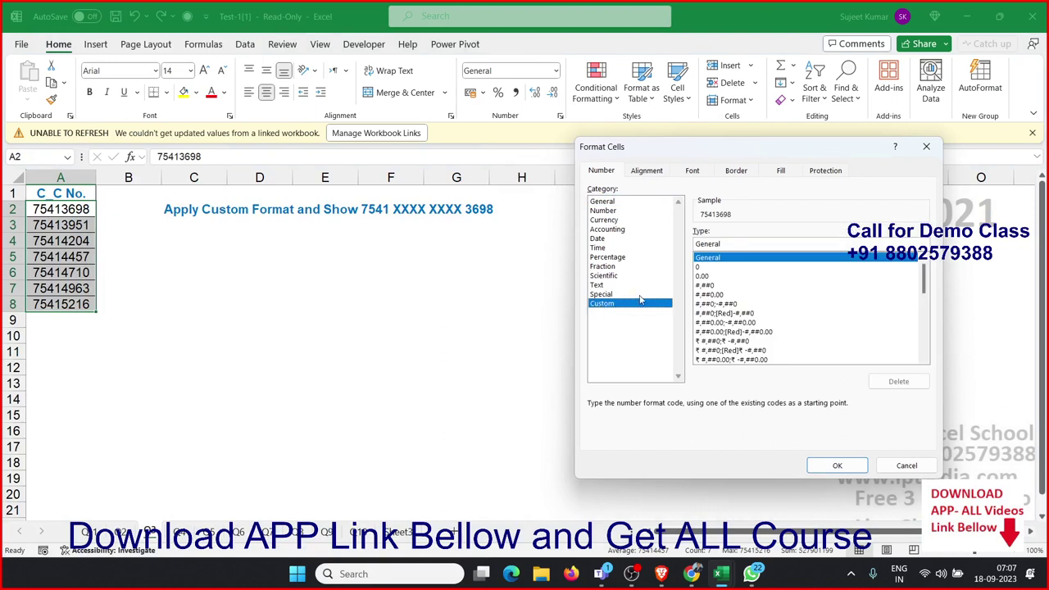
{"action": "double_click", "coordinate": [742, 243]}
{"action": "type", "text": "000 "}
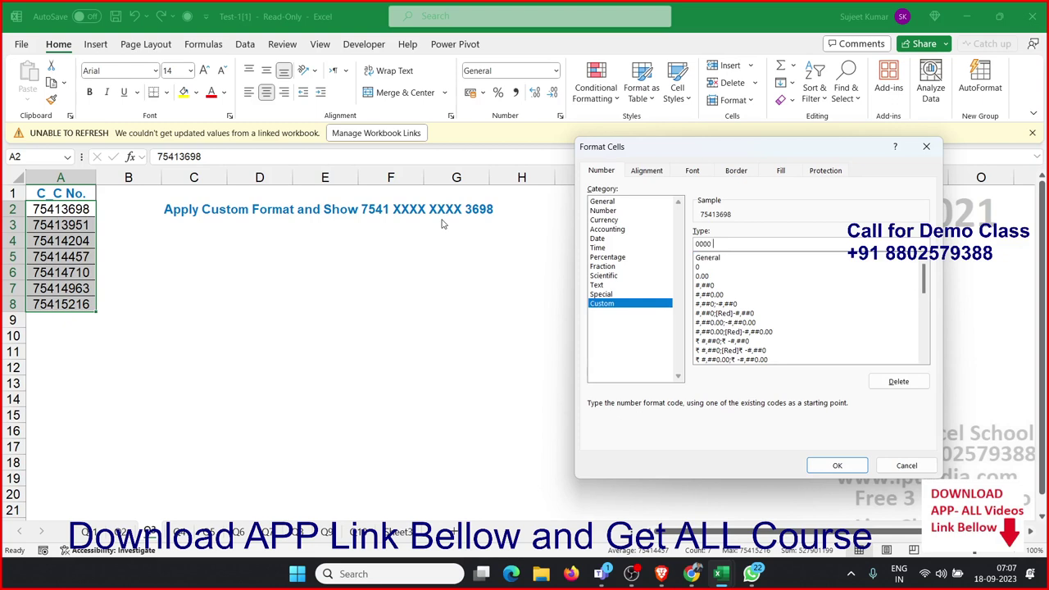
{"action": "type", "text": "X"}
{"action": "type", "text": "XXX XXXX "}
{"action": "type", "text": "000"}
{"action": "type", "text": "0"}
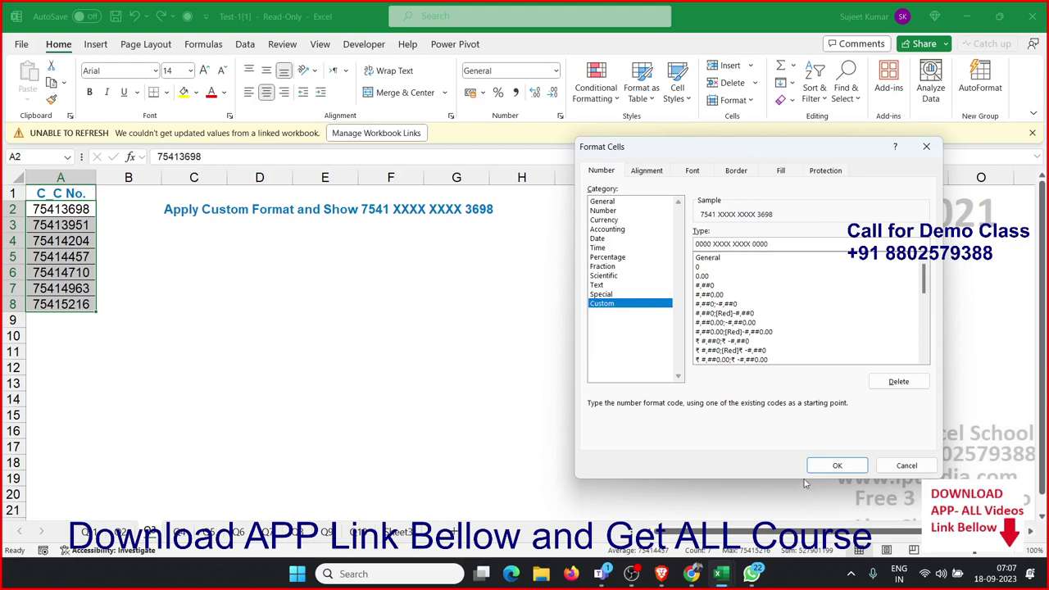
{"action": "left_click", "coordinate": [811, 468]}
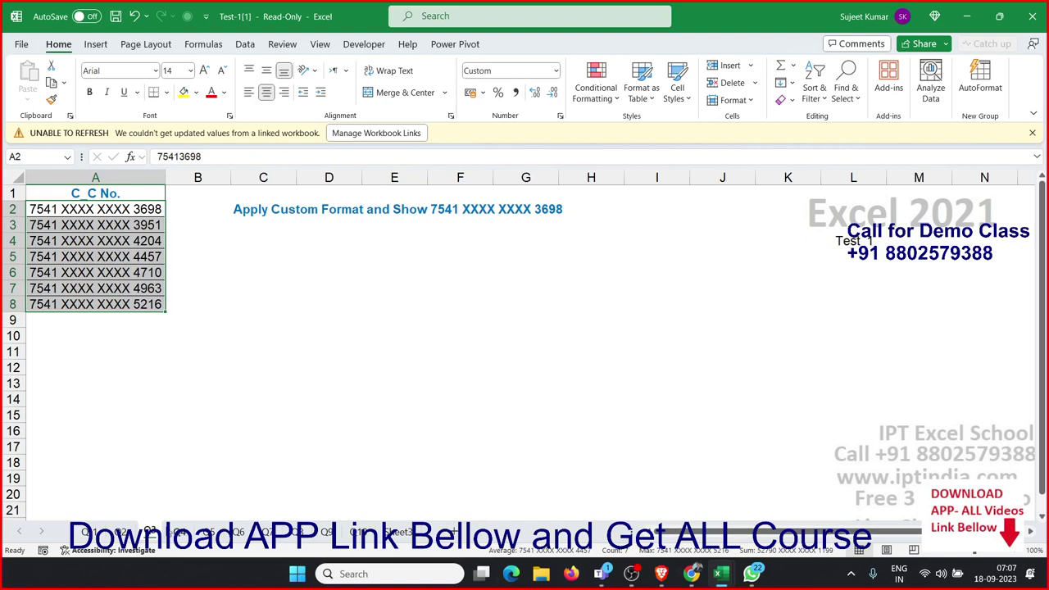
{"action": "key", "text": "ctrl+Page_Down"}
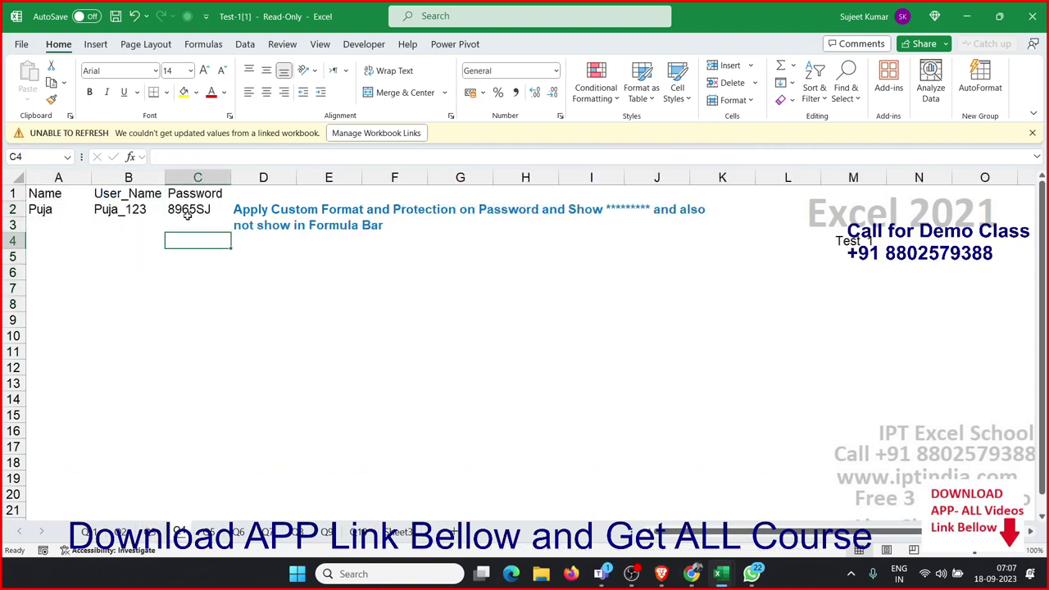
Replace C2's General format with a custom ;;; code so the password shows only asterisks.
{"action": "left_click", "coordinate": [189, 207]}
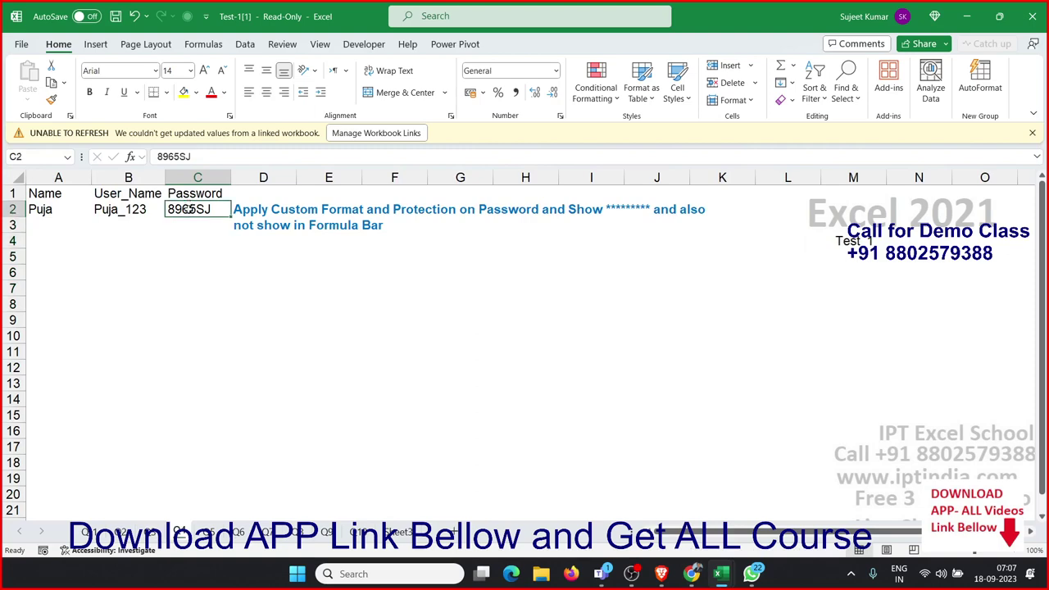
{"action": "right_click", "coordinate": [190, 210]}
{"action": "left_click", "coordinate": [240, 420]}
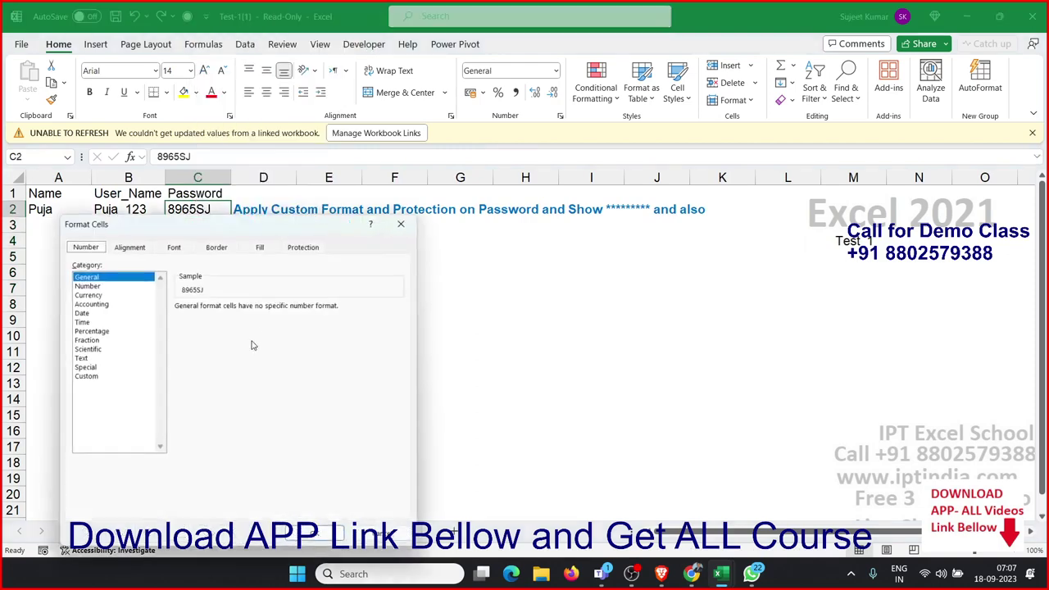
{"action": "left_click_drag", "start_coordinate": [246, 218], "coordinate": [590, 190]}
{"action": "left_click", "coordinate": [451, 348]}
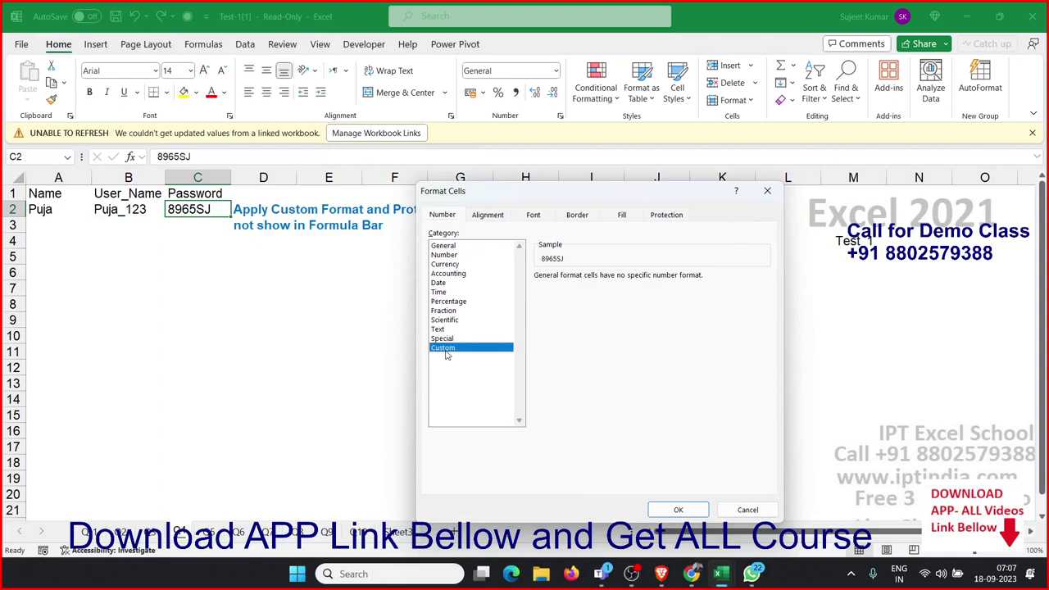
{"action": "double_click", "coordinate": [560, 288]}
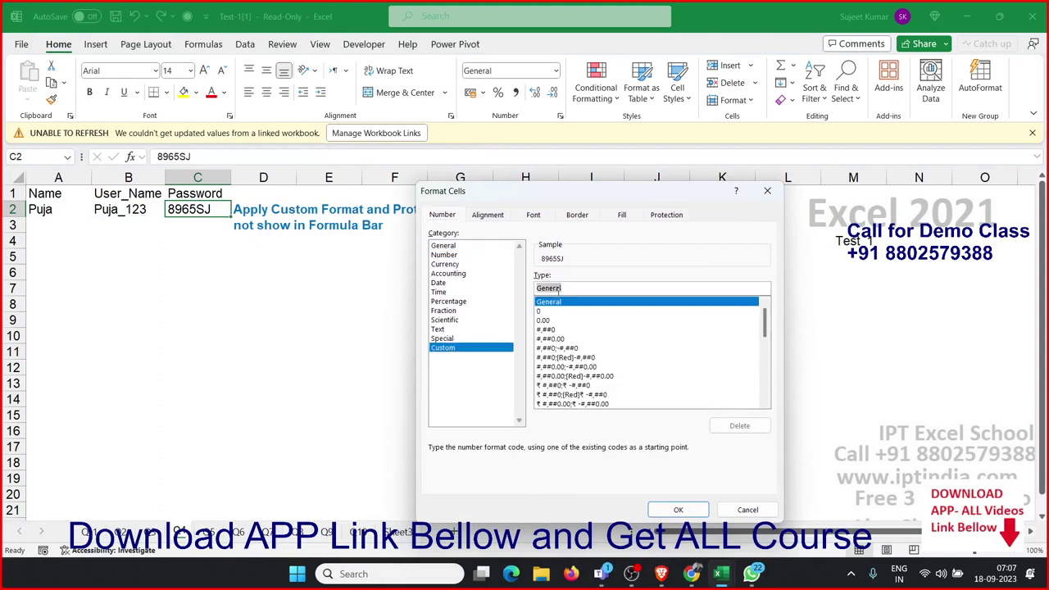
{"action": "type", "text": ";;"}
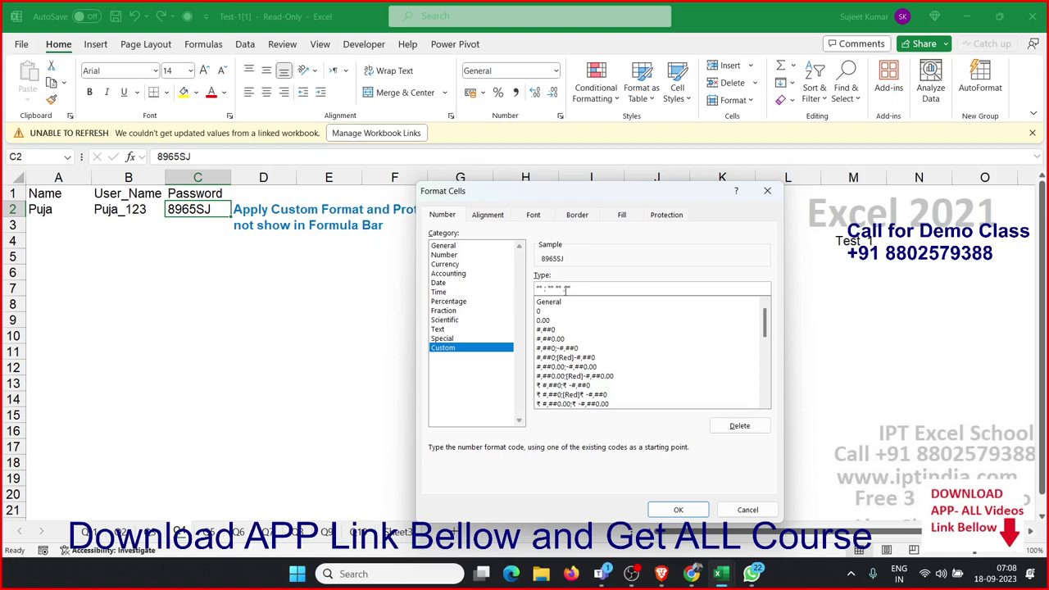
{"action": "type", "text": ";**"}
{"action": "double_click", "coordinate": [559, 287]}
{"action": "left_click", "coordinate": [567, 288]}
{"action": "left_click", "coordinate": [677, 509]}
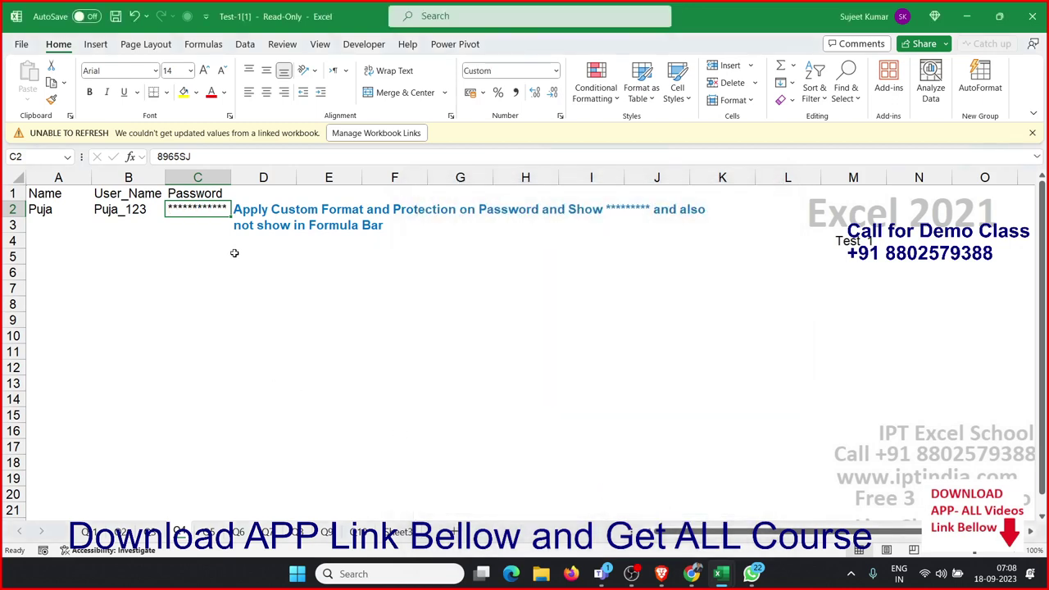
{"action": "left_click", "coordinate": [210, 531]}
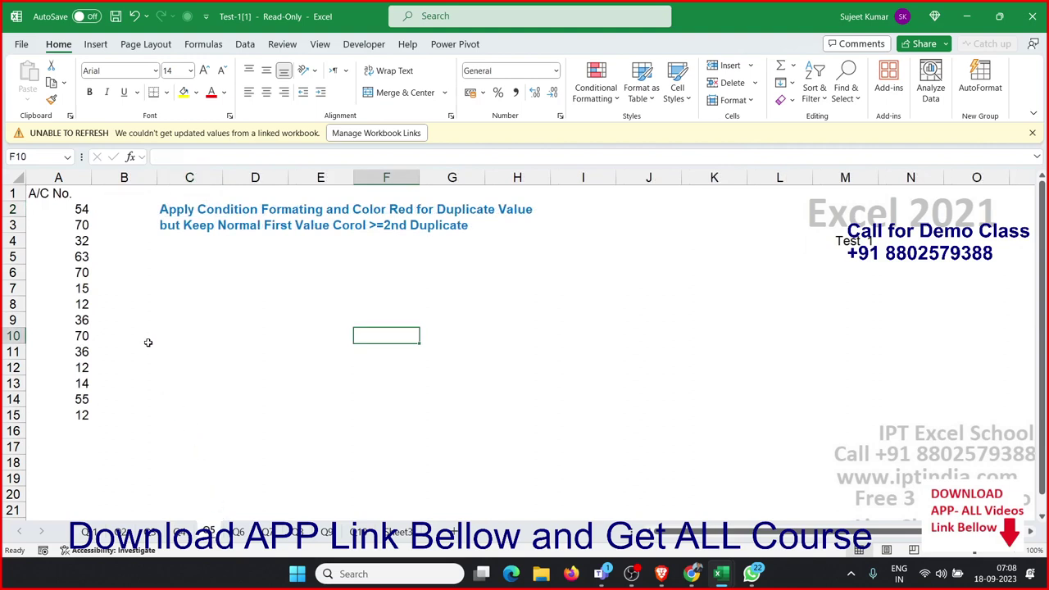
{"action": "left_click", "coordinate": [380, 230]}
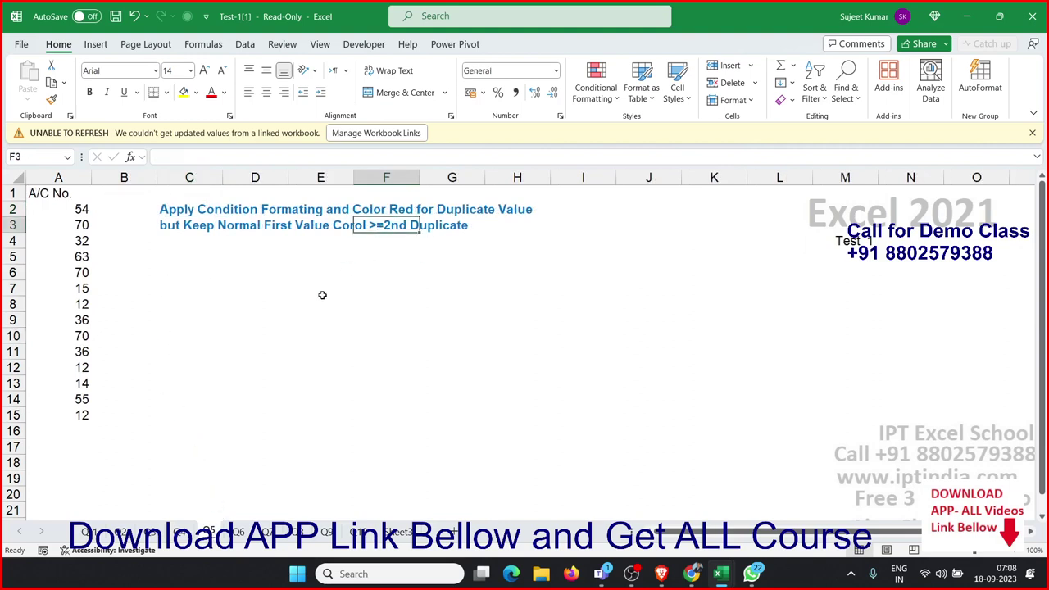
{"action": "left_click", "coordinate": [261, 321]}
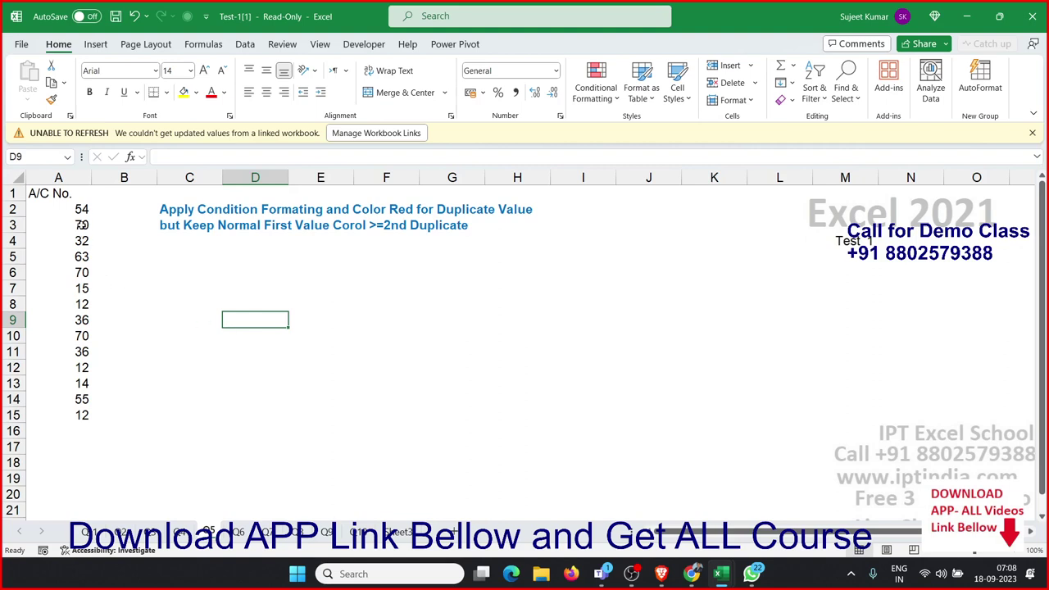
{"action": "left_click_drag", "start_coordinate": [79, 211], "coordinate": [80, 410]}
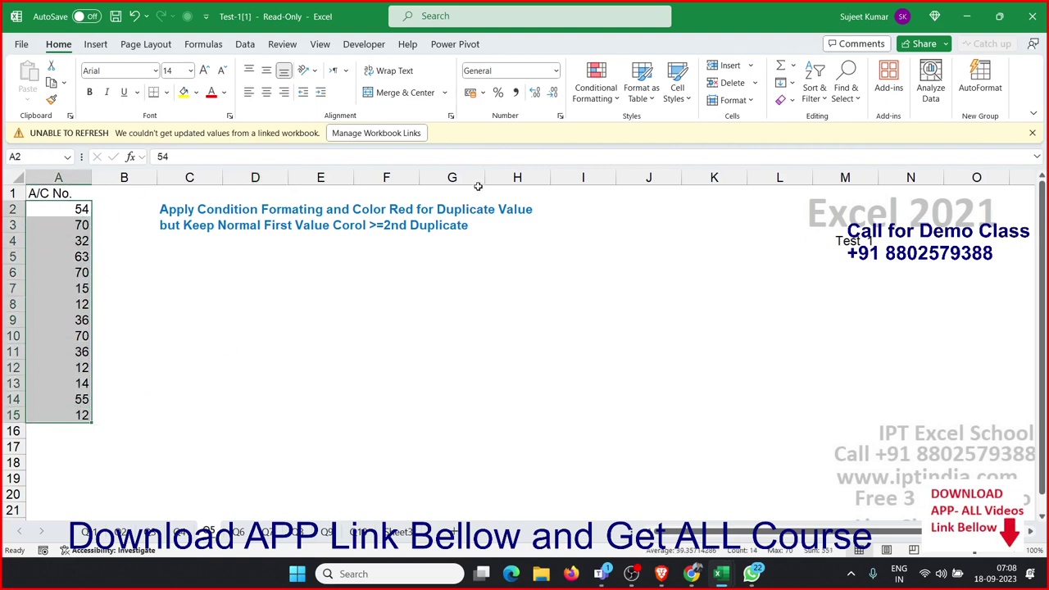
{"action": "left_click", "coordinate": [578, 100]}
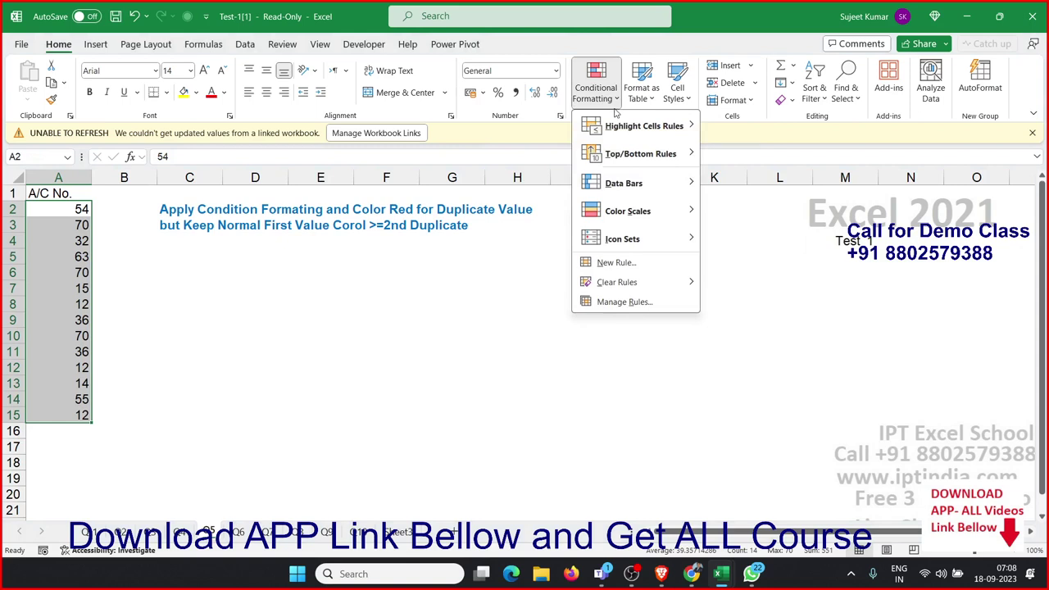
{"action": "mouse_move", "coordinate": [621, 127]}
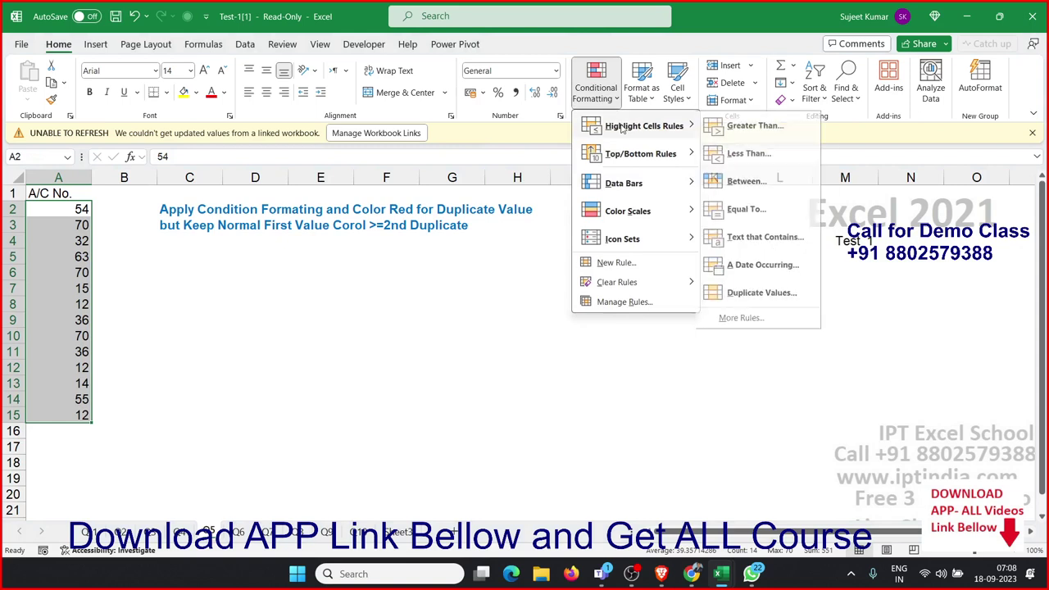
{"action": "left_click", "coordinate": [774, 295]}
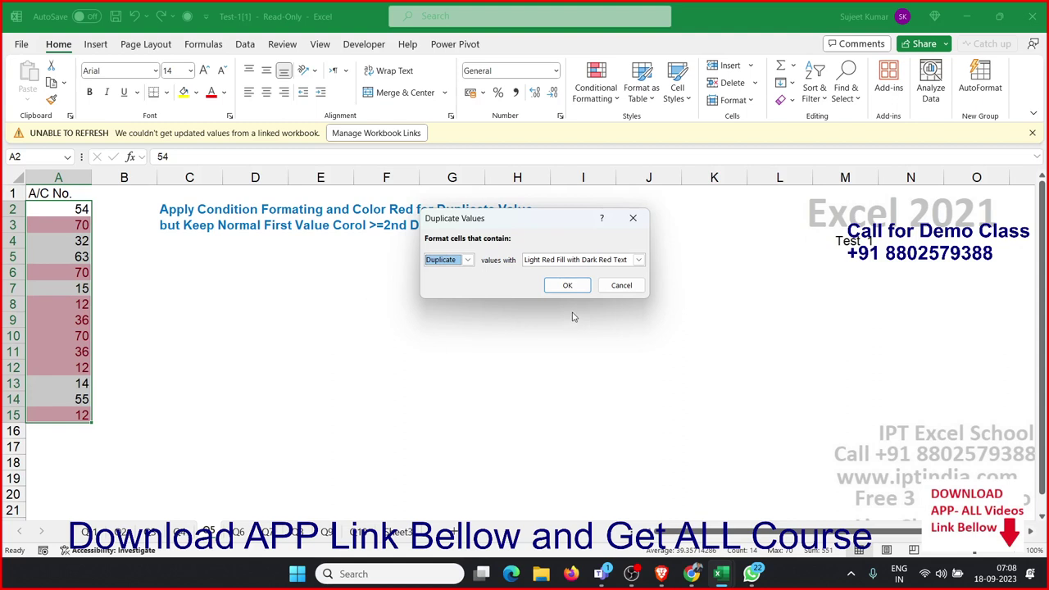
{"action": "left_click", "coordinate": [621, 286]}
Enter =COUNTIF($A$2:A2,A2) in B2 with the range start locked.
{"action": "left_click", "coordinate": [117, 210]}
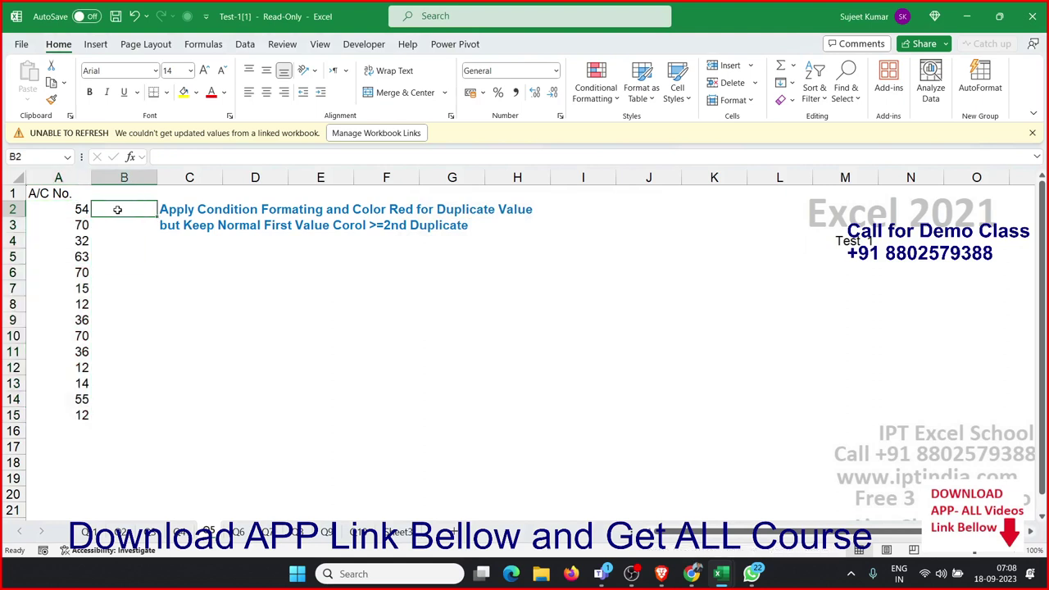
{"action": "type", "text": "=coun"}
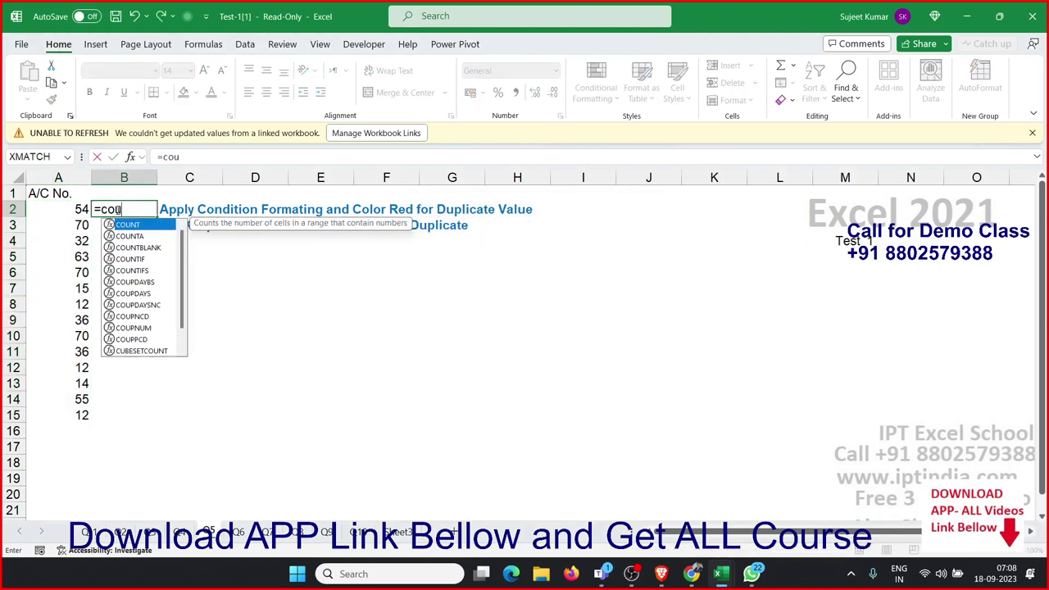
{"action": "key", "text": "Down"}
{"action": "key", "text": "Down"}
{"action": "key", "text": "Down"}
{"action": "key", "text": "Tab"}
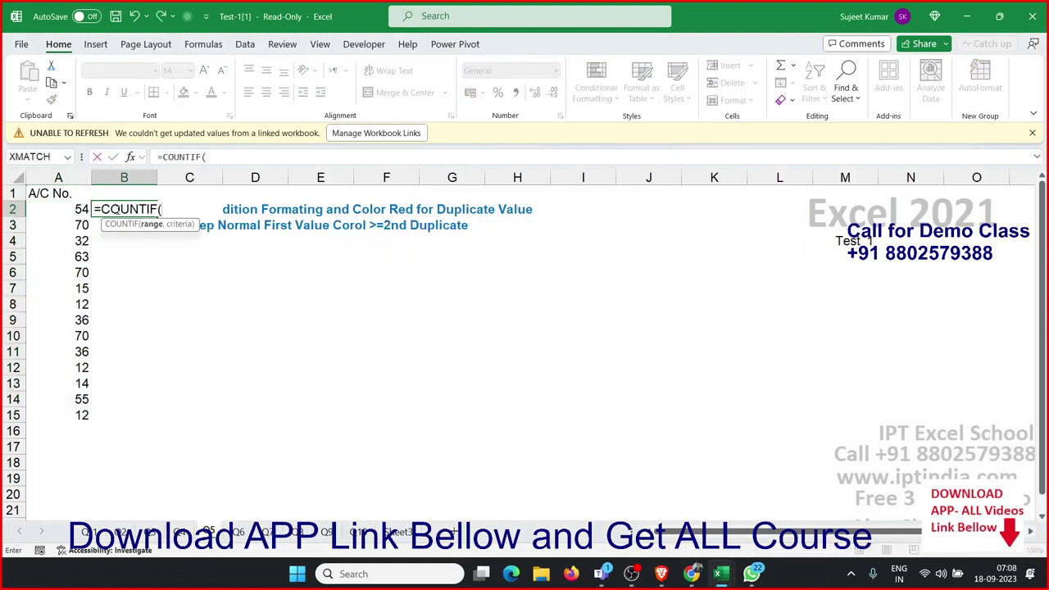
{"action": "key", "text": "Left"}
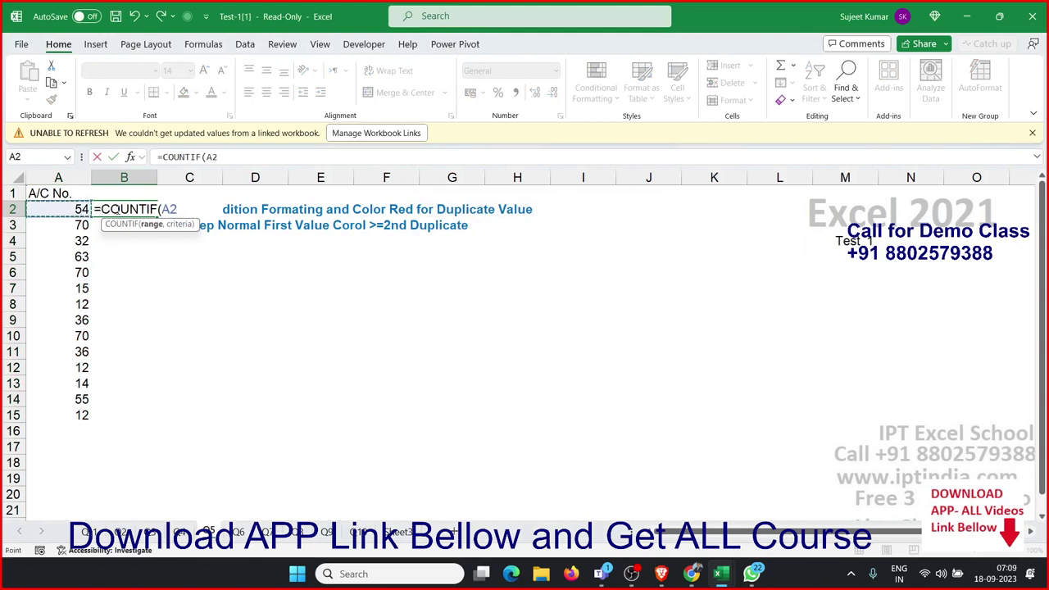
{"action": "key", "text": "F8"}
{"action": "type", "text": ":A2,"}
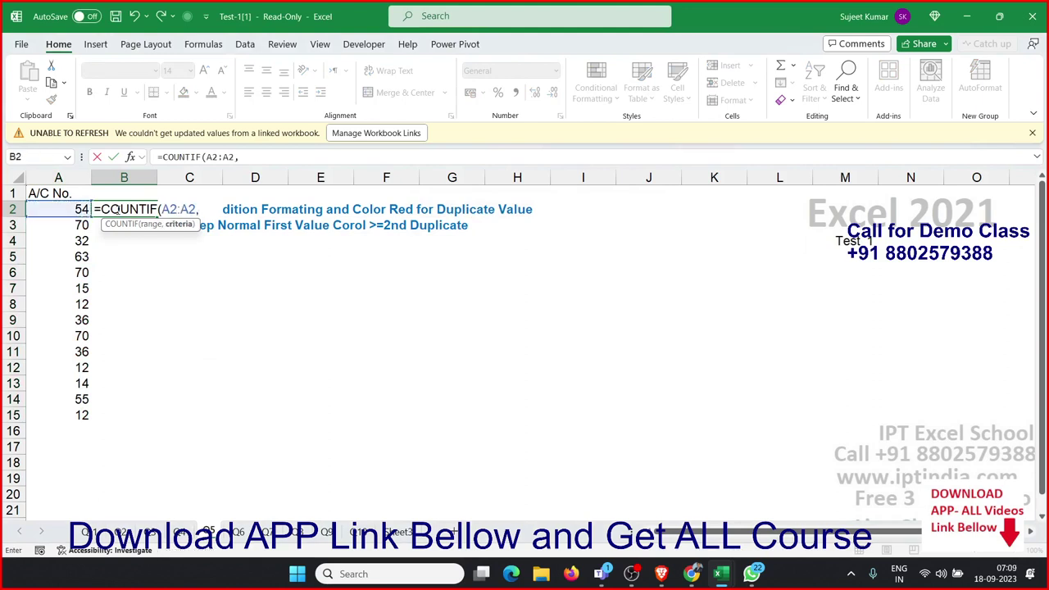
{"action": "type", "text": "a2)"}
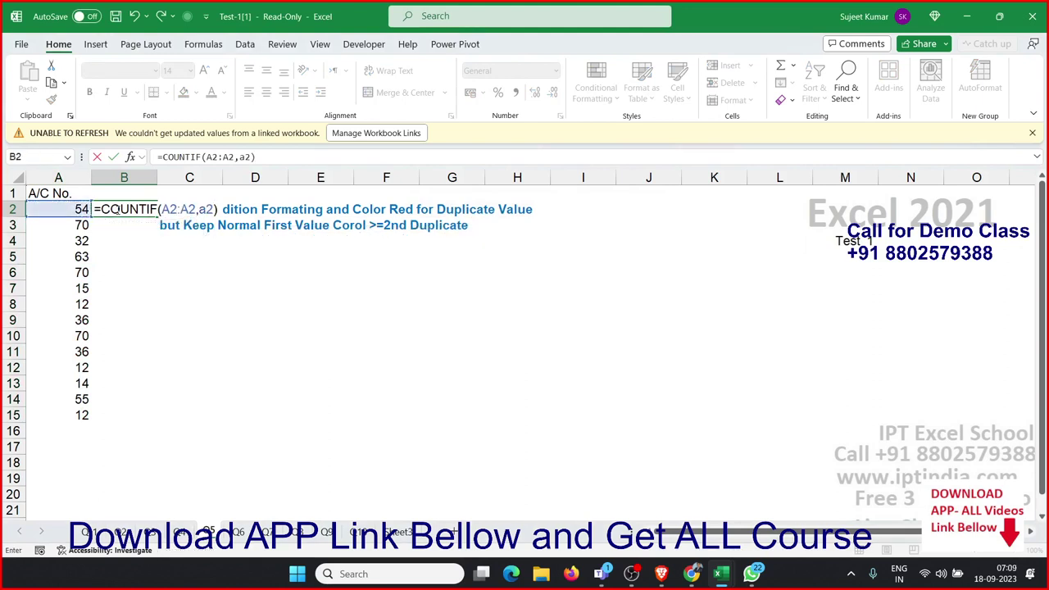
{"action": "left_click", "coordinate": [167, 211]}
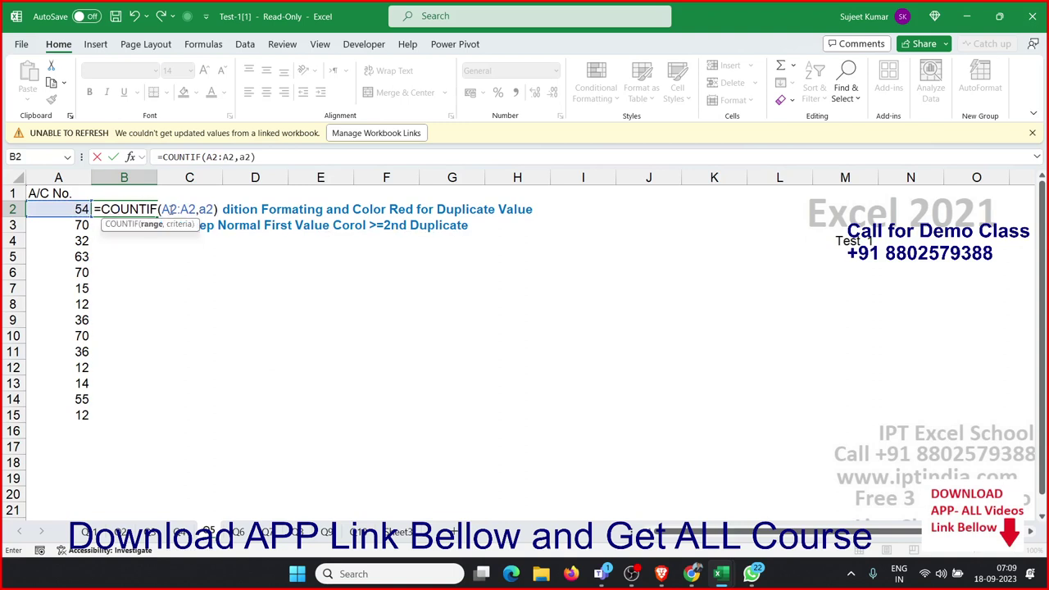
{"action": "key", "text": "F4"}
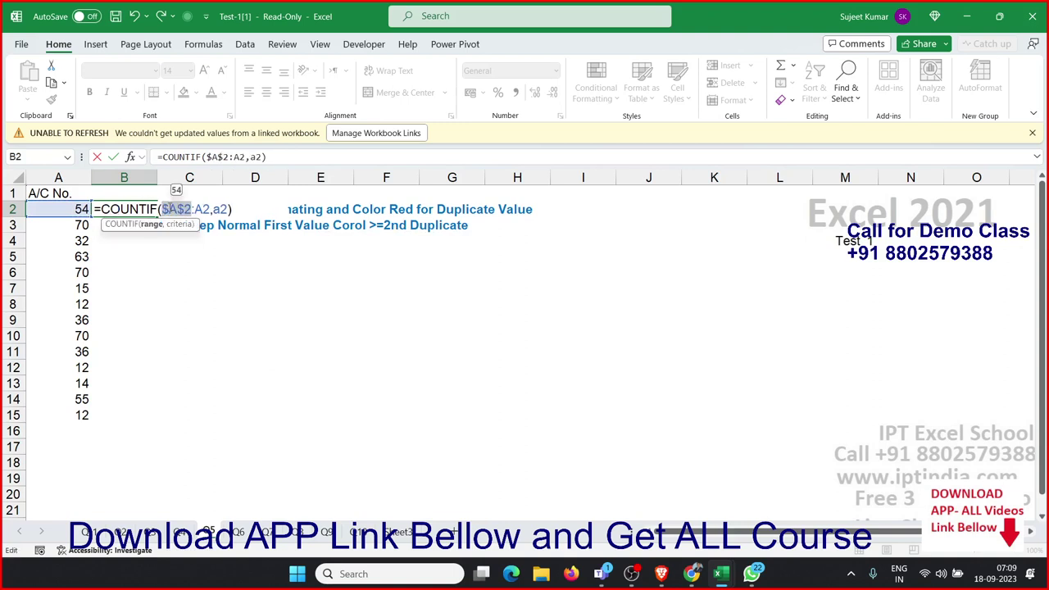
{"action": "key", "text": "Return"}
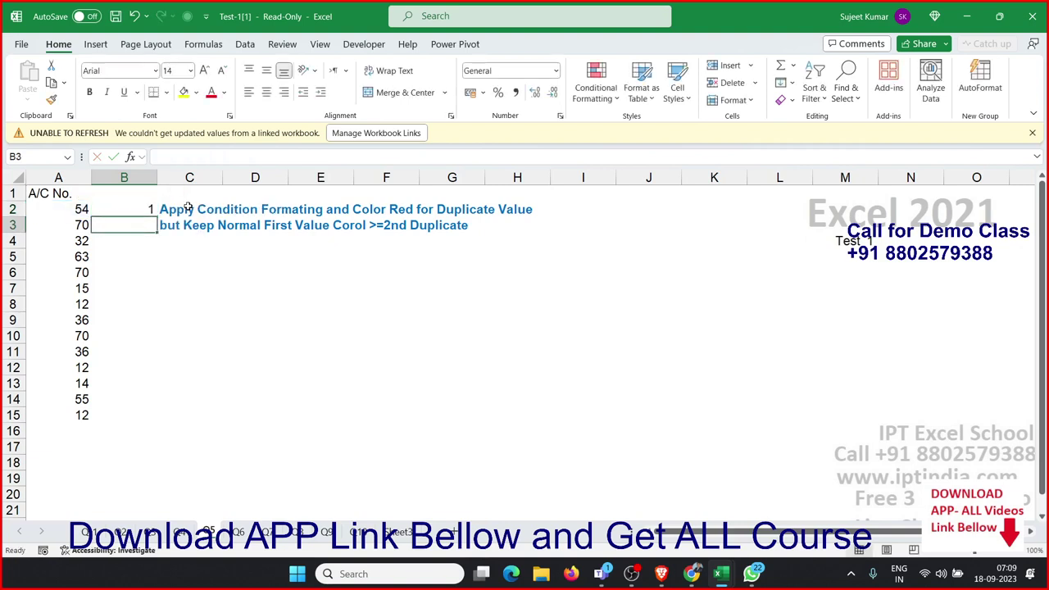
Fill the formula down to B15 and check the repeated 70s count 2 and 3.
{"action": "key", "text": "Up"}
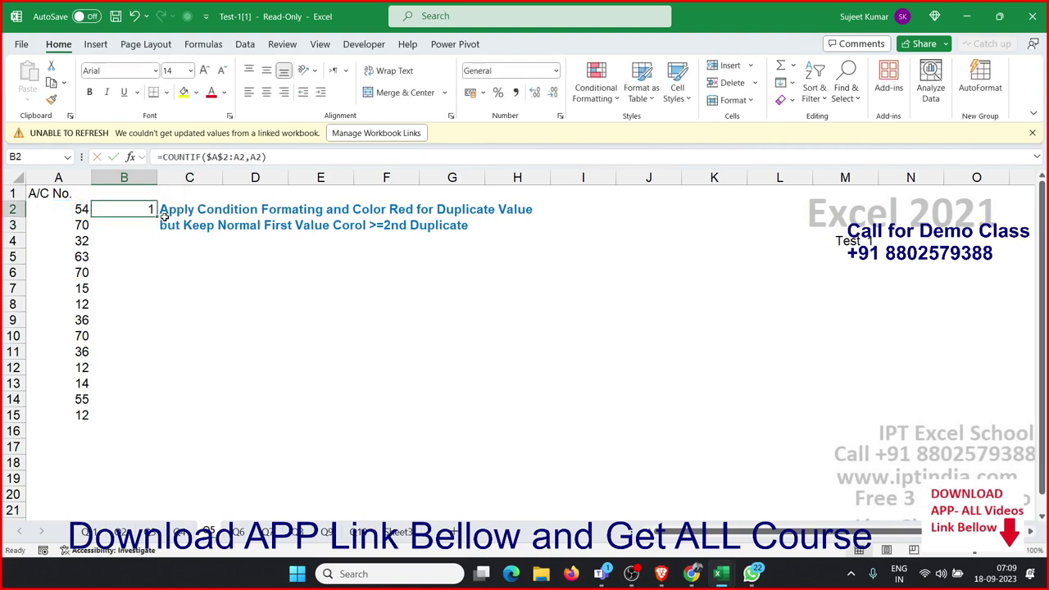
{"action": "double_click", "coordinate": [156, 218]}
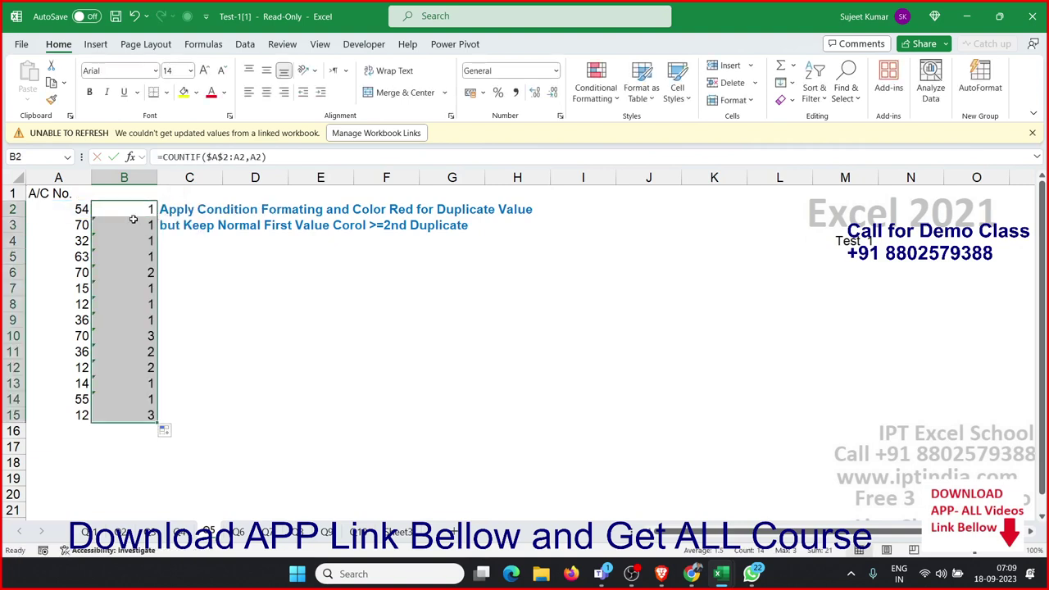
{"action": "left_click_drag", "start_coordinate": [78, 224], "coordinate": [142, 226]}
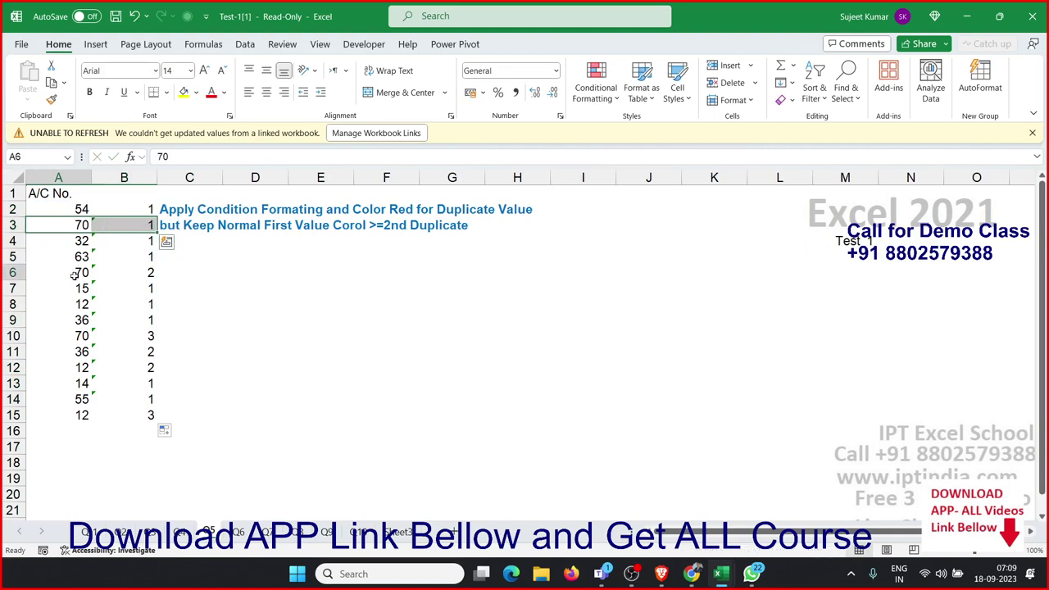
{"action": "left_click_drag", "start_coordinate": [77, 271], "coordinate": [151, 272]}
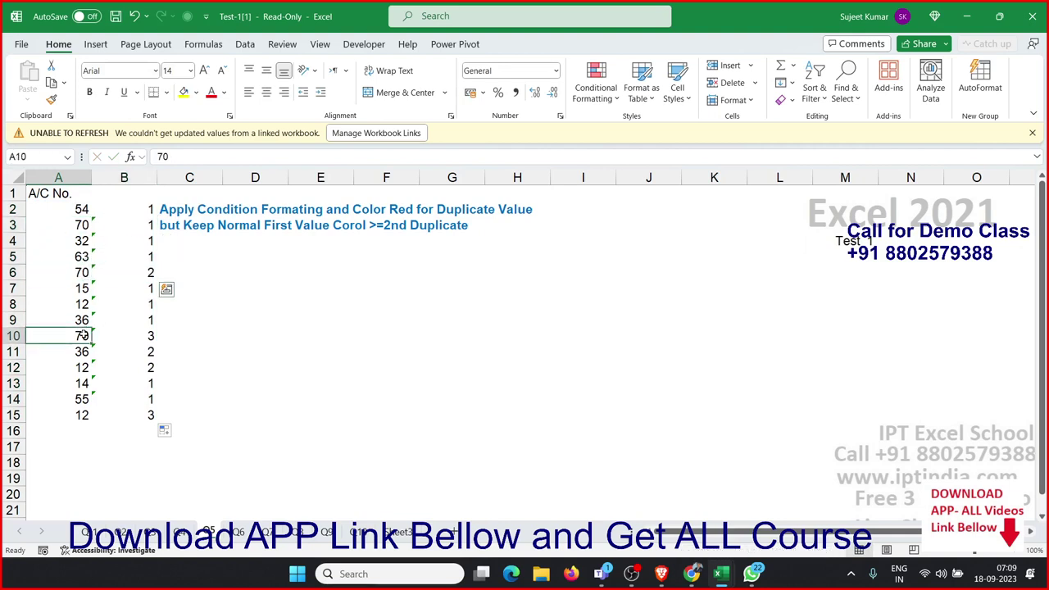
{"action": "left_click_drag", "start_coordinate": [81, 336], "coordinate": [103, 338]}
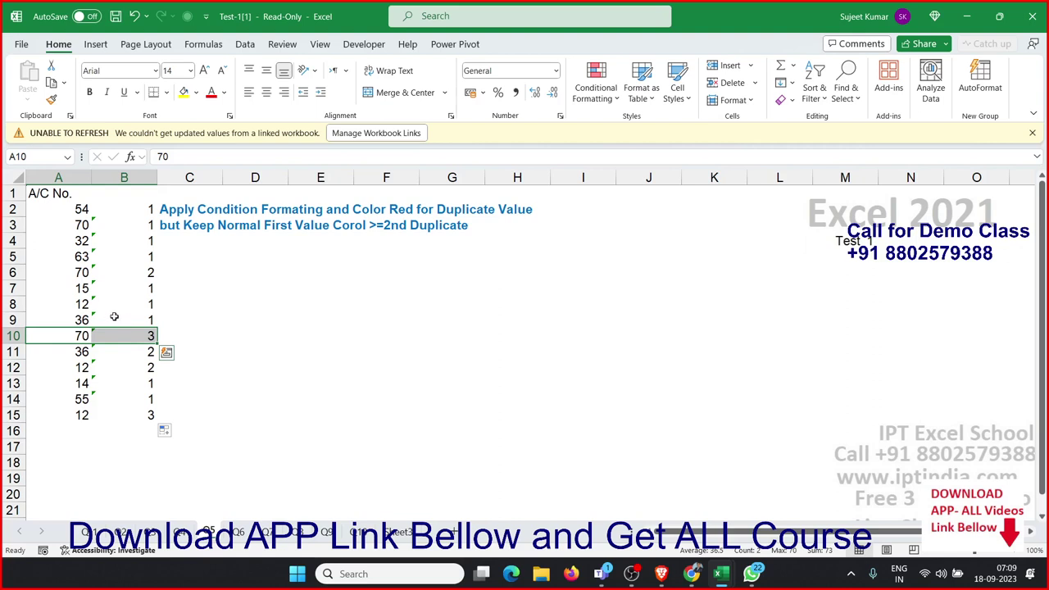
Copy the COUNTIF($A$2:A2,A2) text from B2's formula, then select A2 for conditional formatting.
{"action": "left_click", "coordinate": [142, 209]}
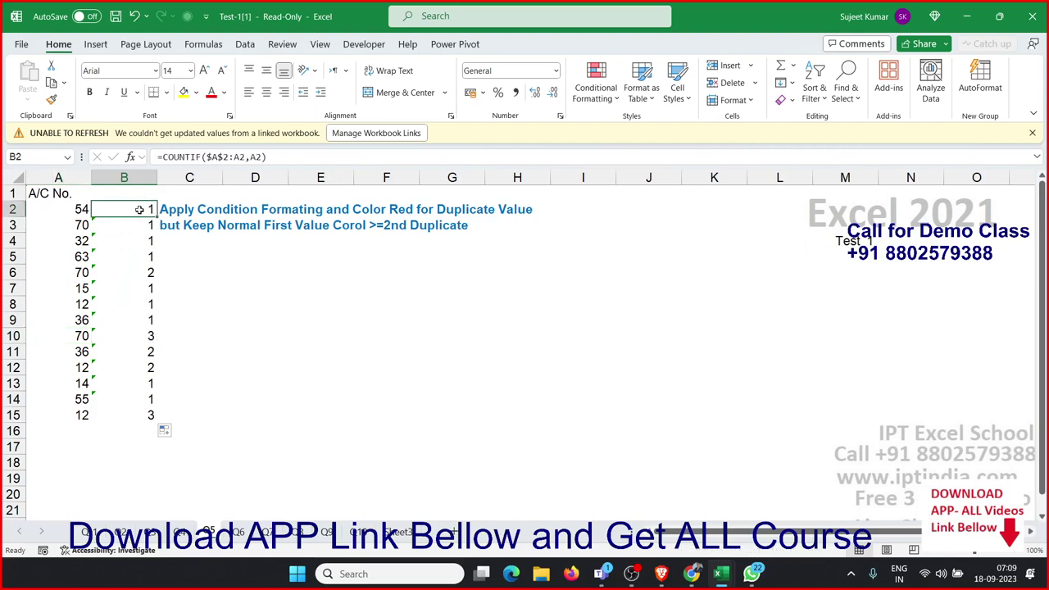
{"action": "double_click", "coordinate": [140, 209]}
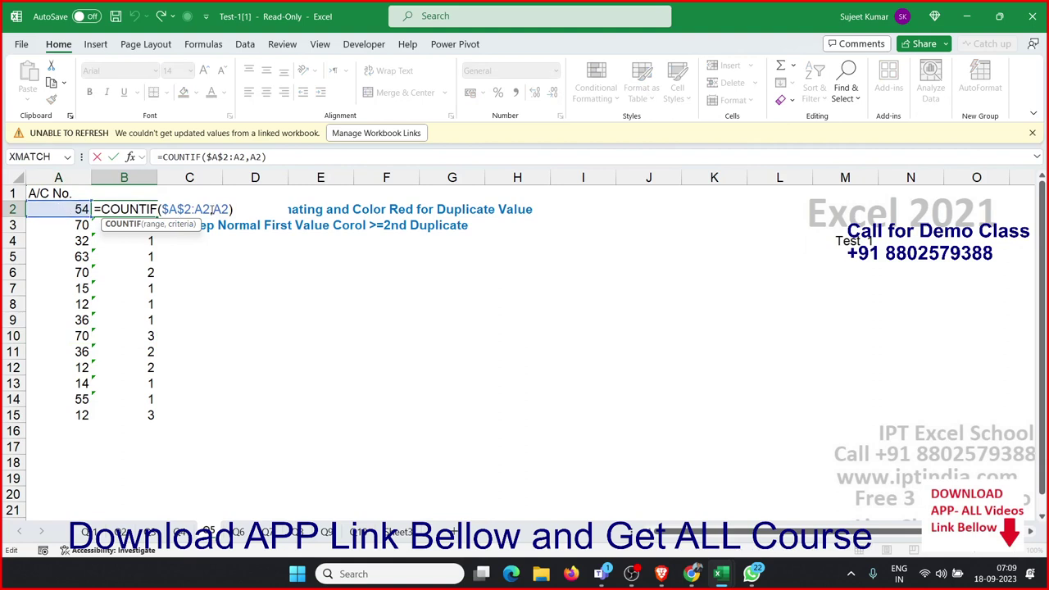
{"action": "left_click_drag", "start_coordinate": [210, 209], "coordinate": [90, 209]}
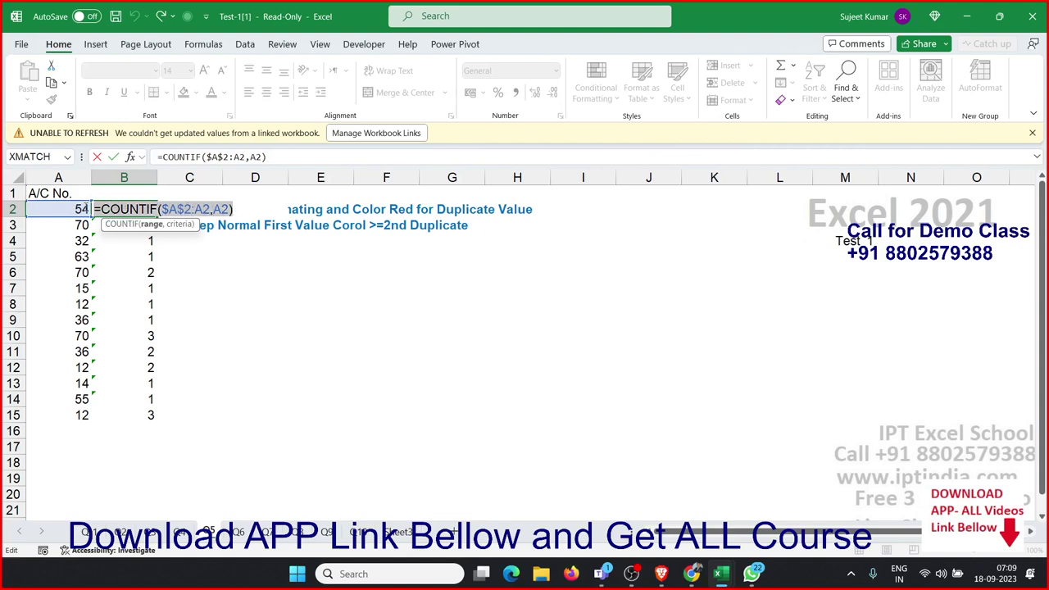
{"action": "key", "text": "ctrl+c"}
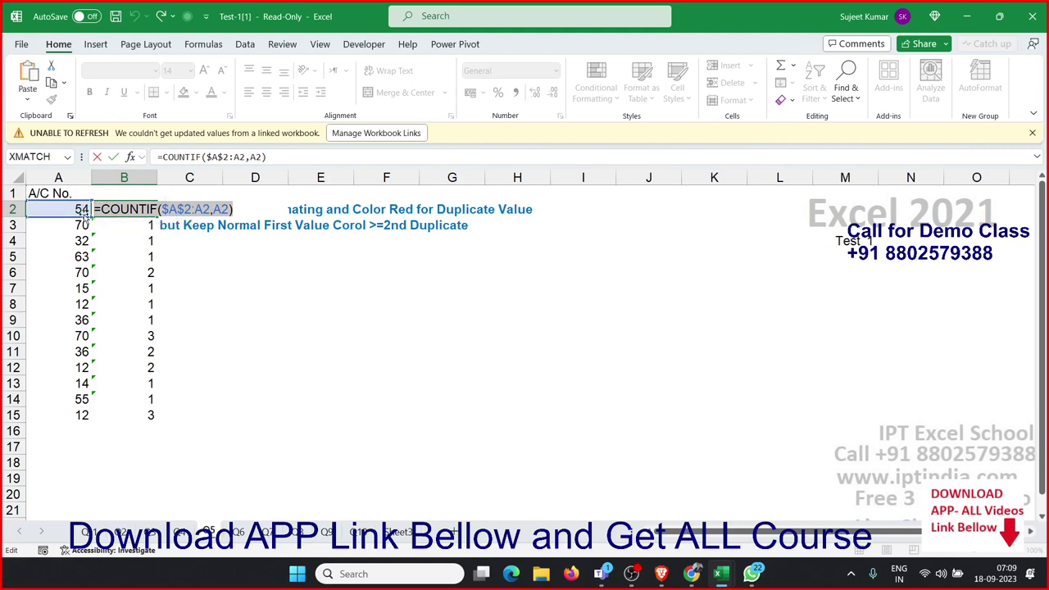
{"action": "key", "text": "Escape"}
{"action": "left_click", "coordinate": [82, 209]}
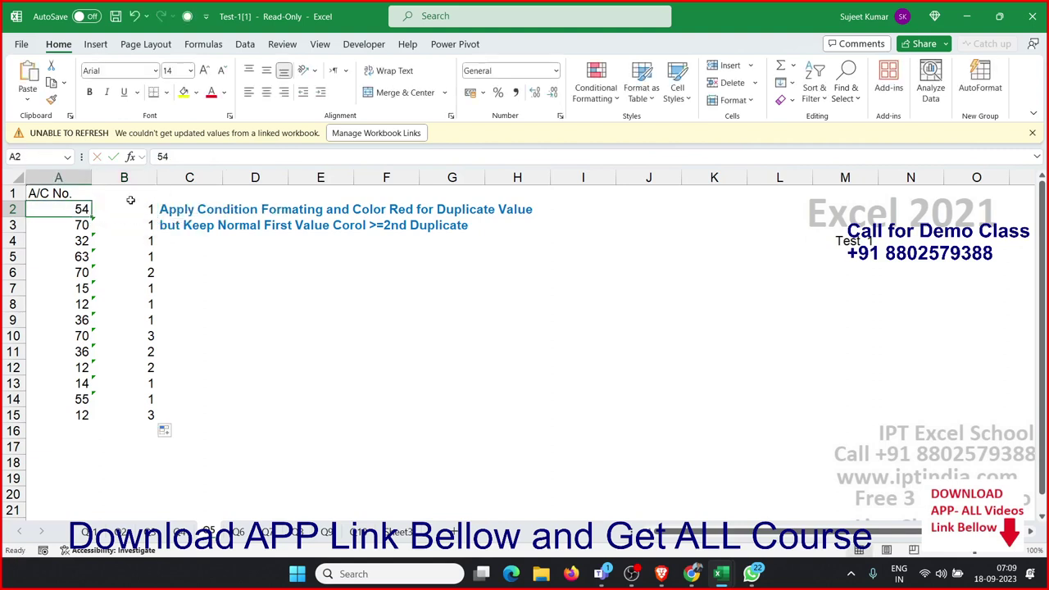
{"action": "left_click", "coordinate": [596, 86]}
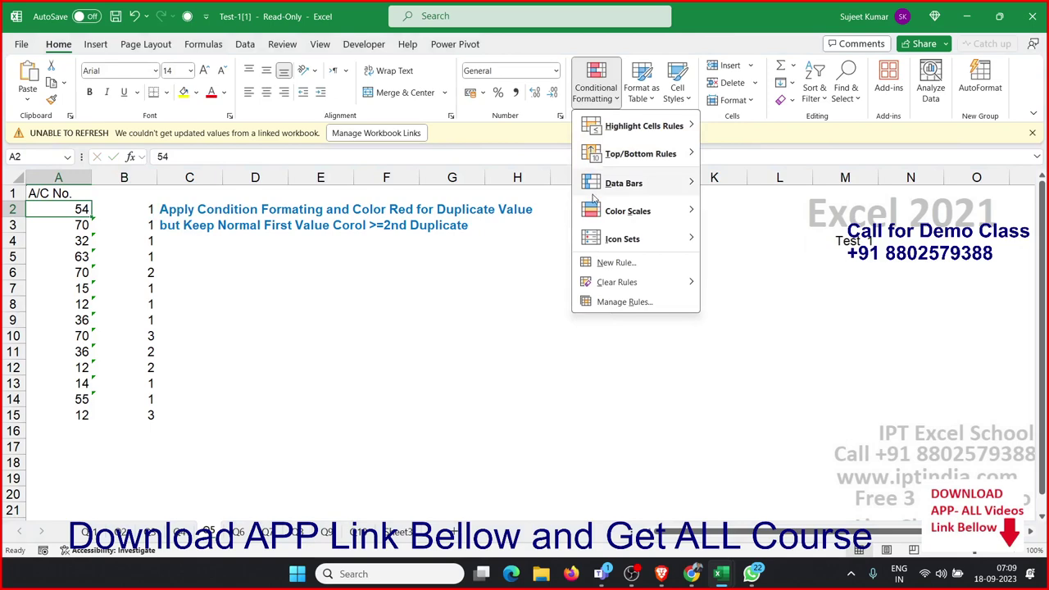
Create a formula rule =COUNTIF($A$2:A2,A2)>1 with a light green fill.
{"action": "left_click", "coordinate": [615, 262]}
{"action": "left_click", "coordinate": [414, 242]}
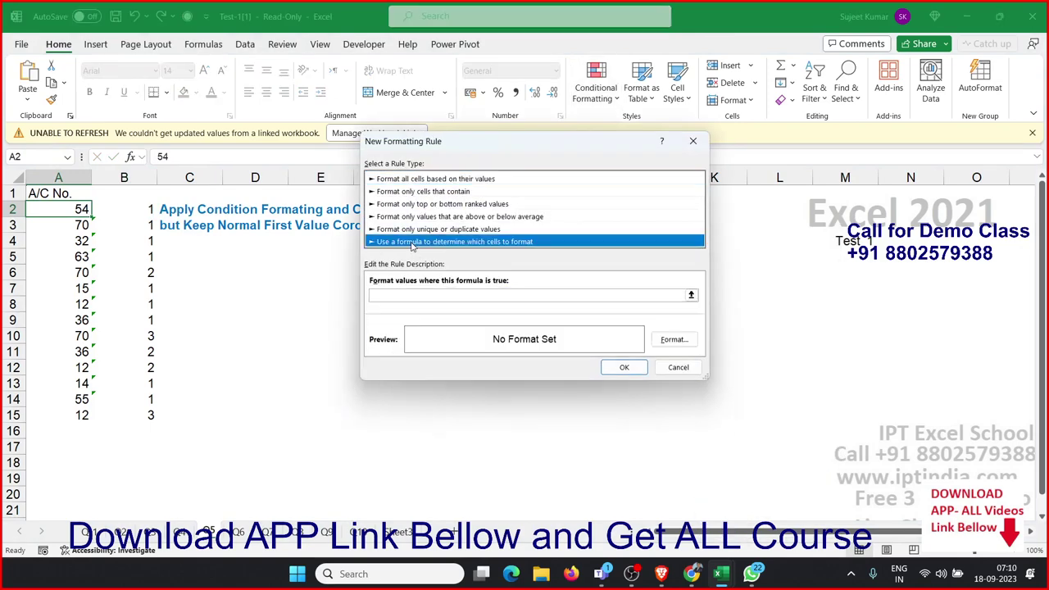
{"action": "left_click", "coordinate": [413, 297]}
{"action": "type", "text": "=COUNTIF($A$2:A2,A2)>1"}
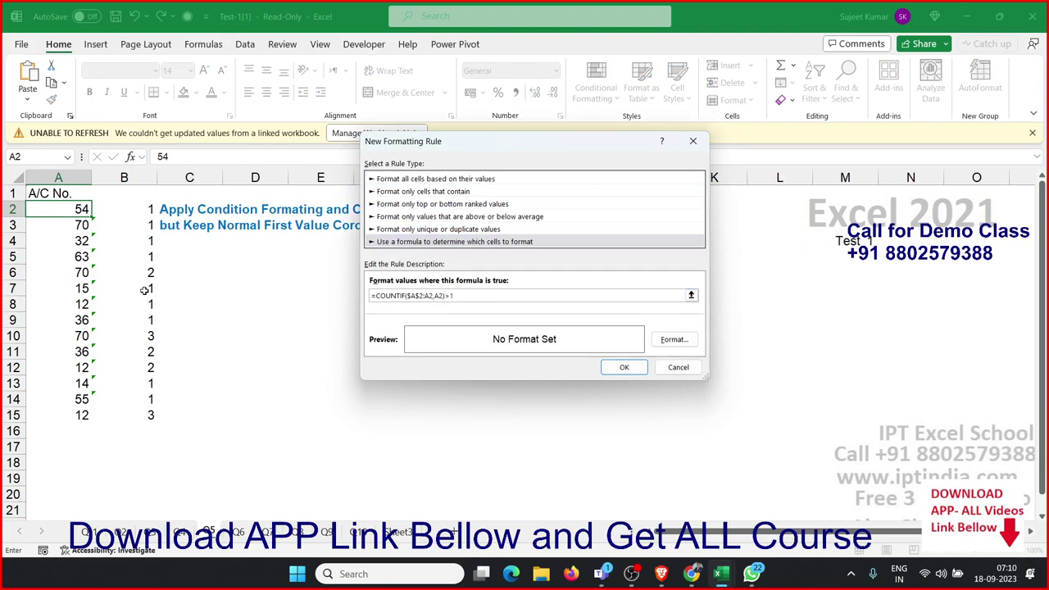
{"action": "left_click", "coordinate": [665, 339]}
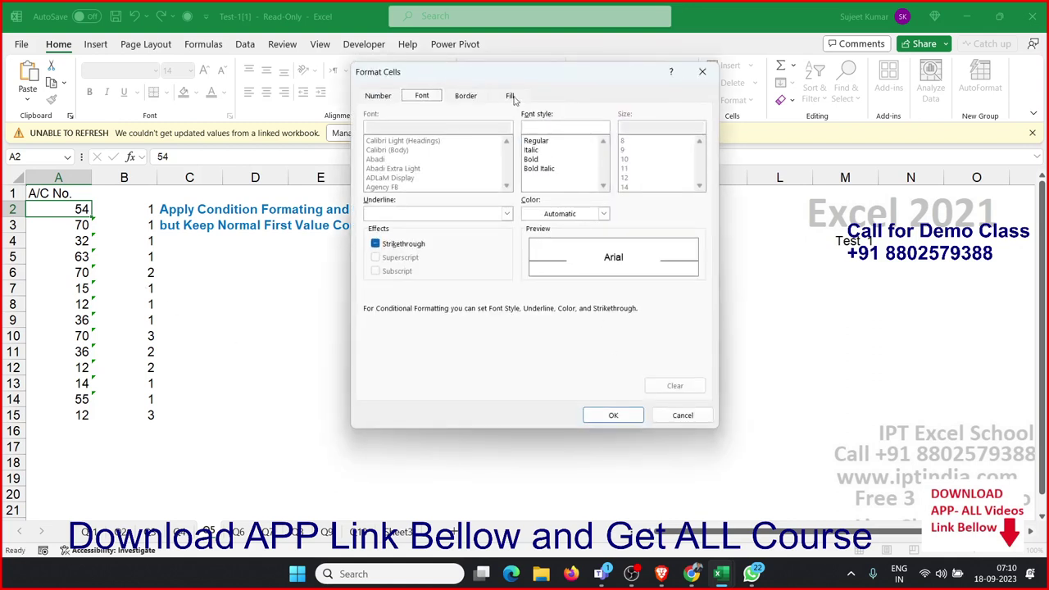
{"action": "left_click", "coordinate": [511, 96]}
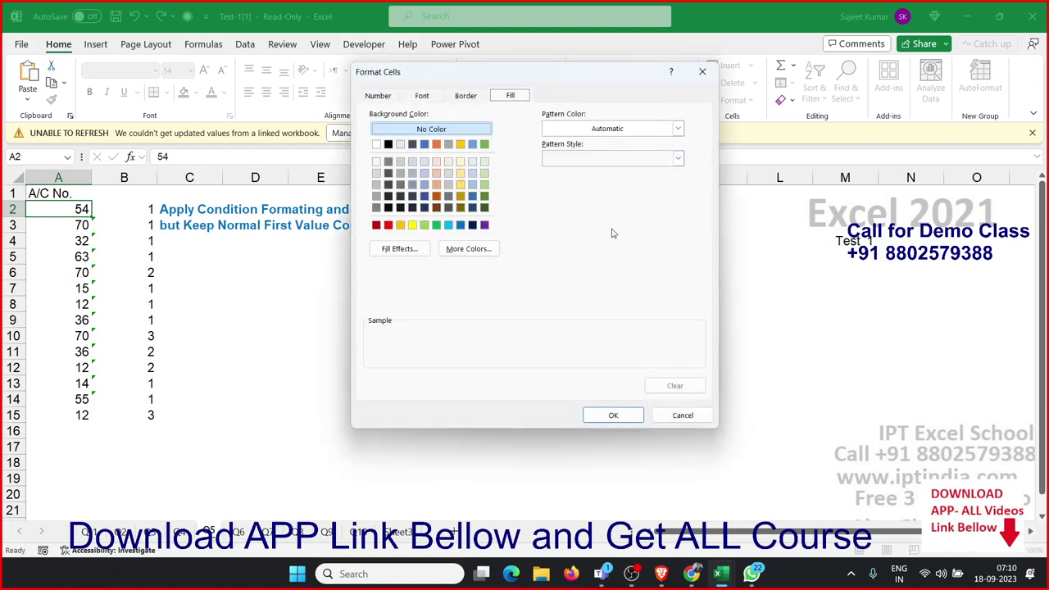
{"action": "left_click", "coordinate": [413, 226]}
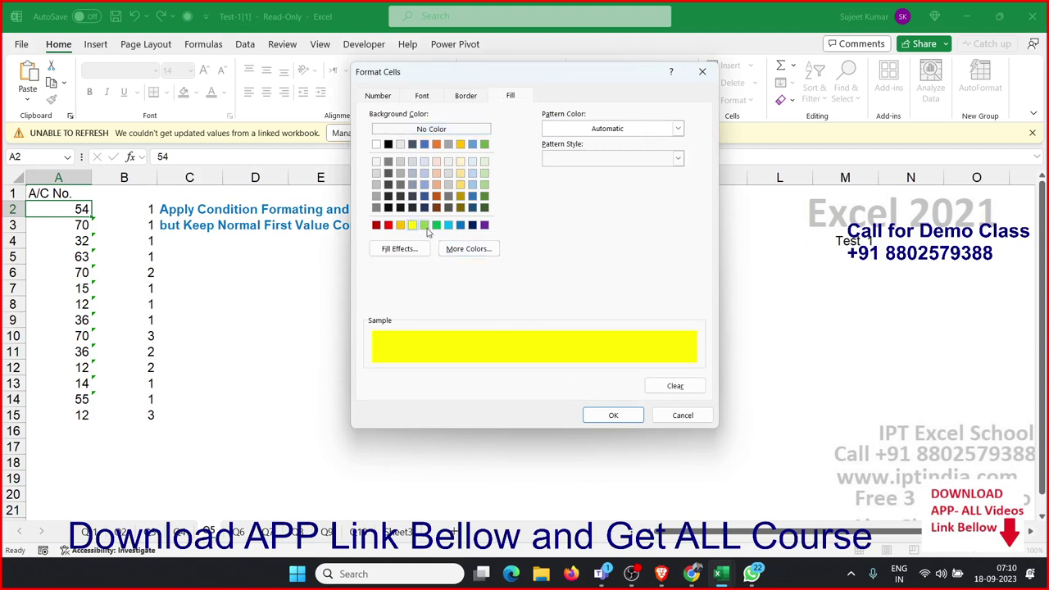
{"action": "left_click", "coordinate": [424, 225]}
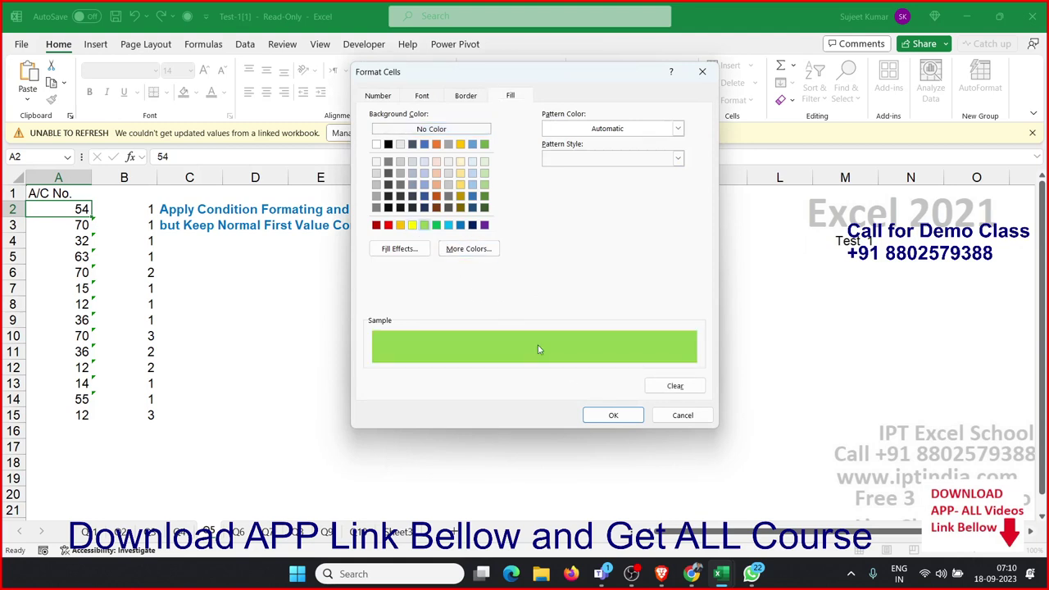
{"action": "left_click", "coordinate": [610, 416]}
Confirm the rule and Format Paint A2's highlighting down to A15.
{"action": "left_click", "coordinate": [621, 367]}
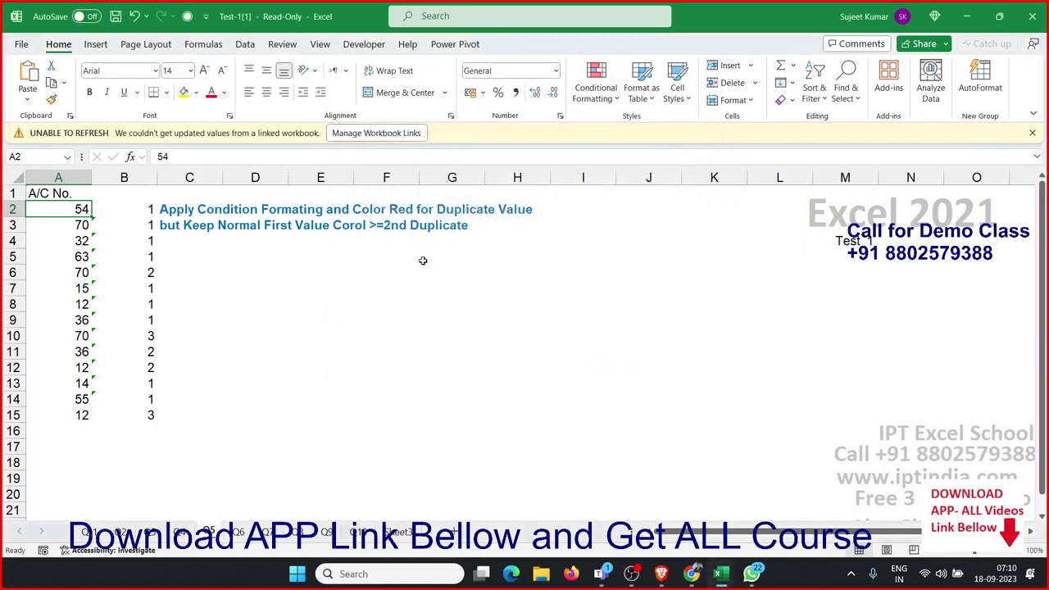
{"action": "left_click", "coordinate": [51, 99]}
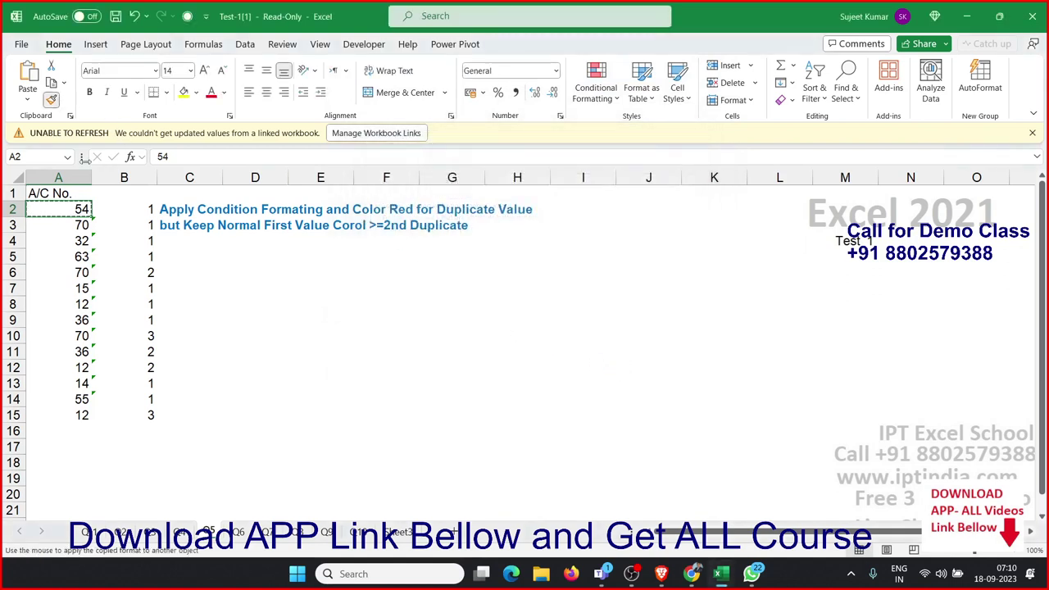
{"action": "left_click_drag", "start_coordinate": [58, 209], "coordinate": [63, 418]}
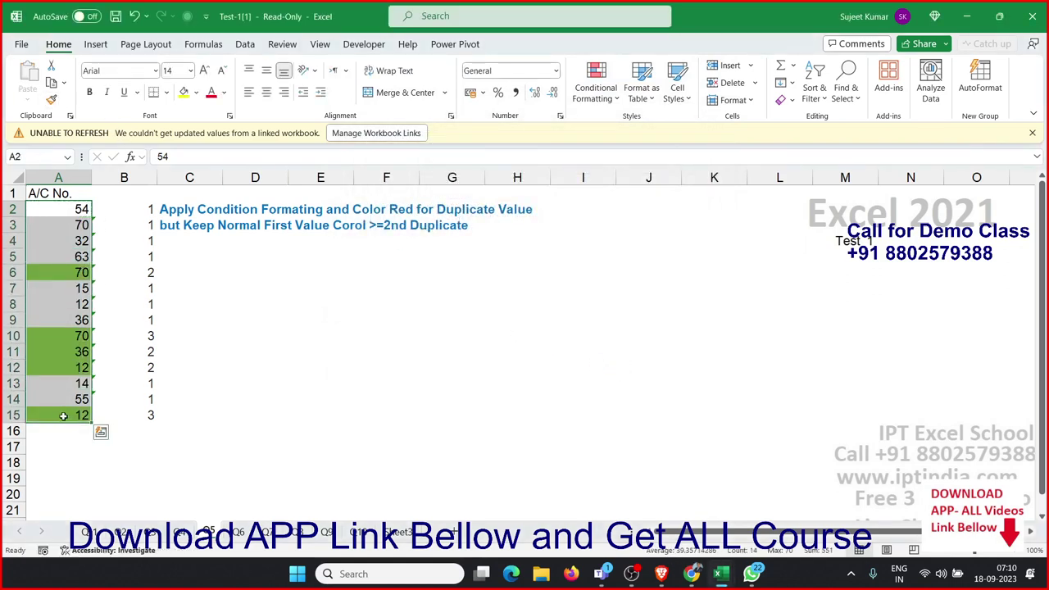
Inspect the repeated 70 in A6 and the COUNTIF formulas in B6 and B2.
{"action": "left_click", "coordinate": [74, 277]}
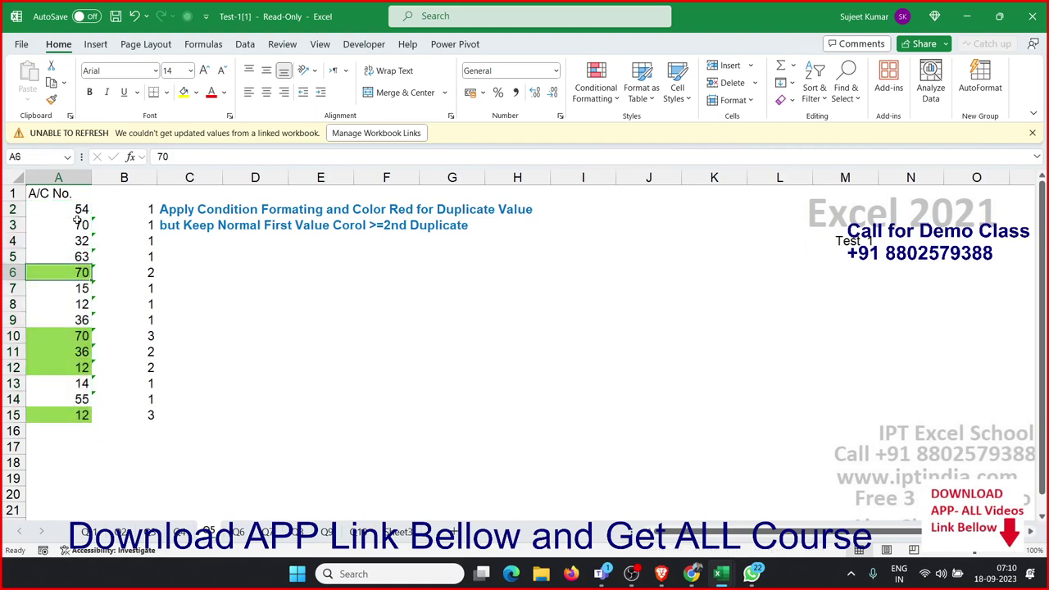
{"action": "left_click_drag", "start_coordinate": [77, 222], "coordinate": [115, 219]}
{"action": "left_click", "coordinate": [153, 272]}
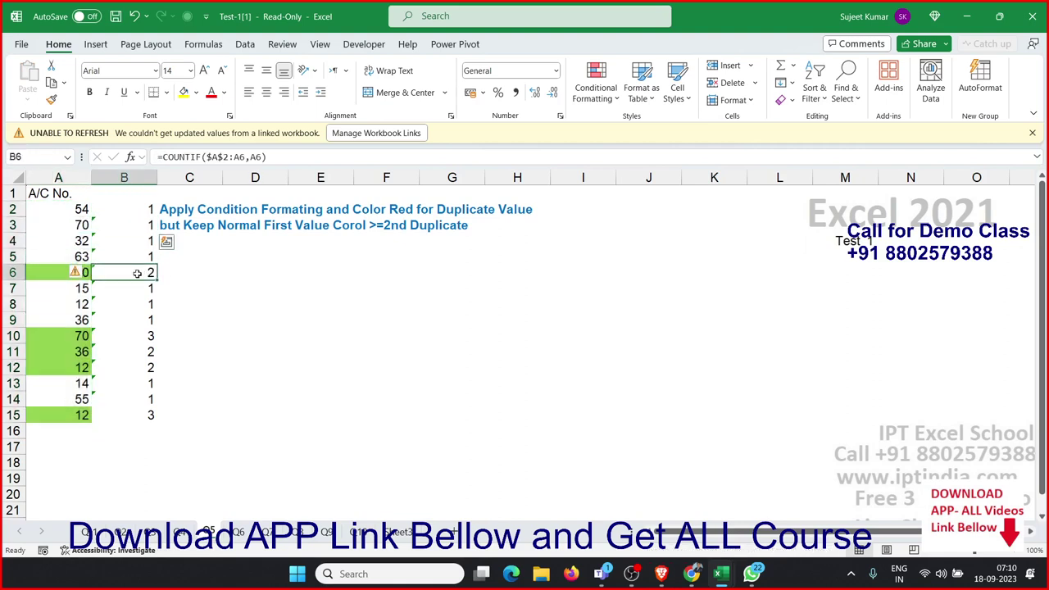
{"action": "double_click", "coordinate": [124, 211]}
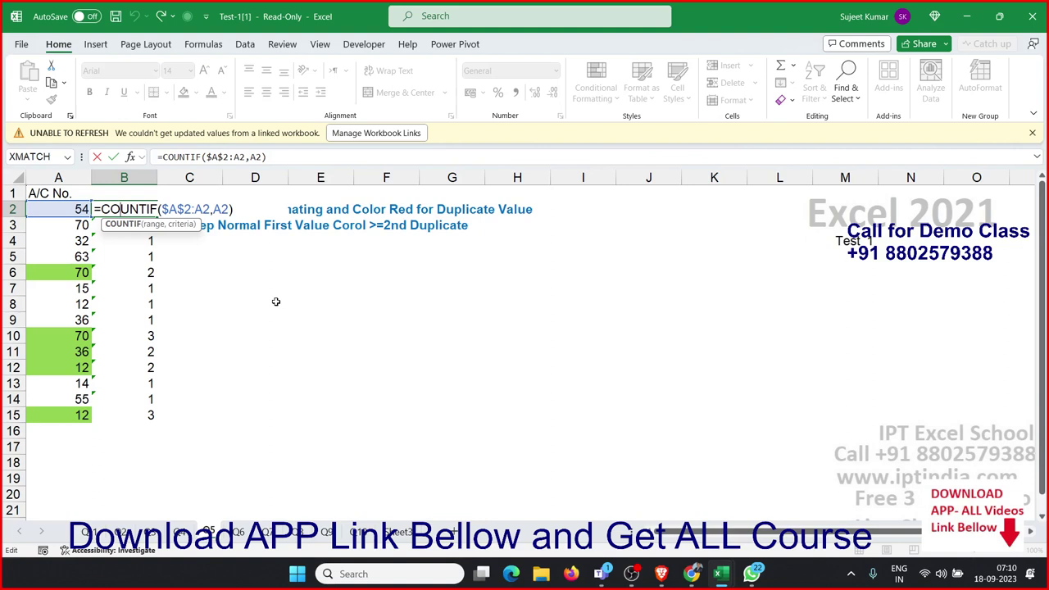
{"action": "key", "text": "Return"}
Enter =(B2-A2)/A2 in C2 and format it as a percentage showing 20%.
{"action": "left_click", "coordinate": [238, 532]}
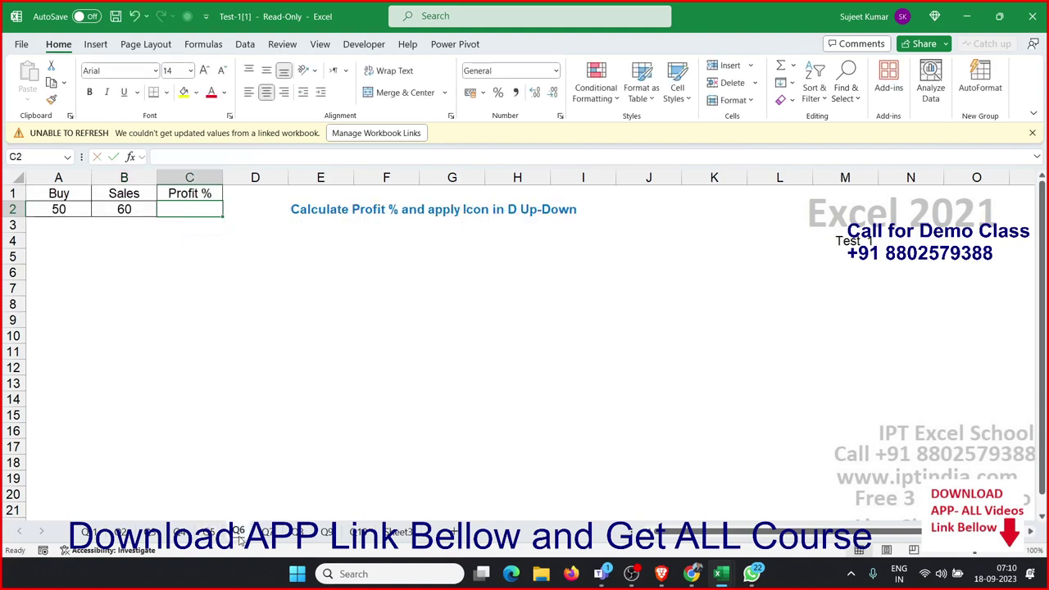
{"action": "left_click", "coordinate": [256, 363]}
{"action": "left_click", "coordinate": [198, 212]}
{"action": "type", "text": "=("}
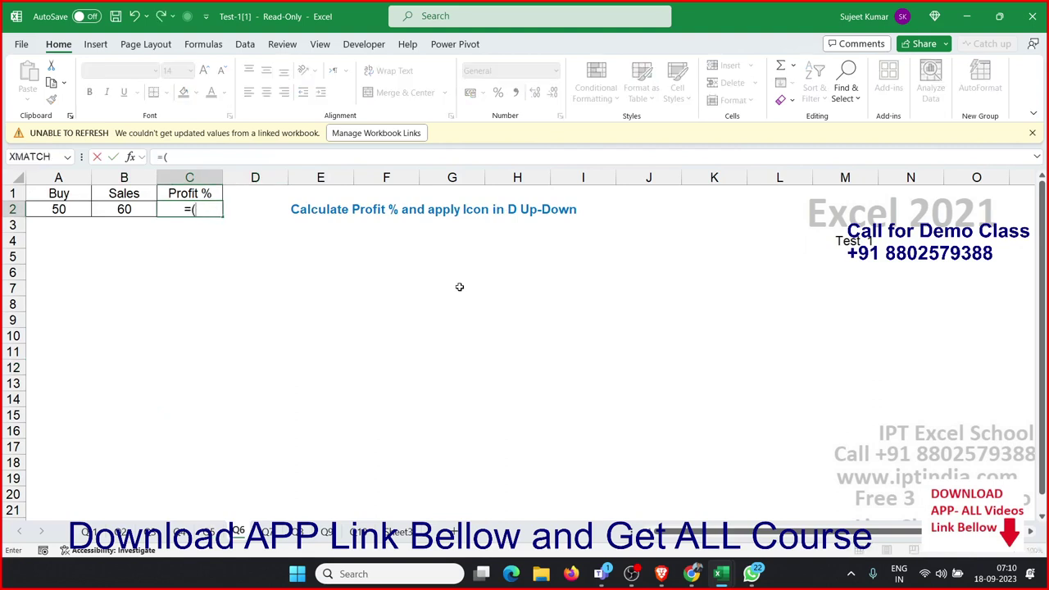
{"action": "key", "text": "Left"}
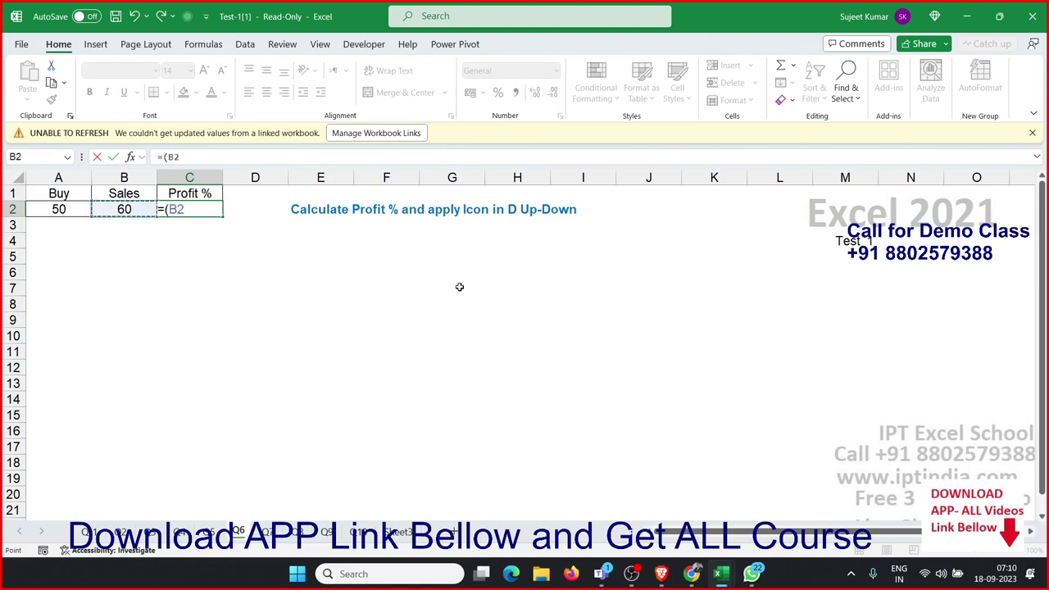
{"action": "type", "text": "-"}
{"action": "key", "text": "Left"}
{"action": "key", "text": "Left"}
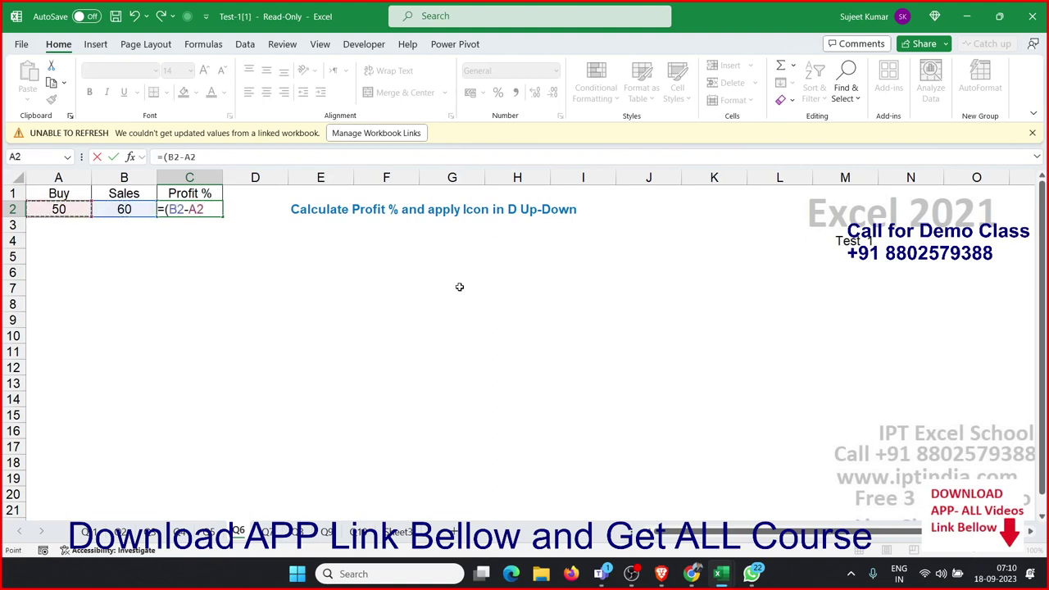
{"action": "type", "text": ")/"}
{"action": "key", "text": "Left"}
{"action": "key", "text": "Left"}
{"action": "key", "text": "Return"}
{"action": "key", "text": "Up"}
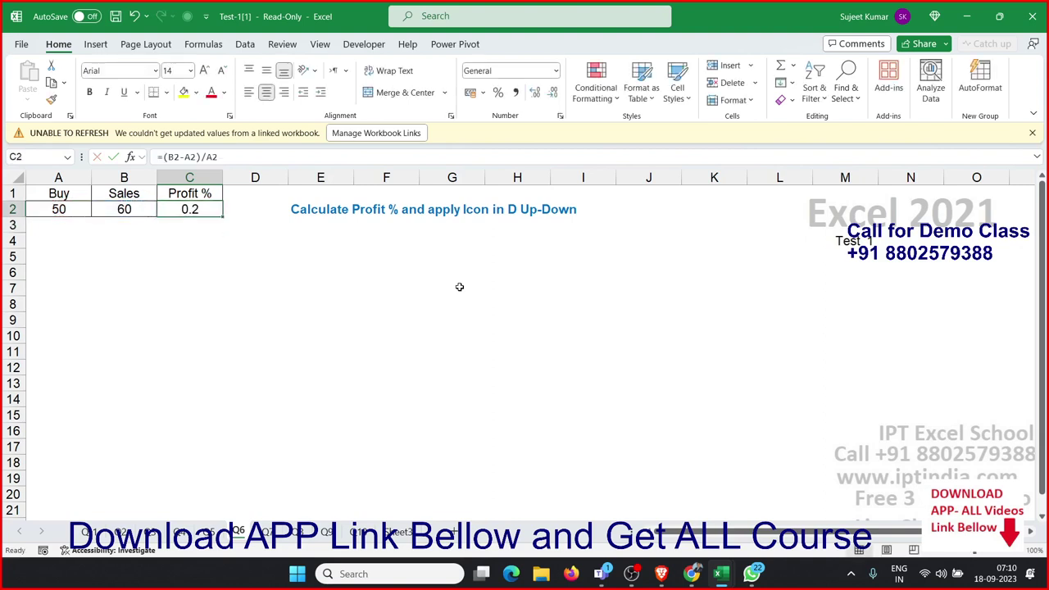
{"action": "left_click", "coordinate": [497, 93]}
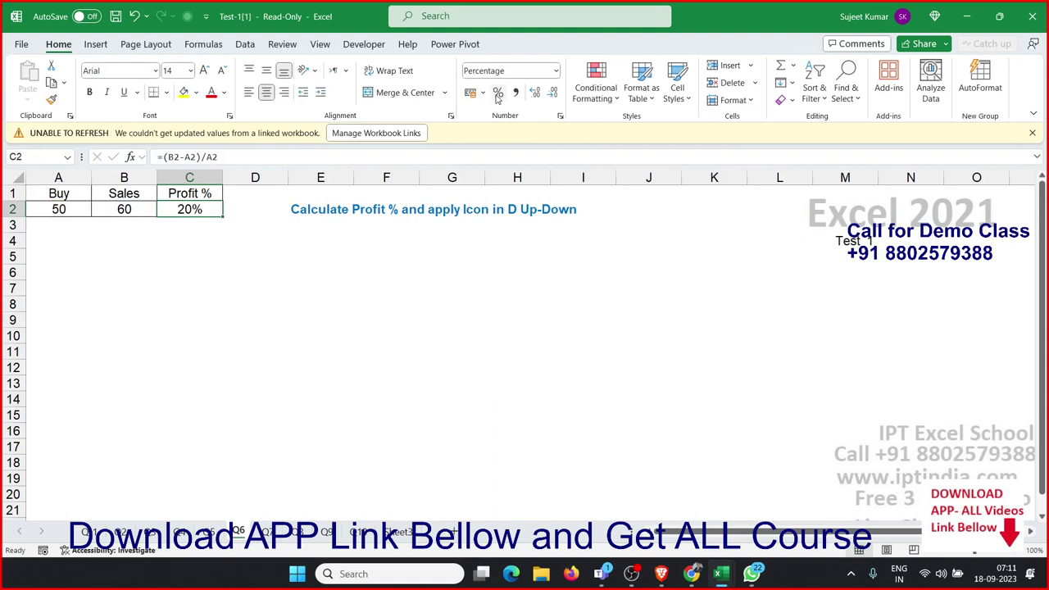
{"action": "left_click", "coordinate": [595, 86]}
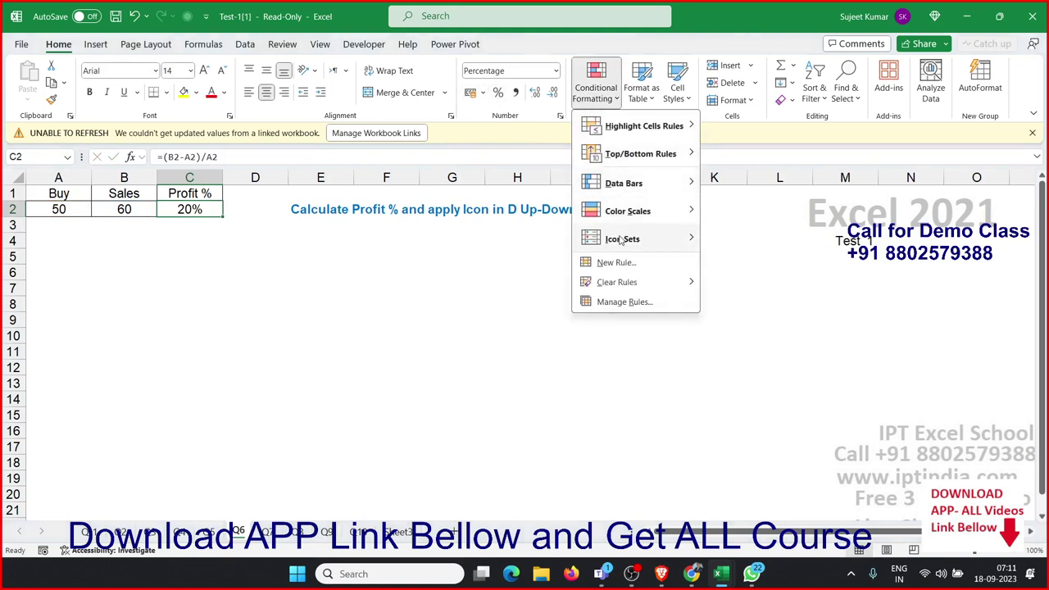
Apply the 3 Arrows icon set to C2, then change Sales in B2 to 45, giving -10%.
{"action": "mouse_move", "coordinate": [620, 239]}
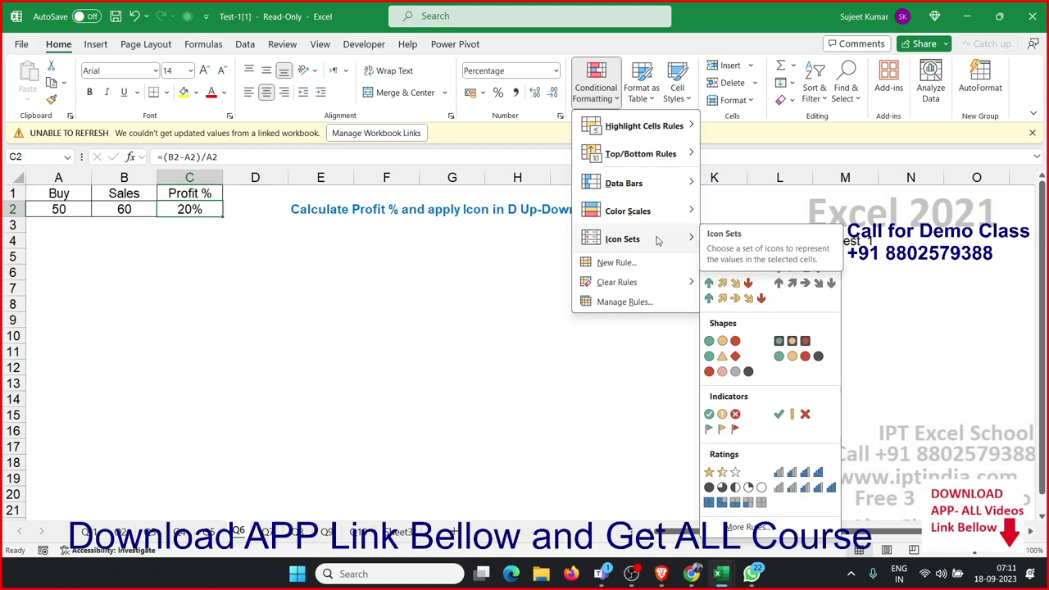
{"action": "left_click", "coordinate": [736, 254]}
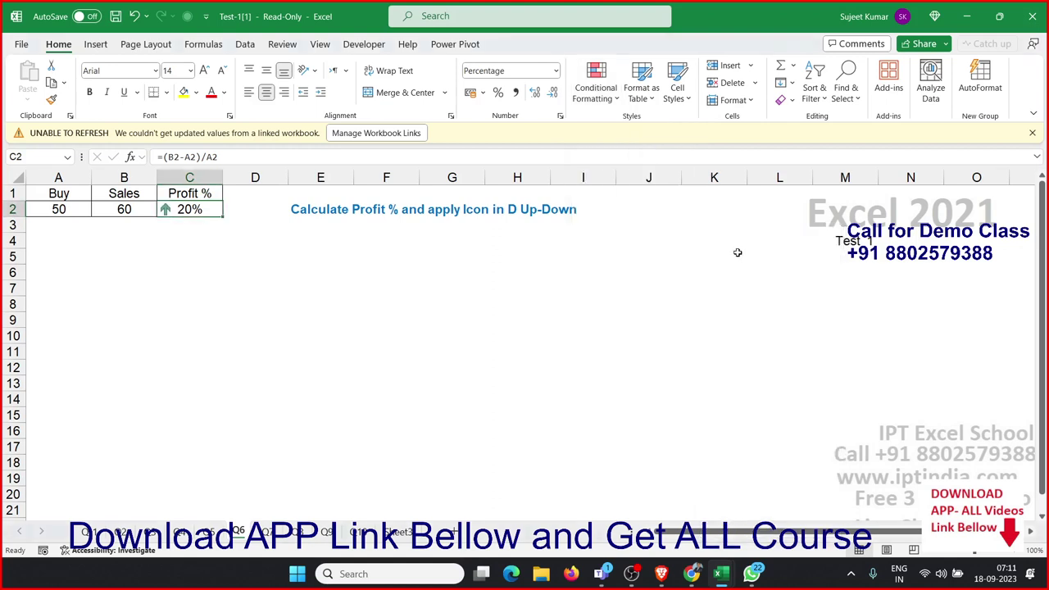
{"action": "key", "text": "Left"}
{"action": "key", "text": "Left"}
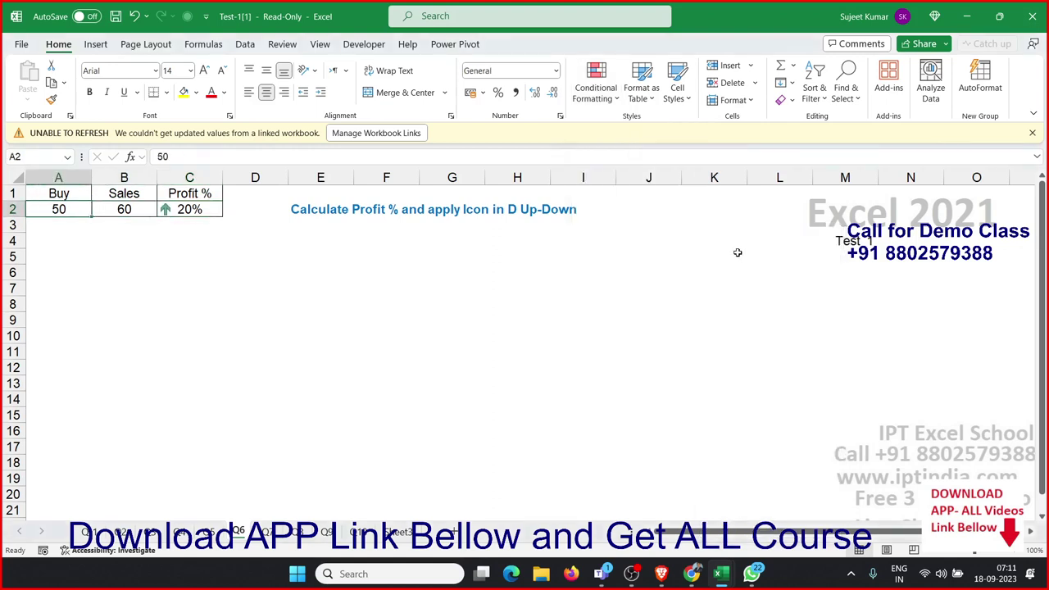
{"action": "key", "text": "Right"}
{"action": "type", "text": "45"}
{"action": "key", "text": "Return"}
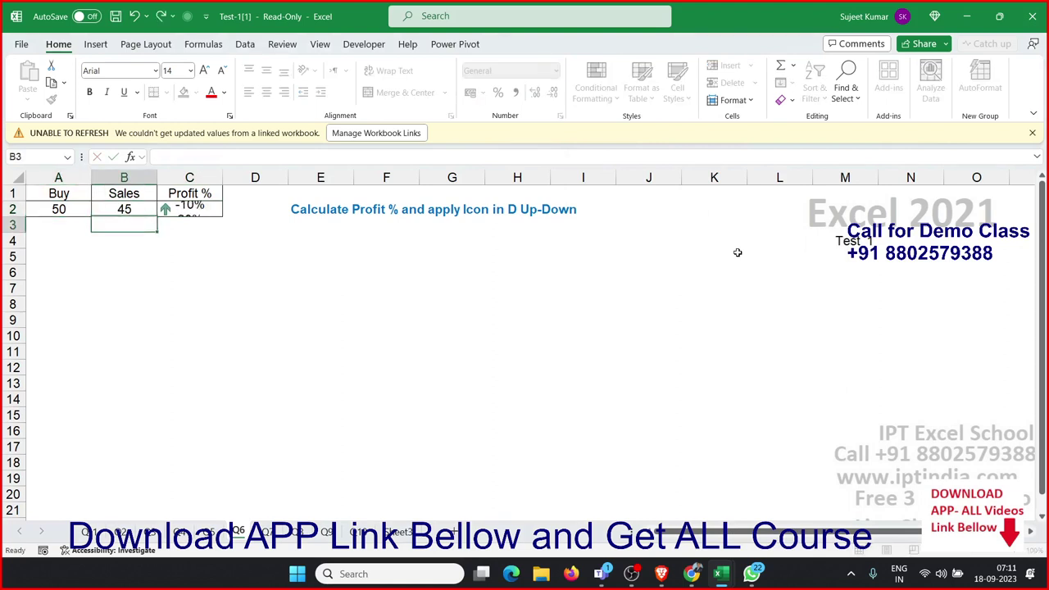
{"action": "key", "text": "Up"}
{"action": "key", "text": "Right"}
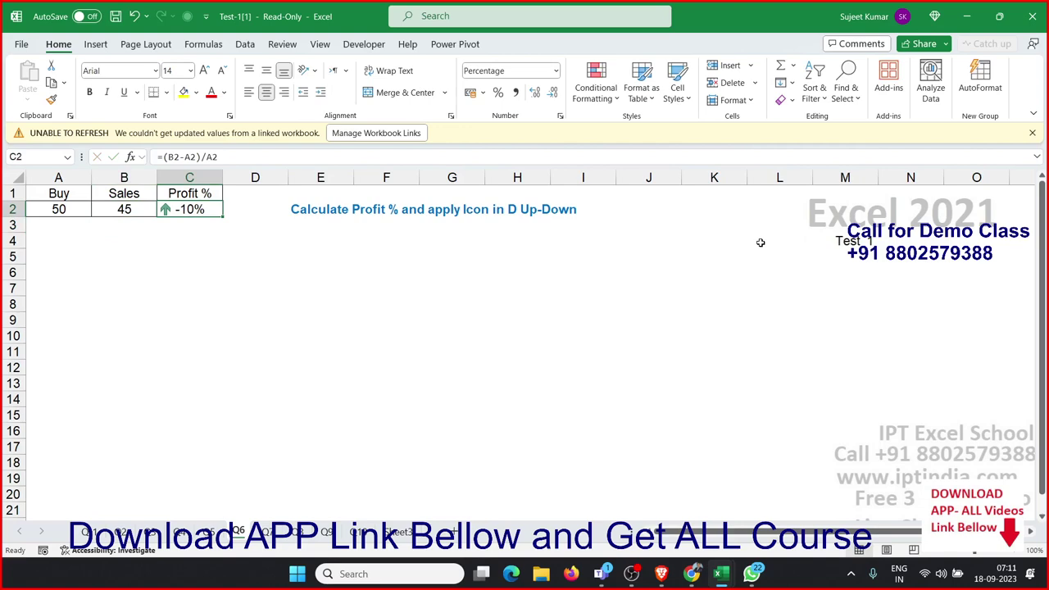
Change both arrow icon-set thresholds to type Number with value 0 and apply the rule.
{"action": "left_click", "coordinate": [597, 89]}
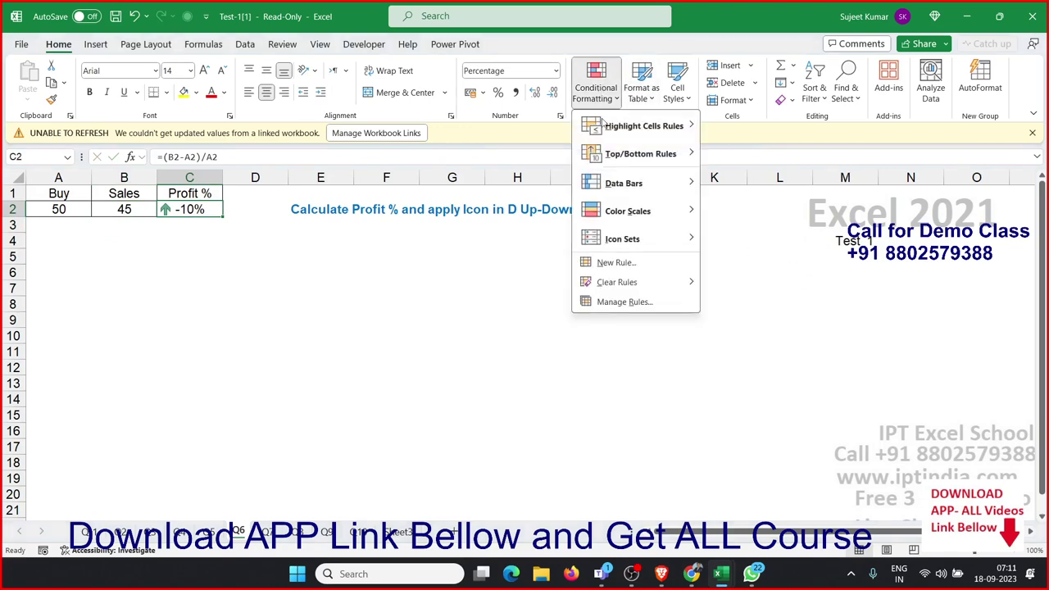
{"action": "left_click", "coordinate": [619, 301]}
{"action": "double_click", "coordinate": [434, 242]}
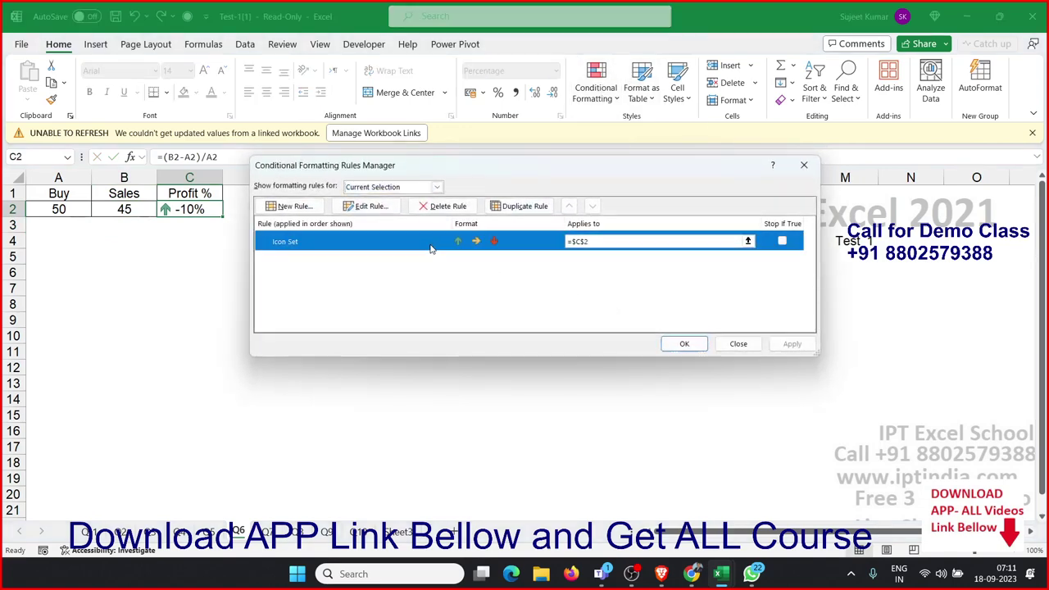
{"action": "left_click", "coordinate": [667, 329]}
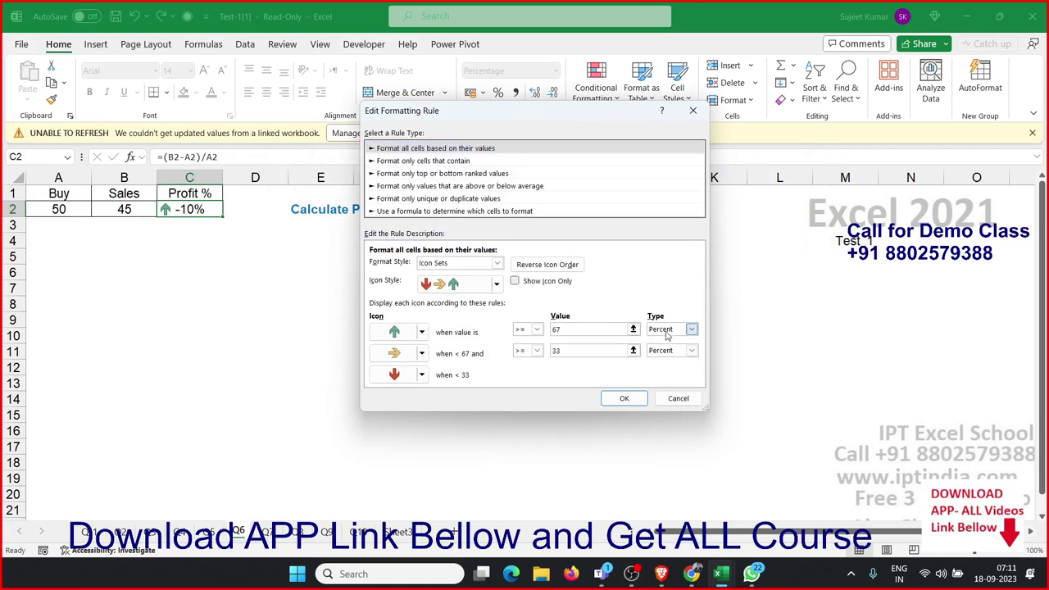
{"action": "left_click", "coordinate": [669, 341]}
{"action": "left_click", "coordinate": [669, 350]}
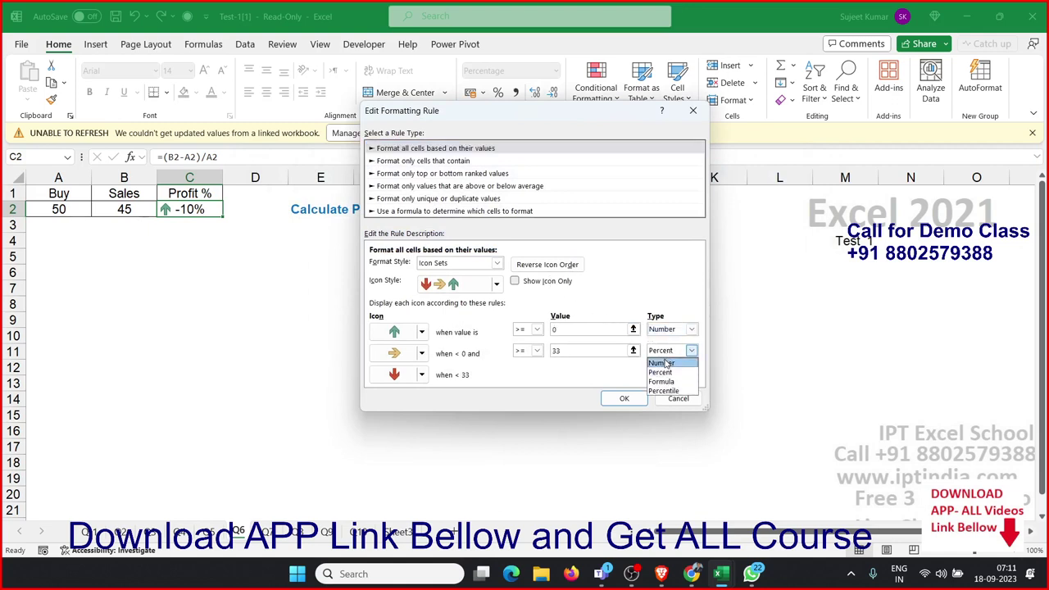
{"action": "left_click", "coordinate": [662, 362]}
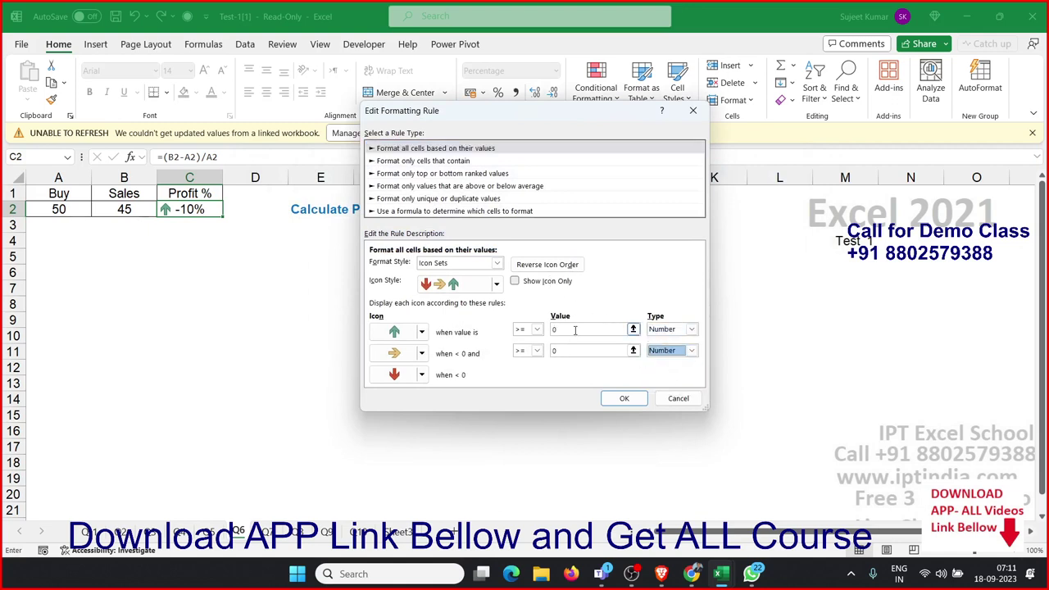
{"action": "left_click", "coordinate": [551, 350]}
{"action": "left_click", "coordinate": [574, 351]}
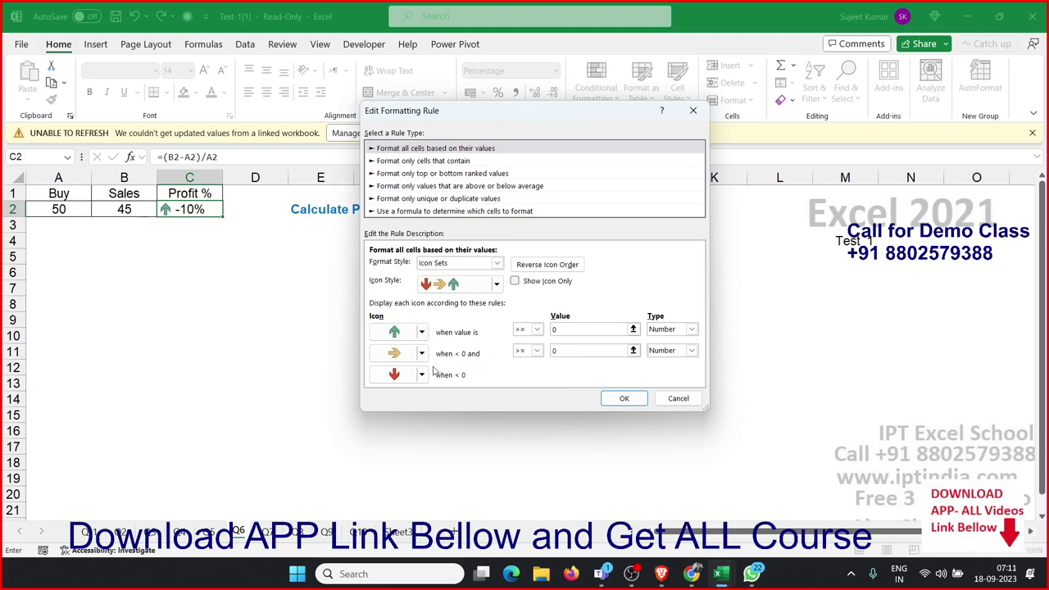
{"action": "left_click", "coordinate": [618, 401]}
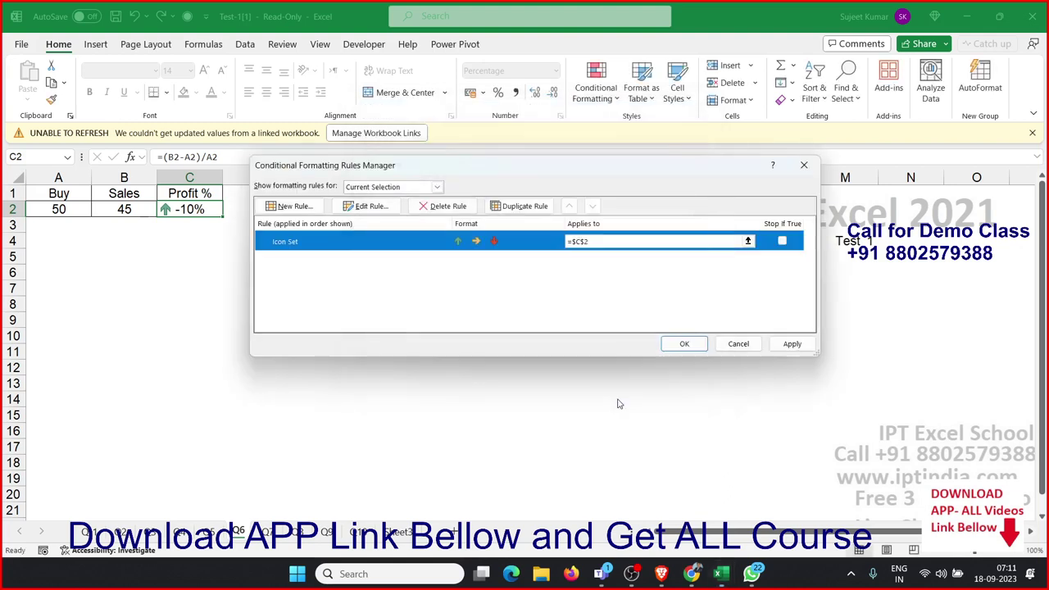
{"action": "left_click", "coordinate": [792, 343]}
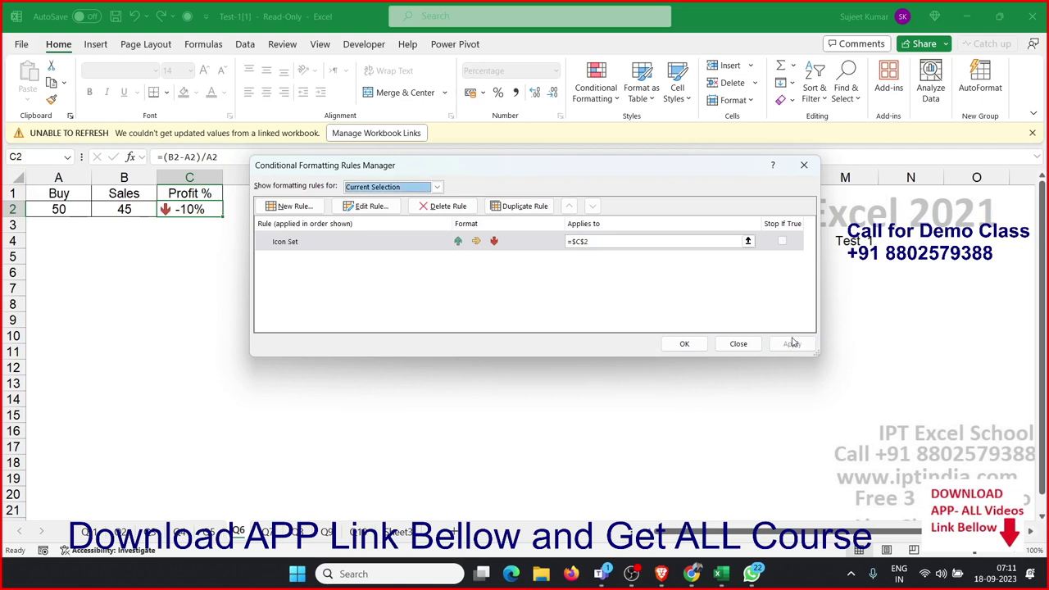
{"action": "left_click", "coordinate": [684, 344]}
Enter 55 in Sales cell B2 to see the up arrow, then restore it to 45.
{"action": "left_click", "coordinate": [116, 210]}
{"action": "type", "text": "55"}
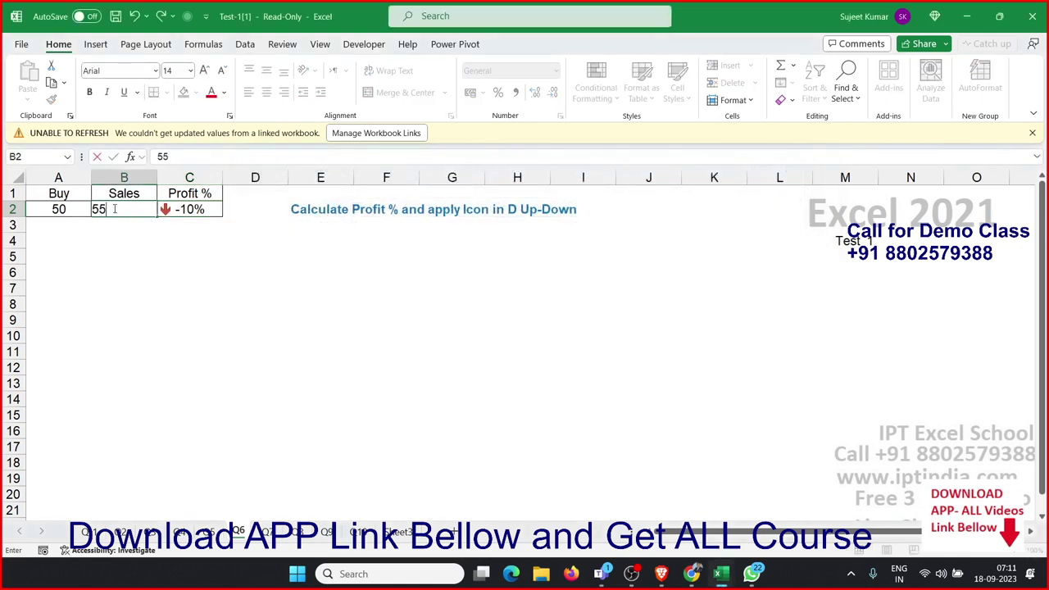
{"action": "key", "text": "Return"}
{"action": "left_click", "coordinate": [116, 210]}
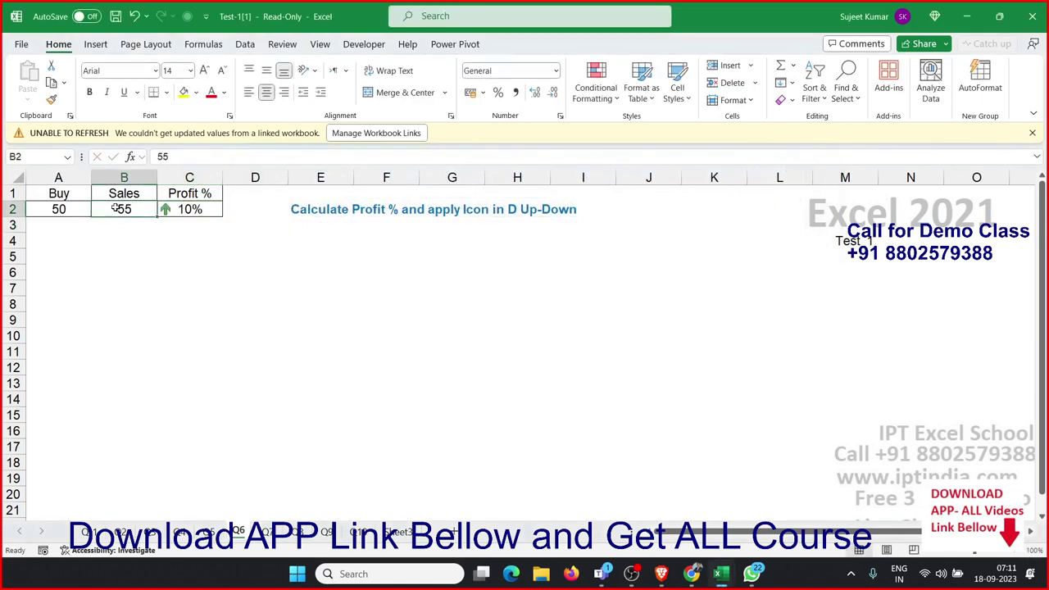
{"action": "type", "text": "45"}
{"action": "key", "text": "Return"}
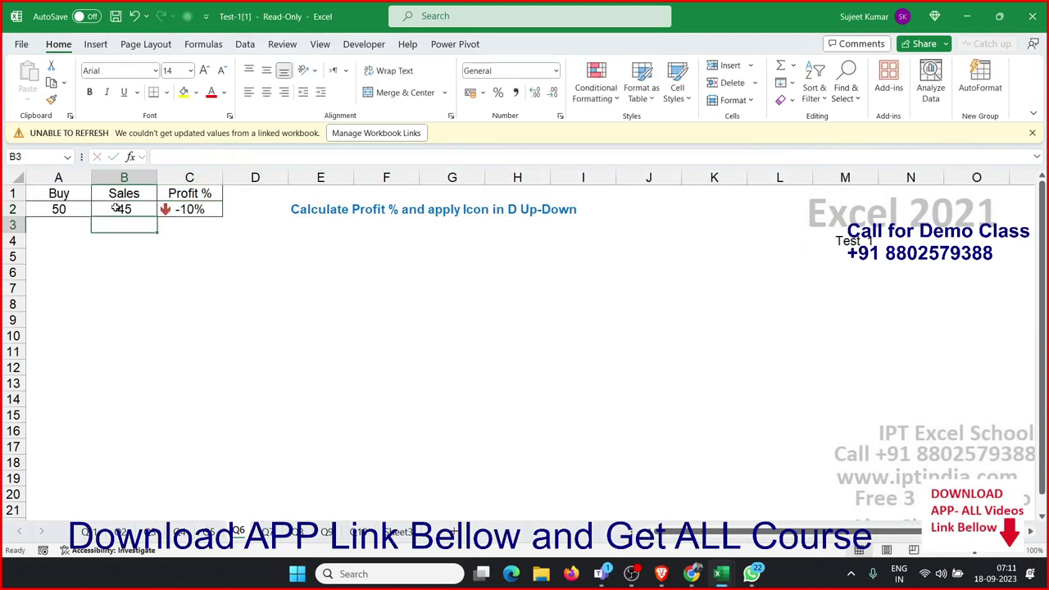
{"action": "left_click", "coordinate": [117, 209]}
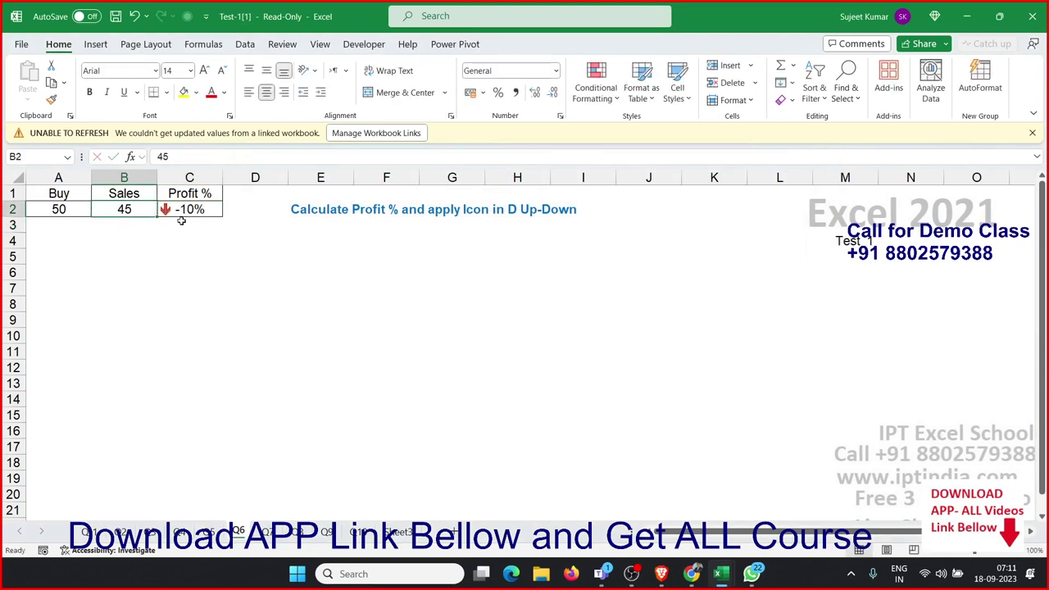
On the monthly names sheet, add an 'Sr' heading in F1.
{"action": "left_click", "coordinate": [267, 534]}
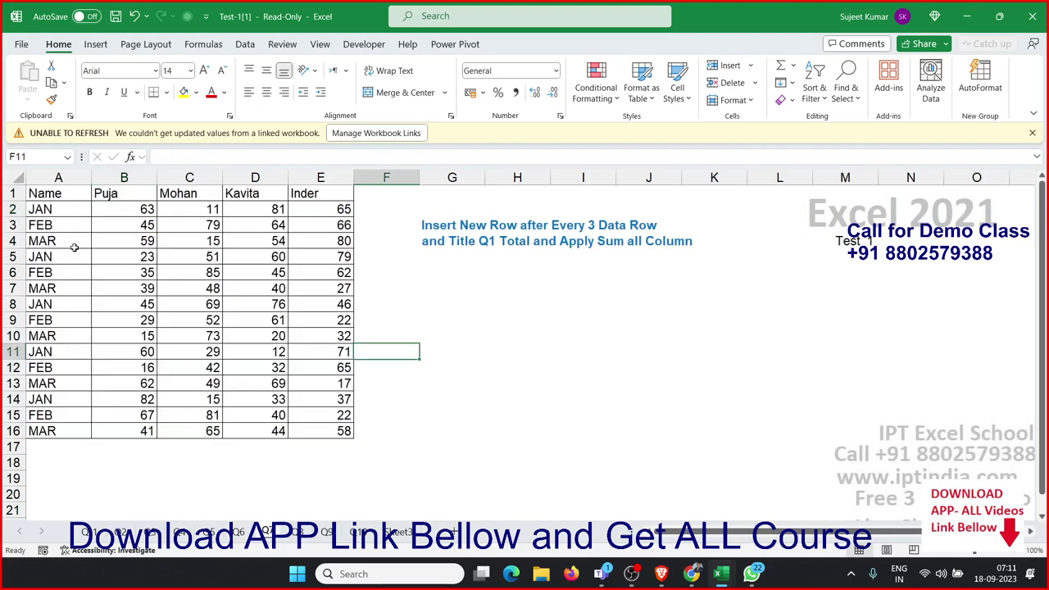
{"action": "left_click", "coordinate": [59, 223]}
{"action": "key", "text": "Up"}
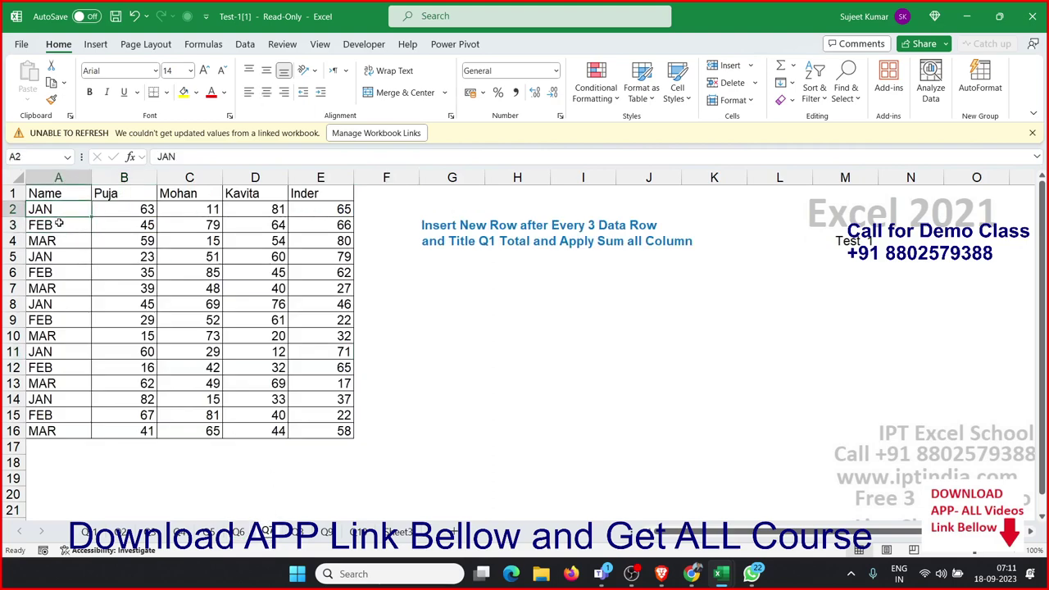
{"action": "key", "text": "Down"}
{"action": "key", "text": "Down"}
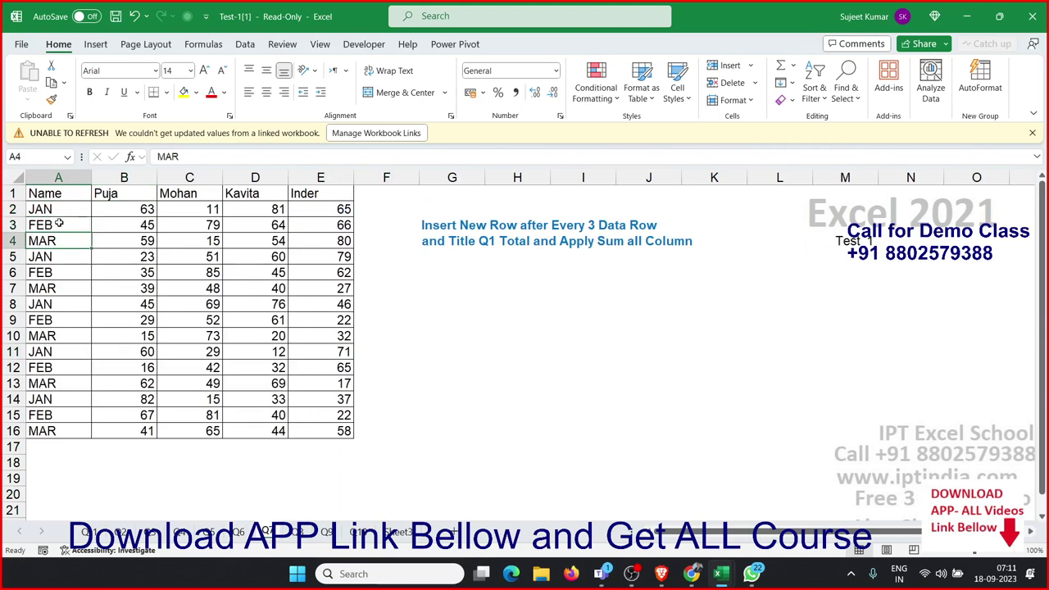
{"action": "key", "text": "Right"}
{"action": "key", "text": "Right"}
{"action": "key", "text": "Up"}
{"action": "key", "text": "Right"}
{"action": "key", "text": "Right"}
{"action": "key", "text": "Right"}
{"action": "key", "text": "Right"}
{"action": "key", "text": "Up"}
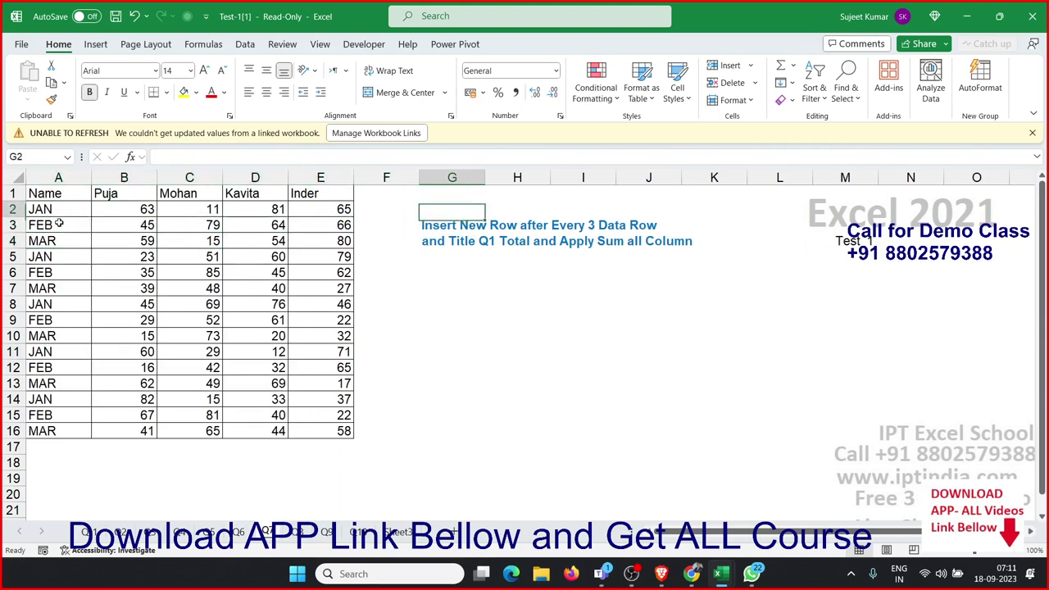
{"action": "key", "text": "Left"}
{"action": "key", "text": "Left"}
{"action": "key", "text": "Up"}
{"action": "key", "text": "Right"}
{"action": "type", "text": "s"}
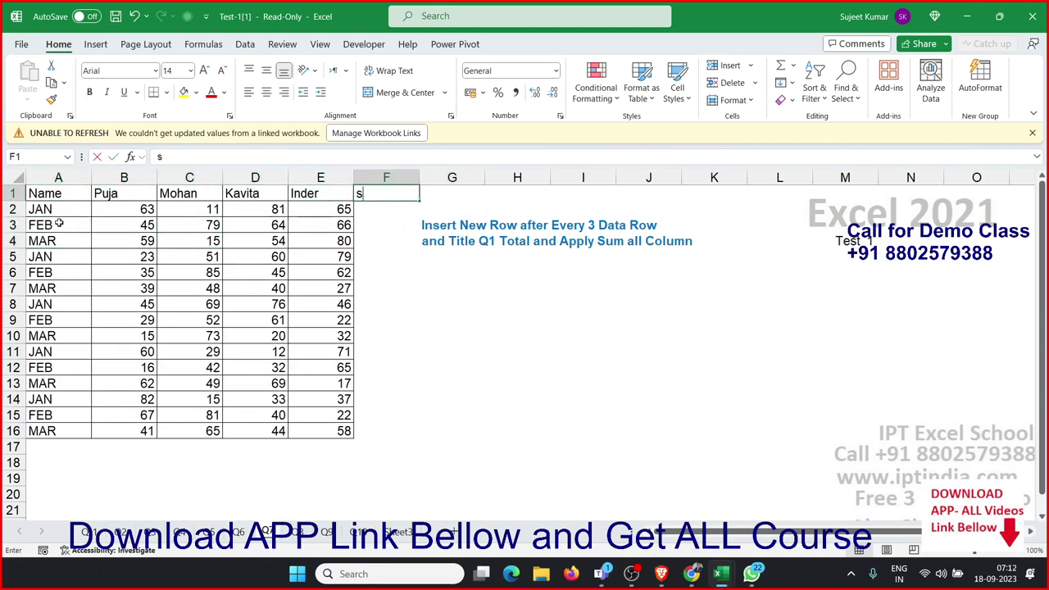
{"action": "type", "text": "R"}
{"action": "key", "text": "Return"}
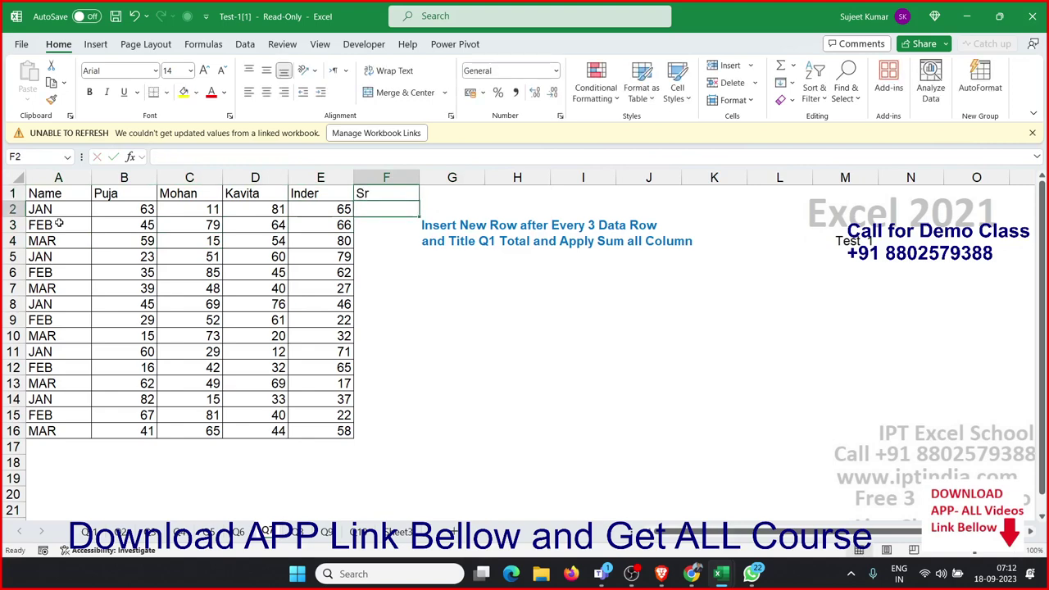
Enter 1 in F2, F3 and F4, and start an F5 formula referencing F2.
{"action": "type", "text": "1"}
{"action": "key", "text": "Return"}
{"action": "type", "text": "1"}
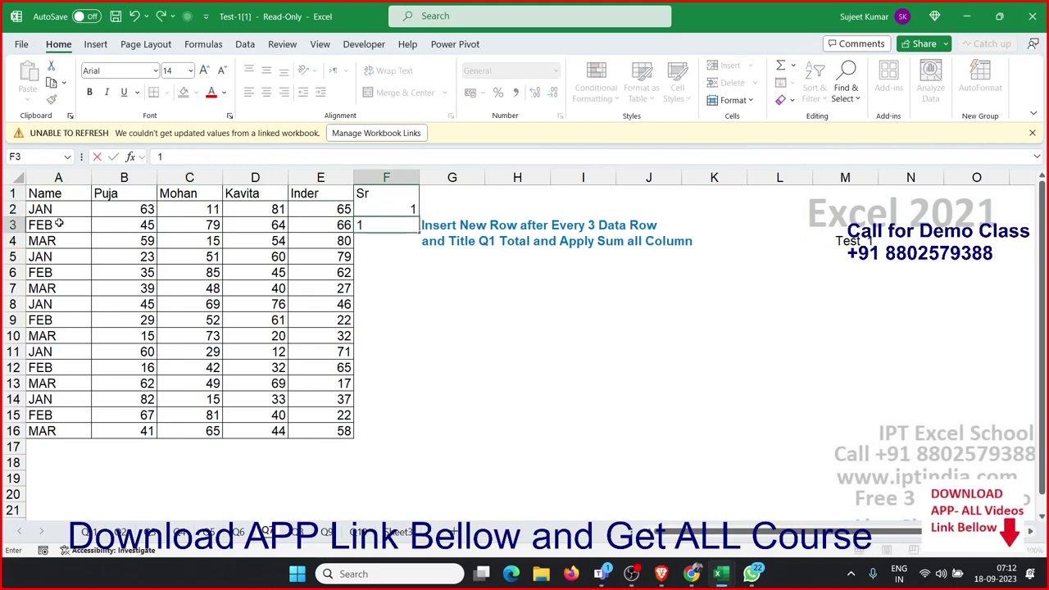
{"action": "key", "text": "Return"}
{"action": "type", "text": "1"}
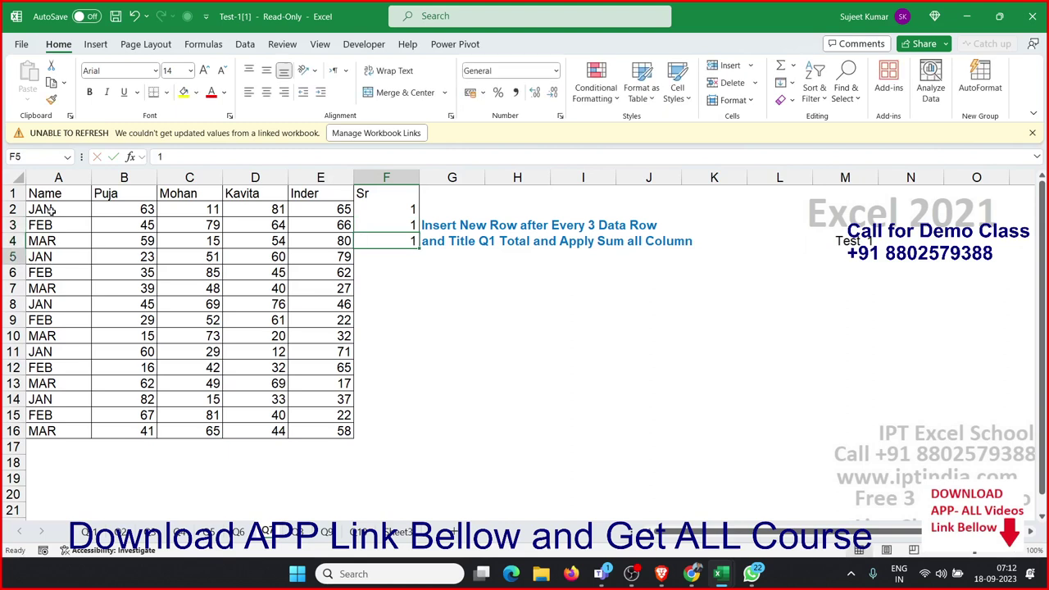
{"action": "key", "text": "Return"}
{"action": "type", "text": "="}
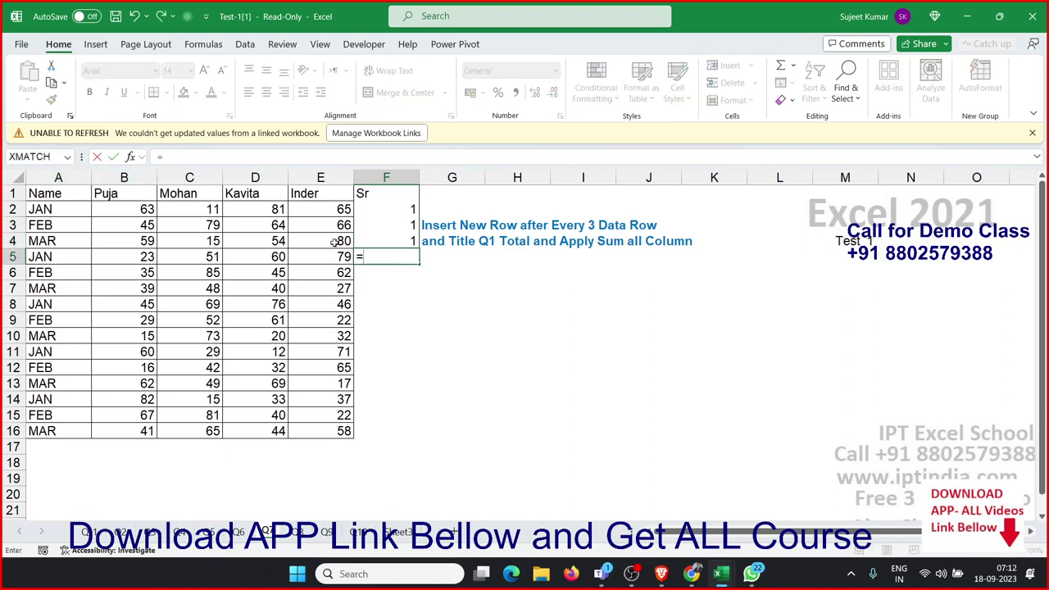
{"action": "left_click", "coordinate": [372, 208]}
Complete =F2+1 in F5 and fill it down through F16.
{"action": "type", "text": "+1"}
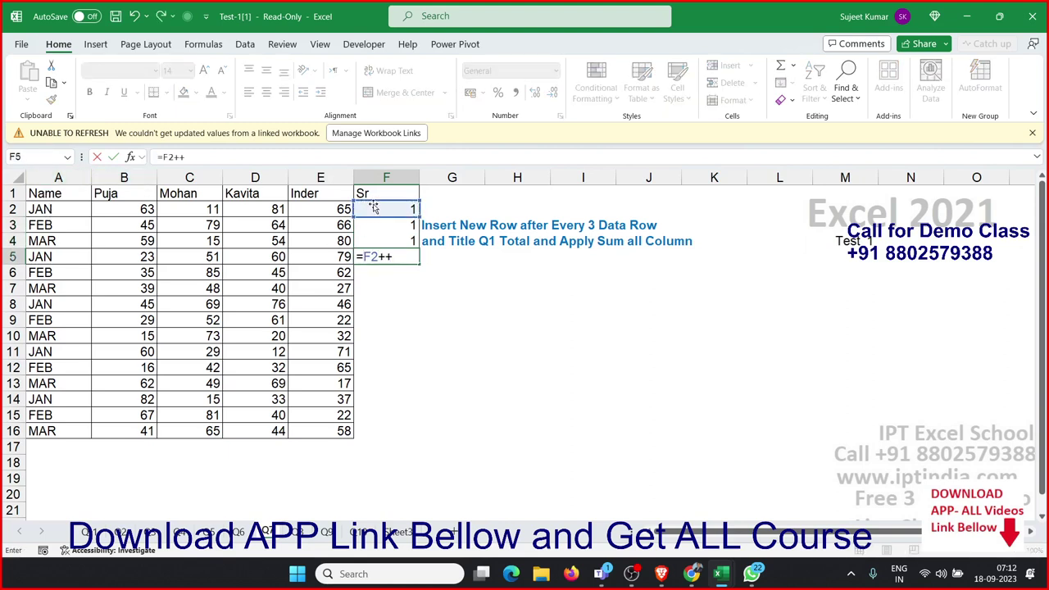
{"action": "key", "text": "Return"}
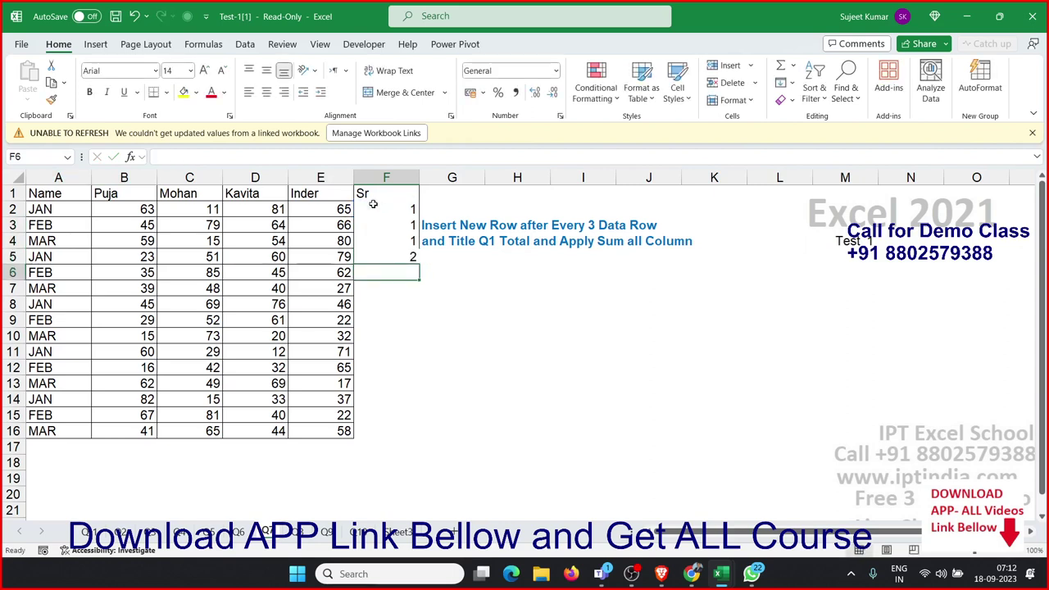
{"action": "key", "text": "Up"}
{"action": "key", "text": "shift+Down"}
{"action": "key", "text": "shift+Down"}
{"action": "key", "text": "shift+Down"}
{"action": "key", "text": "ctrl+d"}
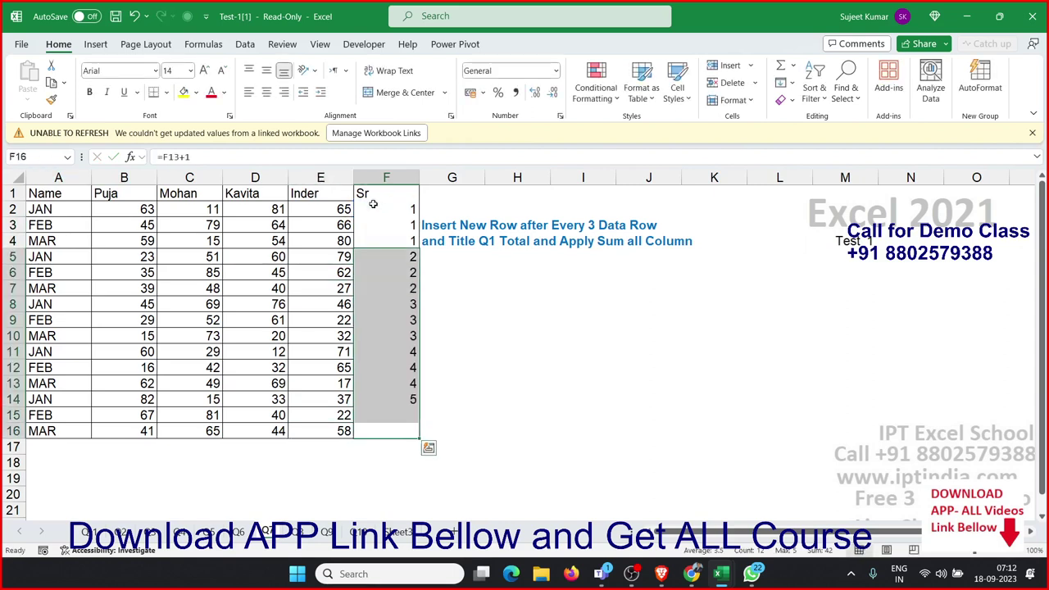
Inspect the filled Sr formulas in F5 through F8 without changing them.
{"action": "key", "text": "ctrl+Up"}
{"action": "key", "text": "Down"}
{"action": "key", "text": "Down"}
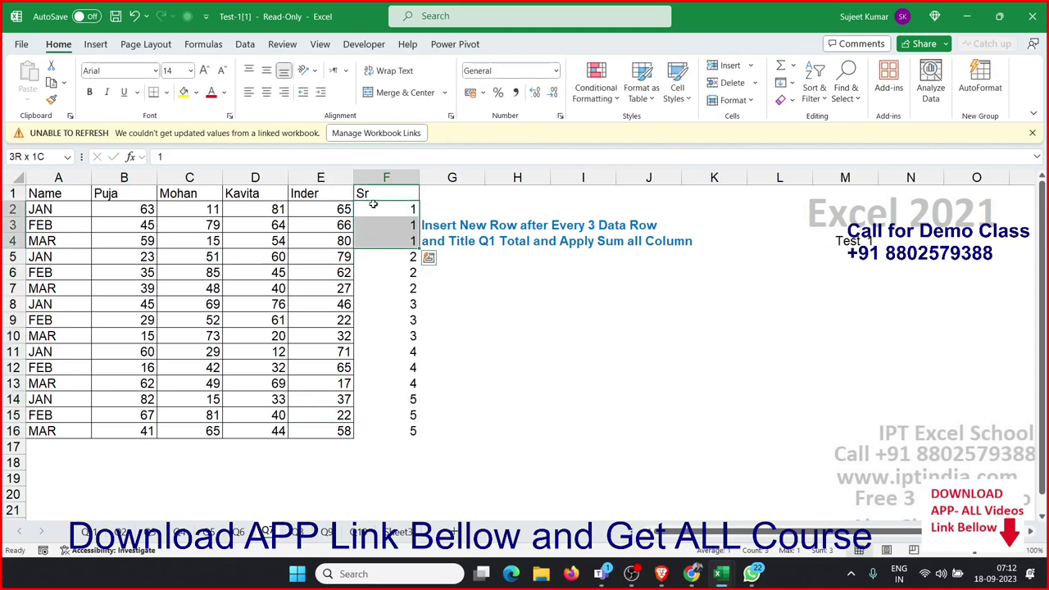
{"action": "key", "text": "Down"}
{"action": "key", "text": "Down"}
{"action": "key", "text": "shift+Down"}
{"action": "key", "text": "shift+Down"}
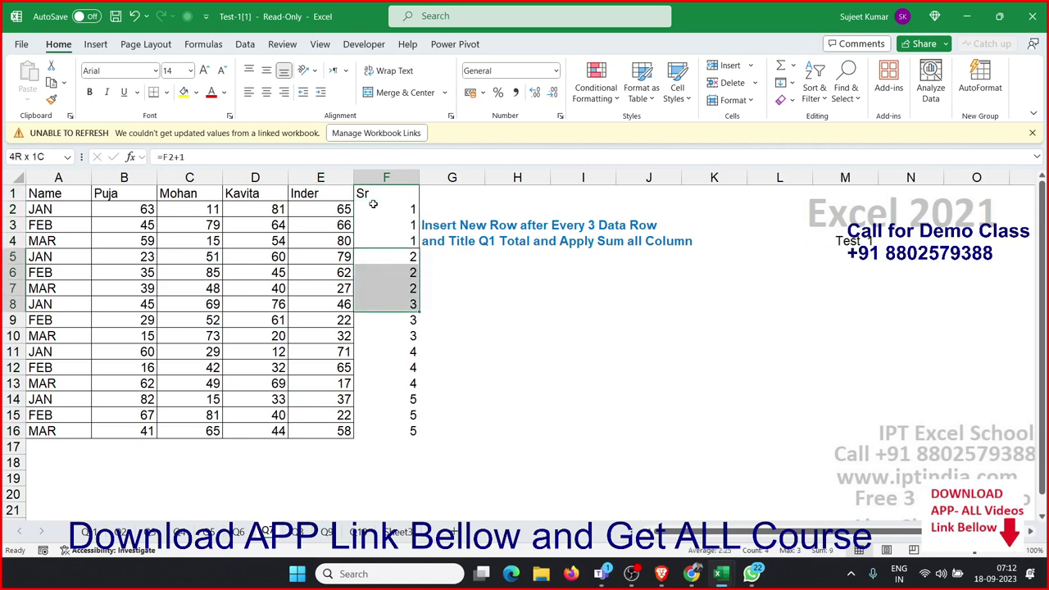
{"action": "key", "text": "Down"}
{"action": "key", "text": "Down"}
{"action": "key", "text": "Down"}
{"action": "key", "text": "shift+Down"}
{"action": "key", "text": "shift+Down"}
{"action": "key", "text": "Down"}
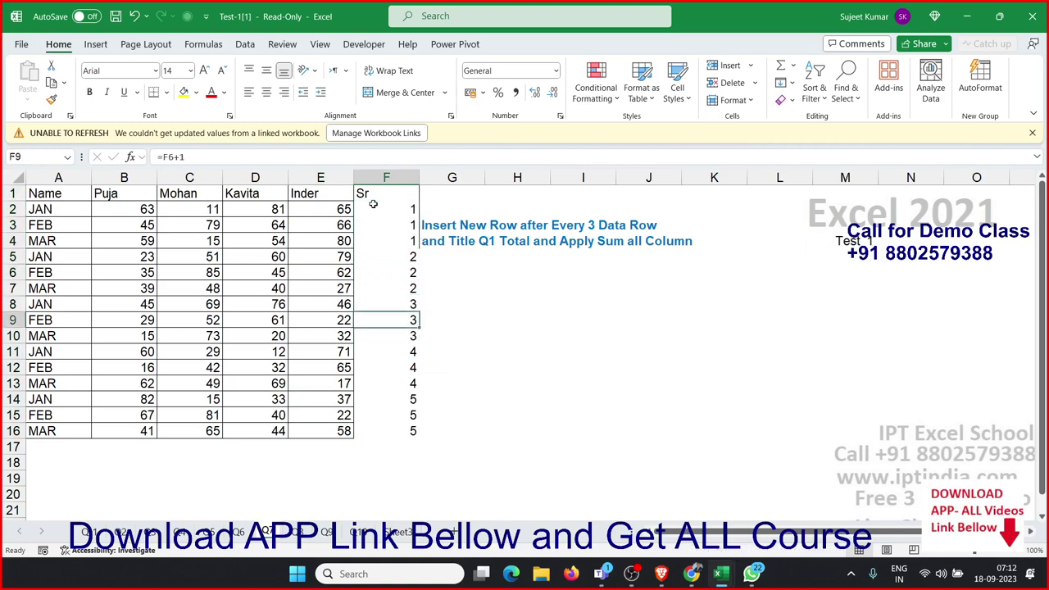
{"action": "key", "text": "Up"}
{"action": "key", "text": "Up"}
{"action": "key", "text": "Up"}
{"action": "key", "text": "Up"}
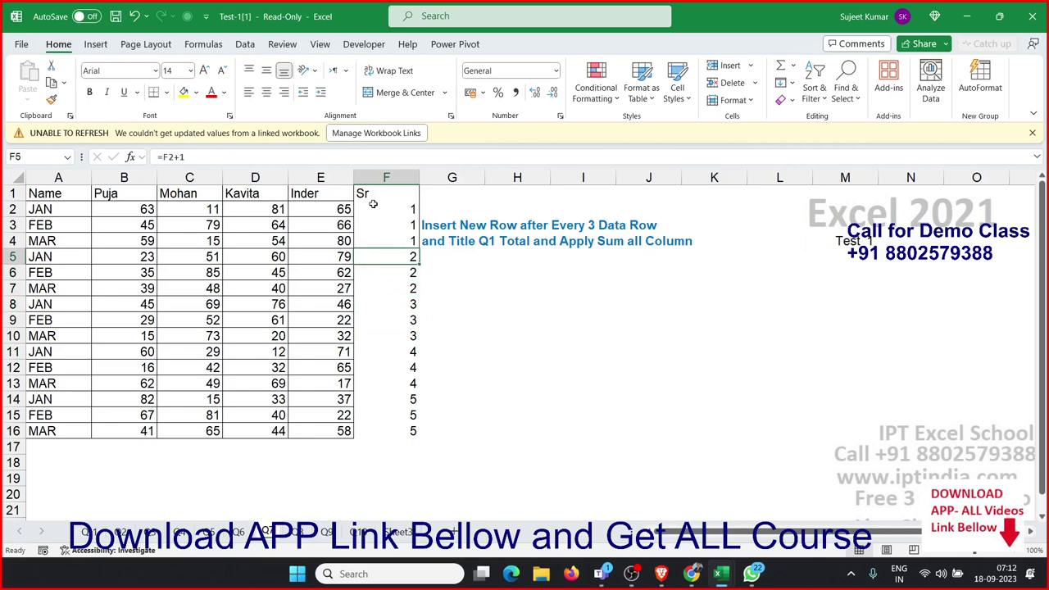
{"action": "key", "text": "F2"}
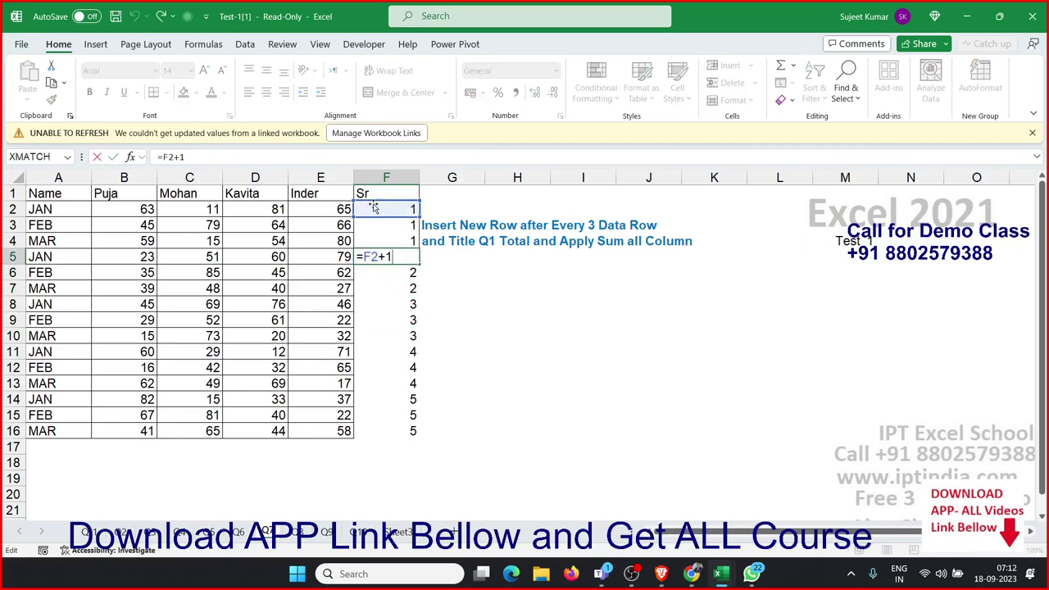
{"action": "key", "text": "Return"}
{"action": "key", "text": "F2"}
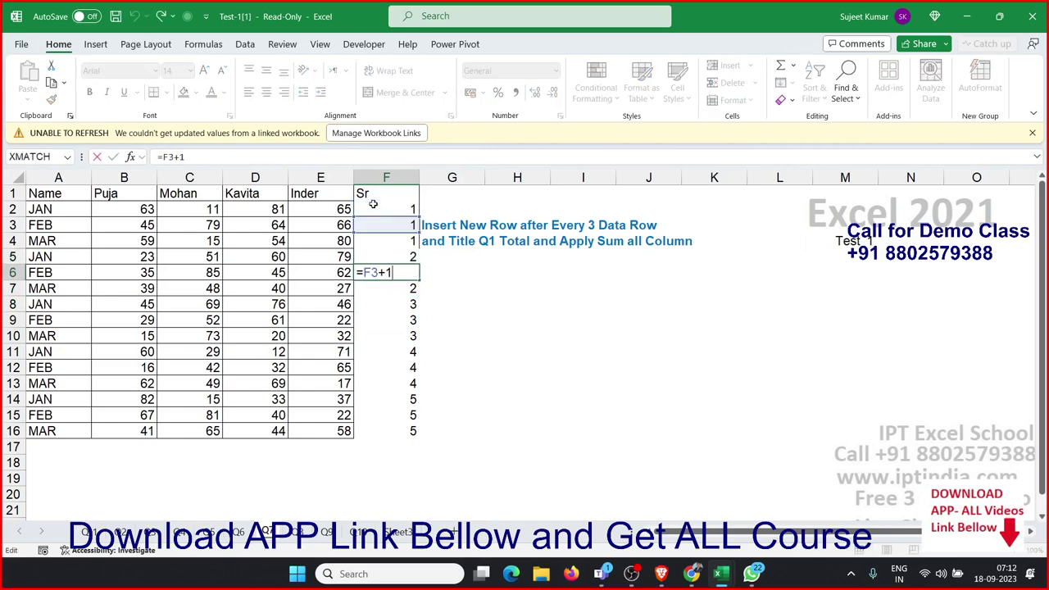
{"action": "key", "text": "Return"}
{"action": "key", "text": "F2"}
{"action": "key", "text": "Return"}
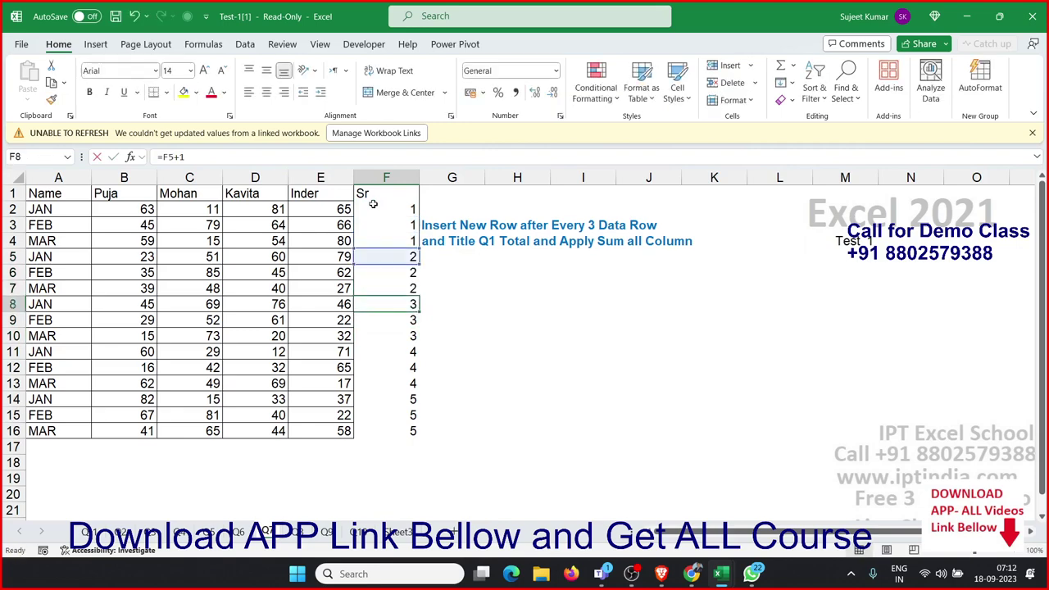
{"action": "key", "text": "F2"}
{"action": "key", "text": "Return"}
{"action": "key", "text": "Up"}
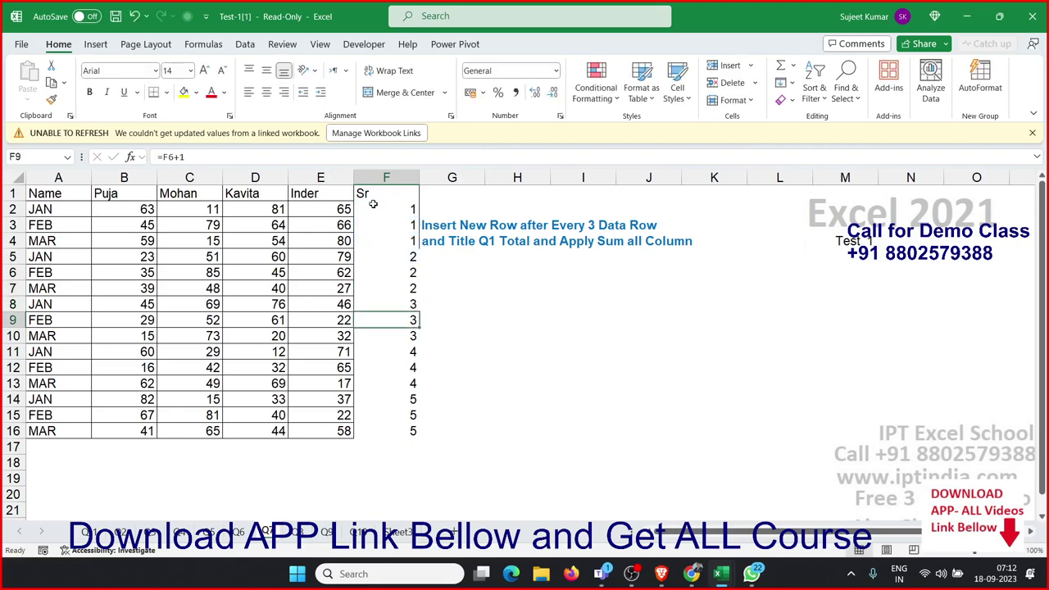
{"action": "key", "text": "F2"}
{"action": "key", "text": "F2"}
{"action": "key", "text": "Escape"}
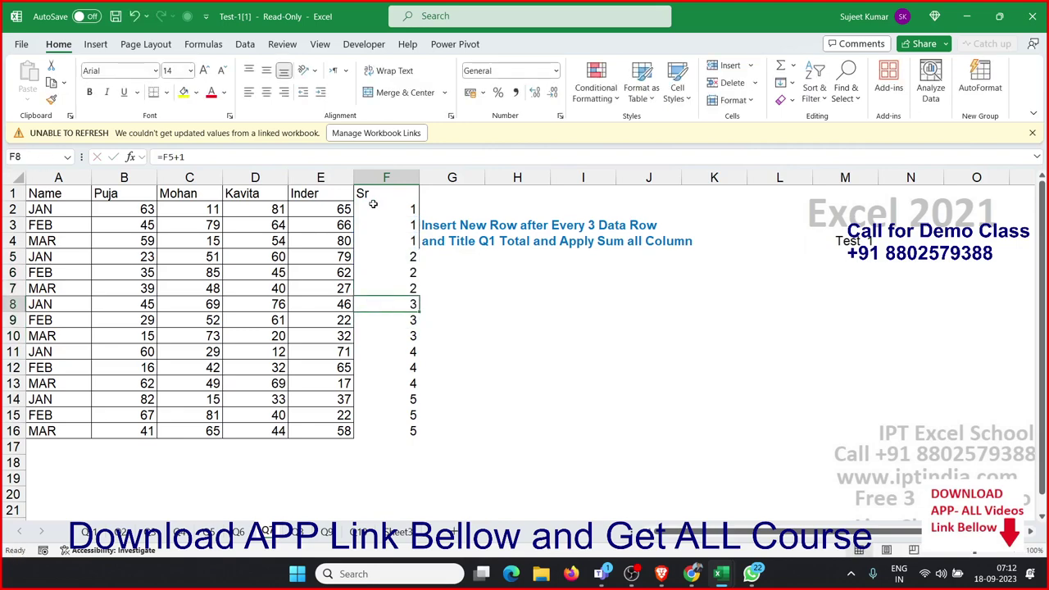
Enter 1, 2, 3, 4, 5 in F17:F21 and select the whole Sr column.
{"action": "key", "text": "ctrl+Down"}
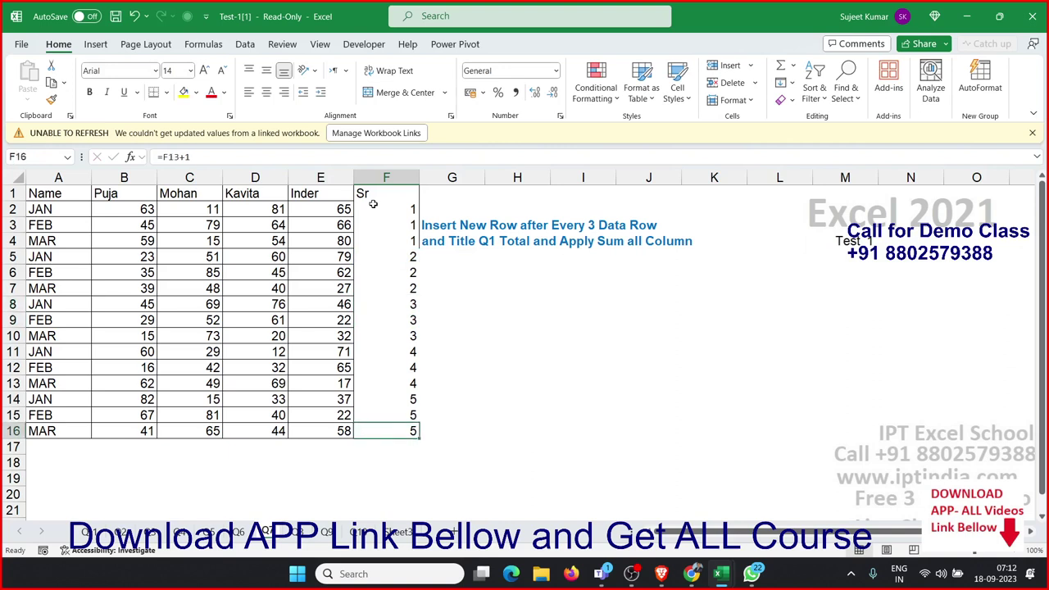
{"action": "key", "text": "Down"}
{"action": "type", "text": "1 2"}
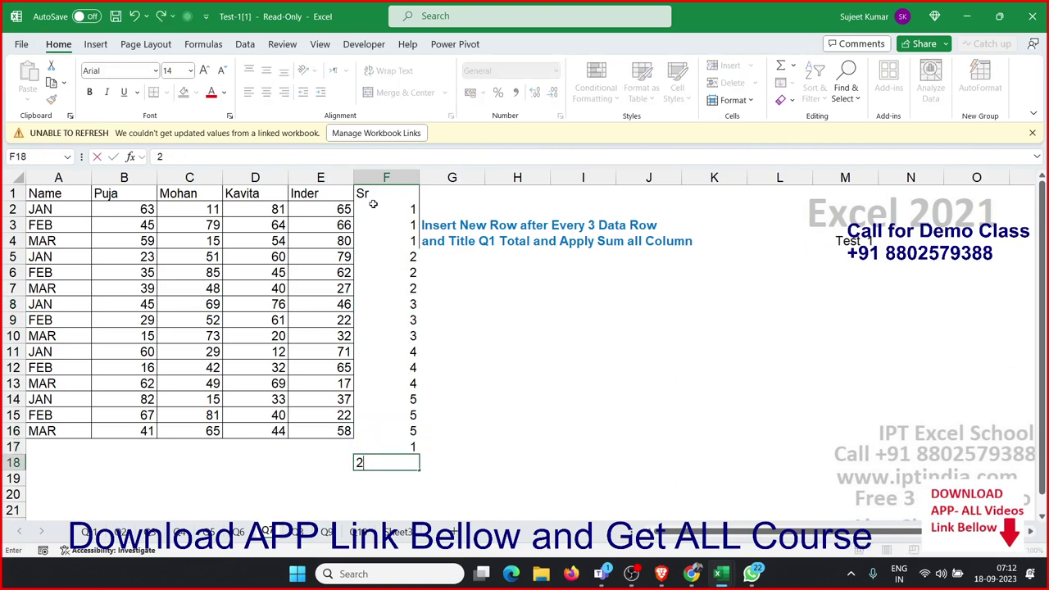
{"action": "type", "text": " 3 4 5"}
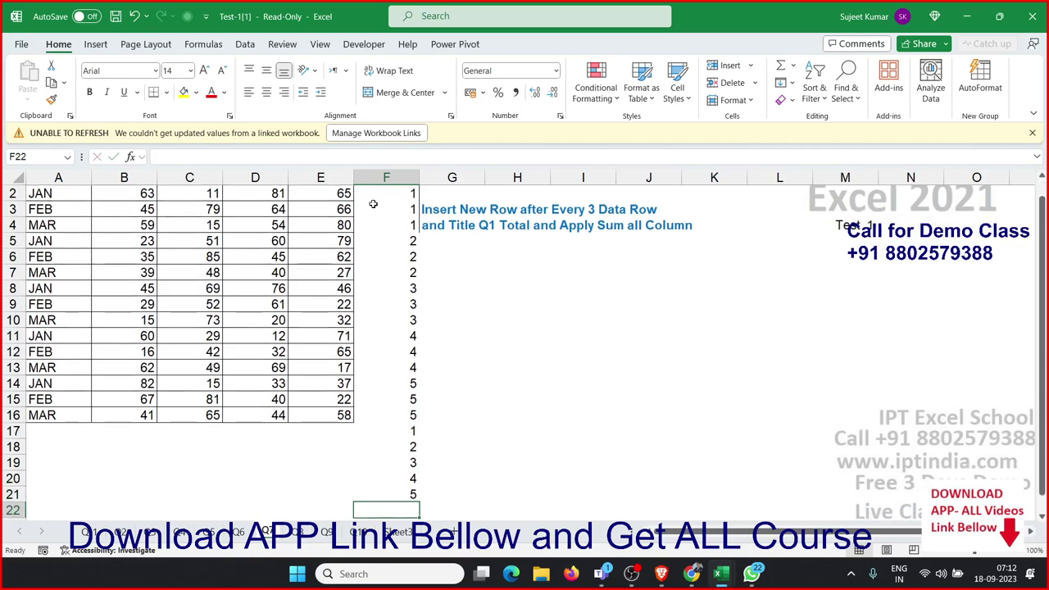
{"action": "key", "text": "ctrl+Return"}
{"action": "key", "text": "ctrl+shift+Up"}
{"action": "key", "text": "Down"}
{"action": "key", "text": "ctrl+Up"}
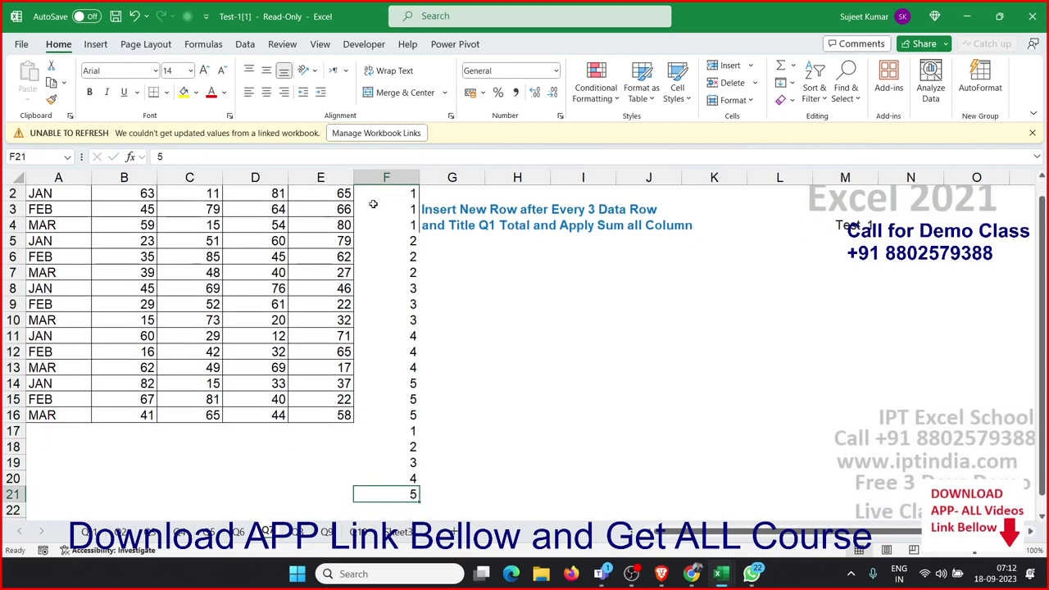
{"action": "key", "text": "ctrl+Up"}
{"action": "key", "text": "ctrl+shift+Down"}
Custom-sort the whole table by Sr, smallest to largest.
{"action": "key", "text": "ctrl+shift+Left"}
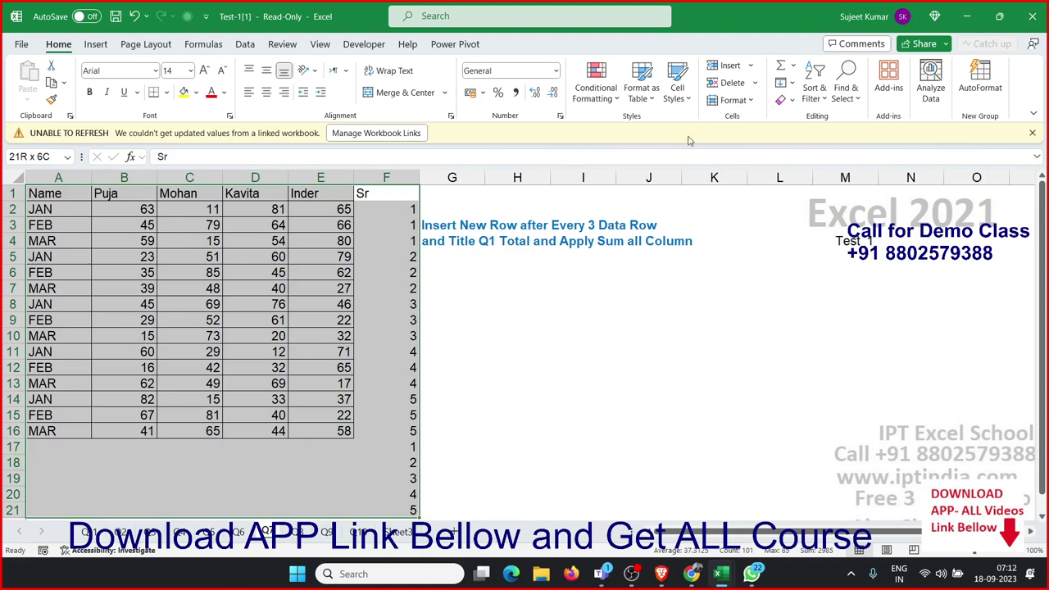
{"action": "left_click", "coordinate": [815, 88]}
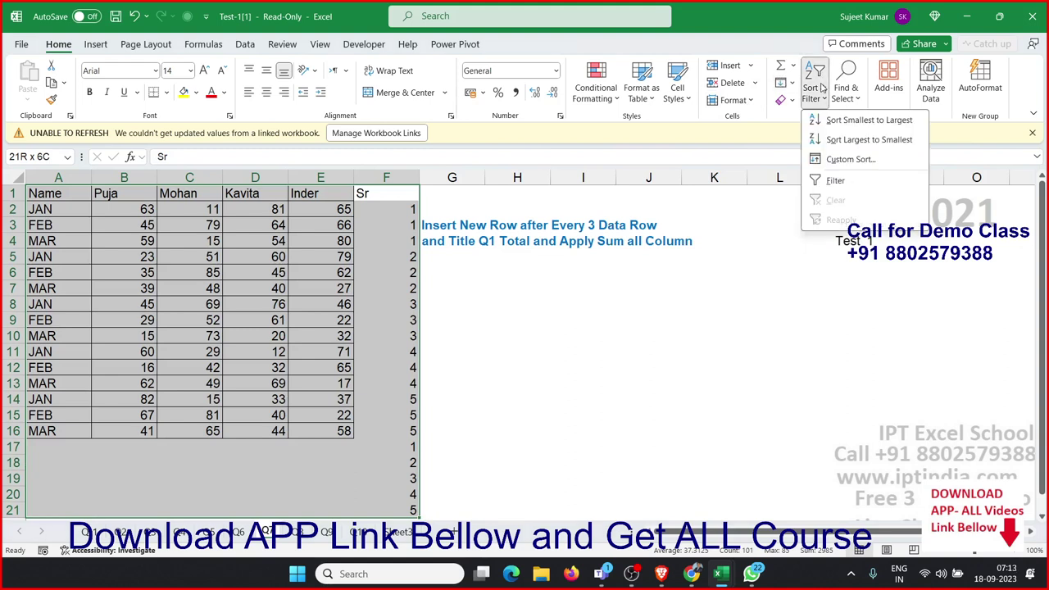
{"action": "left_click", "coordinate": [850, 159]}
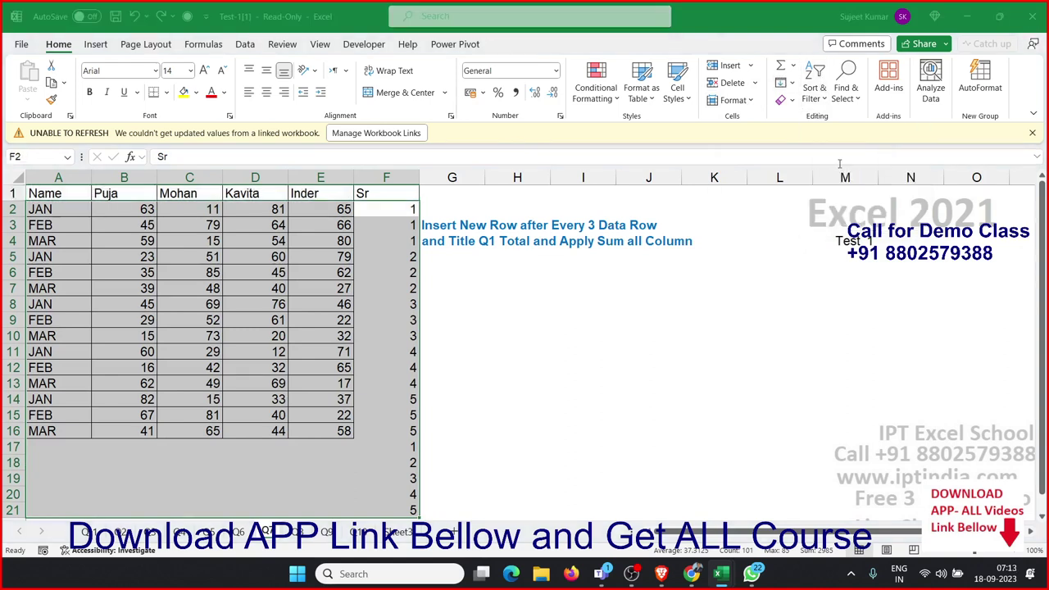
{"action": "left_click", "coordinate": [399, 216]}
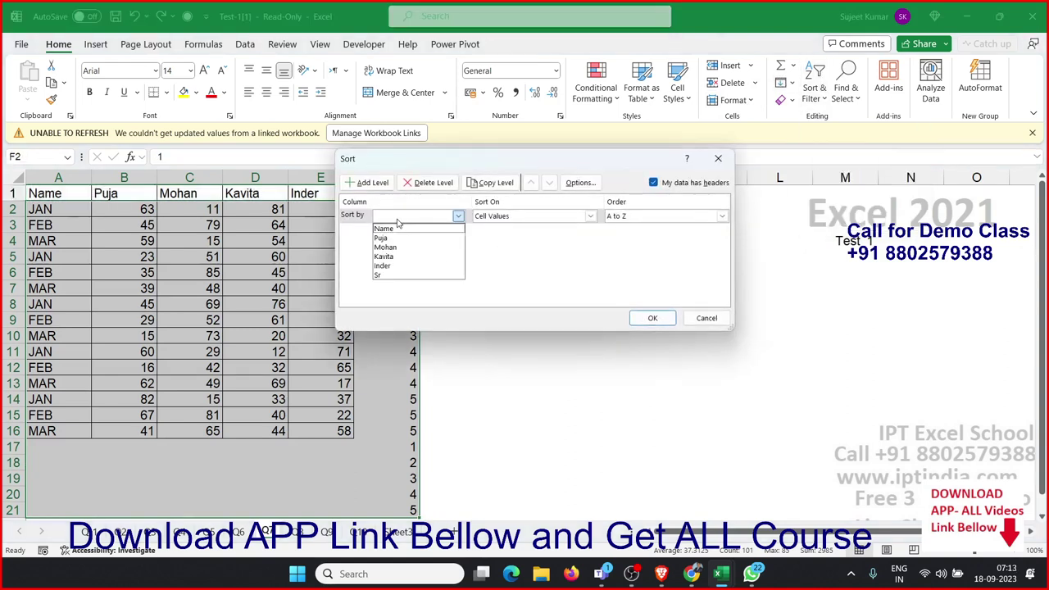
{"action": "left_click", "coordinate": [398, 274]}
{"action": "left_click", "coordinate": [650, 322]}
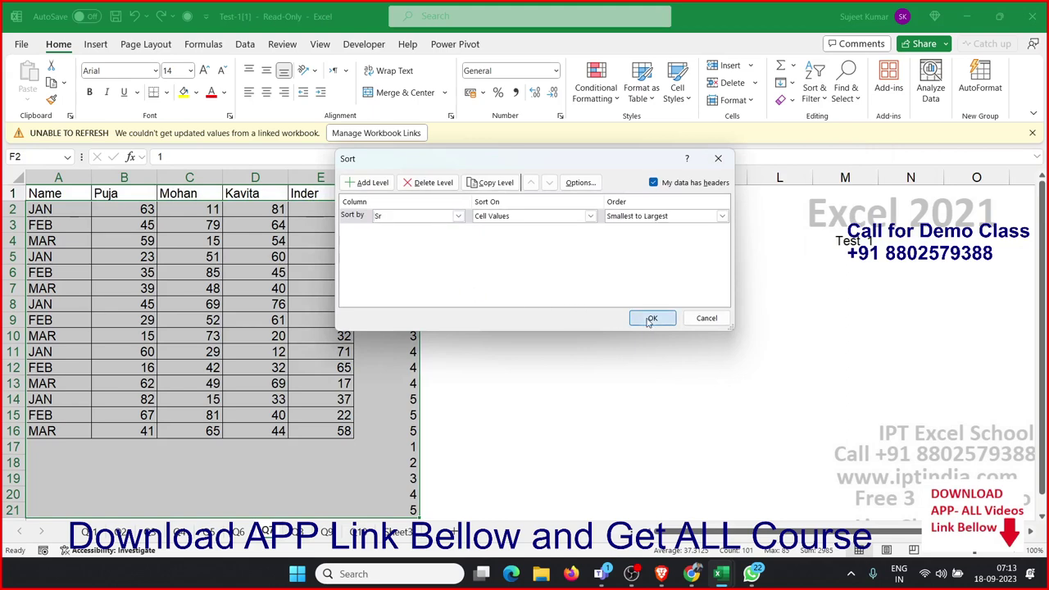
{"action": "left_click", "coordinate": [406, 177]}
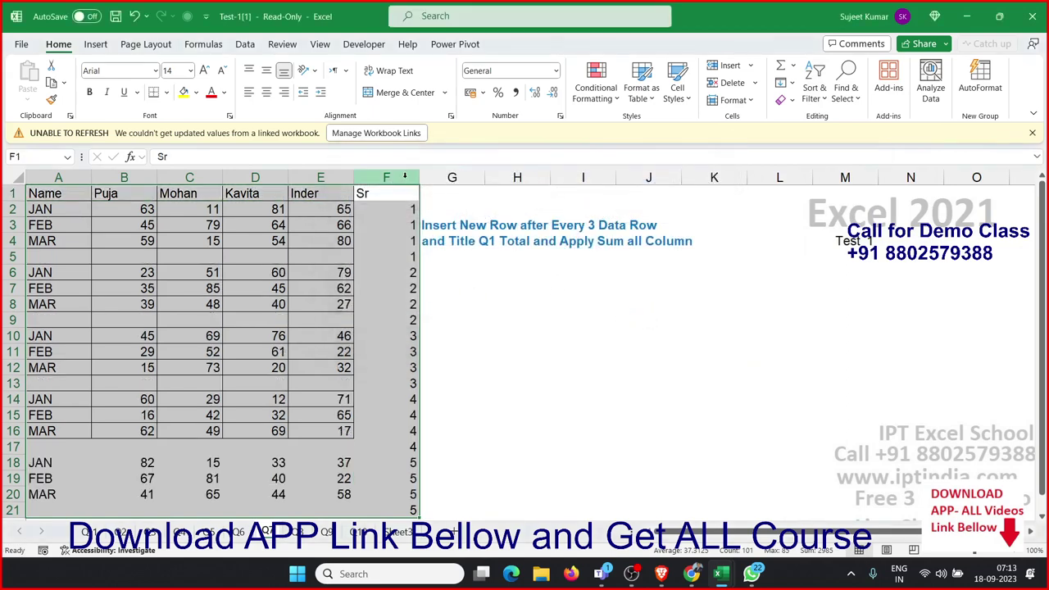
Delete the Sr column, insert a blank column at F, and select column A from A5 down.
{"action": "key", "text": "ctrl+minus"}
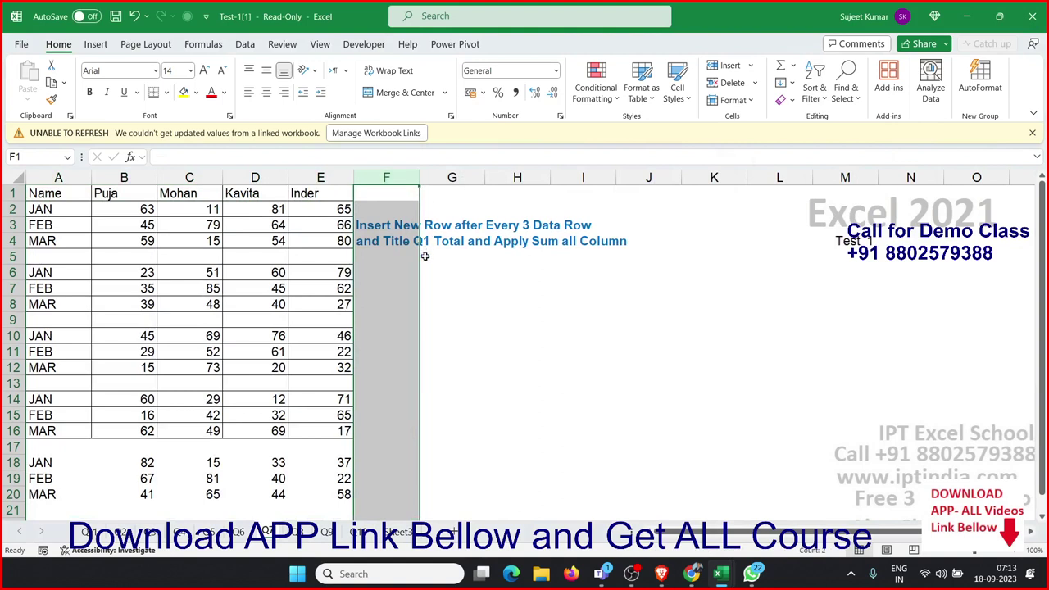
{"action": "key", "text": "ctrl+plus"}
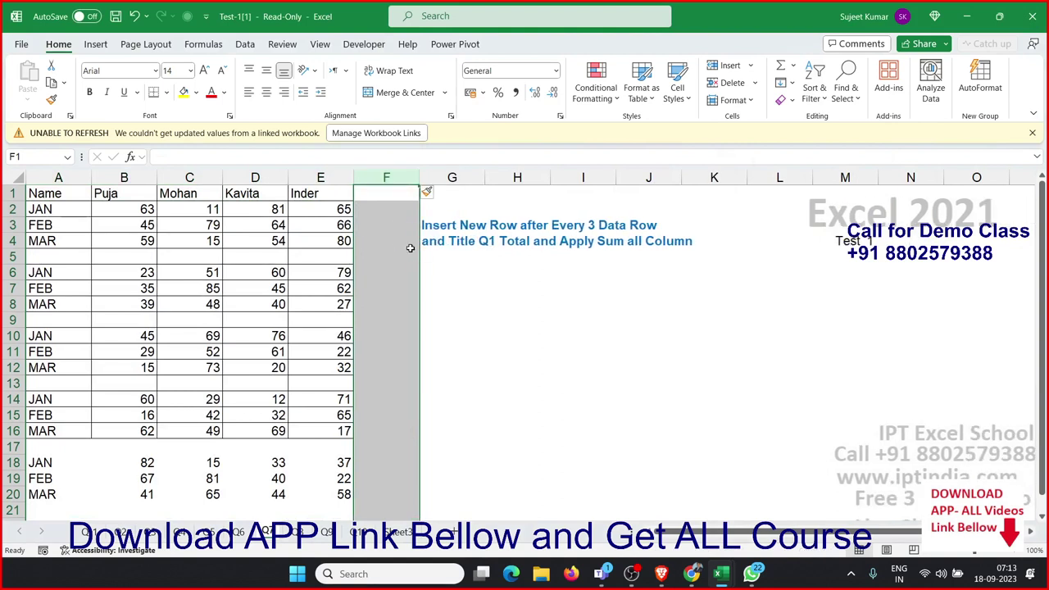
{"action": "left_click", "coordinate": [495, 254]}
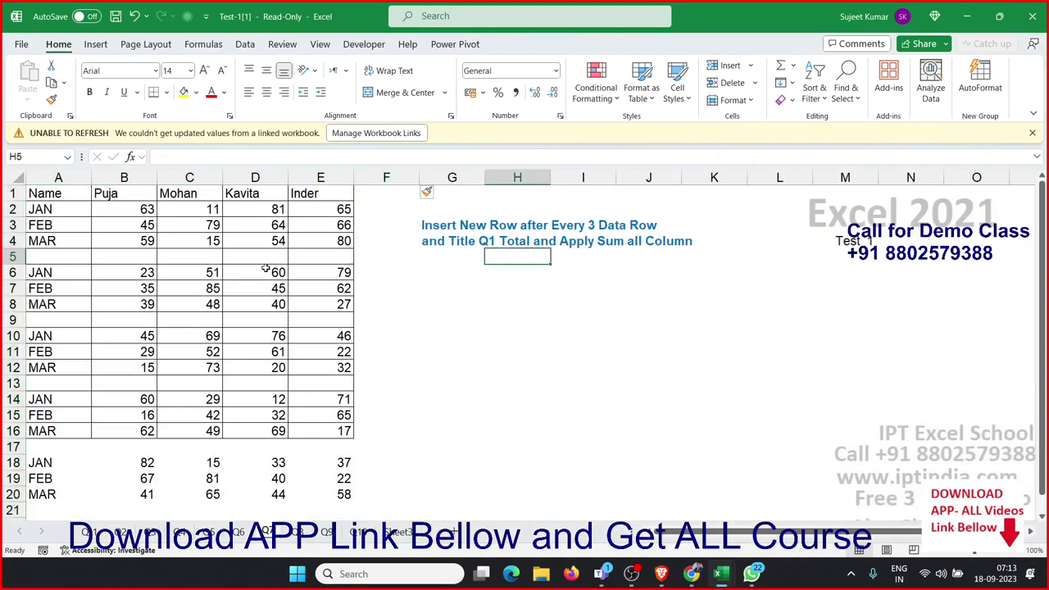
{"action": "left_click", "coordinate": [66, 257]}
{"action": "scroll", "coordinate": [62, 347], "scroll_direction": "down", "scroll_amount": 2}
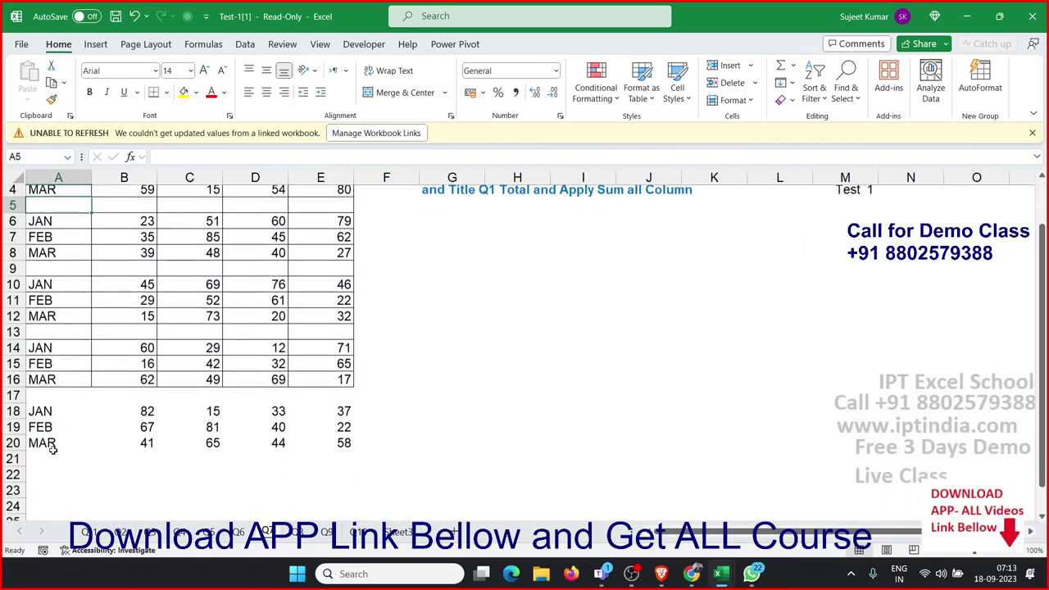
{"action": "left_click_drag", "start_coordinate": [47, 449], "coordinate": [38, 194]}
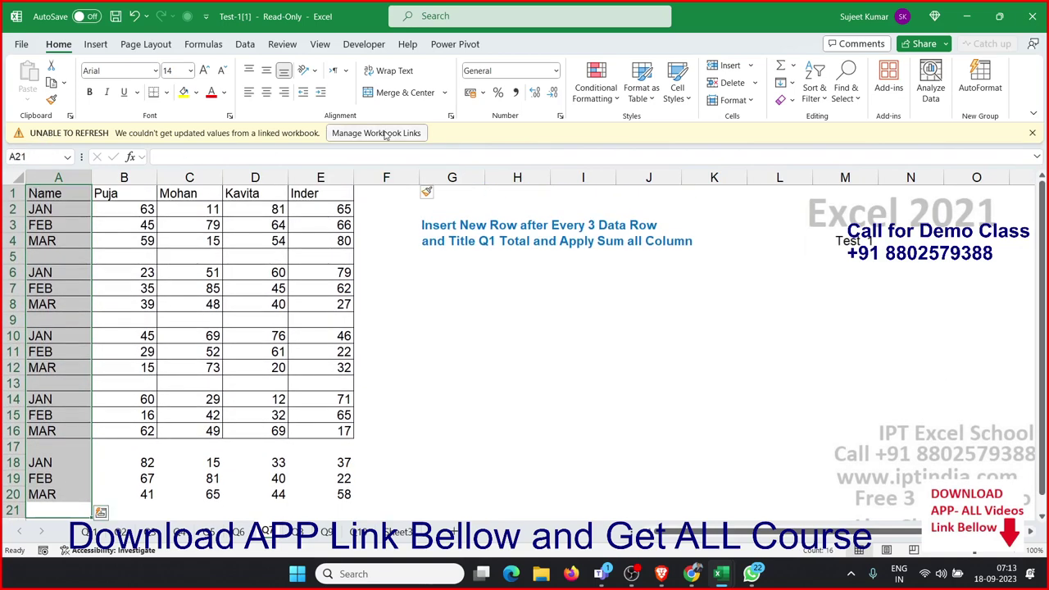
Select the blank cells in column A and fill them all with 'Q1 Total'.
{"action": "left_click", "coordinate": [845, 90]}
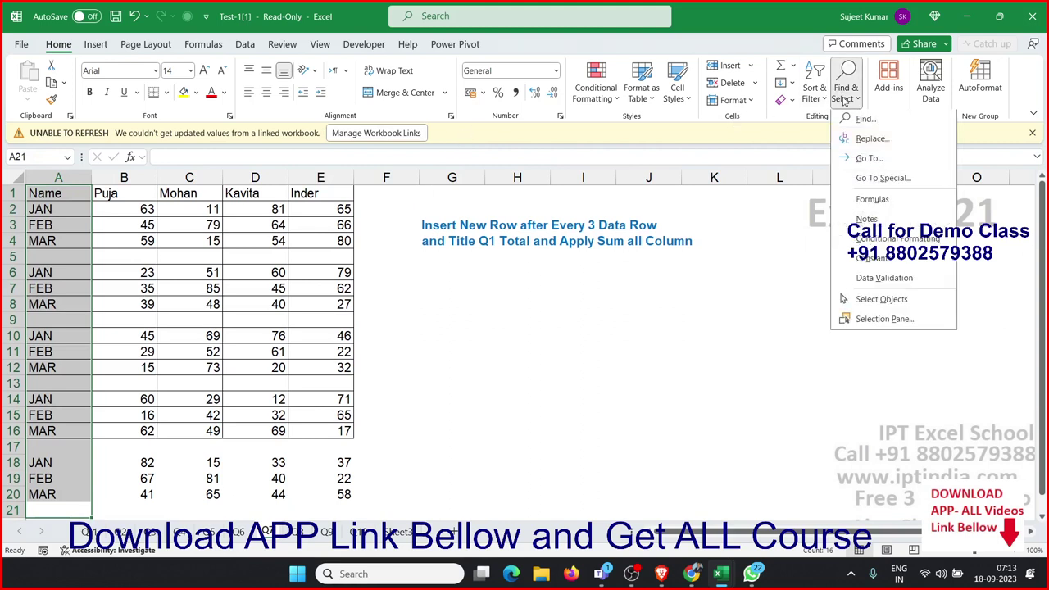
{"action": "left_click", "coordinate": [860, 177]}
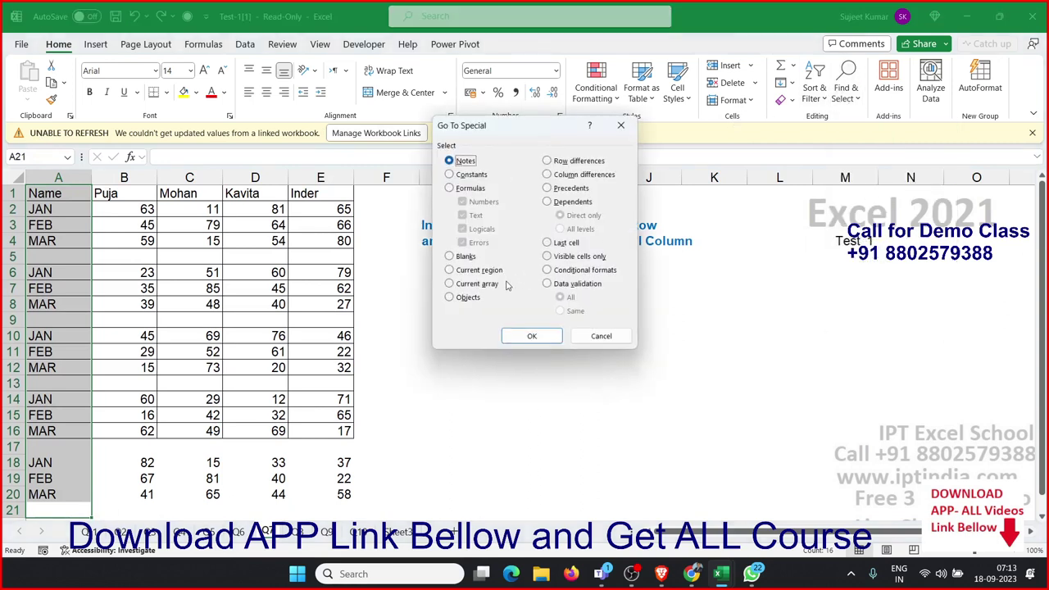
{"action": "left_click", "coordinate": [463, 256]}
{"action": "left_click", "coordinate": [531, 336]}
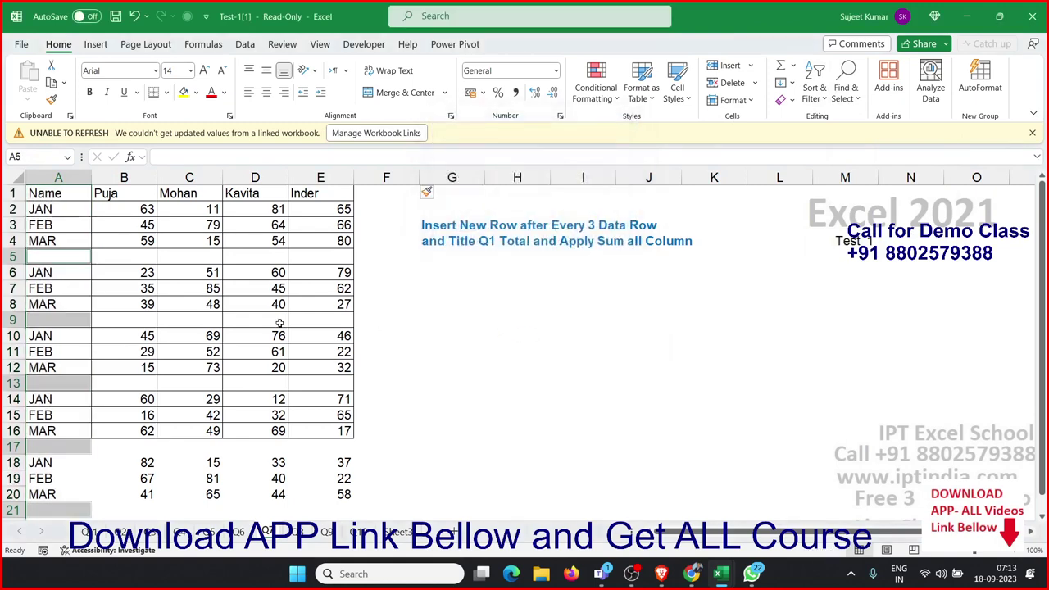
{"action": "scroll", "coordinate": [191, 308], "scroll_direction": "down", "scroll_amount": 2}
{"action": "scroll", "coordinate": [192, 308], "scroll_direction": "up", "scroll_amount": 2}
{"action": "type", "text": "Q"}
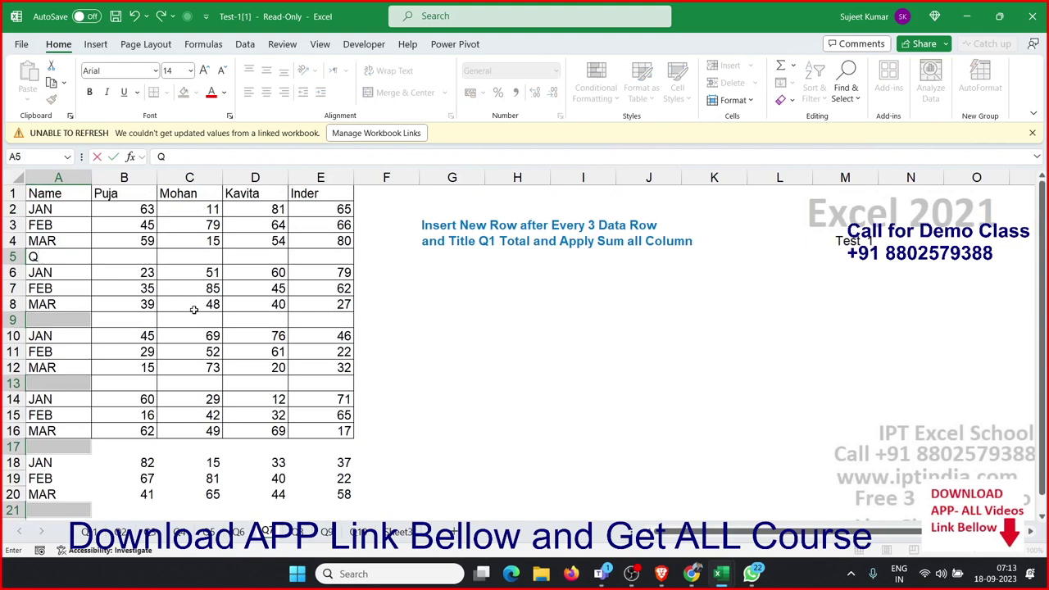
{"action": "type", "text": "1 Total"}
{"action": "key", "text": "ctrl+Return"}
Make the Q1 Total labels bold.
{"action": "scroll", "coordinate": [256, 337], "scroll_direction": "down", "scroll_amount": 3}
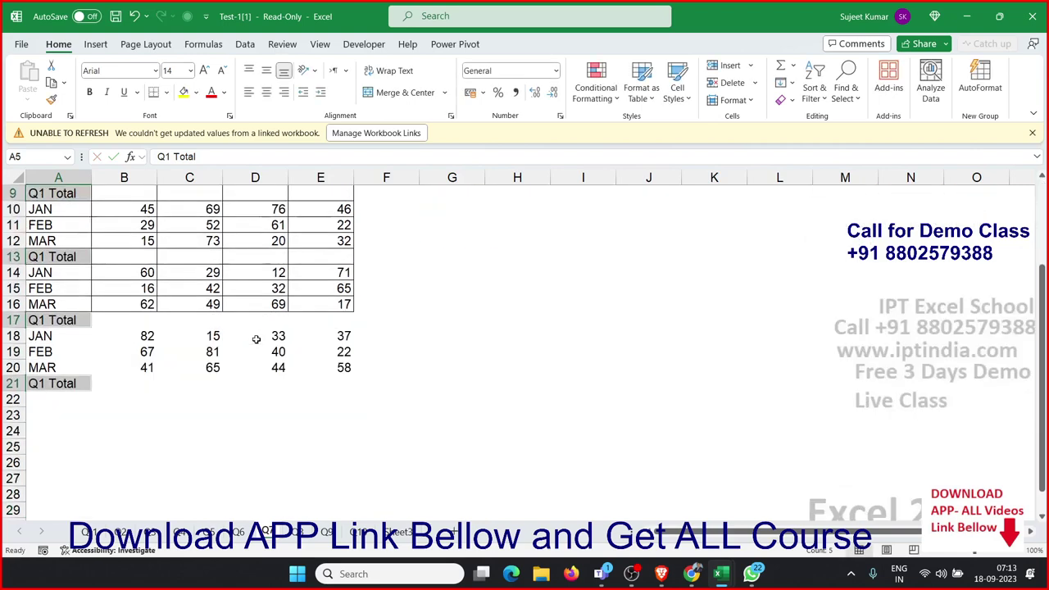
{"action": "left_click", "coordinate": [89, 91]}
{"action": "scroll", "coordinate": [153, 256], "scroll_direction": "up", "scroll_amount": 3}
{"action": "left_click", "coordinate": [152, 256]}
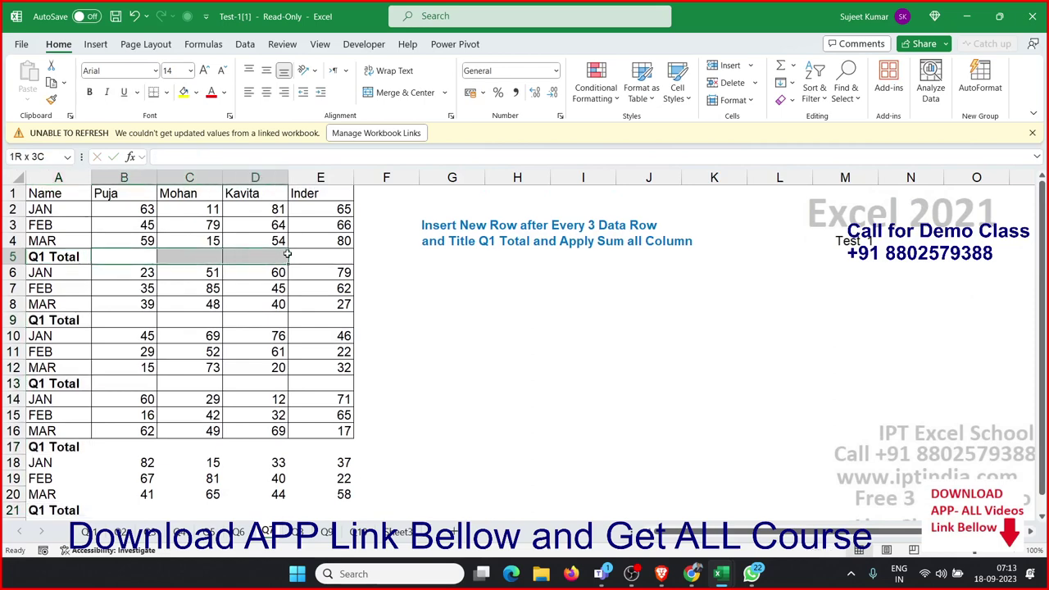
Select only the blank total cells within B5:E21.
{"action": "left_click_drag", "start_coordinate": [151, 256], "coordinate": [312, 256]}
{"action": "scroll", "coordinate": [311, 272], "scroll_direction": "down", "scroll_amount": 2}
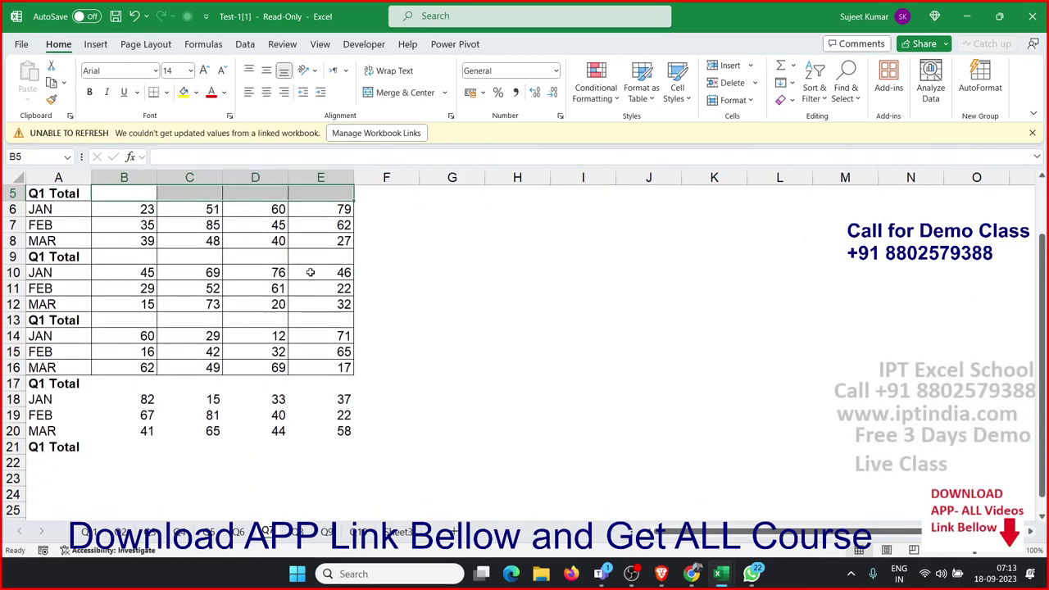
{"action": "left_click", "coordinate": [340, 447], "text": "shift"}
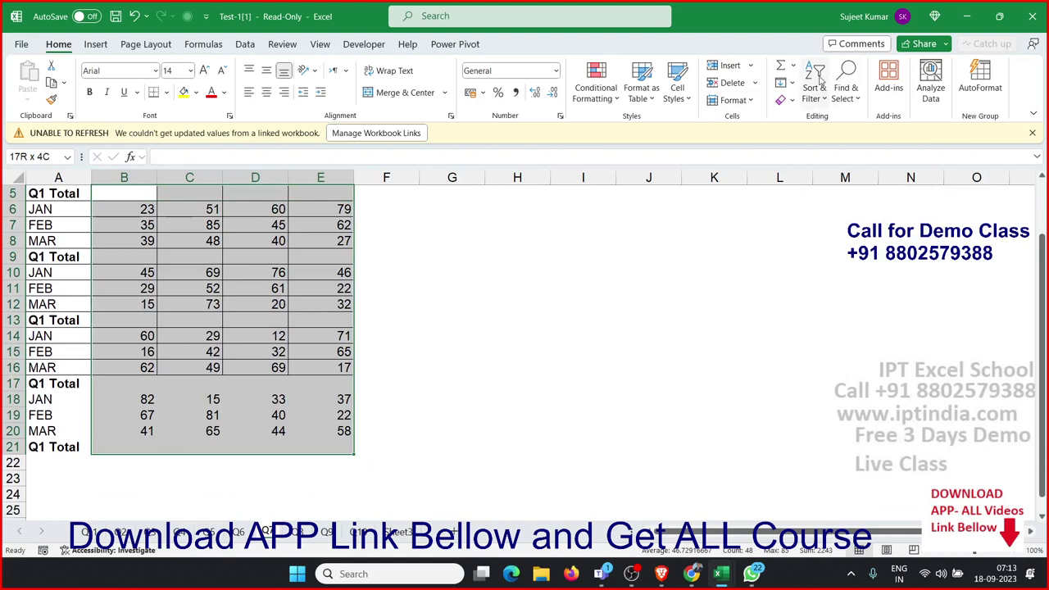
{"action": "left_click", "coordinate": [844, 104]}
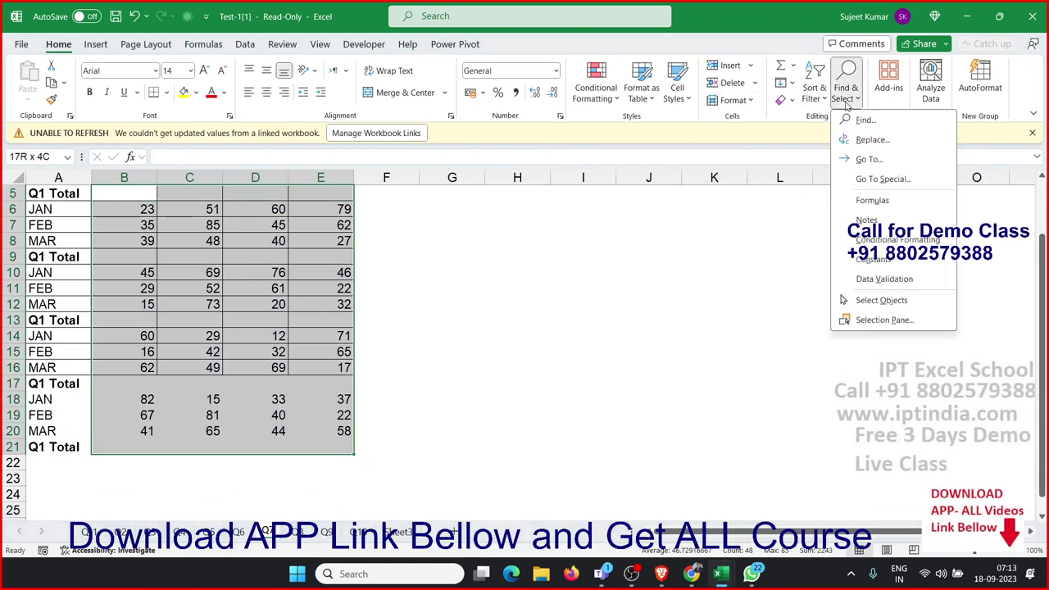
{"action": "left_click", "coordinate": [879, 178]}
{"action": "left_click", "coordinate": [466, 256]}
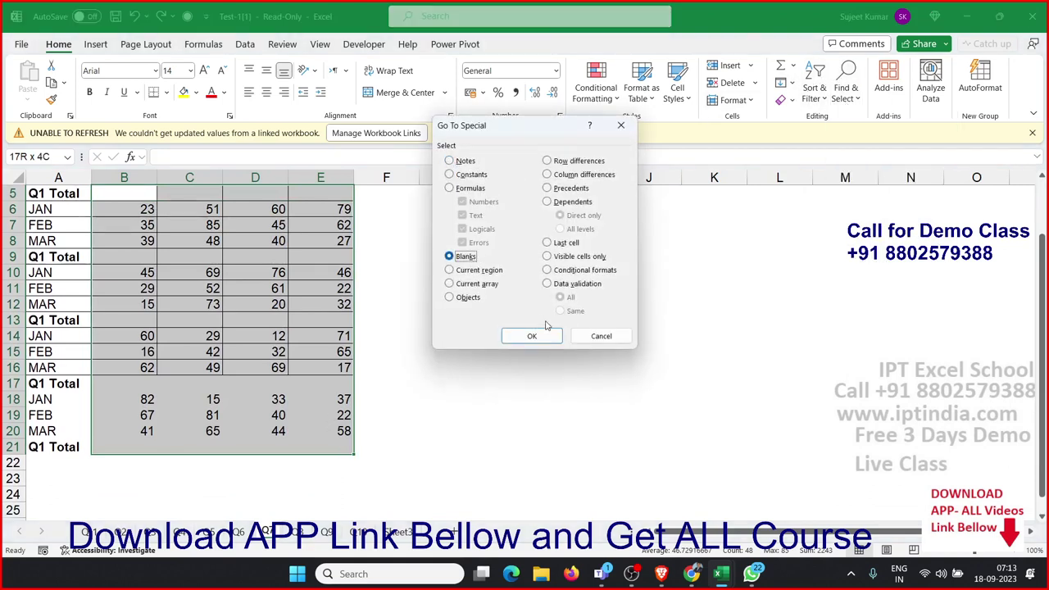
{"action": "left_click", "coordinate": [531, 336]}
Fill them with =SUM of the three months above, e.g. =SUM(B2:B4), and bold them.
{"action": "scroll", "coordinate": [521, 308], "scroll_direction": "up", "scroll_amount": 2}
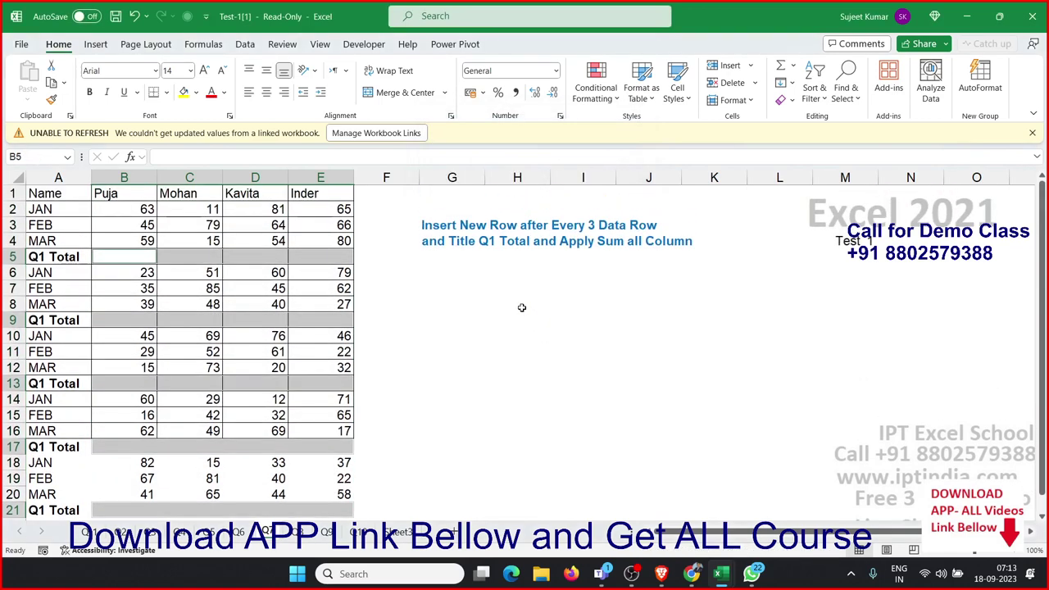
{"action": "type", "text": "=sum("}
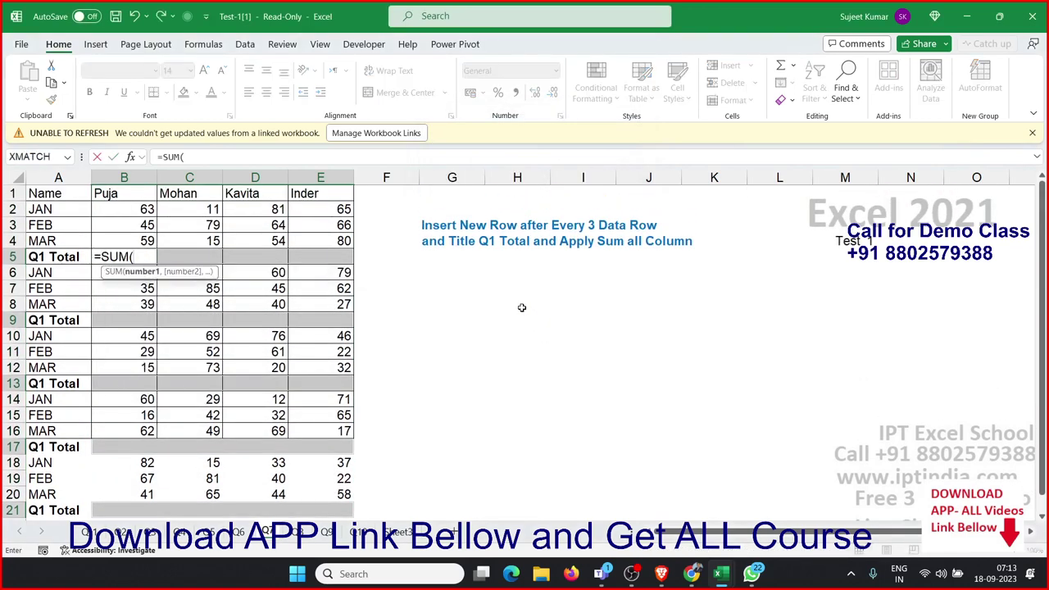
{"action": "key", "text": "Up"}
{"action": "key", "text": "Up"}
{"action": "key", "text": "Down"}
{"action": "key", "text": "shift+Up"}
{"action": "key", "text": "shift+Up"}
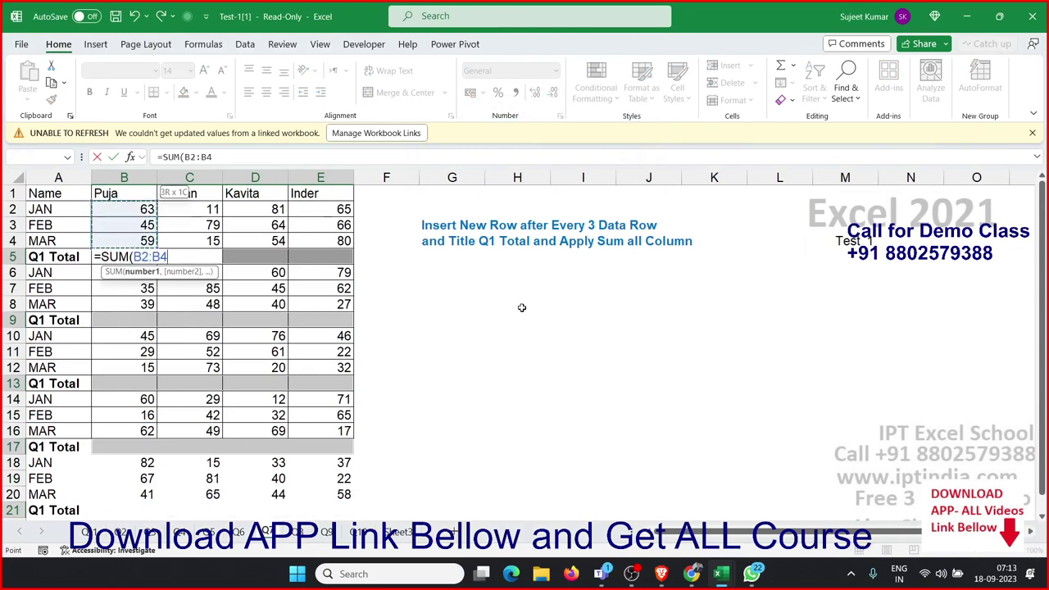
{"action": "type", "text": ")"}
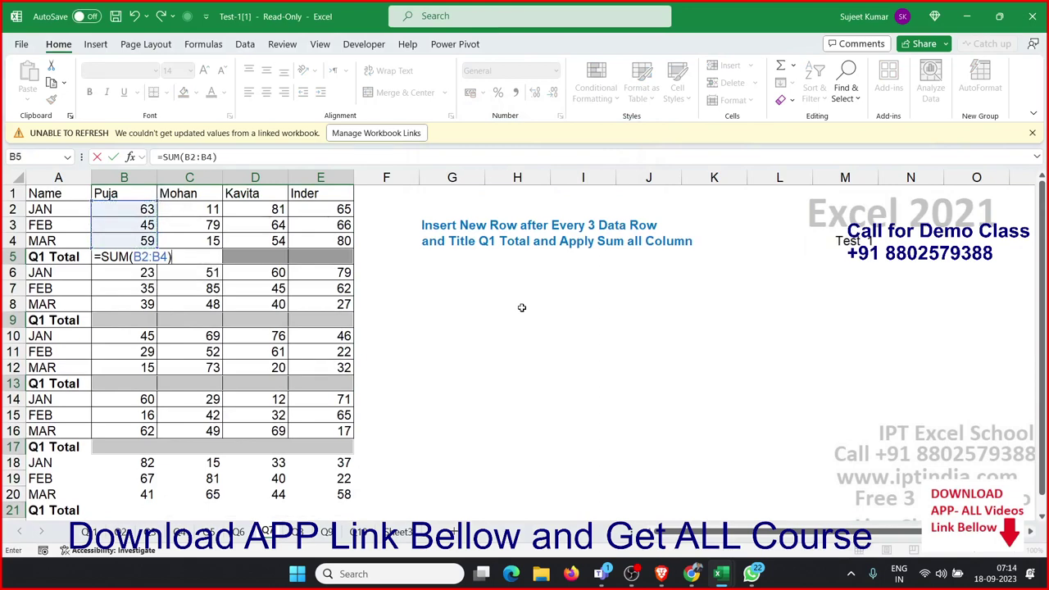
{"action": "key", "text": "ctrl+Return"}
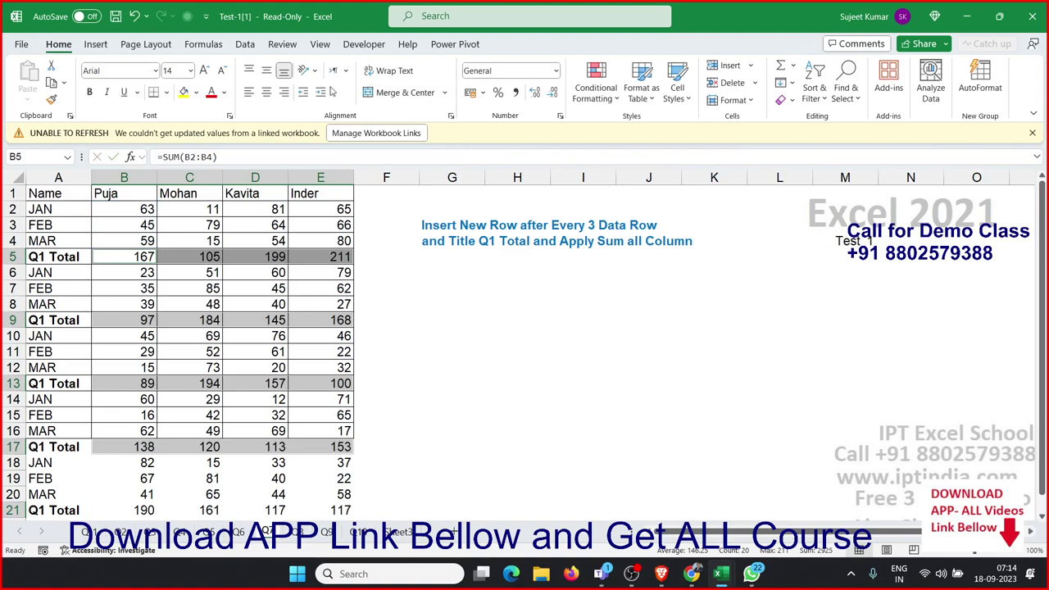
{"action": "left_click", "coordinate": [90, 92]}
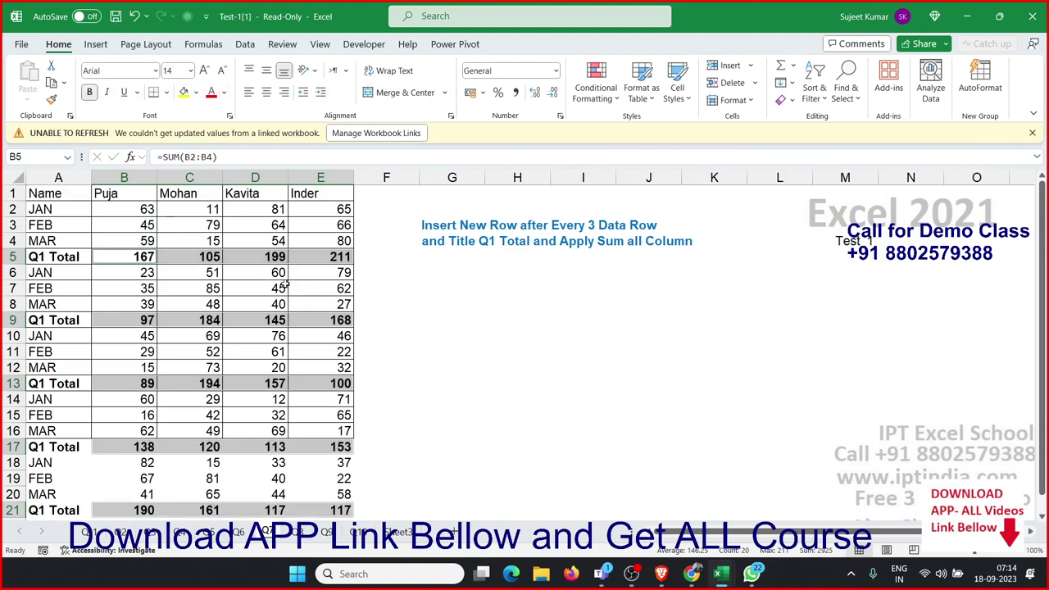
{"action": "left_click", "coordinate": [400, 290]}
{"action": "scroll", "coordinate": [411, 309], "scroll_direction": "down", "scroll_amount": 1}
{"action": "scroll", "coordinate": [411, 309], "scroll_direction": "up", "scroll_amount": 1}
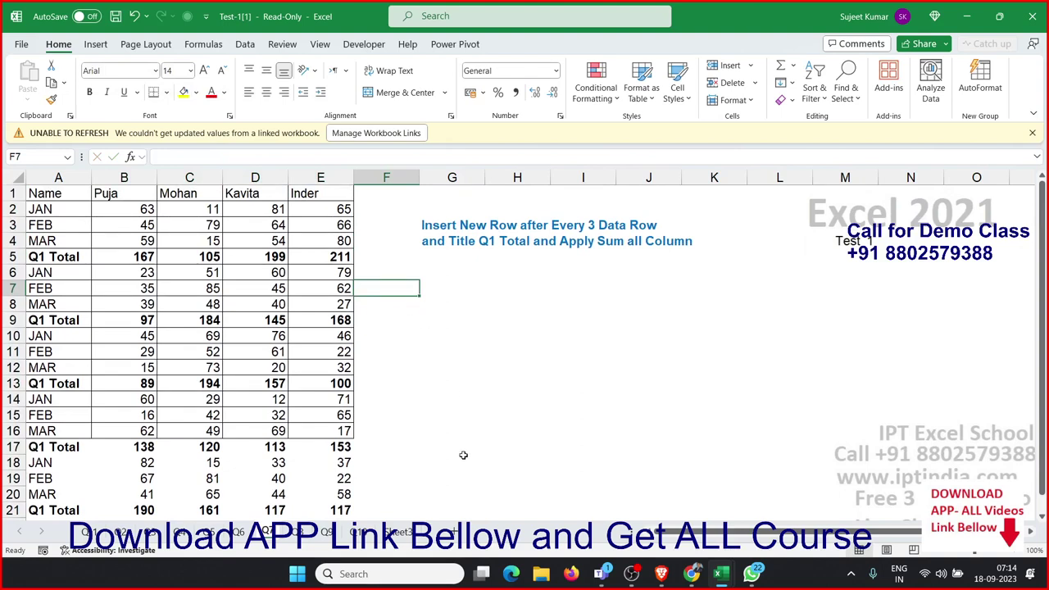
On the hidden-rows sheet, select only the visible cells of table A1:E16.
{"action": "left_click", "coordinate": [305, 532]}
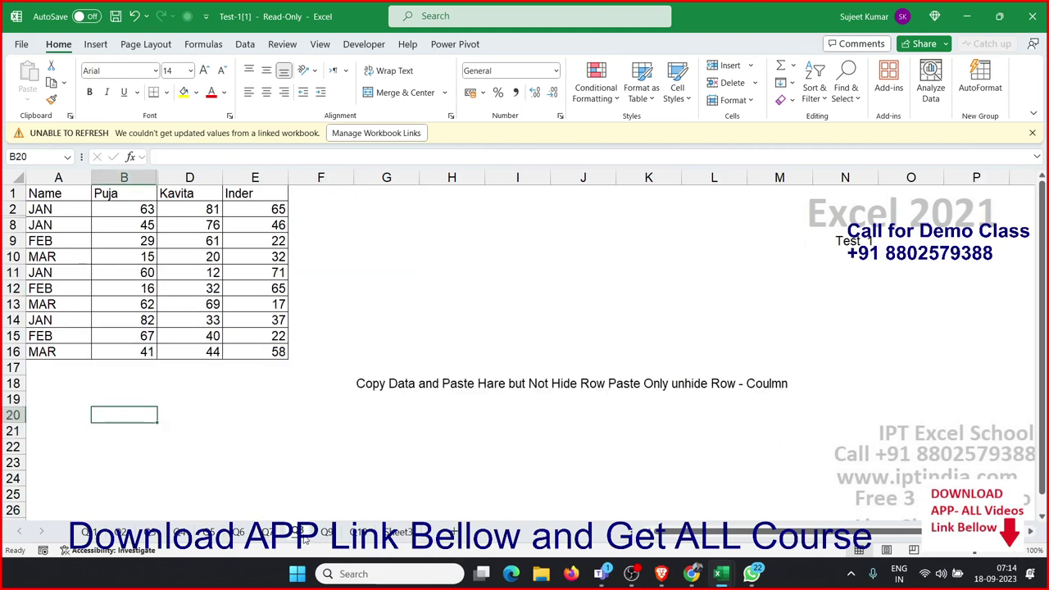
{"action": "left_click", "coordinate": [356, 448]}
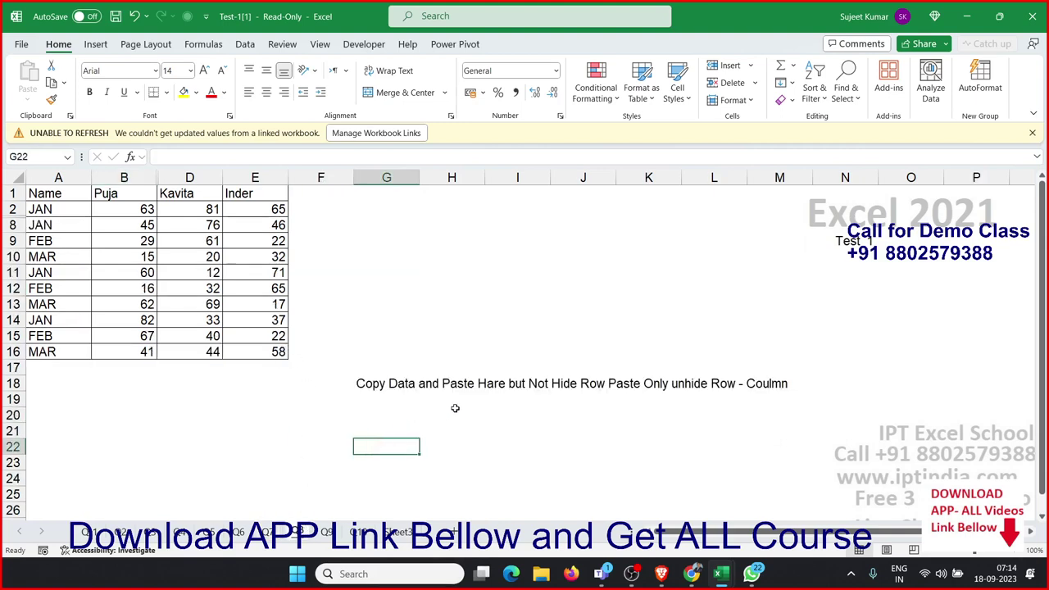
{"action": "left_click_drag", "start_coordinate": [277, 352], "coordinate": [21, 183]}
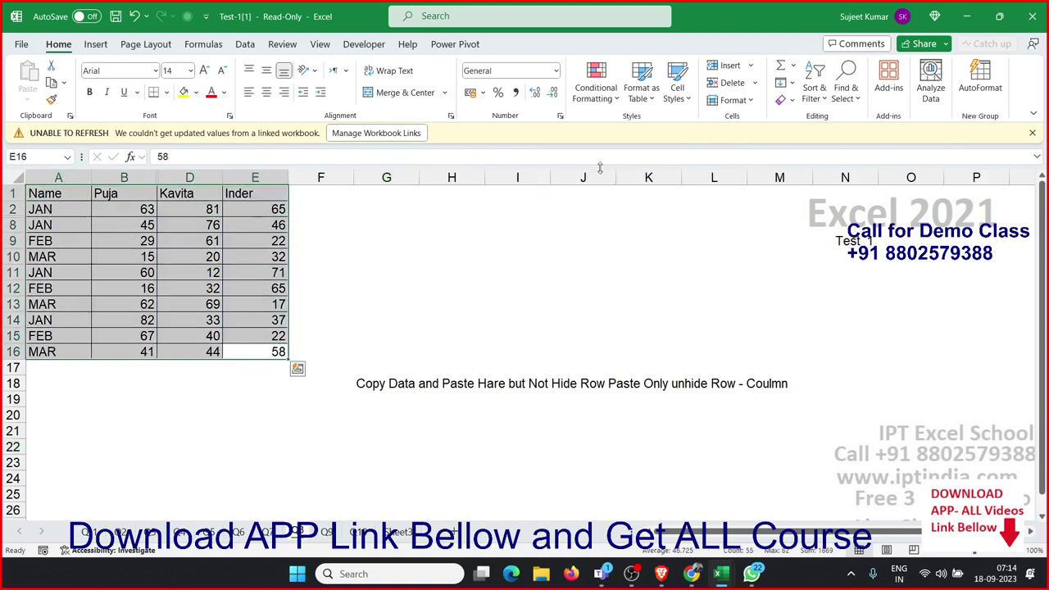
{"action": "left_click", "coordinate": [817, 97]}
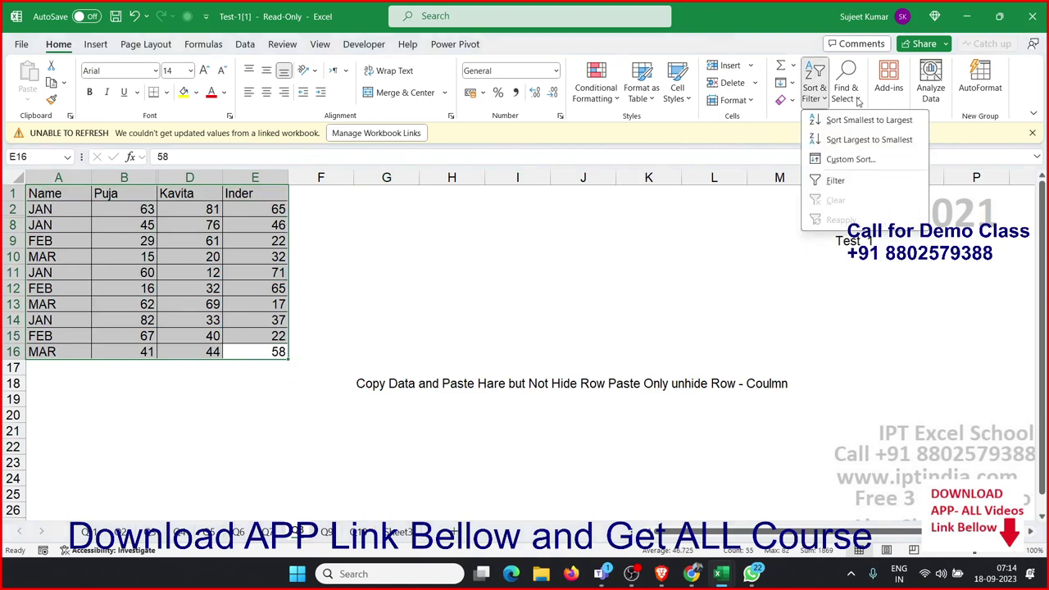
{"action": "left_click", "coordinate": [858, 99]}
{"action": "left_click", "coordinate": [887, 182]}
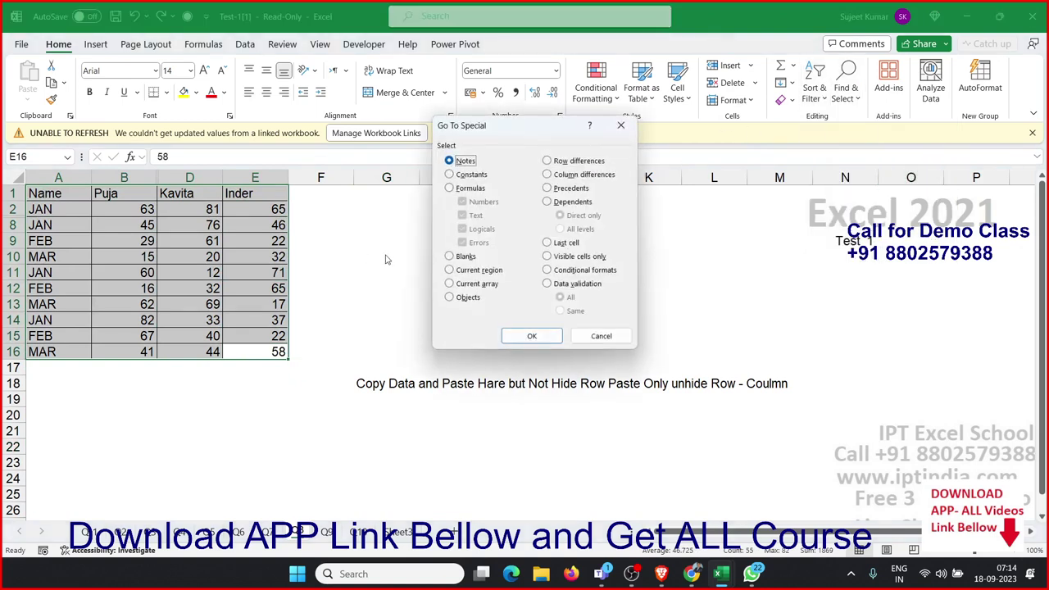
{"action": "left_click", "coordinate": [574, 256]}
{"action": "left_click", "coordinate": [532, 335]}
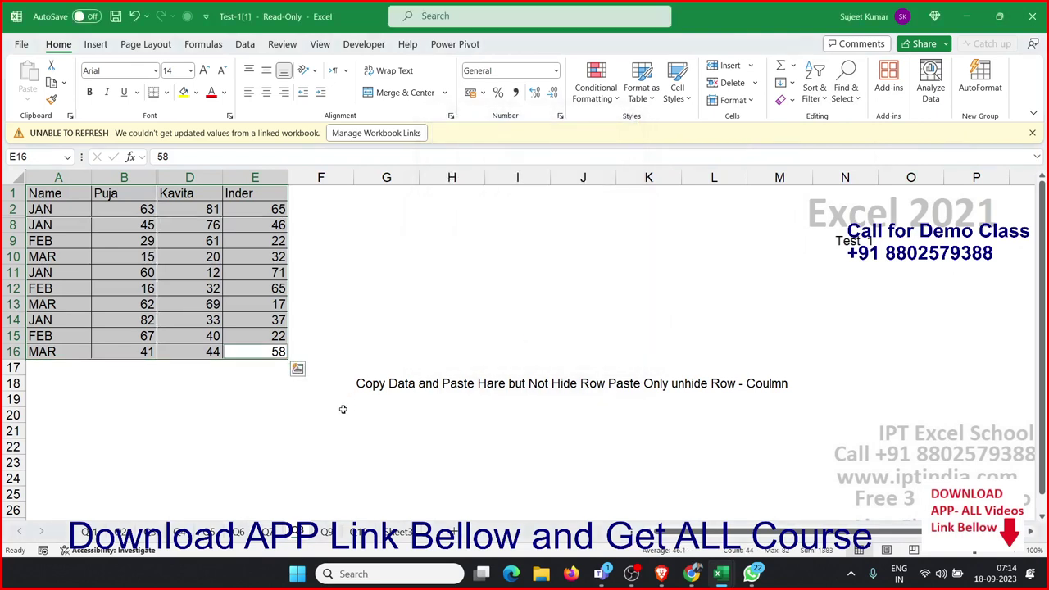
Copy the visible cells, paste them at E22, then move to the Q9 sheet.
{"action": "key", "text": "ctrl+c"}
{"action": "left_click", "coordinate": [286, 448]}
{"action": "key", "text": "ctrl+v"}
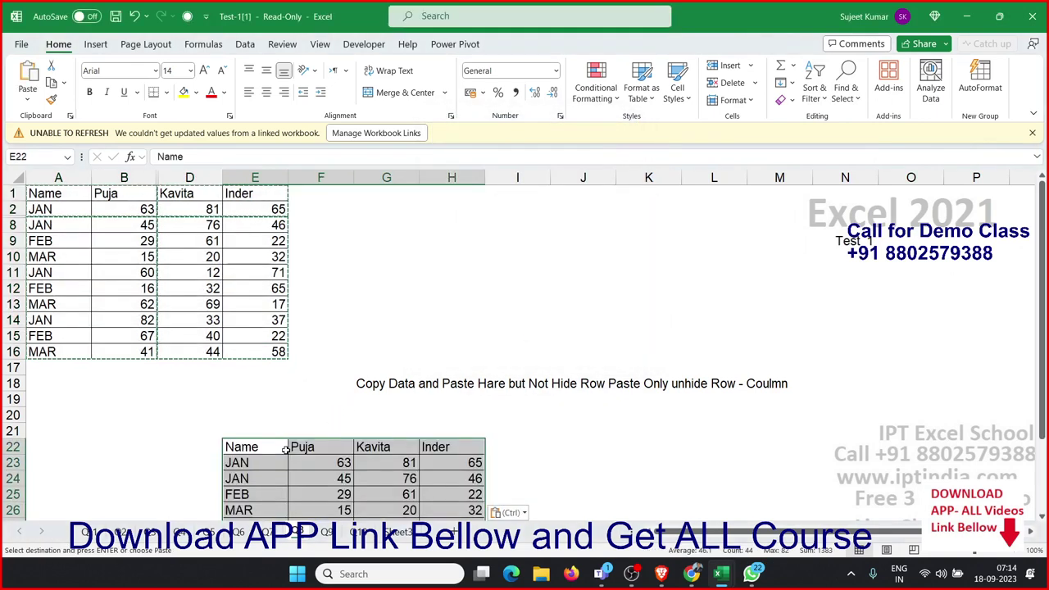
{"action": "scroll", "coordinate": [286, 434], "scroll_direction": "down", "scroll_amount": 3}
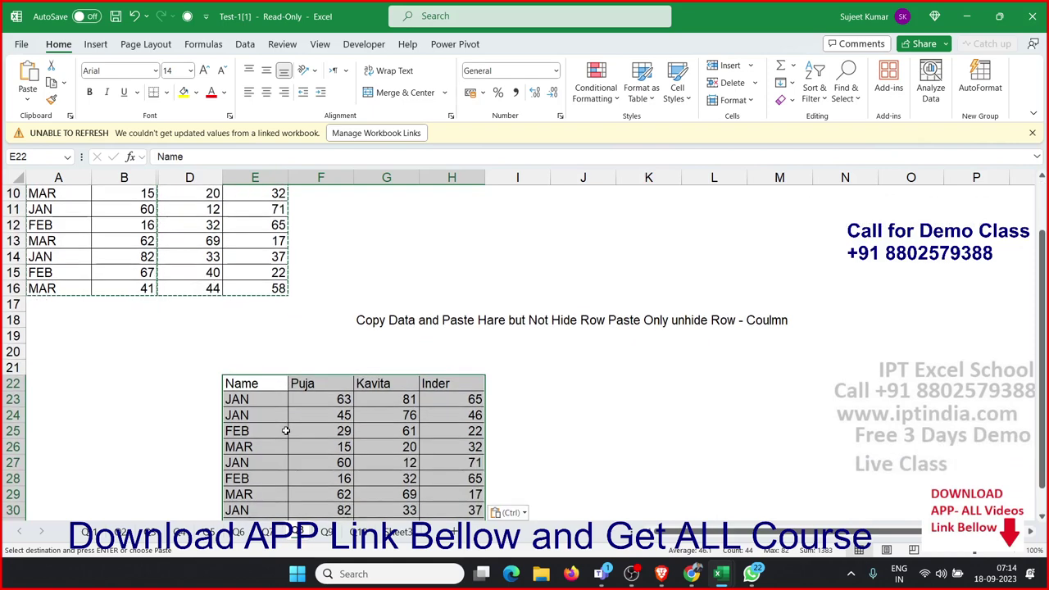
{"action": "scroll", "coordinate": [286, 431], "scroll_direction": "down", "scroll_amount": 3}
{"action": "scroll", "coordinate": [286, 431], "scroll_direction": "up", "scroll_amount": 1}
{"action": "scroll", "coordinate": [287, 427], "scroll_direction": "up", "scroll_amount": 3}
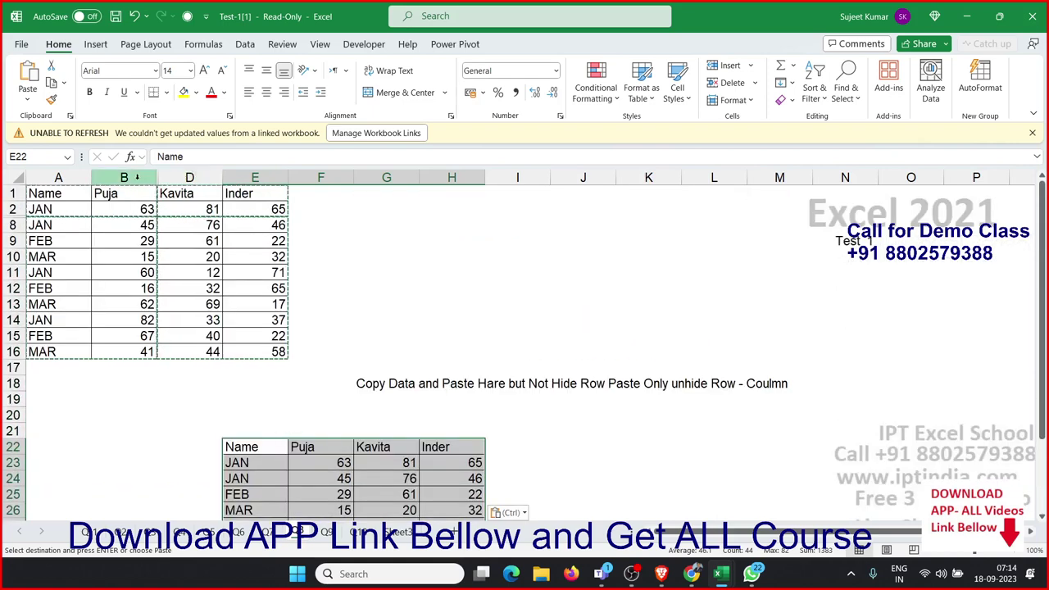
{"action": "left_click_drag", "start_coordinate": [135, 177], "coordinate": [190, 177]}
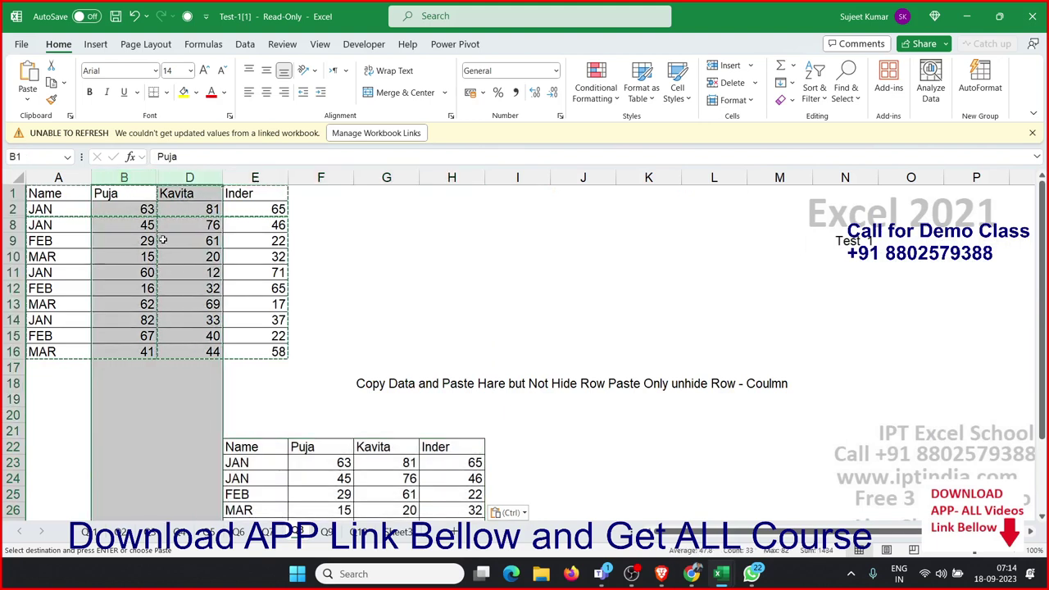
{"action": "left_click", "coordinate": [334, 208]}
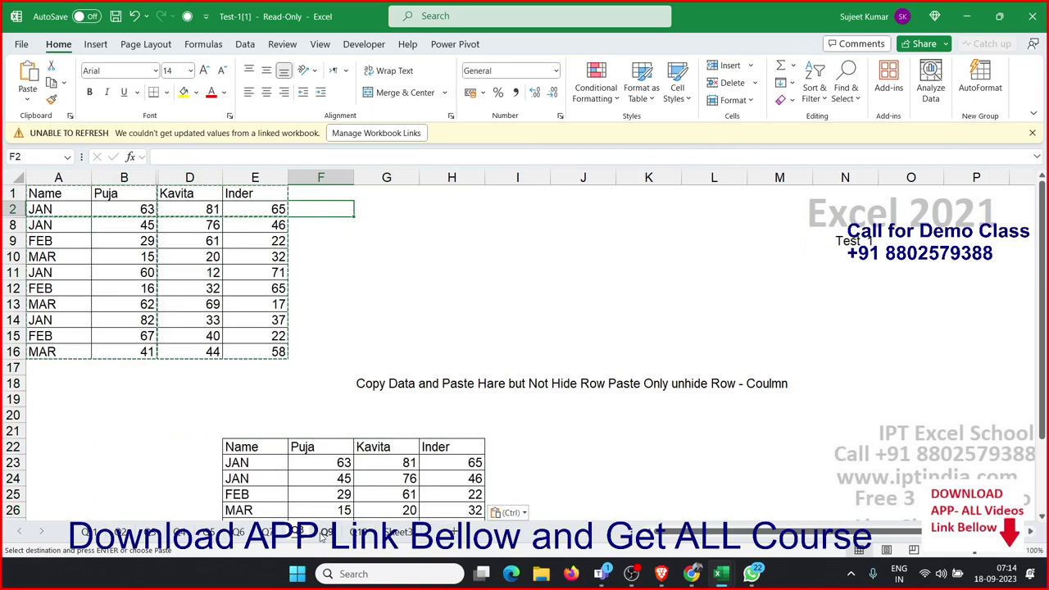
{"action": "left_click", "coordinate": [327, 532]}
{"action": "left_click", "coordinate": [390, 324]}
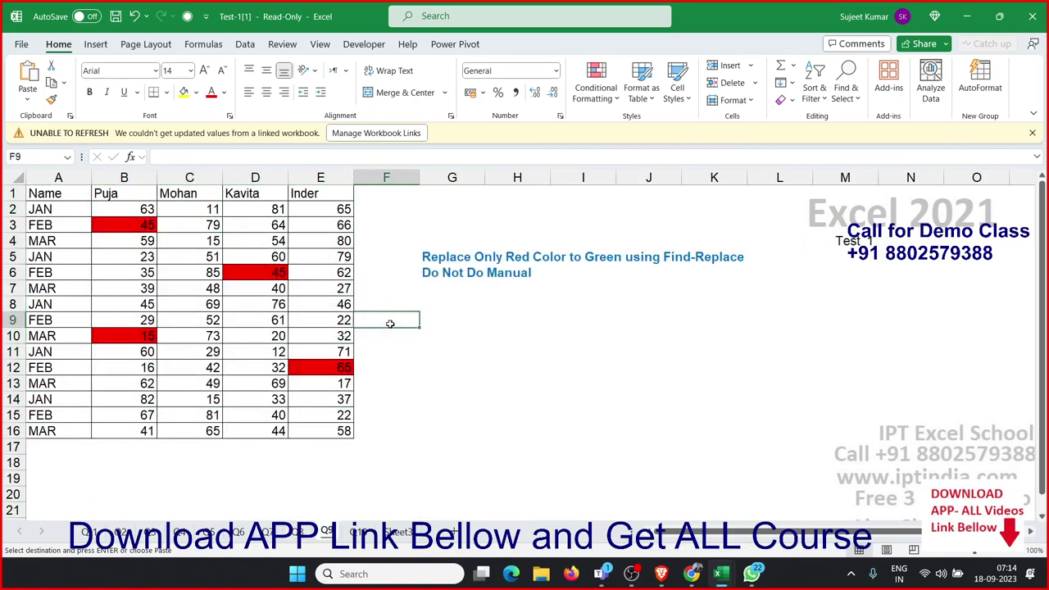
Cancel the pending copy and inspect the red cells B3, D6, E12 and B10.
{"action": "key", "text": "Escape"}
{"action": "left_click", "coordinate": [125, 226]}
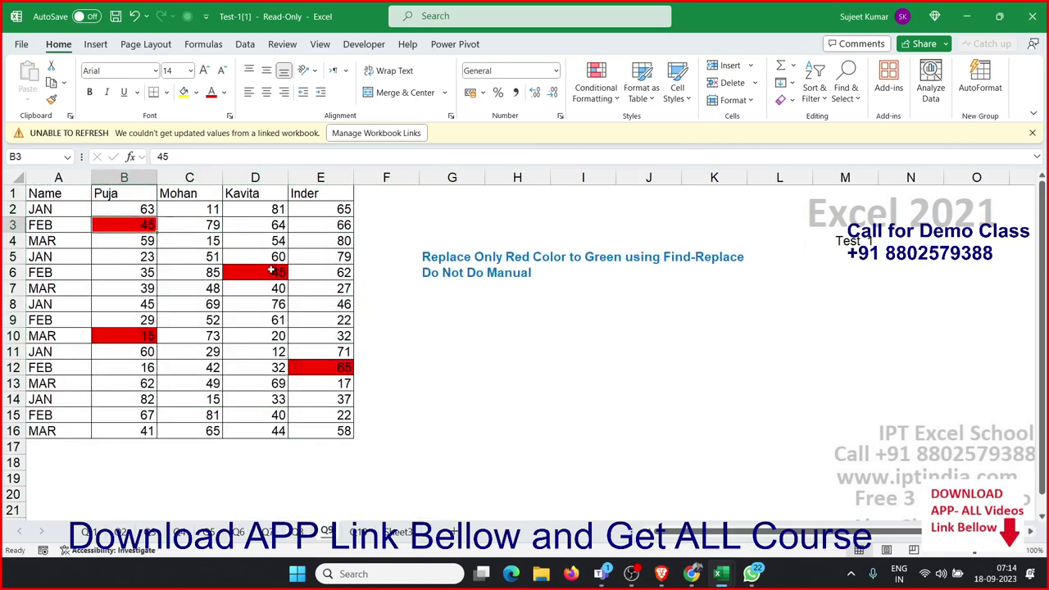
{"action": "left_click", "coordinate": [271, 270]}
{"action": "left_click", "coordinate": [316, 381]}
{"action": "left_click", "coordinate": [303, 367]}
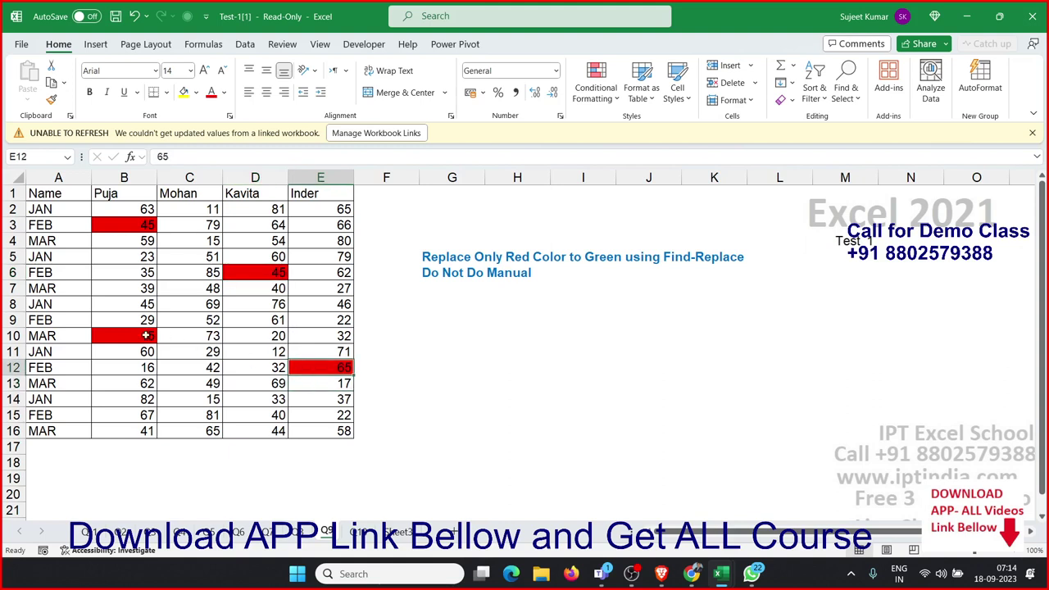
{"action": "left_click", "coordinate": [146, 335]}
{"action": "left_click", "coordinate": [409, 348]}
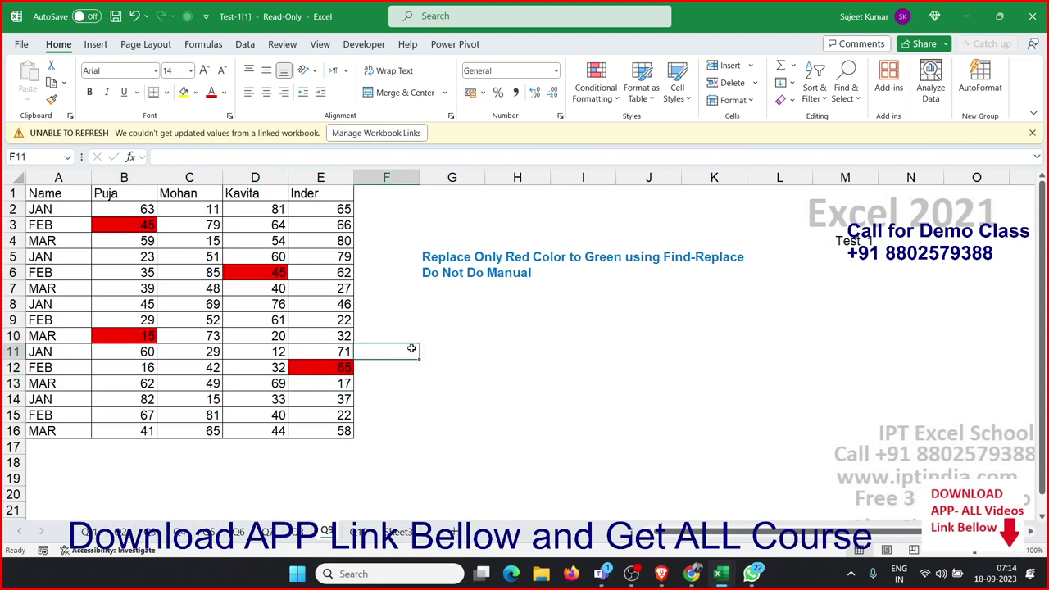
Open Find and Replace from the Find & Select menu on its Replace tab.
{"action": "key", "text": "ctrl+g"}
{"action": "key", "text": "Escape"}
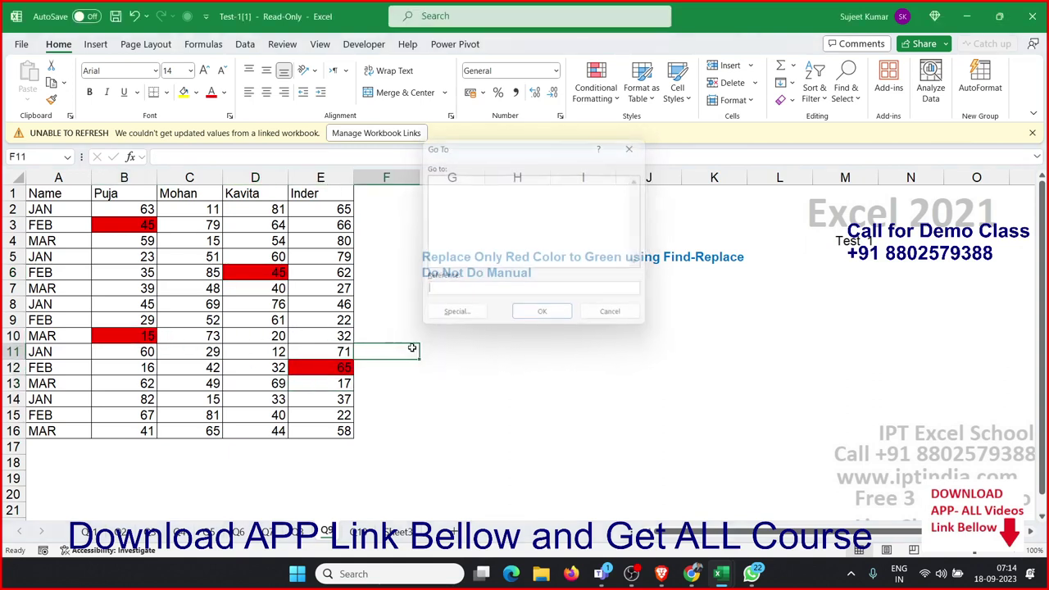
{"action": "key", "text": "ctrl+h"}
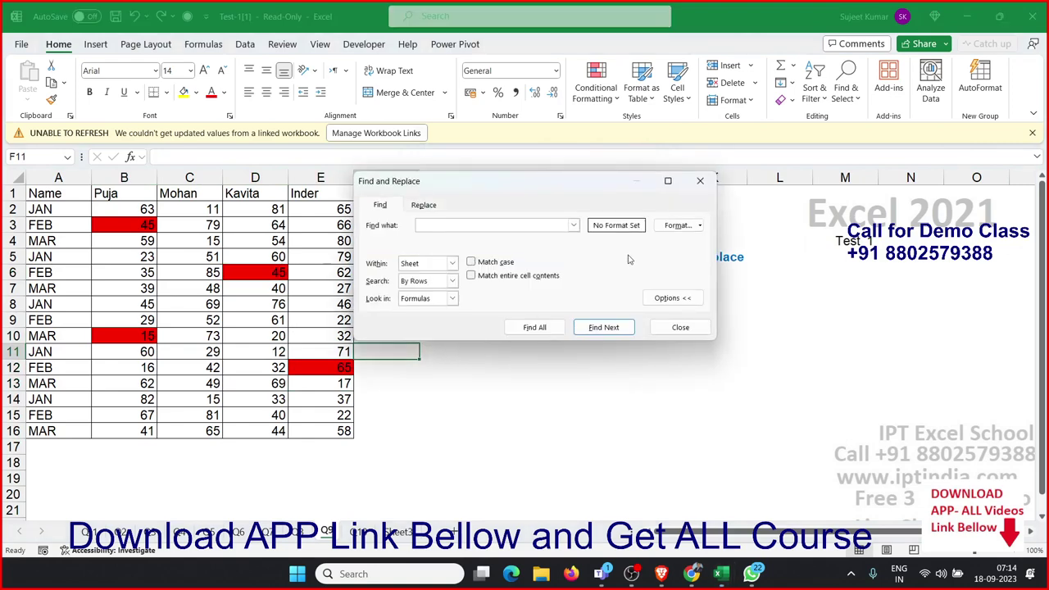
{"action": "key", "text": "Escape"}
{"action": "left_click", "coordinate": [850, 90]}
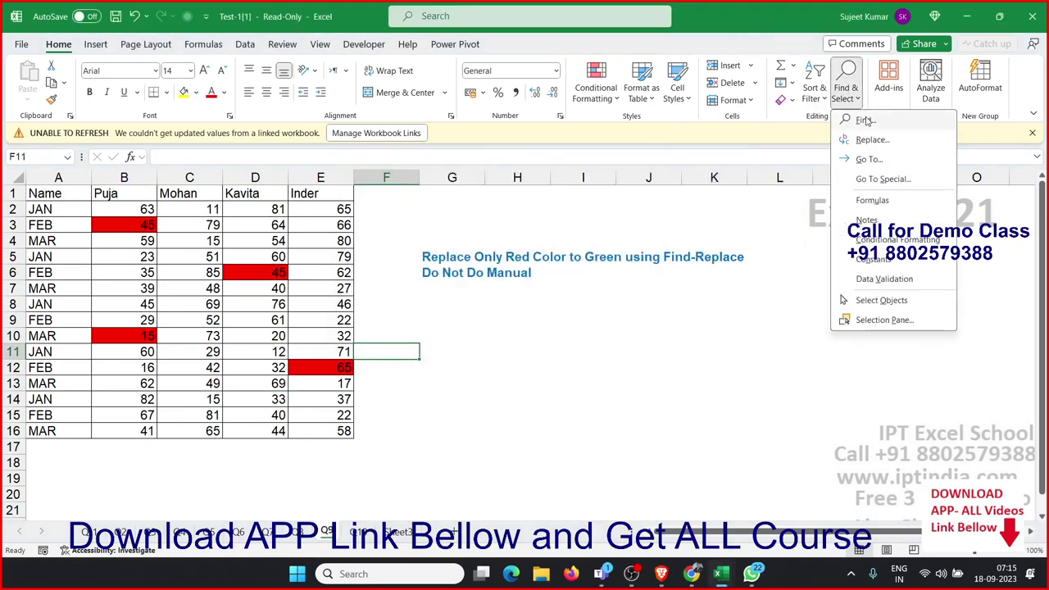
{"action": "left_click", "coordinate": [867, 120]}
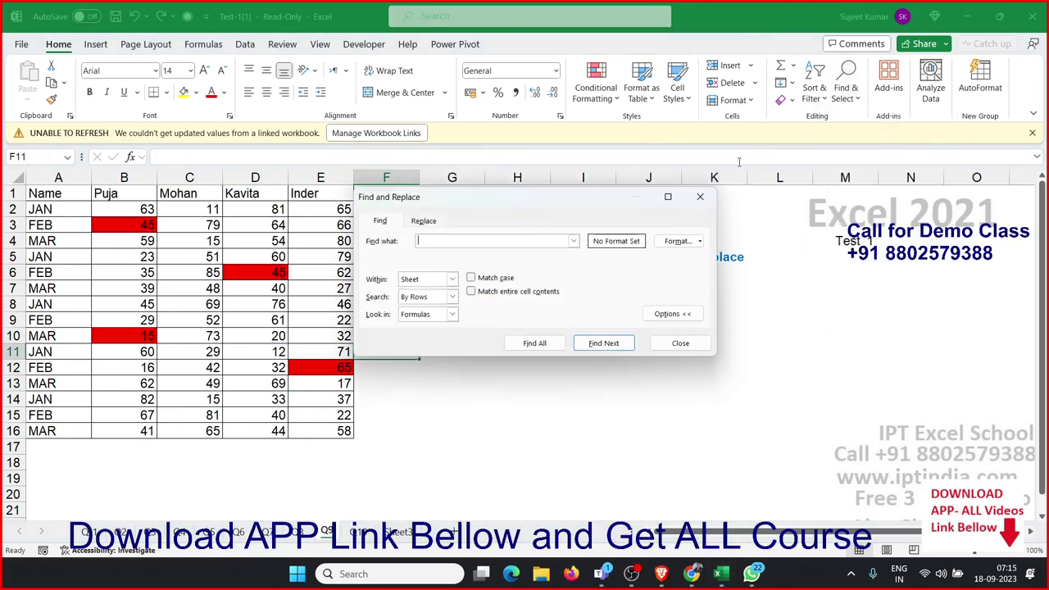
{"action": "left_click", "coordinate": [419, 221]}
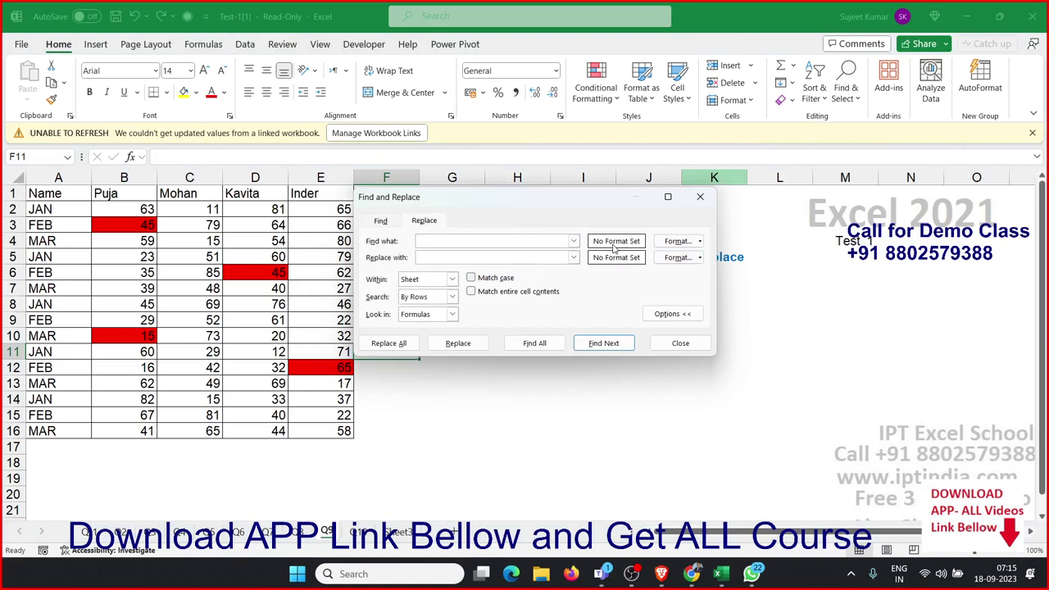
Set the format to find by sampling the red fill from cell B3.
{"action": "left_click", "coordinate": [697, 241]}
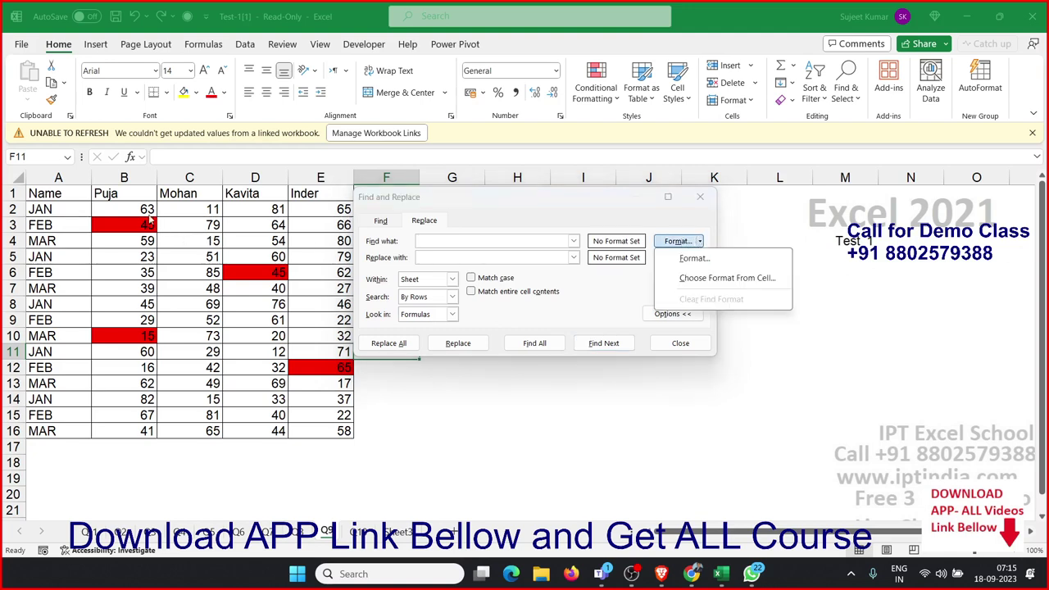
{"action": "left_click", "coordinate": [697, 279]}
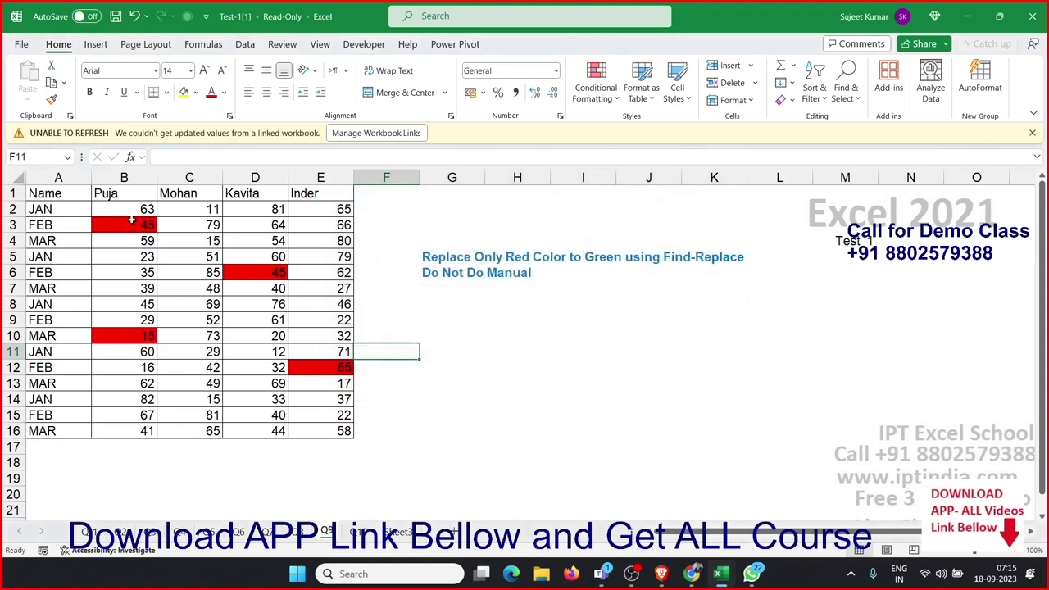
{"action": "left_click", "coordinate": [131, 219]}
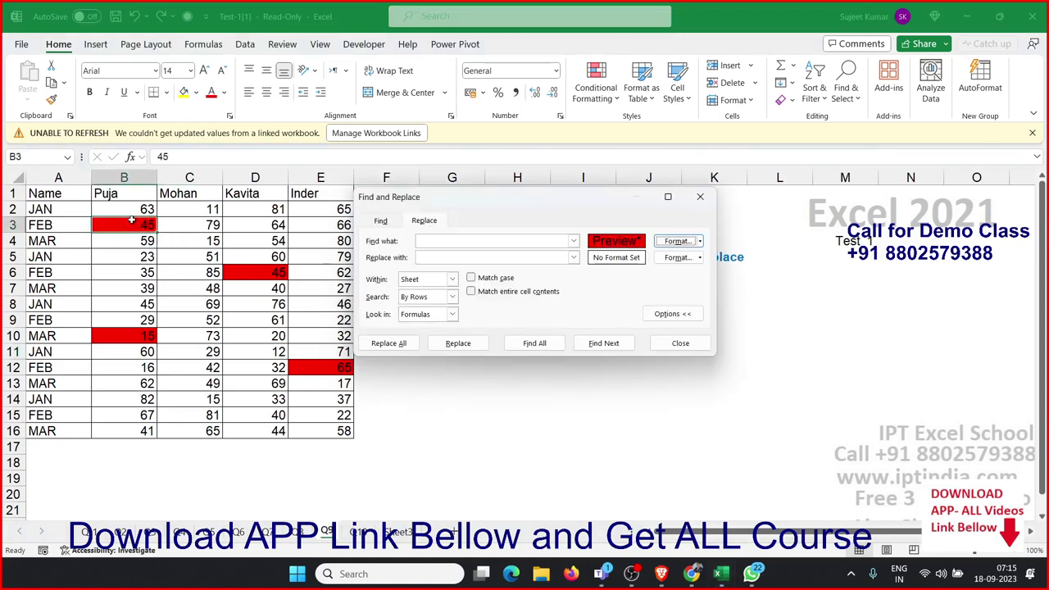
Set the replacement format to a light green cell fill.
{"action": "left_click", "coordinate": [699, 257]}
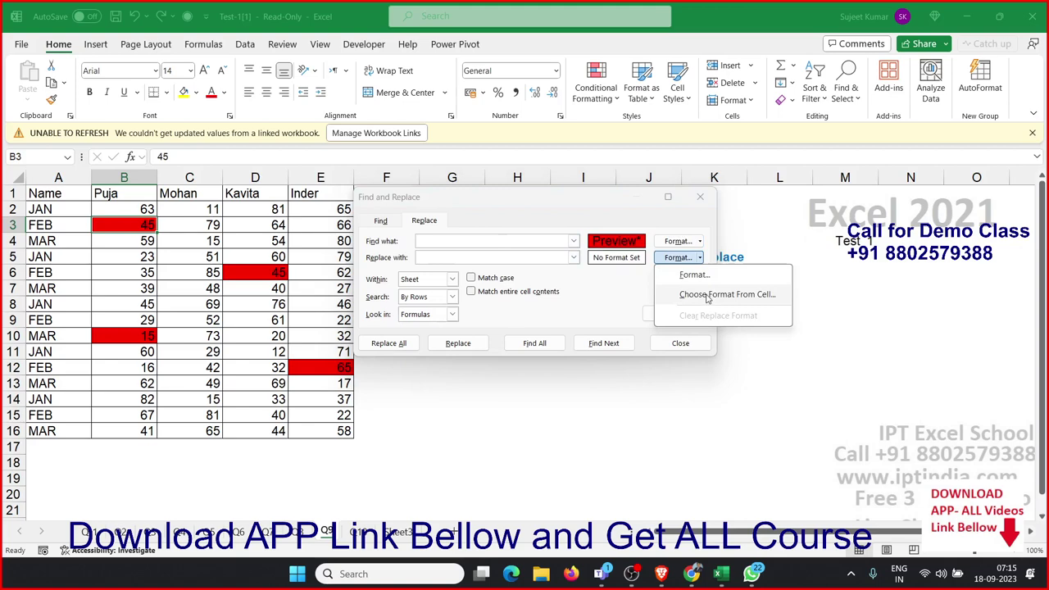
{"action": "left_click", "coordinate": [697, 275]}
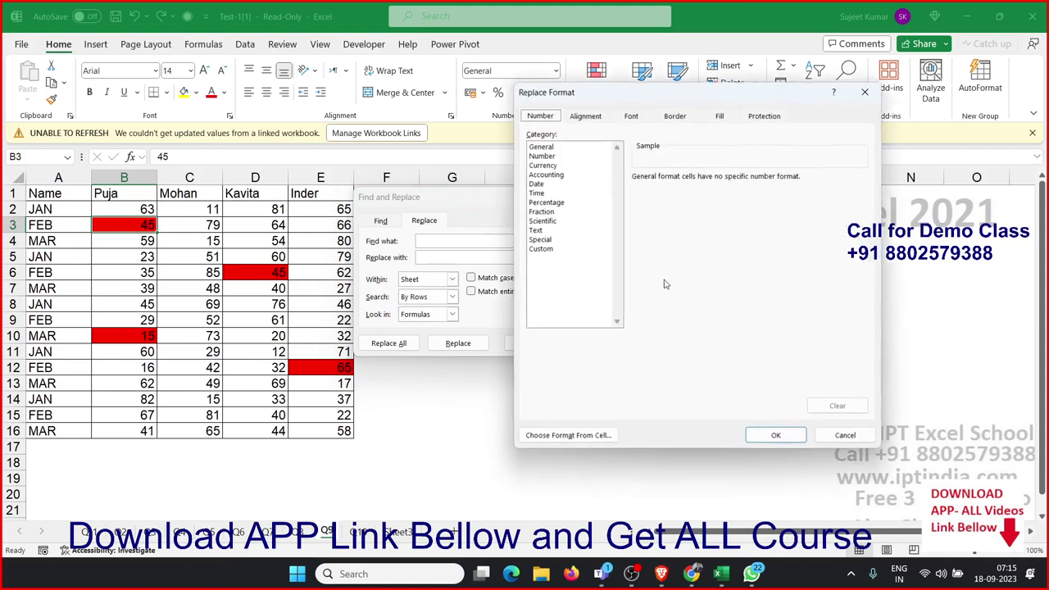
{"action": "left_click", "coordinate": [754, 120]}
{"action": "left_click", "coordinate": [727, 120]}
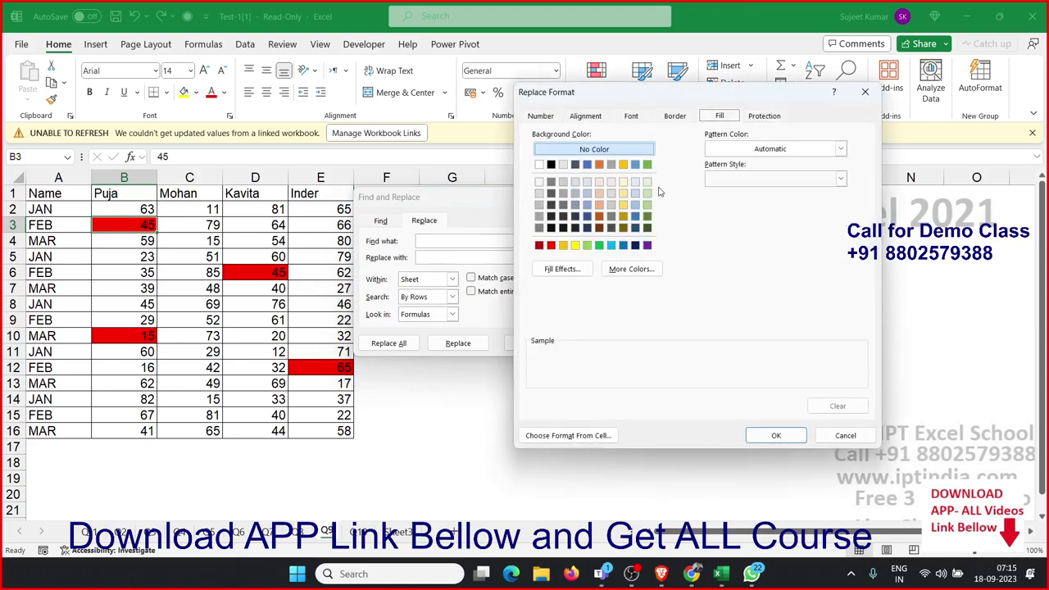
{"action": "left_click", "coordinate": [587, 245]}
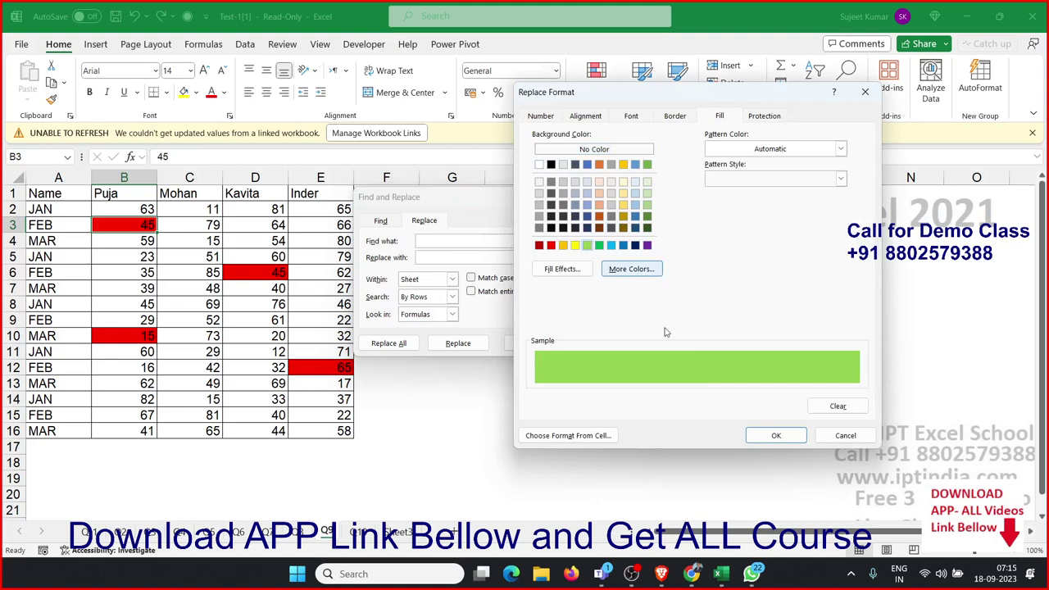
{"action": "left_click", "coordinate": [765, 435]}
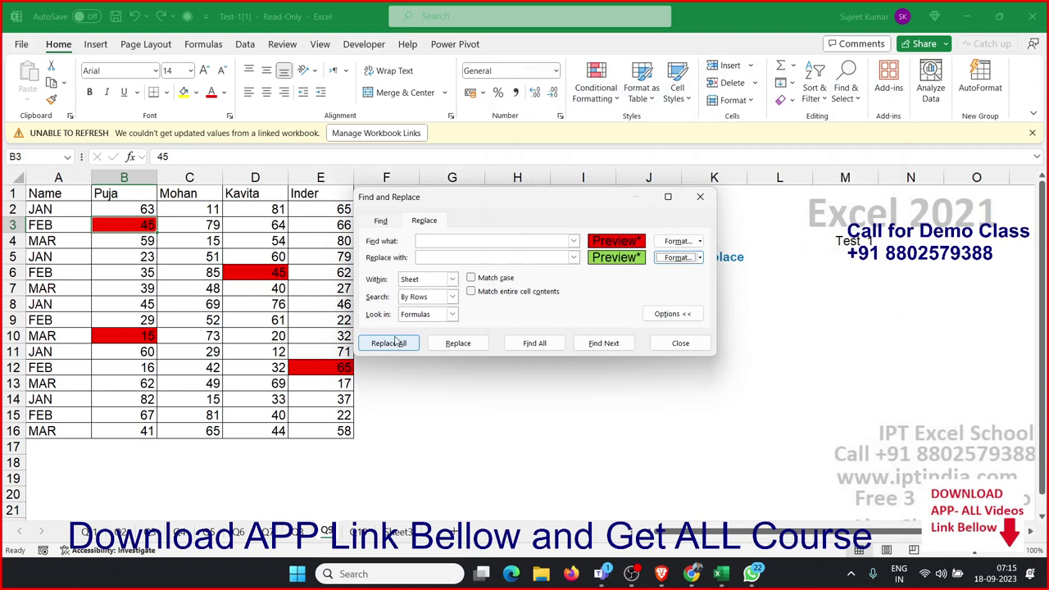
Replace all four red fills with light green and close Find and Replace.
{"action": "left_click", "coordinate": [395, 342]}
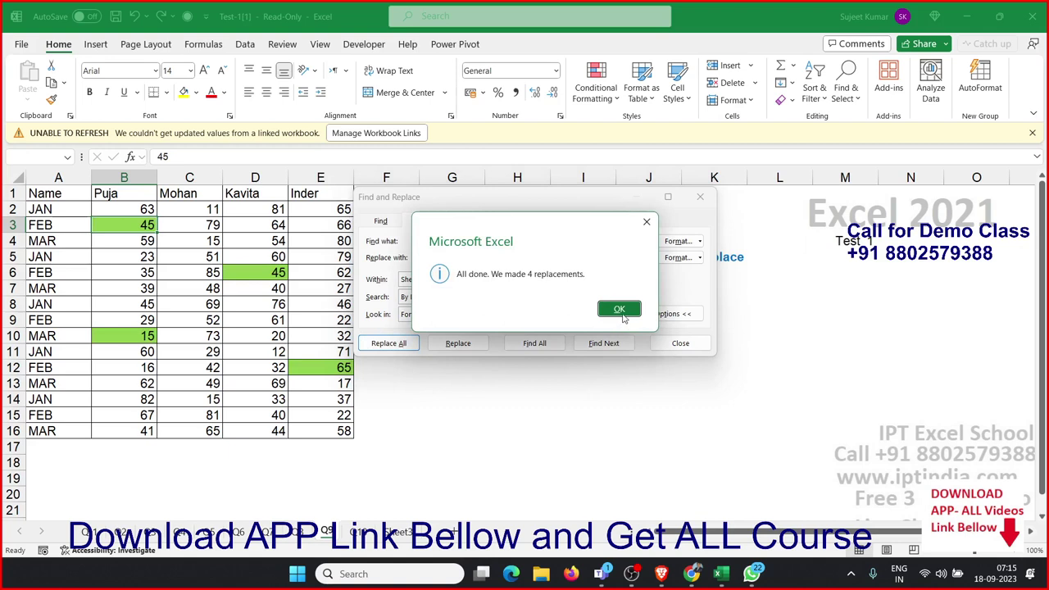
{"action": "left_click", "coordinate": [621, 312]}
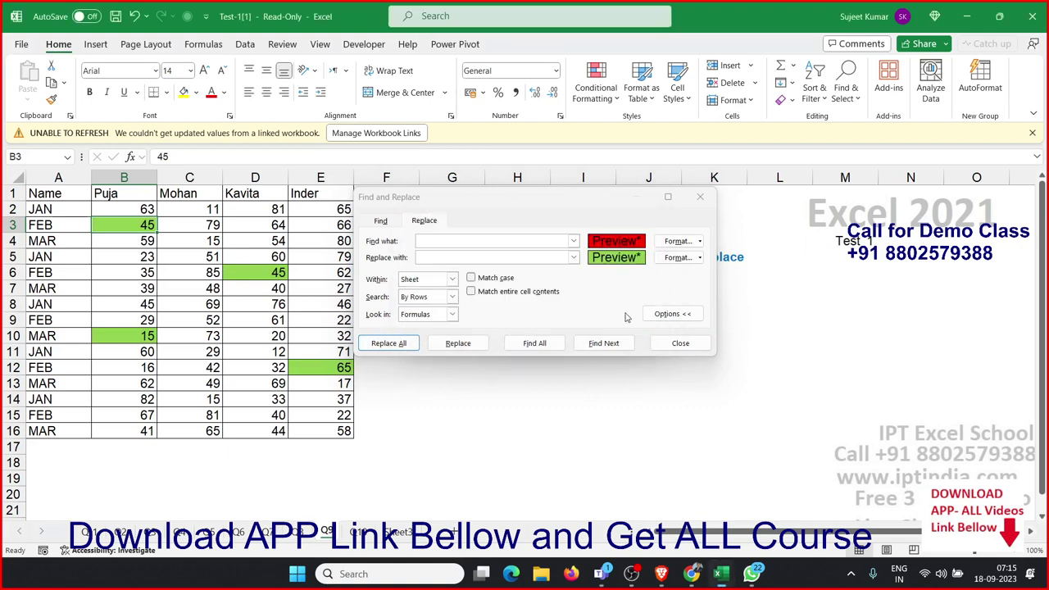
{"action": "left_click", "coordinate": [681, 343]}
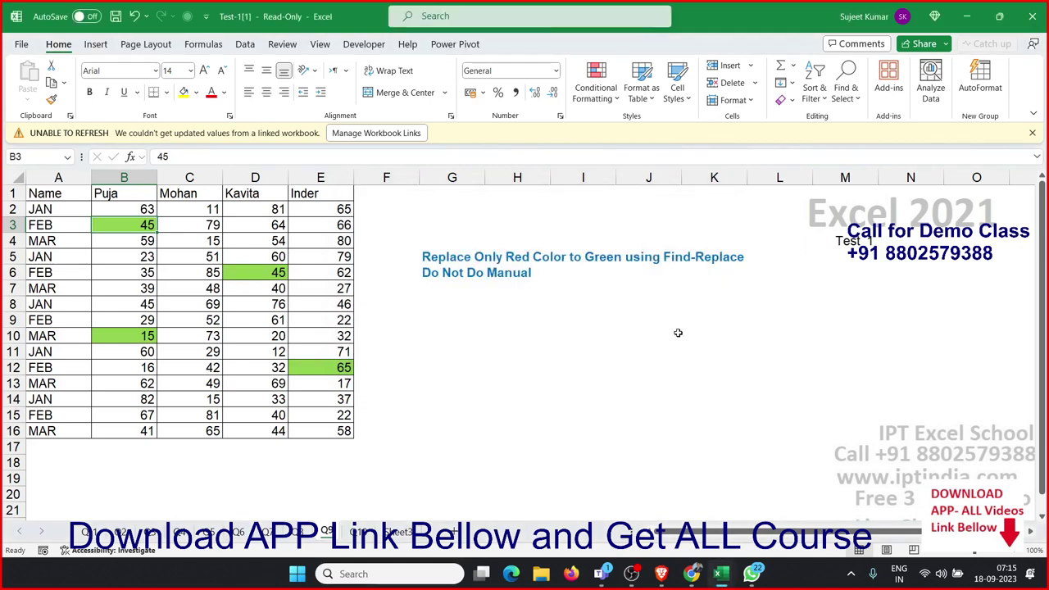
Glance at sheet Q10, then return to sheet Q9.
{"action": "left_click", "coordinate": [361, 400]}
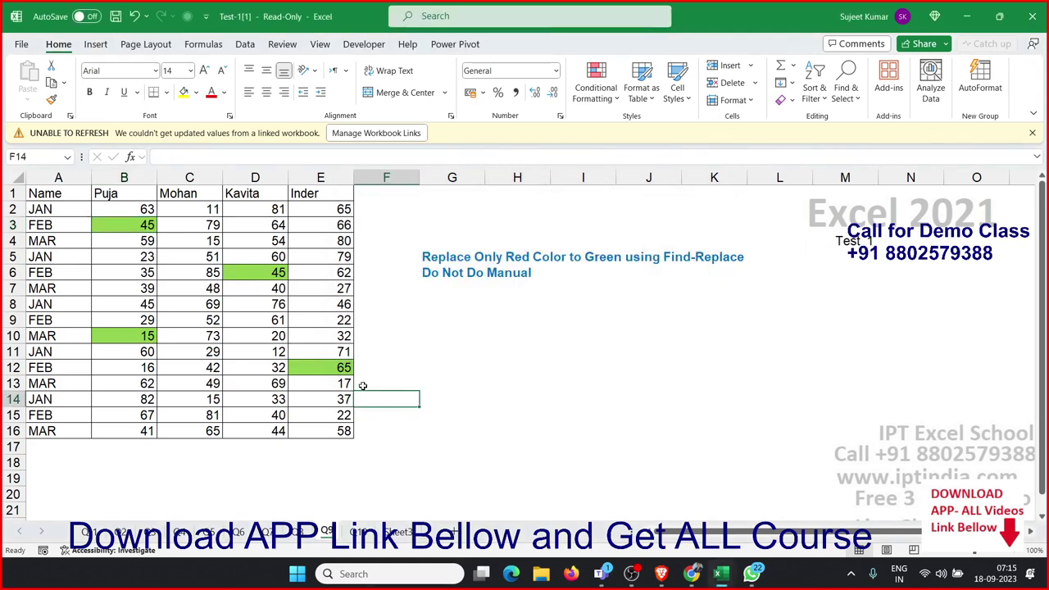
{"action": "left_click", "coordinate": [358, 532]}
{"action": "left_click", "coordinate": [327, 532]}
Bring Book1's sales data forward and autofit column A so dates show fully.
{"action": "left_click", "coordinate": [966, 15]}
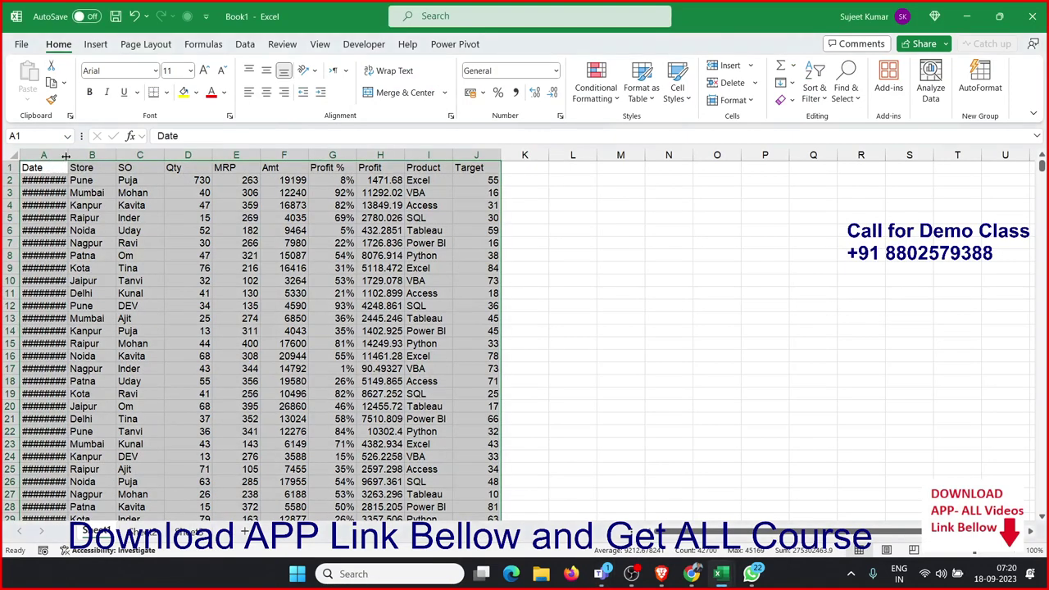
{"action": "double_click", "coordinate": [67, 156]}
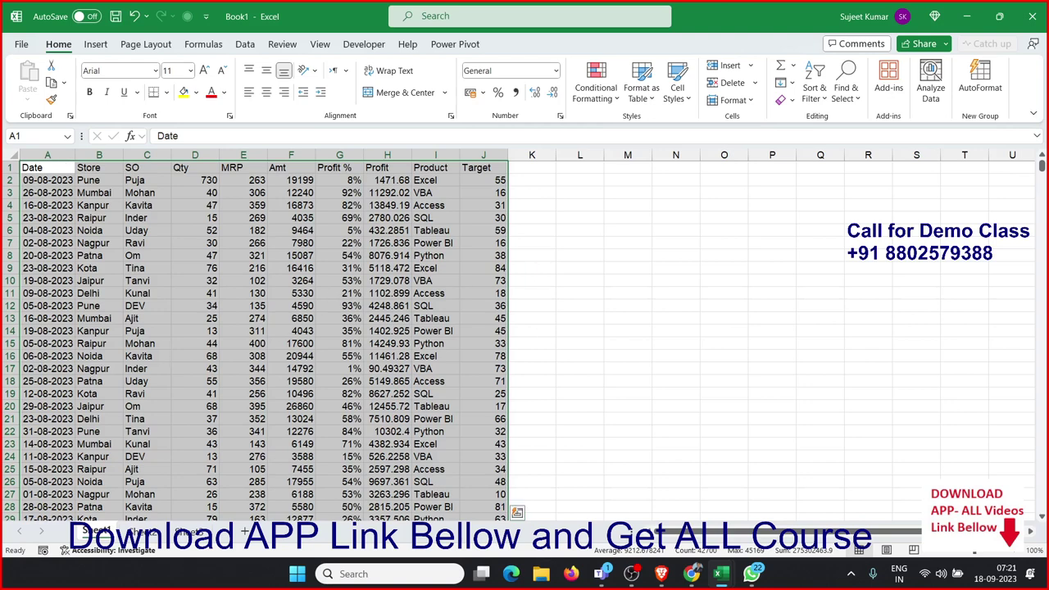
{"action": "left_click", "coordinate": [606, 577]}
Check the table's extent from Date to Target and down to row 4270, returning to A1.
{"action": "key", "text": "Right"}
{"action": "key", "text": "ctrl+Right"}
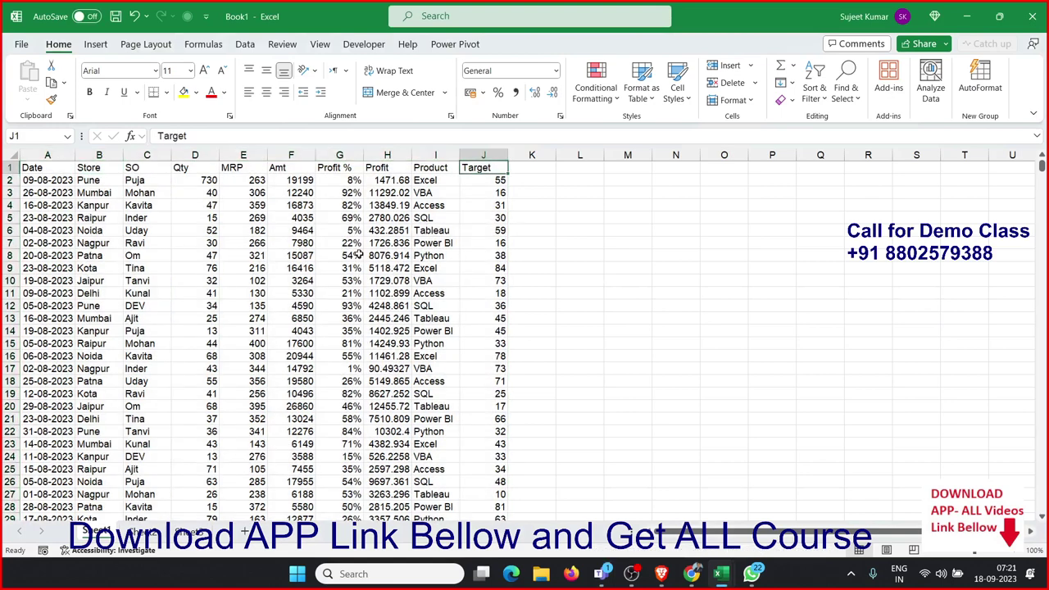
{"action": "key", "text": "ctrl+Left"}
{"action": "key", "text": "ctrl+Down"}
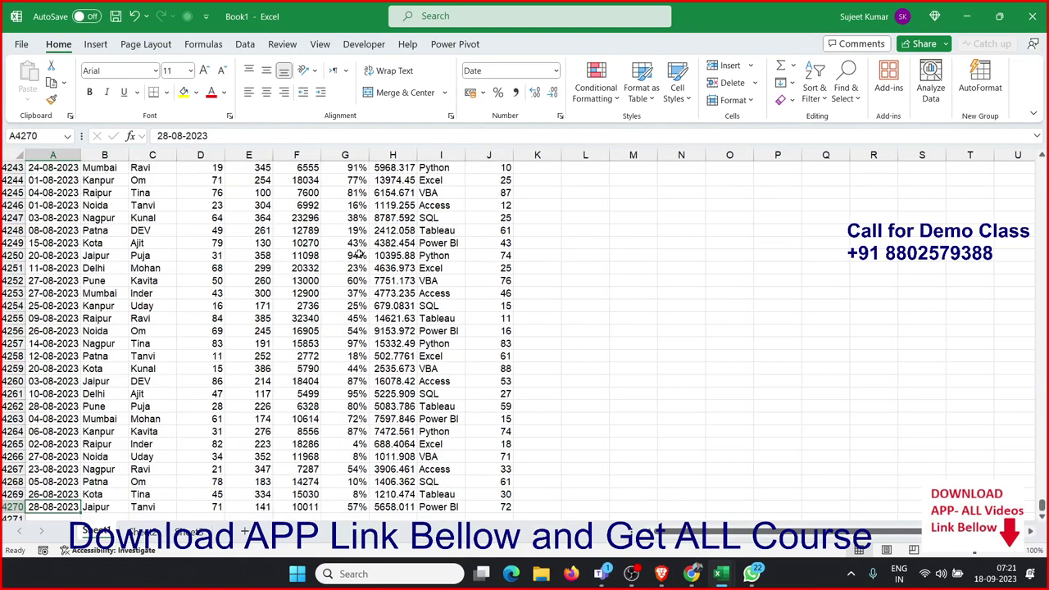
{"action": "key", "text": "ctrl+Up"}
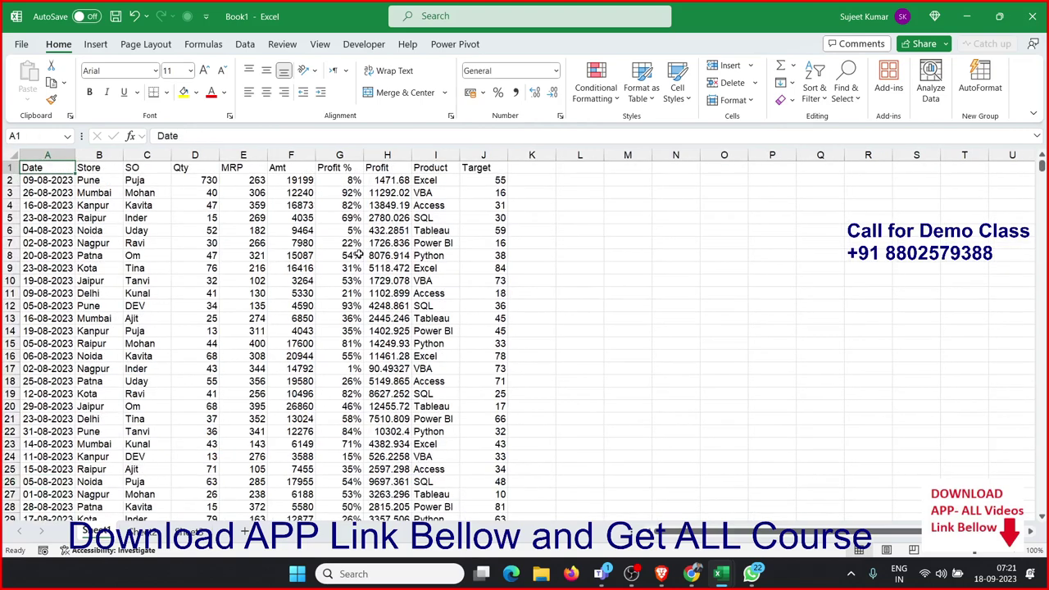
Run Analyze Data on the sales table and scroll through its insight cards.
{"action": "left_click", "coordinate": [95, 46]}
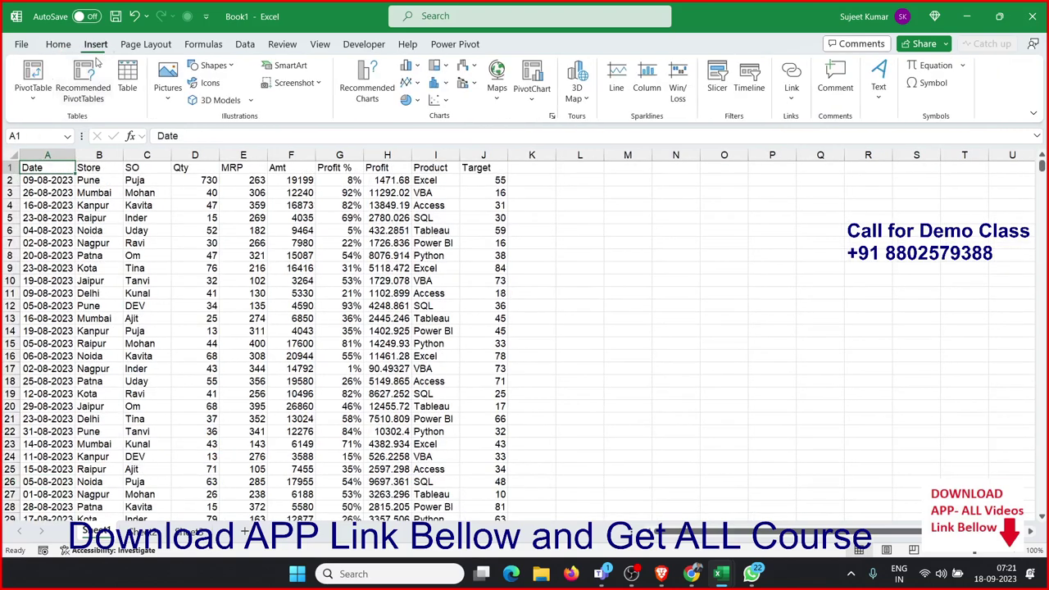
{"action": "left_click", "coordinate": [52, 48]}
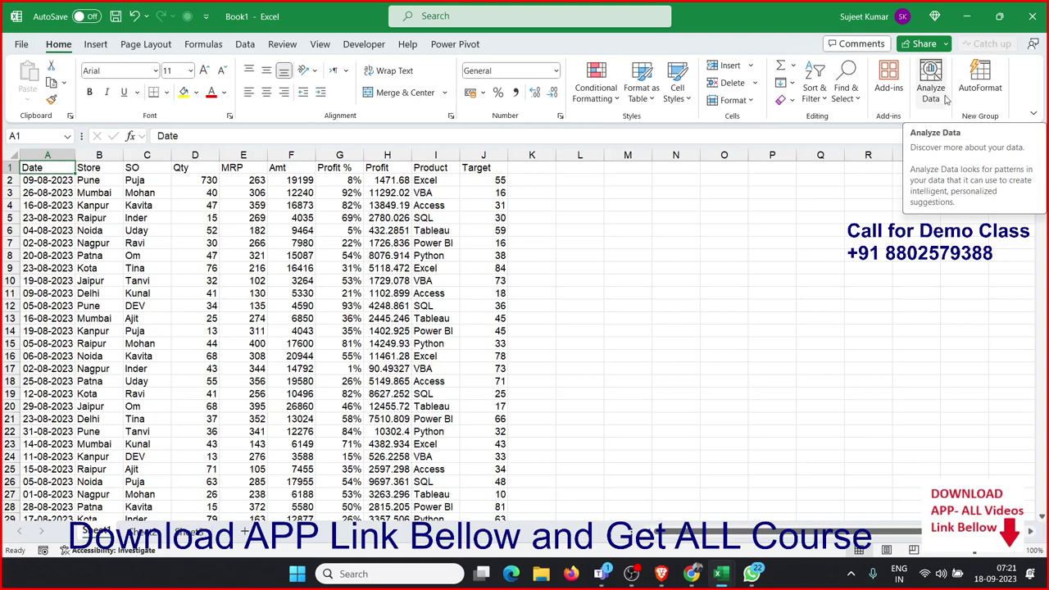
{"action": "left_click", "coordinate": [931, 99]}
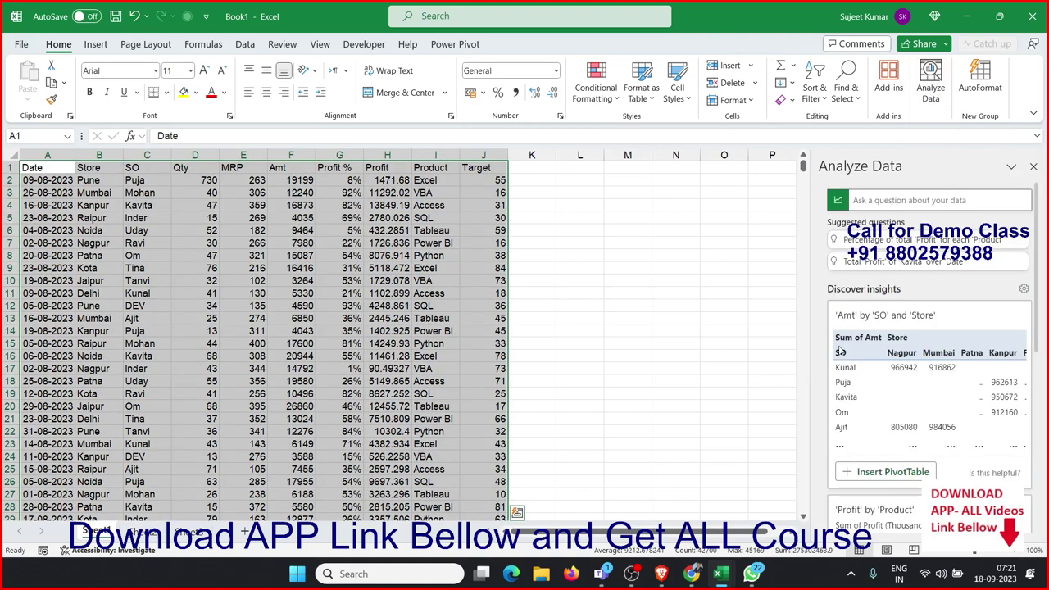
{"action": "scroll", "coordinate": [882, 360], "scroll_direction": "down", "scroll_amount": 5}
{"action": "scroll", "coordinate": [881, 366], "scroll_direction": "down", "scroll_amount": 3}
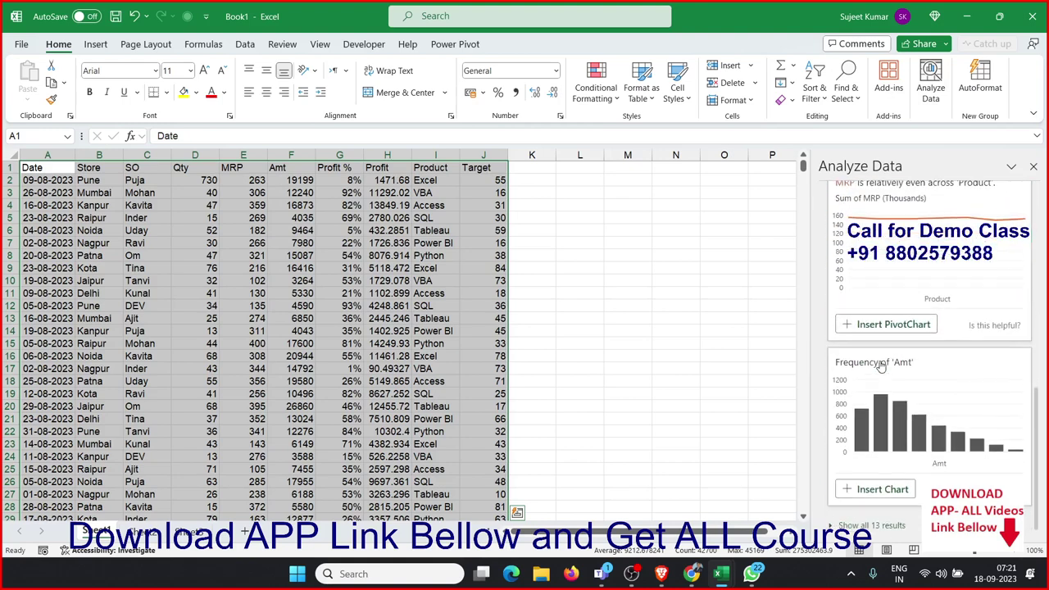
{"action": "scroll", "coordinate": [880, 366], "scroll_direction": "up", "scroll_amount": 5}
{"action": "scroll", "coordinate": [879, 366], "scroll_direction": "up", "scroll_amount": 5}
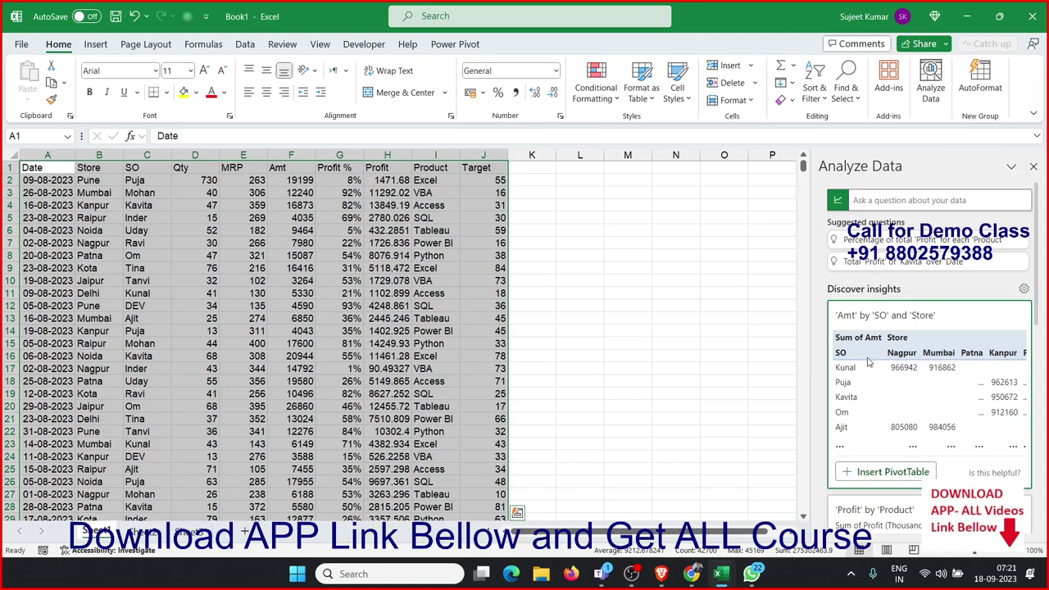
{"action": "left_click", "coordinate": [95, 45]}
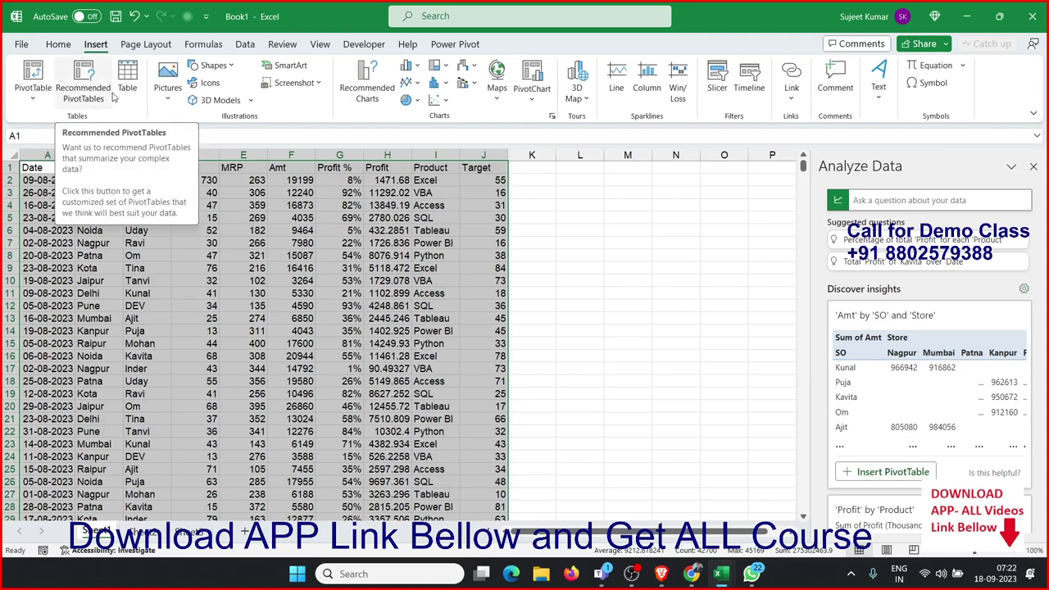
Browse the Recommended PivotTables suggestions for the sales data and close them without inserting.
{"action": "left_click", "coordinate": [83, 98]}
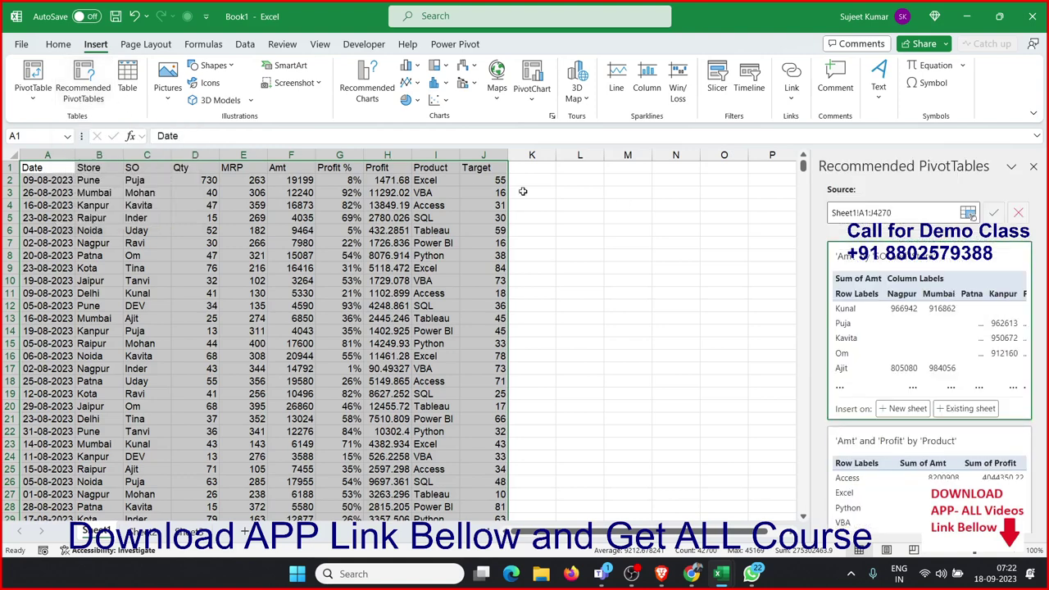
{"action": "scroll", "coordinate": [952, 334], "scroll_direction": "down", "scroll_amount": 2}
{"action": "scroll", "coordinate": [952, 334], "scroll_direction": "down", "scroll_amount": 5}
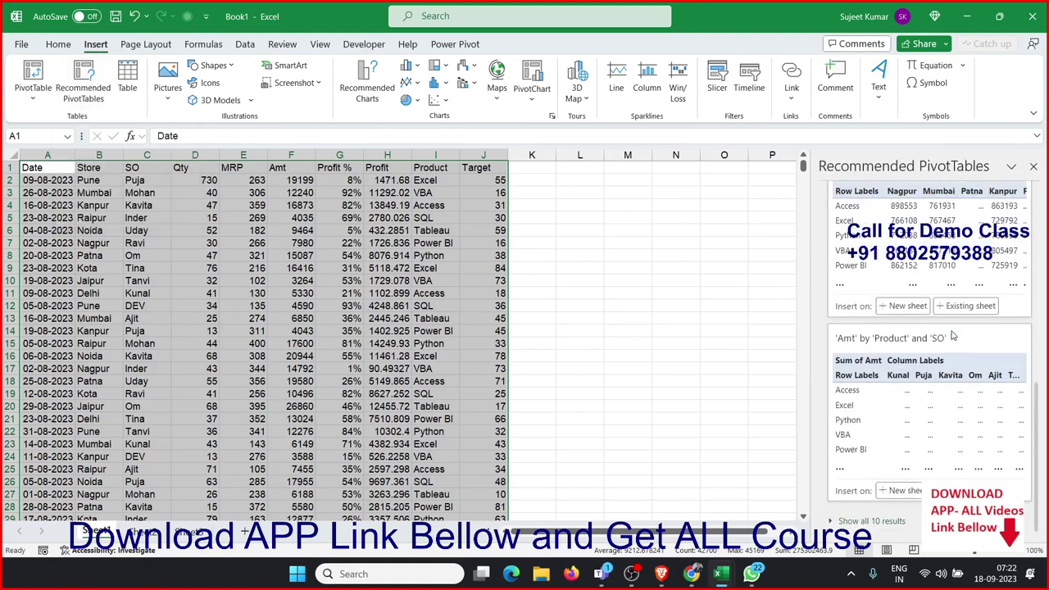
{"action": "scroll", "coordinate": [952, 336], "scroll_direction": "up", "scroll_amount": 4}
{"action": "scroll", "coordinate": [947, 311], "scroll_direction": "up", "scroll_amount": 3}
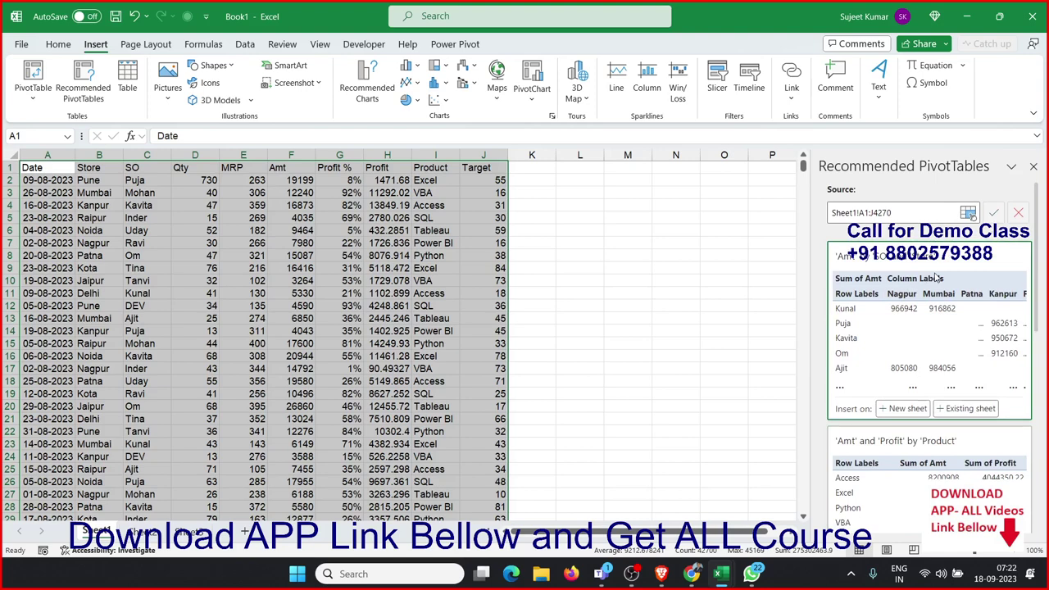
{"action": "scroll", "coordinate": [974, 278], "scroll_direction": "down", "scroll_amount": 5}
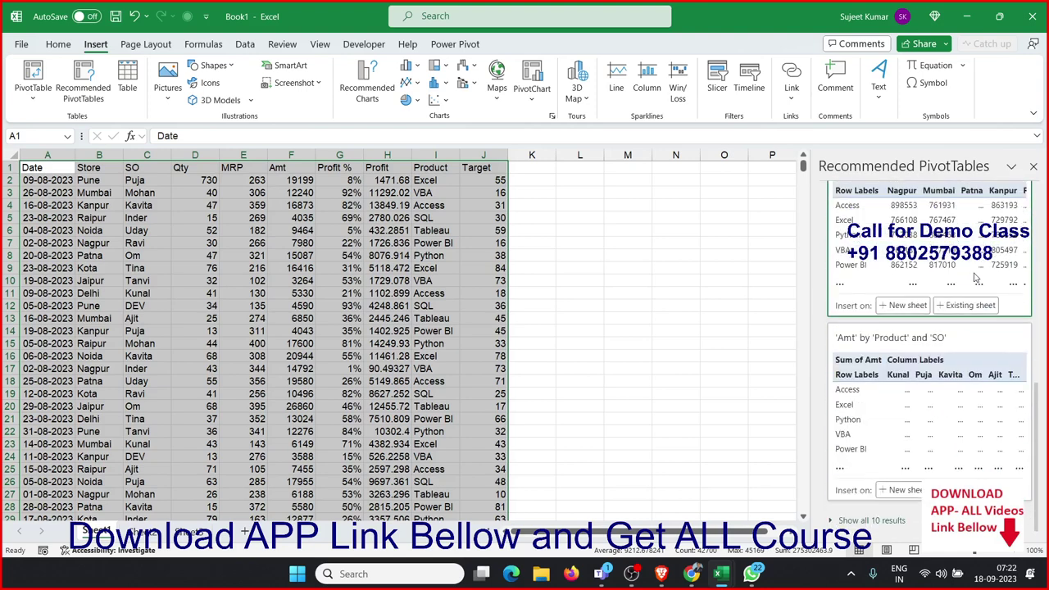
{"action": "left_click", "coordinate": [1033, 165]}
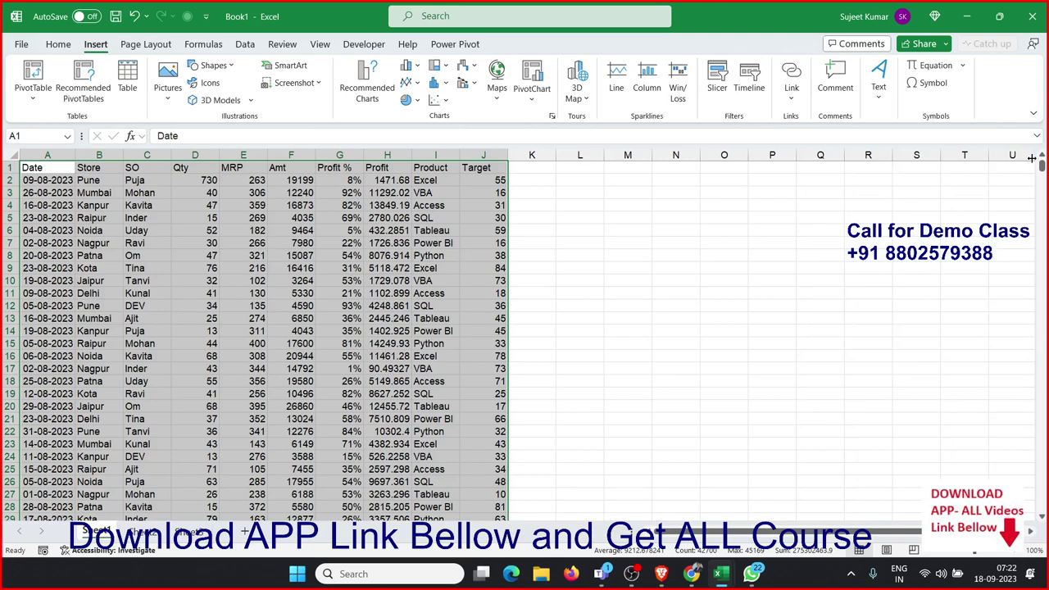
{"action": "left_click", "coordinate": [57, 45]}
Ask Analyze Data 'pie of store and Total Qty', fixing the misspelled 'store' and resubmitting.
{"action": "left_click", "coordinate": [928, 90]}
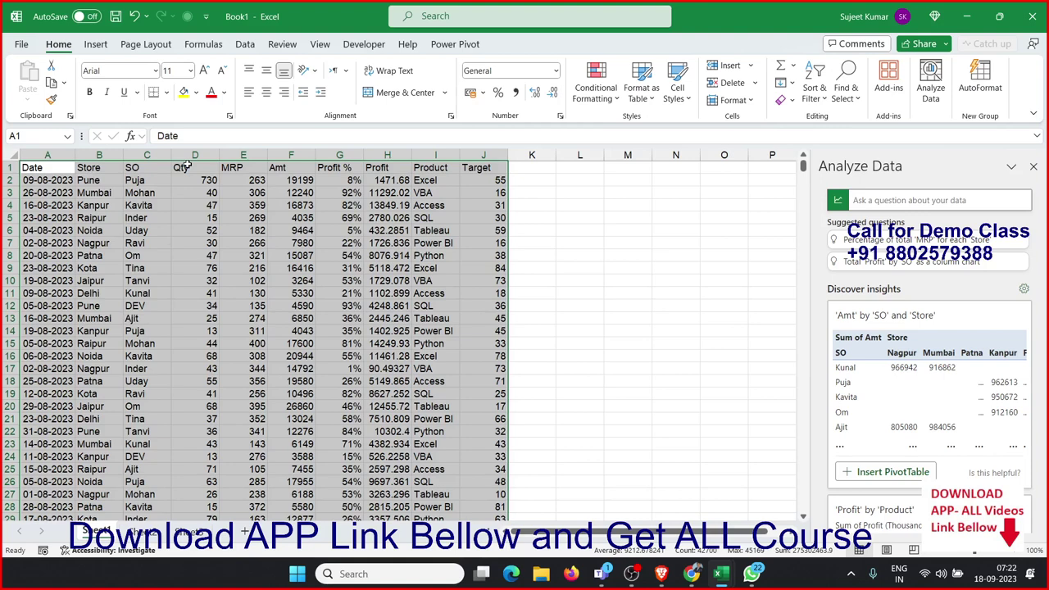
{"action": "left_click", "coordinate": [864, 200]}
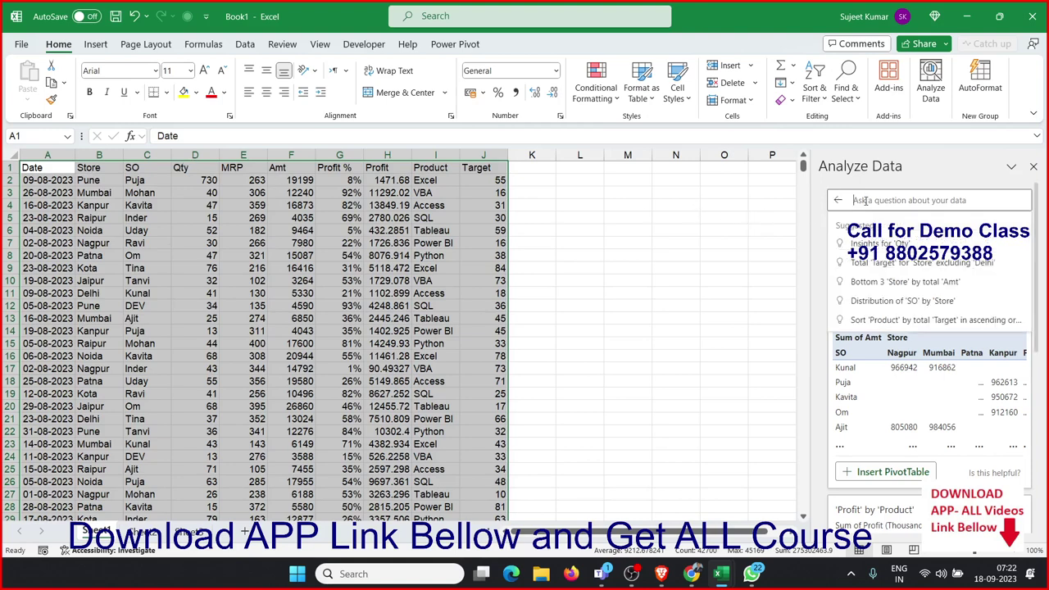
{"action": "type", "text": "pie of S"}
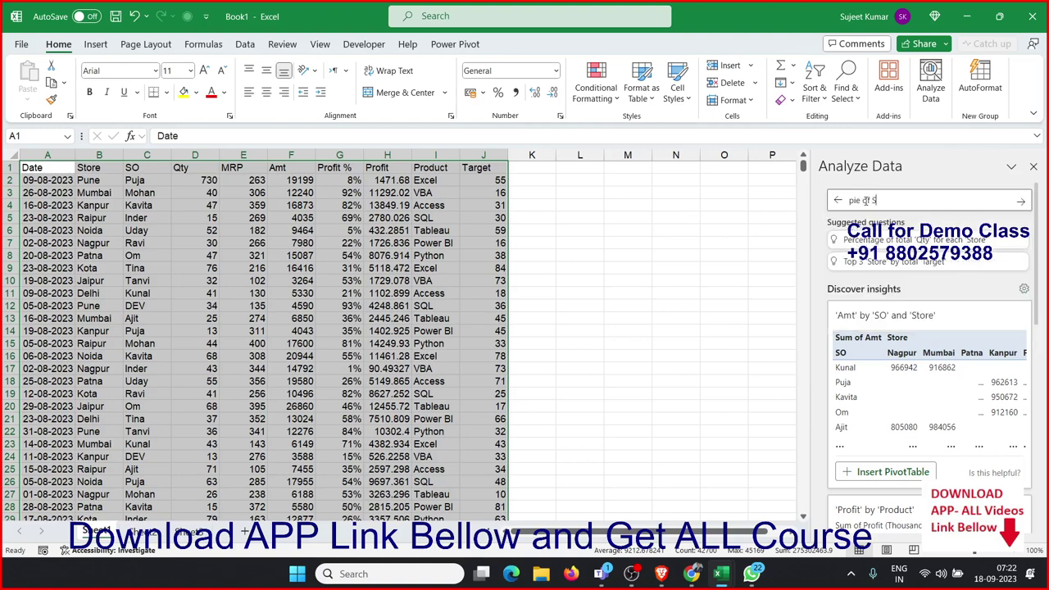
{"action": "type", "text": "nd"}
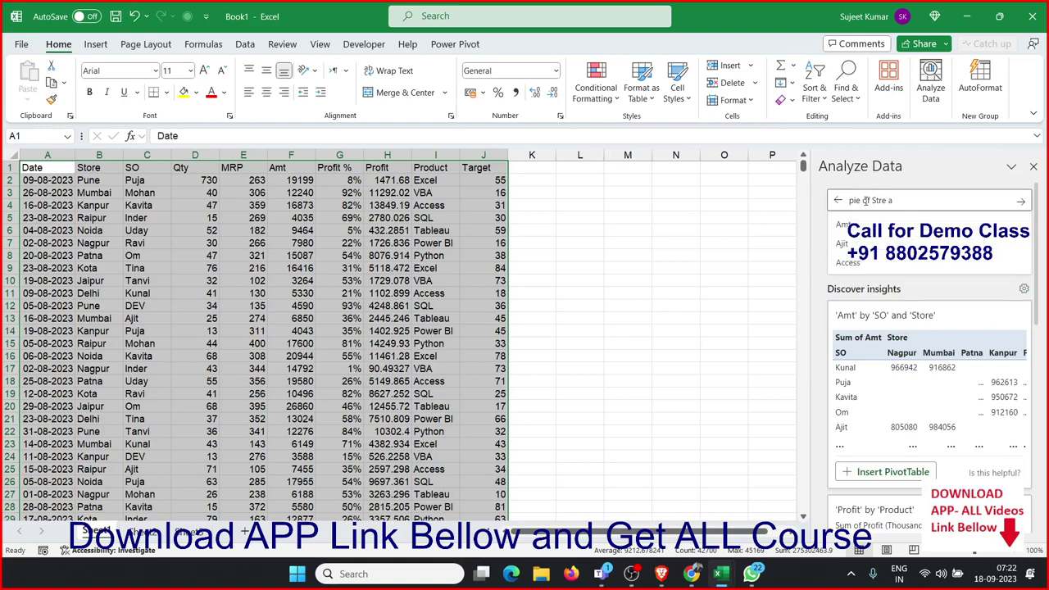
{"action": "type", "text": " Total "}
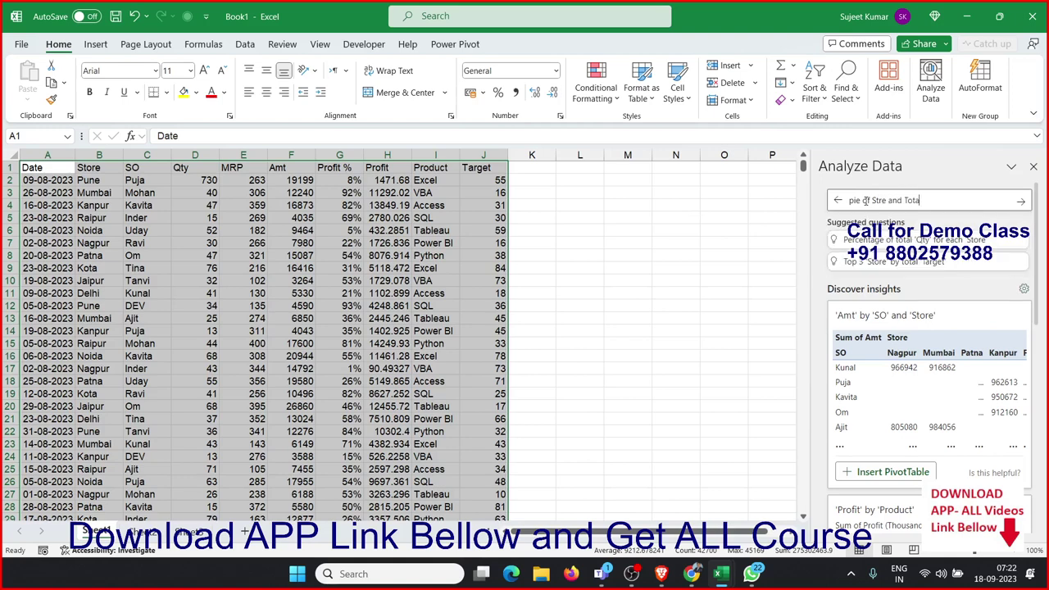
{"action": "type", "text": "Qty"}
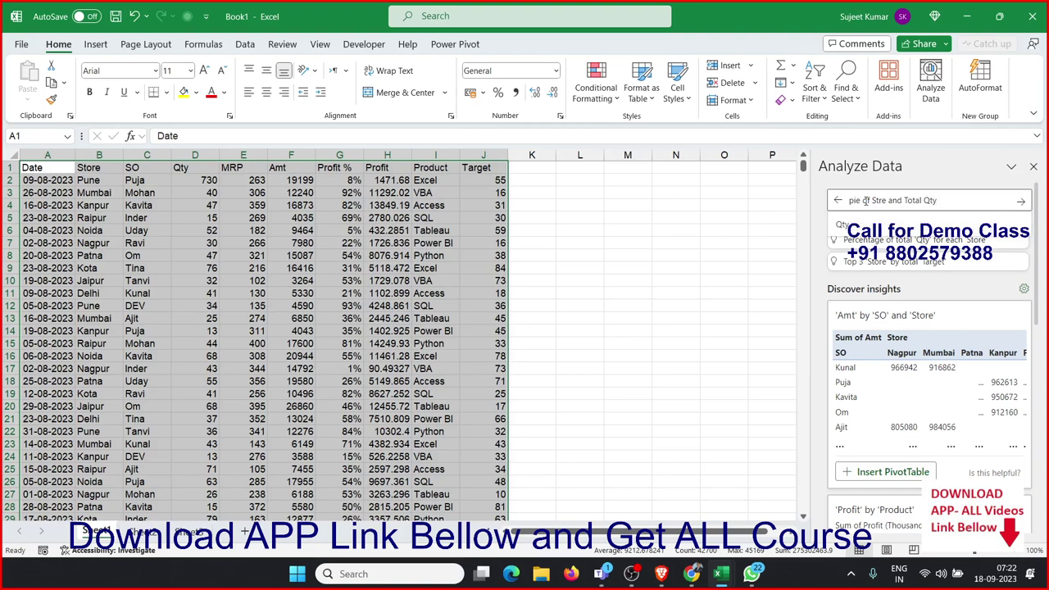
{"action": "key", "text": "Return"}
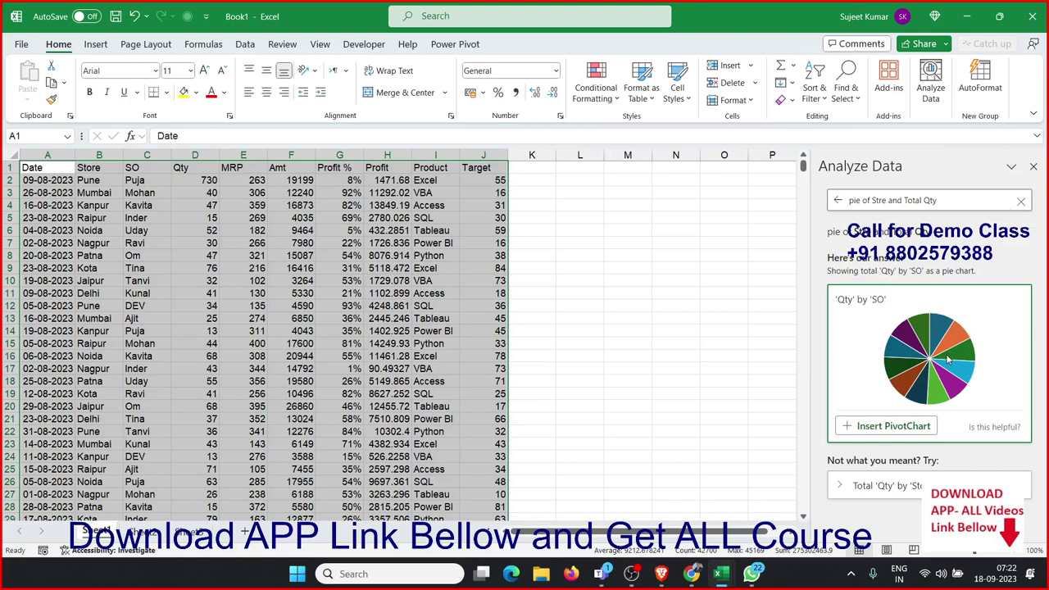
{"action": "double_click", "coordinate": [879, 200]}
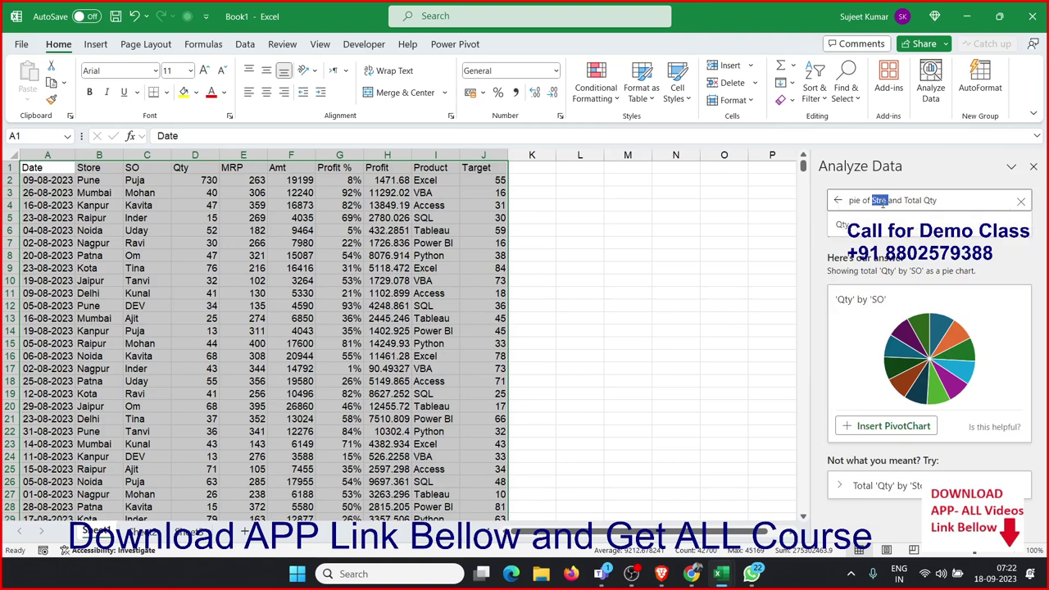
{"action": "type", "text": "store"}
{"action": "left_click", "coordinate": [1028, 204]}
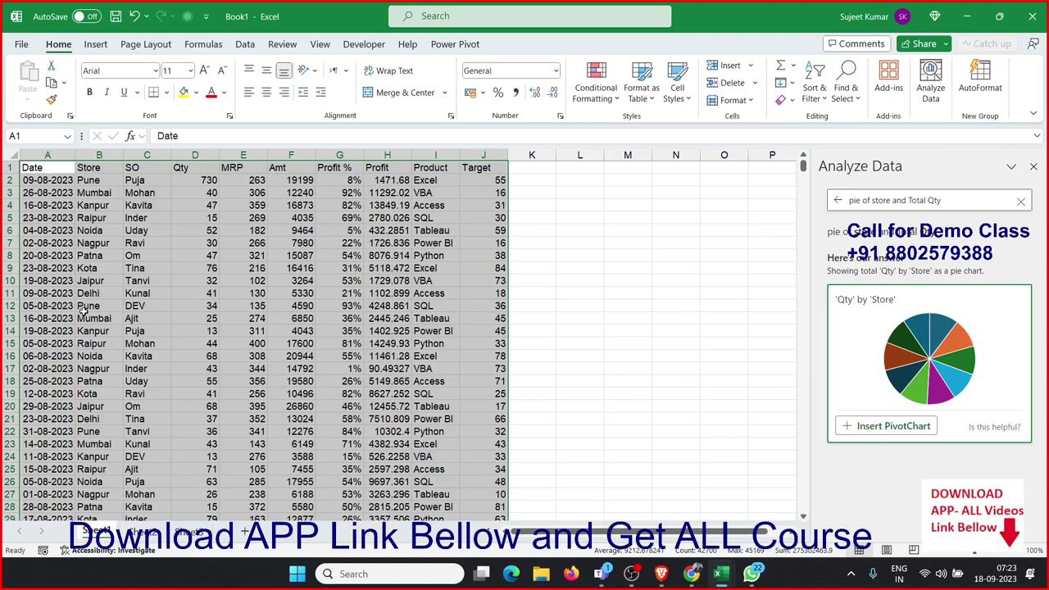
Insert the Qty by Store pie as a PivotChart on a new sheet and inspect the PivotTable B1:D15.
{"action": "left_click", "coordinate": [906, 435]}
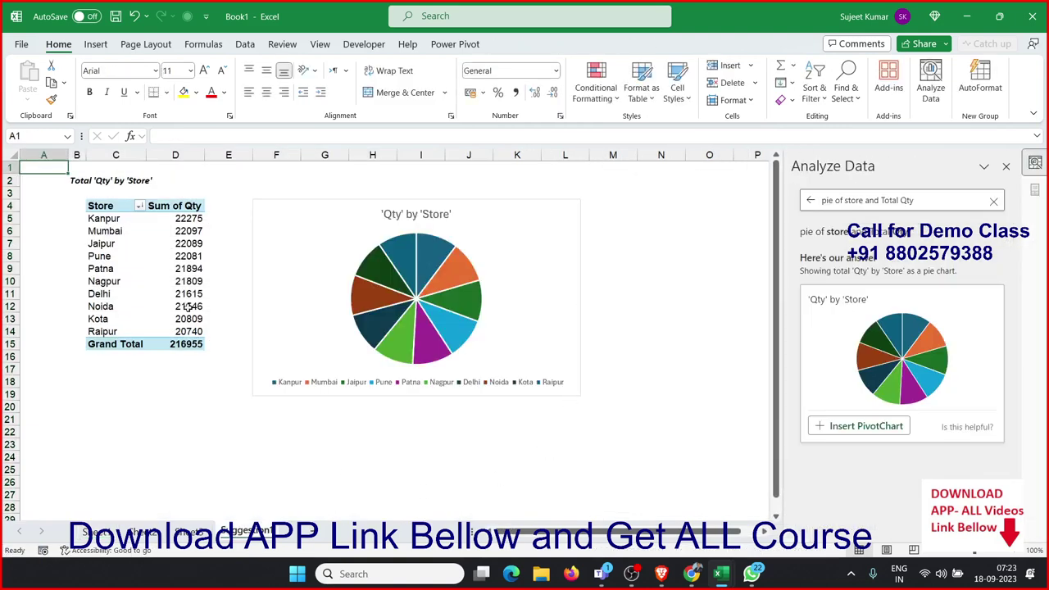
{"action": "left_click", "coordinate": [168, 304]}
{"action": "left_click", "coordinate": [97, 215]}
{"action": "left_click", "coordinate": [115, 344]}
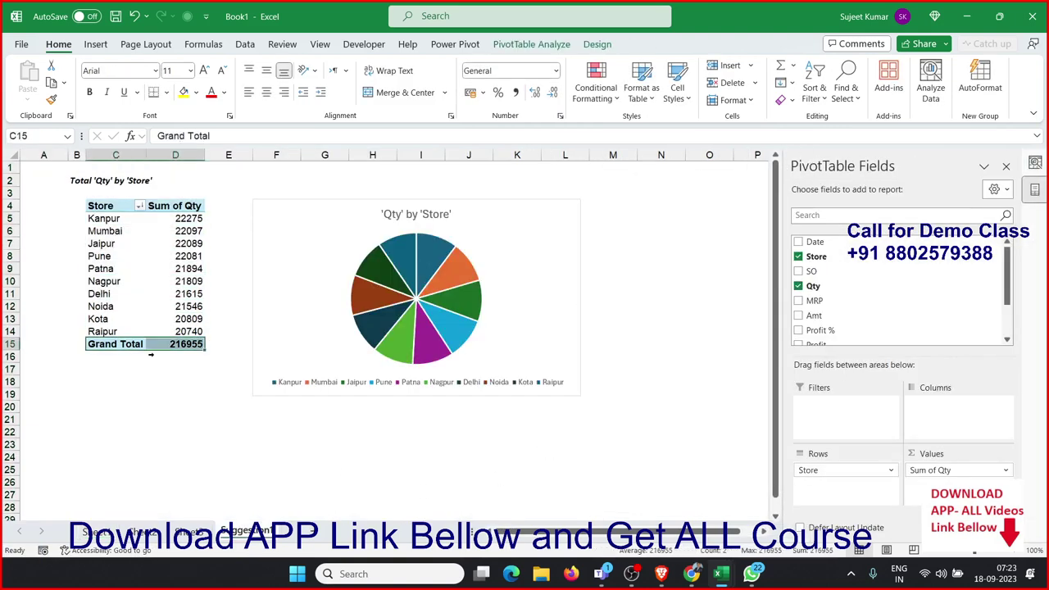
{"action": "left_click", "coordinate": [159, 368]}
{"action": "left_click_drag", "start_coordinate": [199, 345], "coordinate": [72, 154]}
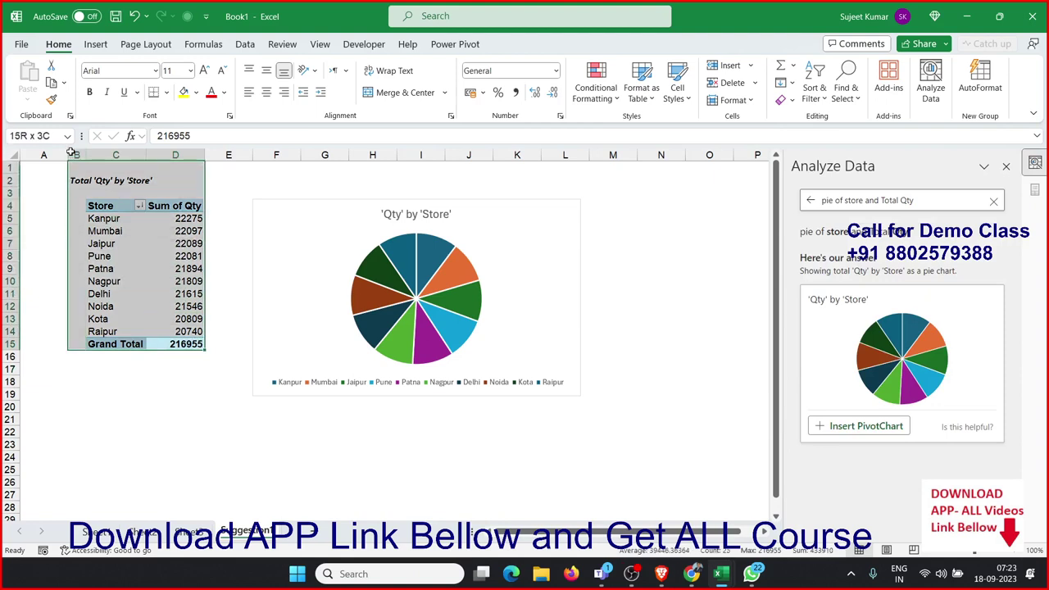
{"action": "left_click", "coordinate": [101, 269]}
Nudge the pie chart up and left, then return to the sales data sheet.
{"action": "left_click", "coordinate": [265, 280]}
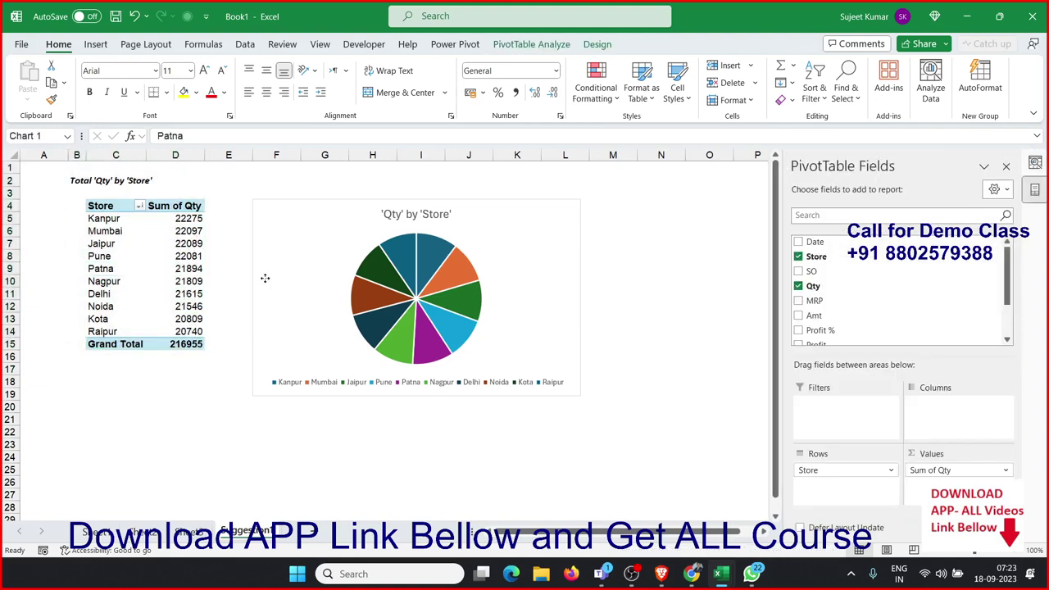
{"action": "left_click_drag", "start_coordinate": [265, 279], "coordinate": [241, 254]}
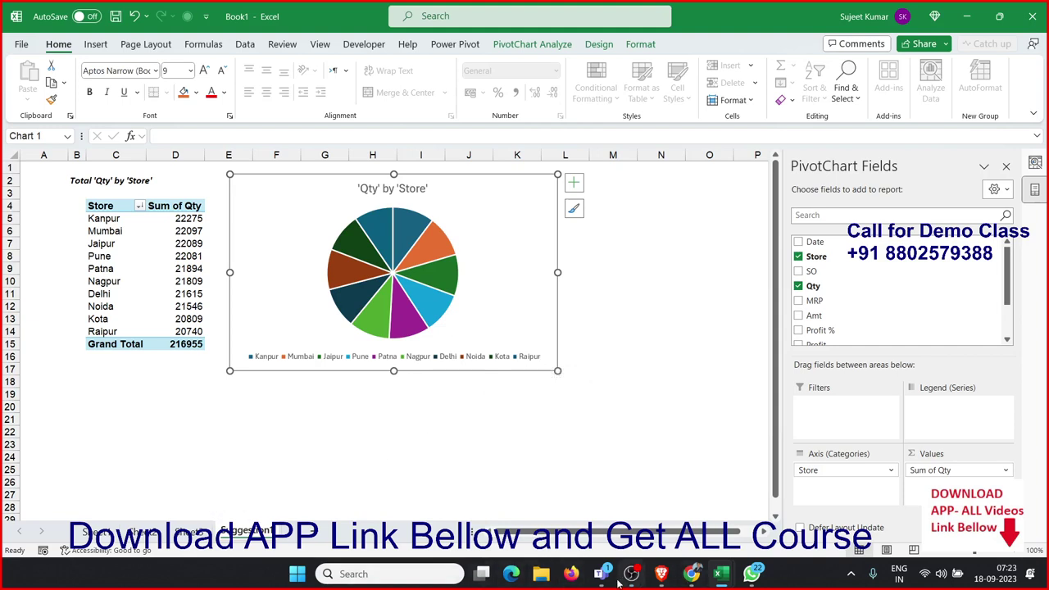
{"action": "mouse_move", "coordinate": [625, 552]}
{"action": "left_click", "coordinate": [640, 519]}
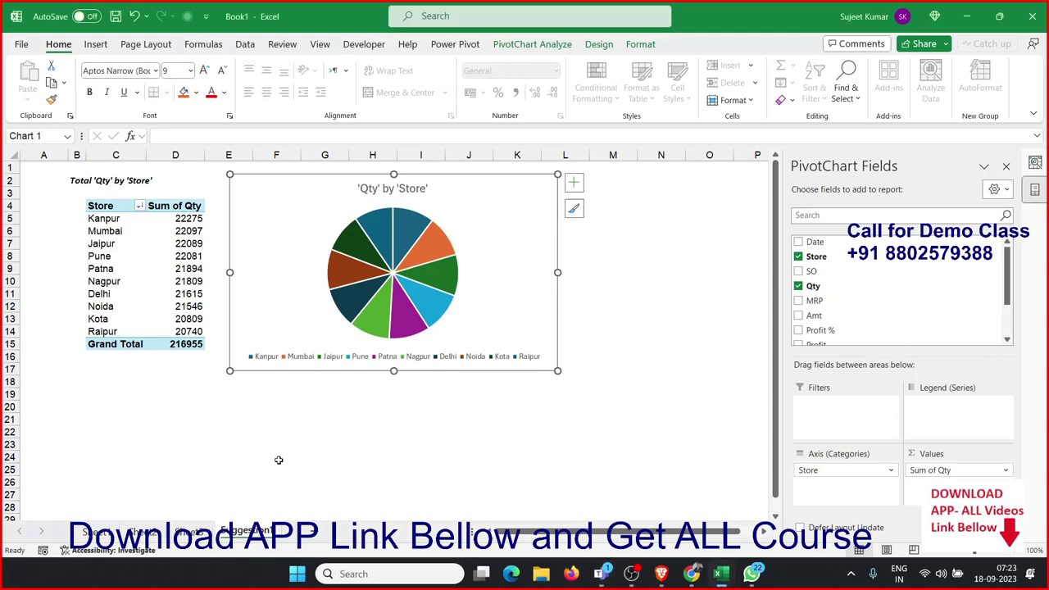
{"action": "left_click", "coordinate": [95, 531]}
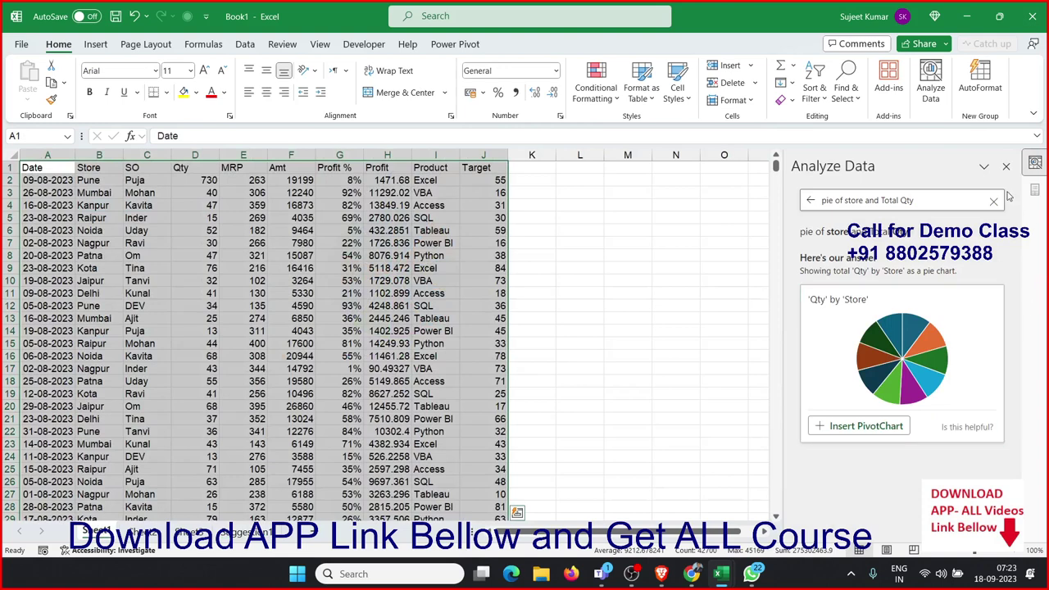
Delete the old 'pie of store and Total Qty' question from the Analyze Data box.
{"action": "left_click", "coordinate": [95, 45]}
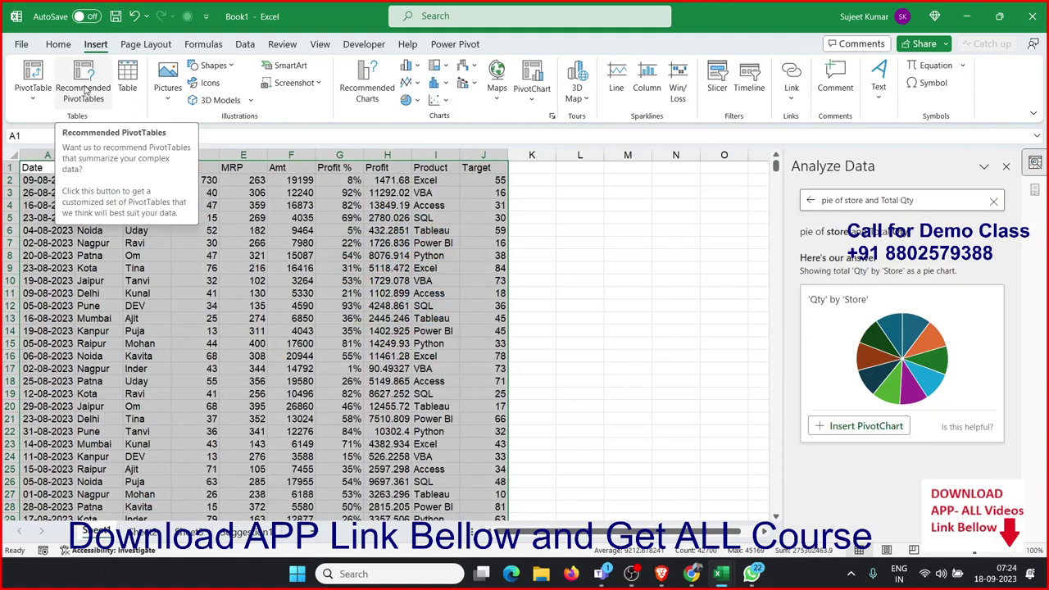
{"action": "left_click", "coordinate": [58, 44]}
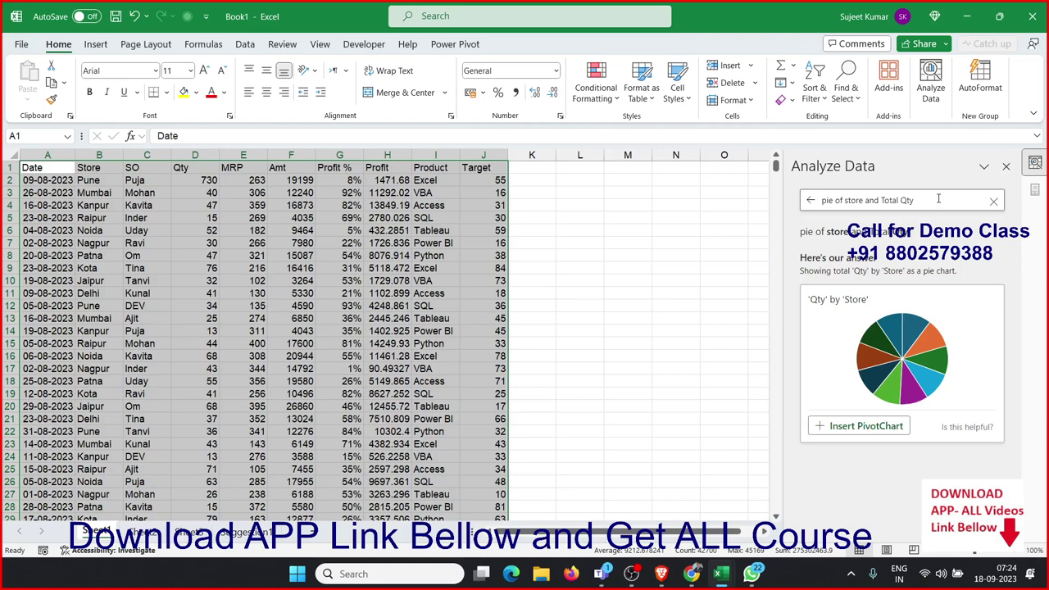
{"action": "left_click_drag", "start_coordinate": [936, 200], "coordinate": [801, 199]}
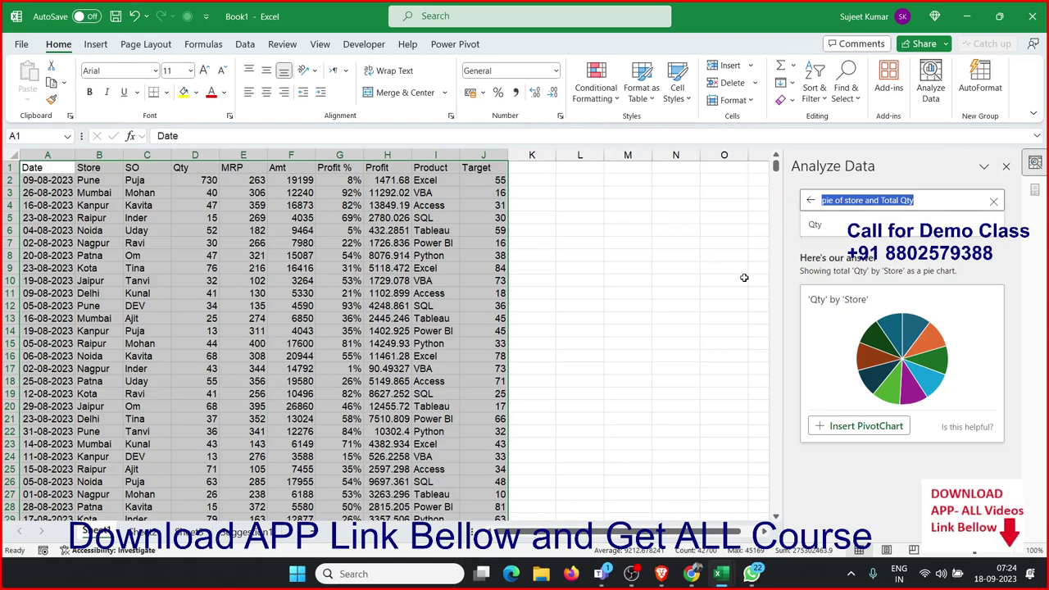
{"action": "key", "text": "BackSpace"}
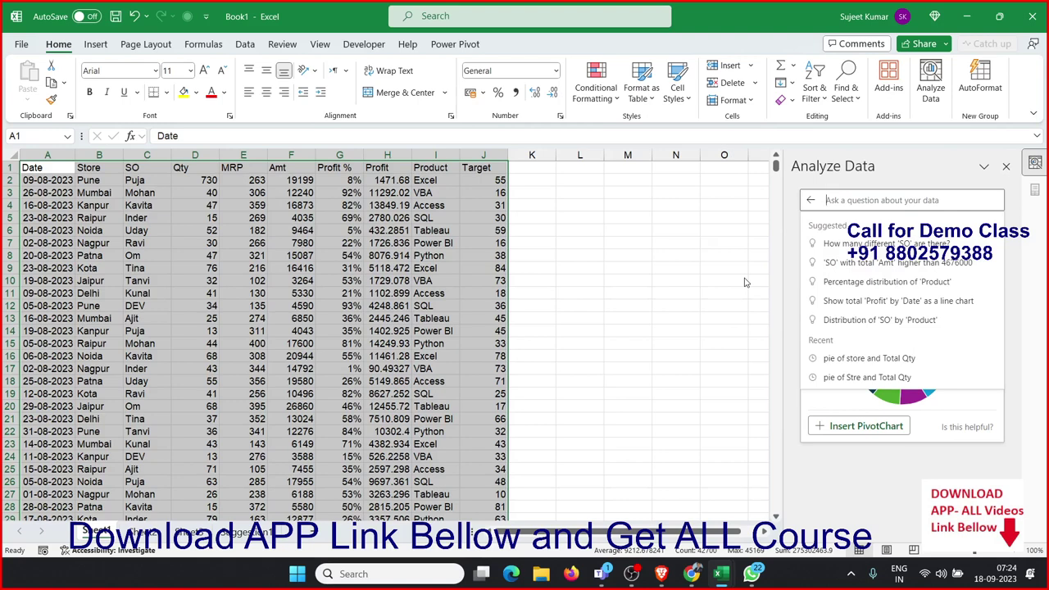
Ask Analyze Data 'Target and Qty SO Compire' using the suggested Target field.
{"action": "type", "text": "T"}
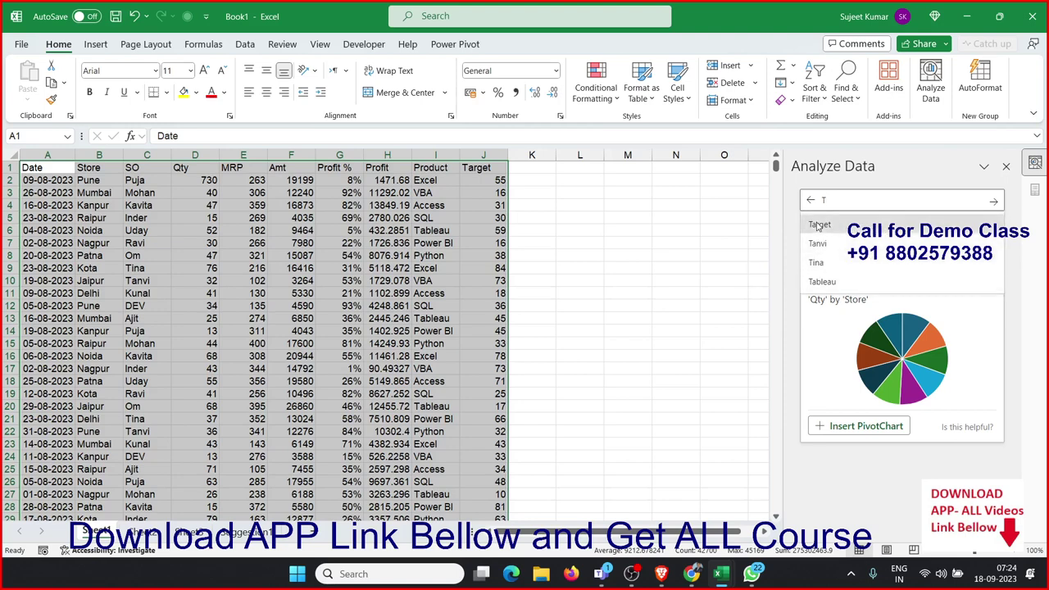
{"action": "left_click", "coordinate": [847, 224]}
{"action": "type", "text": "and"}
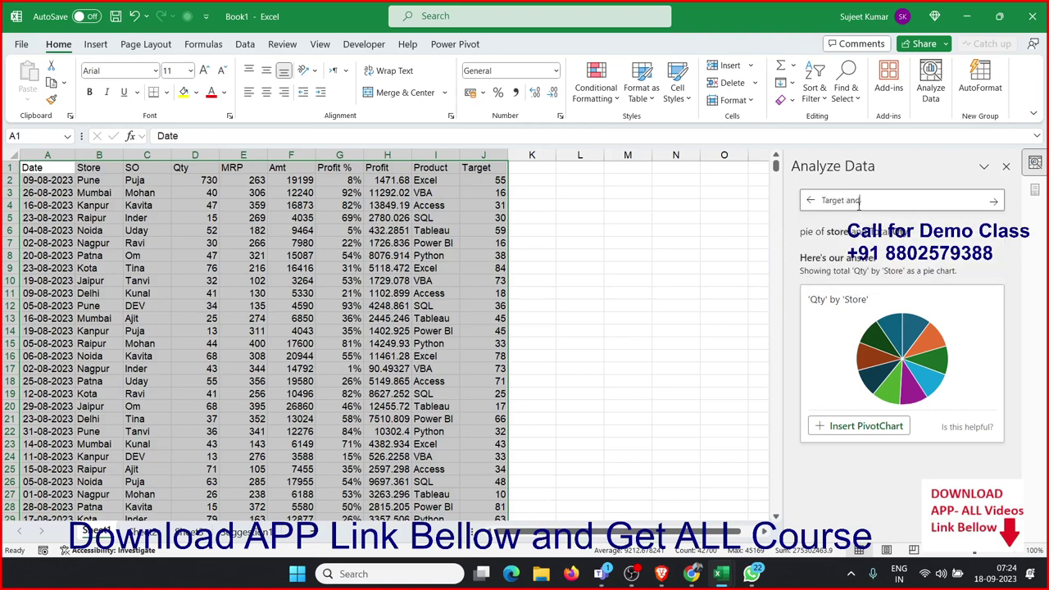
{"action": "type", "text": " Qty"}
{"action": "type", "text": " SO Com"}
{"action": "type", "text": "pire"}
{"action": "left_click", "coordinate": [993, 201]}
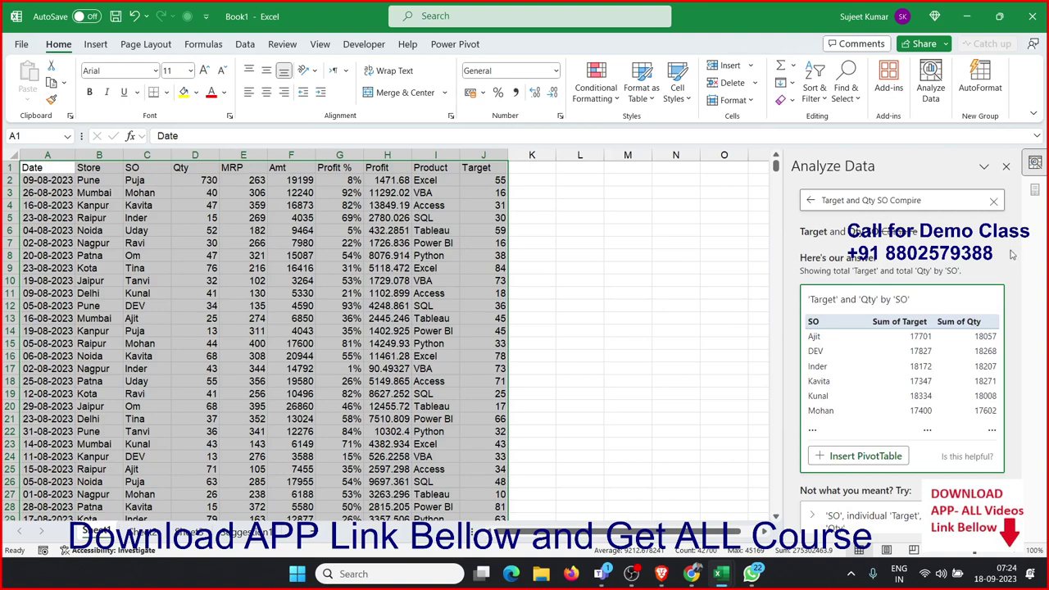
Review the answers, expanding the separate Target and Qty alternative, and append 'column chart' to the question.
{"action": "scroll", "coordinate": [992, 371], "scroll_direction": "down", "scroll_amount": 1}
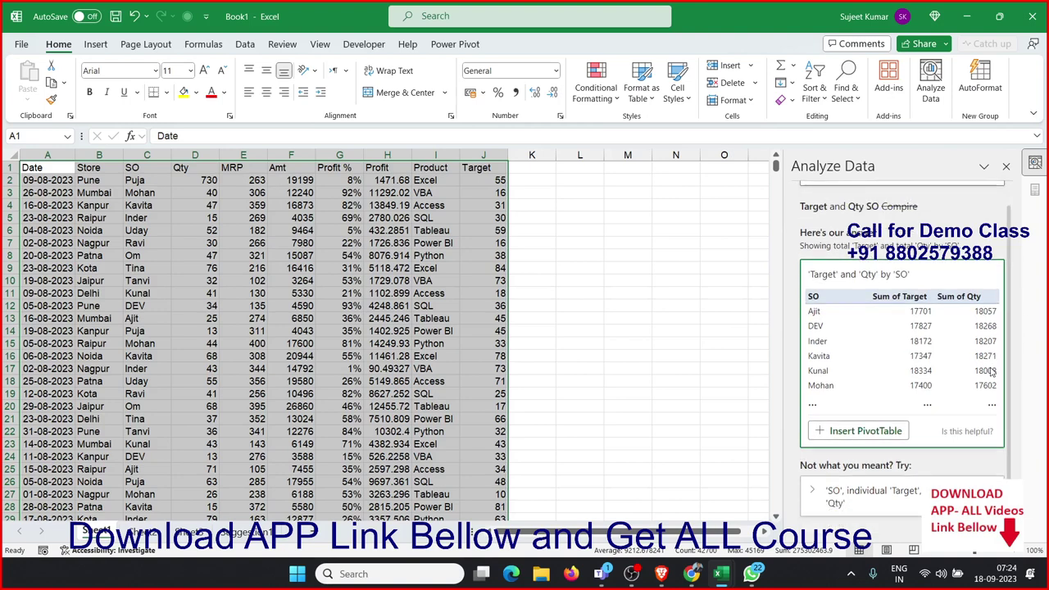
{"action": "left_click", "coordinate": [835, 502]}
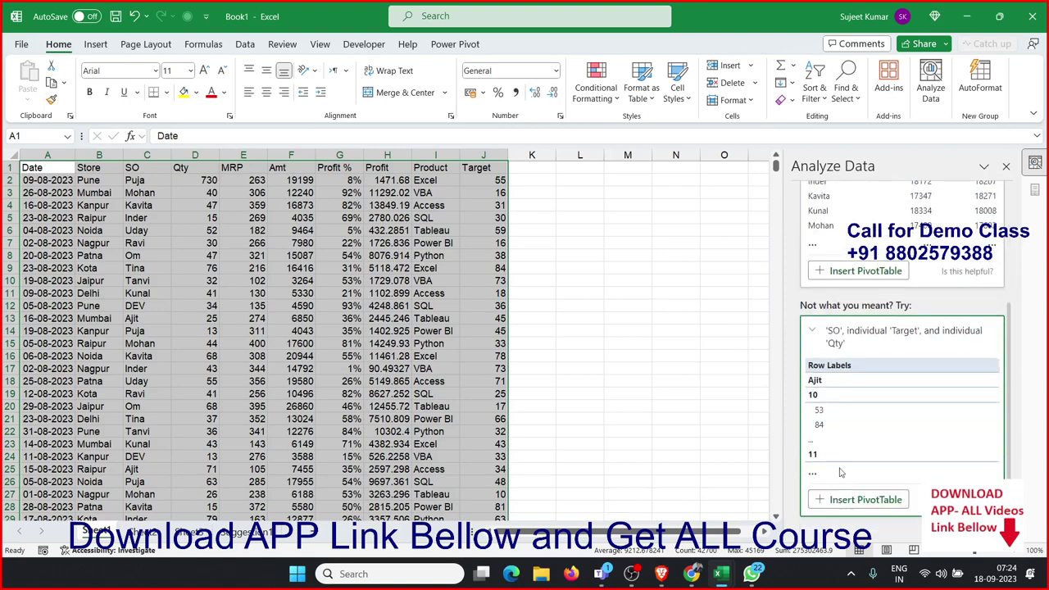
{"action": "scroll", "coordinate": [828, 434], "scroll_direction": "up", "scroll_amount": 5}
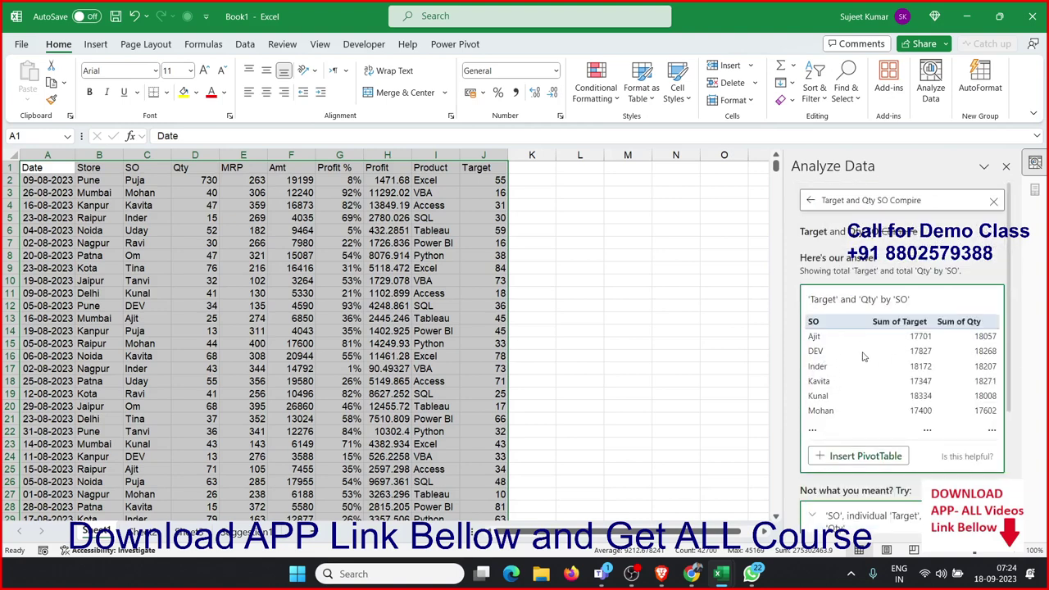
{"action": "left_click", "coordinate": [937, 201]}
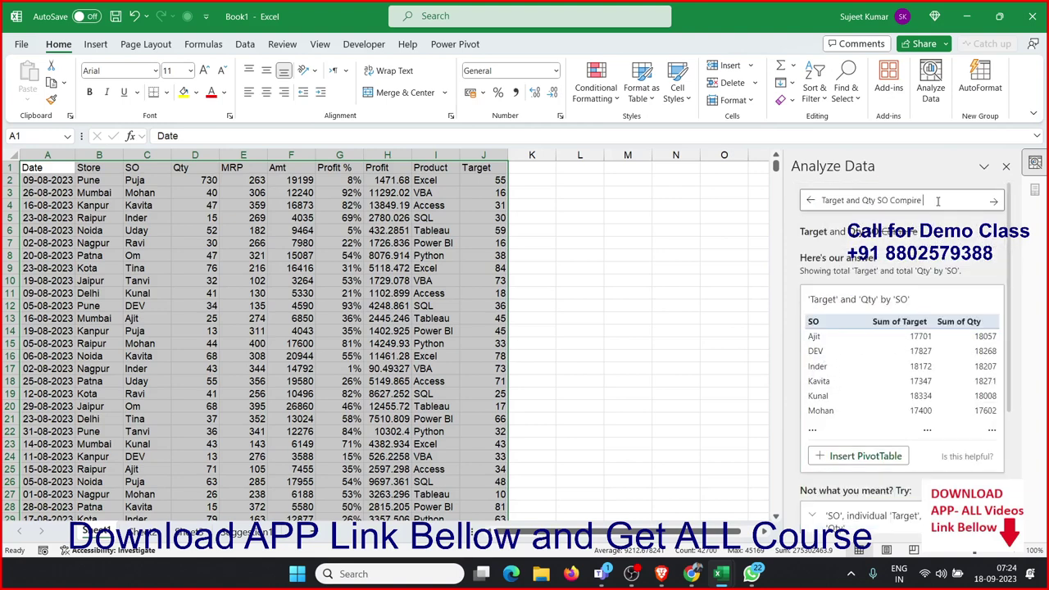
{"action": "type", "text": "colu"}
{"action": "type", "text": "mn"}
{"action": "type", "text": " char"}
{"action": "type", "text": "t"}
Submit the column chart question, then insert 'line and' before 'column chart' and resubmit.
{"action": "left_click", "coordinate": [994, 201]}
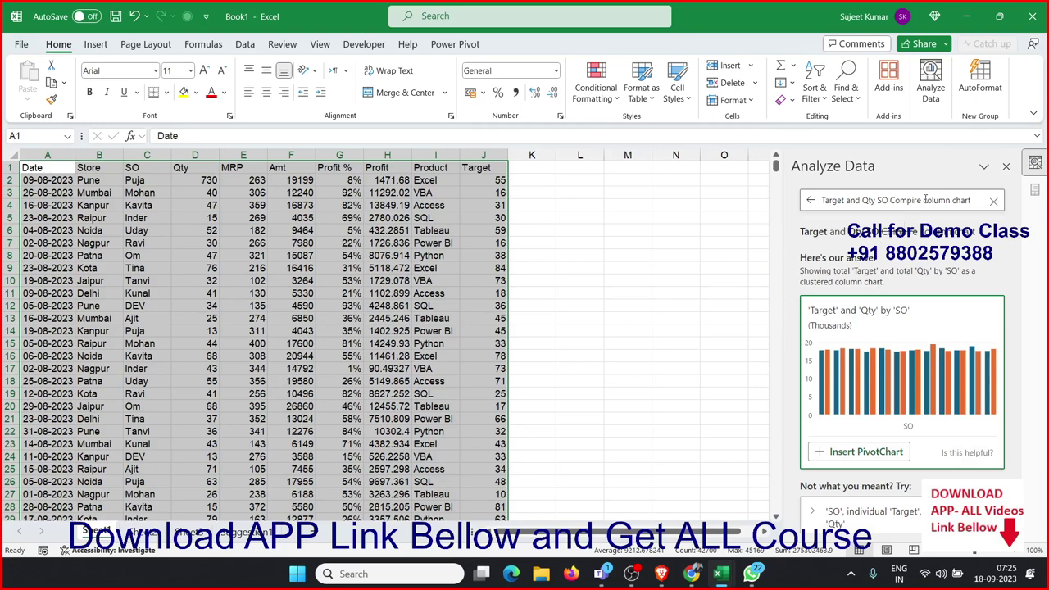
{"action": "left_click", "coordinate": [922, 200]}
{"action": "type", "text": "lin"}
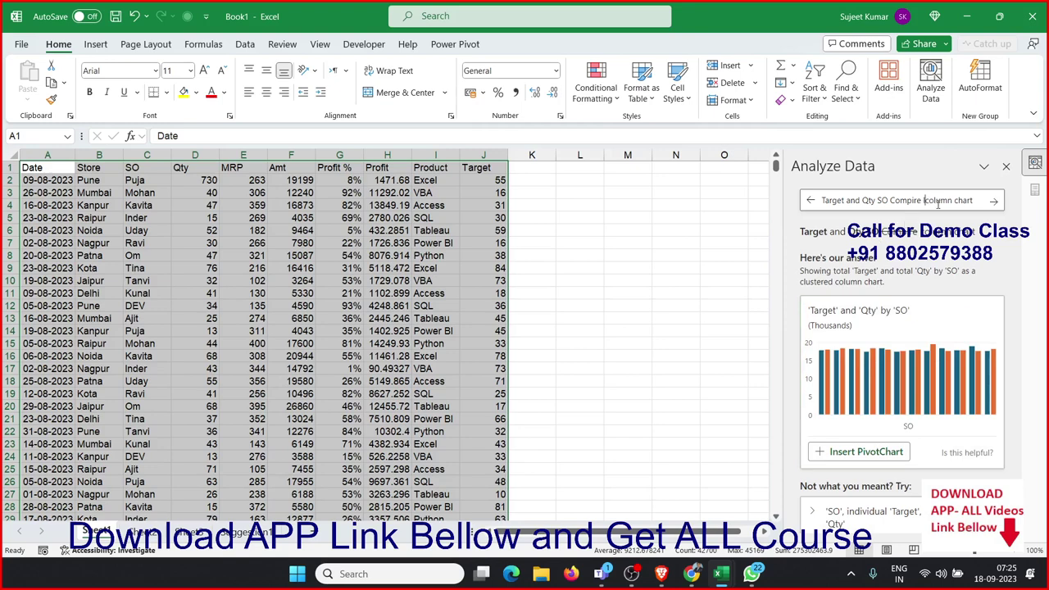
{"action": "type", "text": "e "}
{"action": "type", "text": "and"}
{"action": "left_click", "coordinate": [993, 201]}
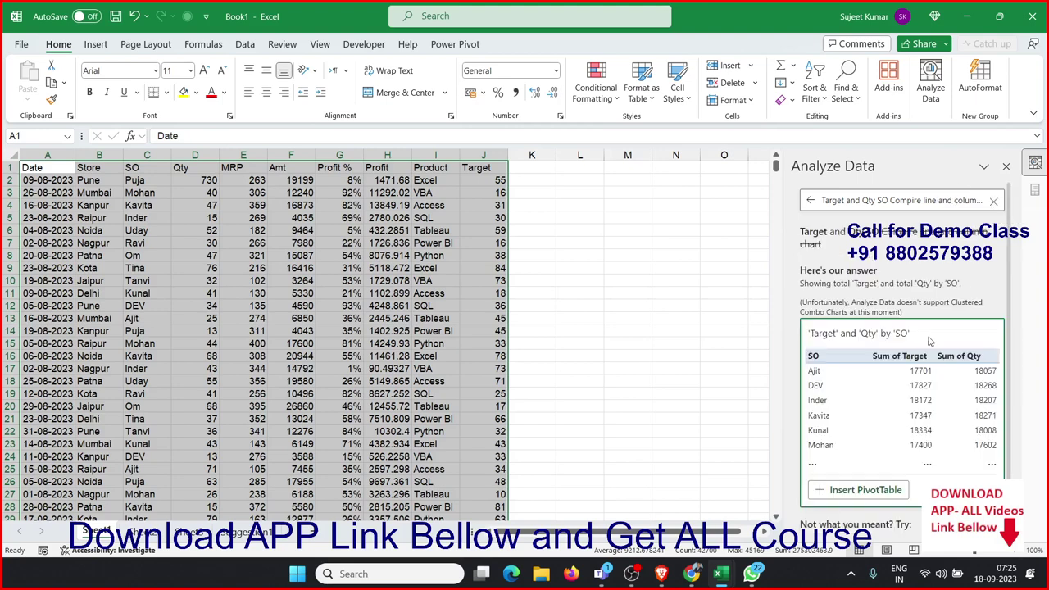
{"action": "scroll", "coordinate": [907, 374], "scroll_direction": "down", "scroll_amount": 2}
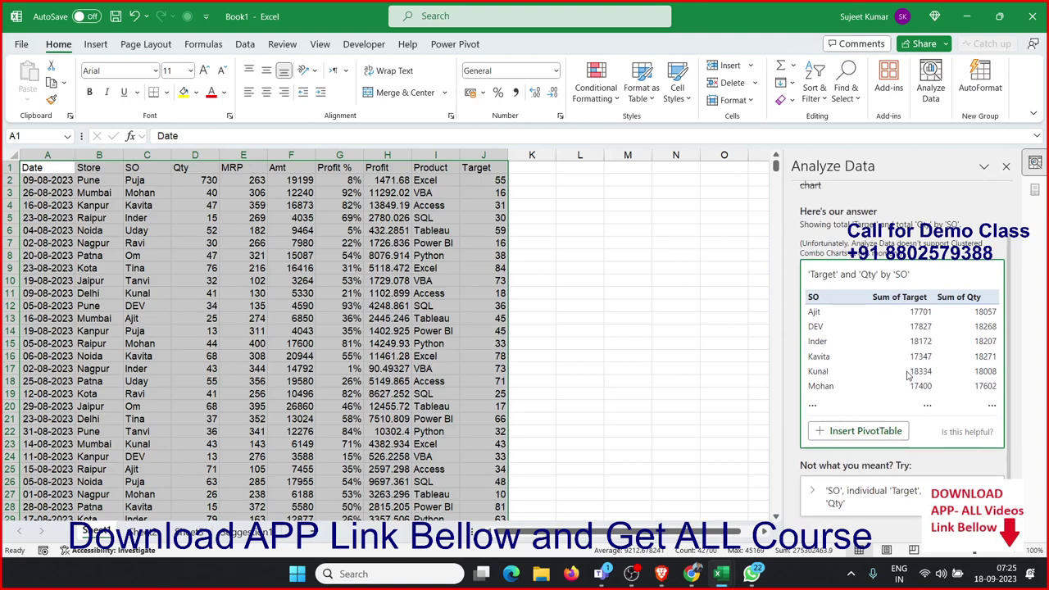
{"action": "scroll", "coordinate": [908, 374], "scroll_direction": "up", "scroll_amount": 2}
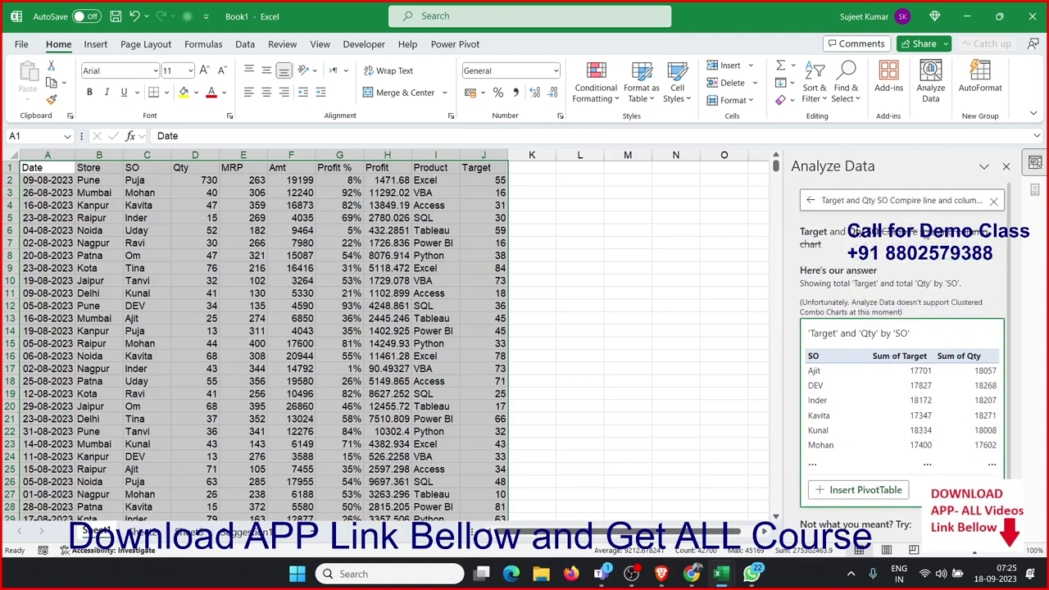
Delete the misspelled 'Compire', type '()', and resubmit the question.
{"action": "left_click", "coordinate": [957, 200]}
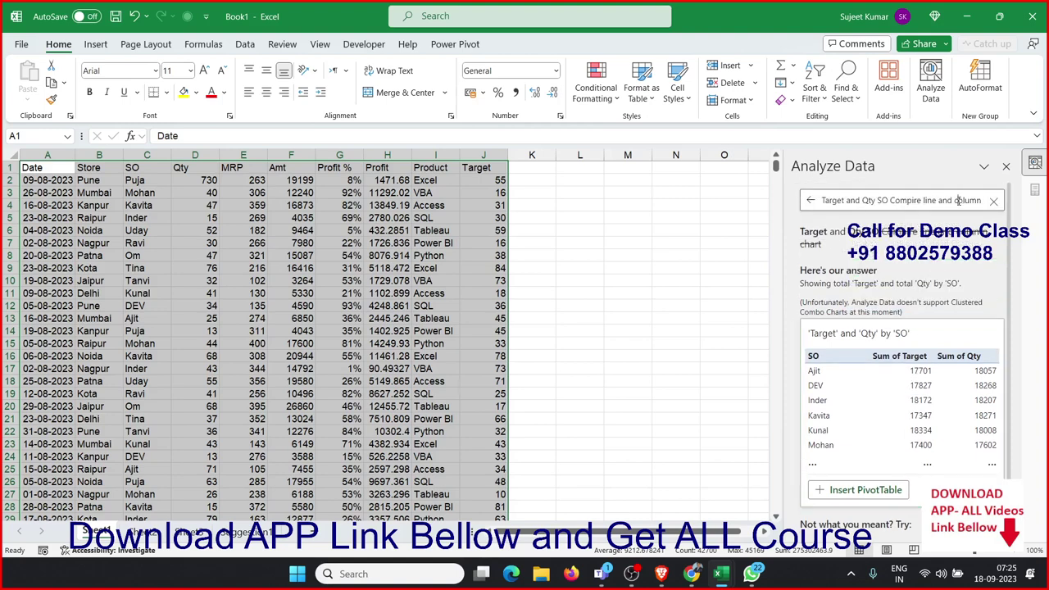
{"action": "double_click", "coordinate": [915, 200]}
{"action": "key", "text": "BackSpace"}
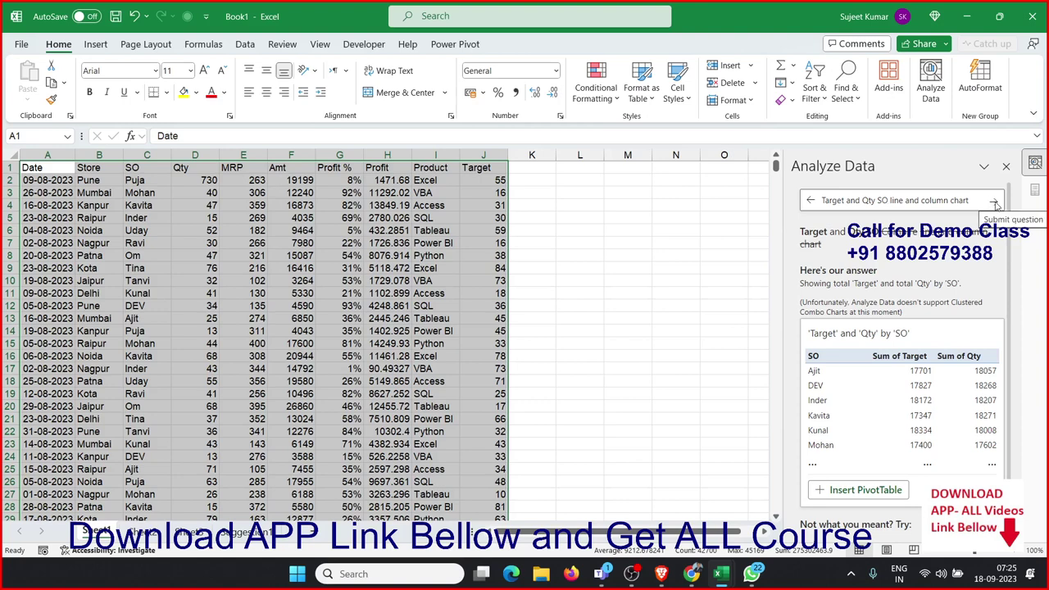
{"action": "type", "text": "("}
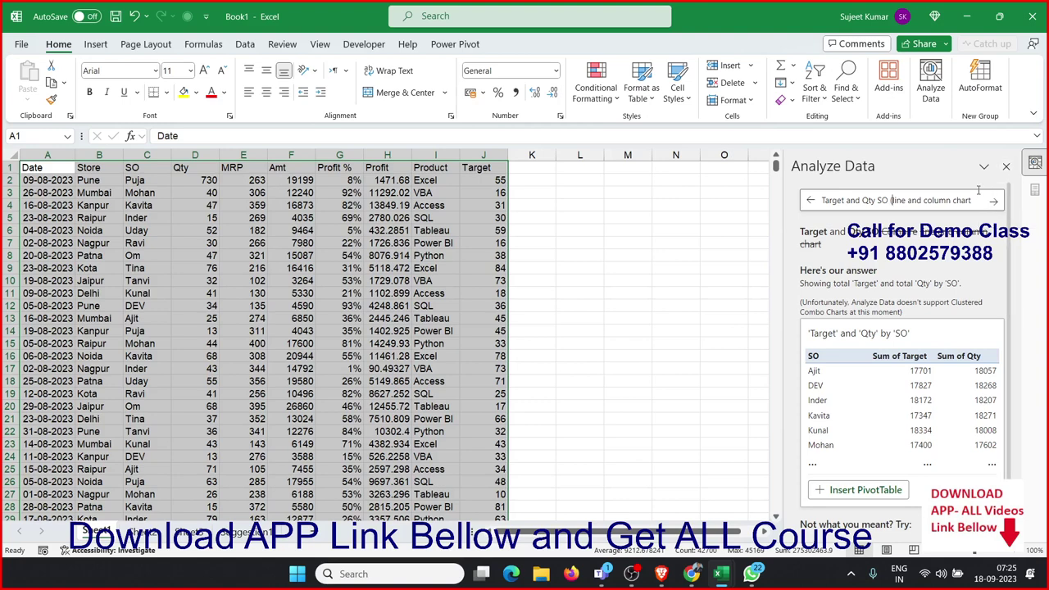
{"action": "type", "text": ")"}
{"action": "key", "text": "Return"}
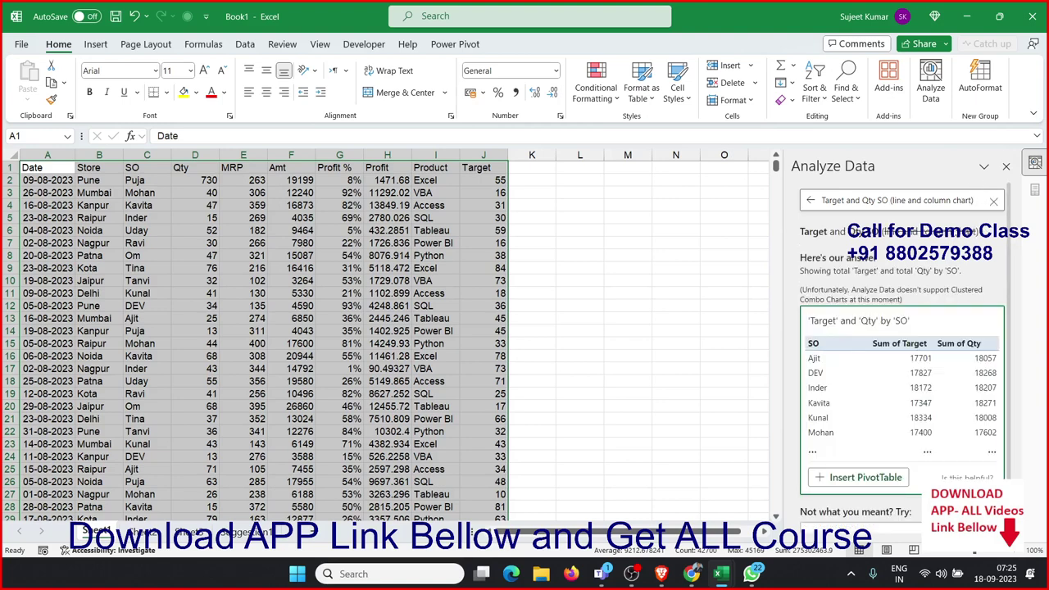
Reword the question to 'Target and Qty SO column vs line chart'.
{"action": "left_click", "coordinate": [890, 201]}
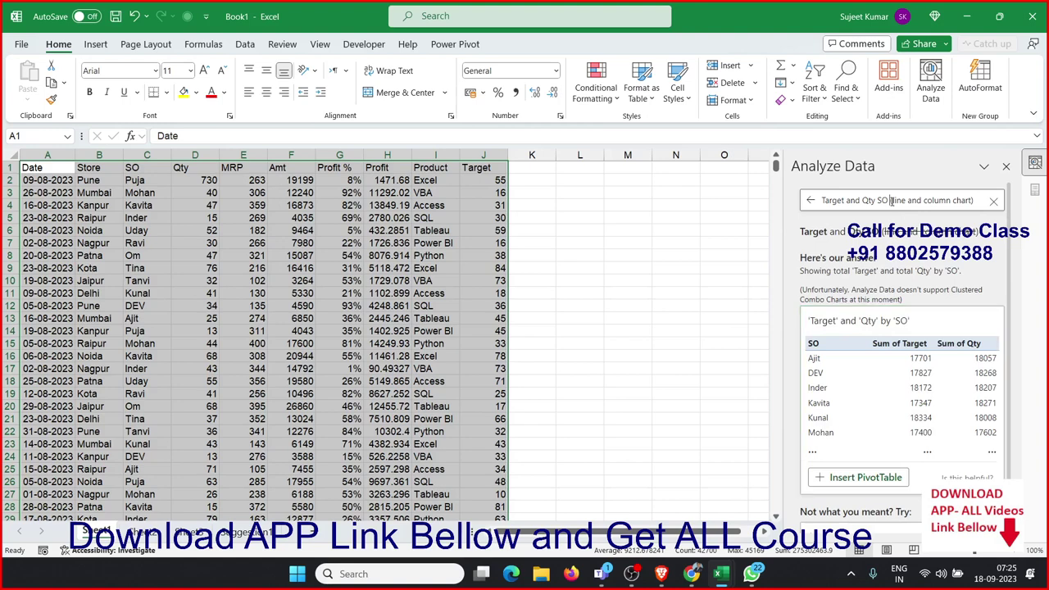
{"action": "key", "text": "Delete"}
{"action": "key", "text": "Delete"}
{"action": "key", "text": "Delete"}
{"action": "key", "text": "Delete"}
{"action": "key", "text": "Delete"}
{"action": "key", "text": "Delete"}
{"action": "key", "text": "Delete"}
{"action": "key", "text": "Delete"}
{"action": "key", "text": "Delete"}
{"action": "key", "text": "Delete"}
{"action": "key", "text": "Right"}
{"action": "key", "text": "Right"}
{"action": "key", "text": "Right"}
{"action": "key", "text": "Right"}
{"action": "key", "text": "Right"}
{"action": "key", "text": "Right"}
{"action": "key", "text": "Left"}
{"action": "type", "text": "vs line"}
{"action": "key", "text": "Left"}
{"action": "key", "text": "Left"}
{"action": "key", "text": "Left"}
{"action": "key", "text": "Left"}
{"action": "key", "text": "Left"}
{"action": "key", "text": "Left"}
Submit the Target and Qty by SO line chart query, review the chart, then close Analyze Data.
{"action": "left_click", "coordinate": [992, 202]}
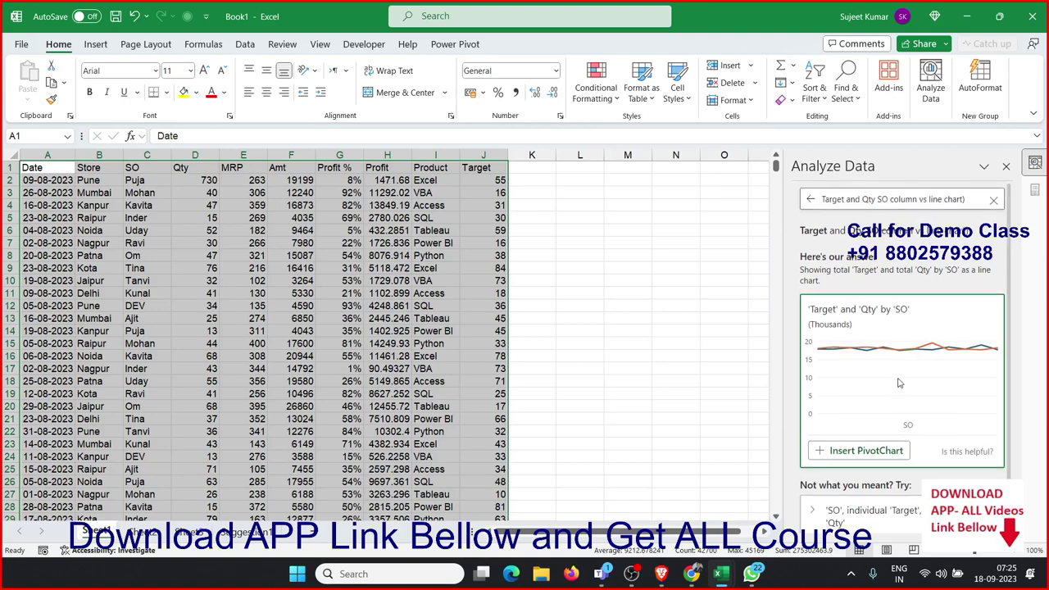
{"action": "scroll", "coordinate": [898, 383], "scroll_direction": "down", "scroll_amount": 1}
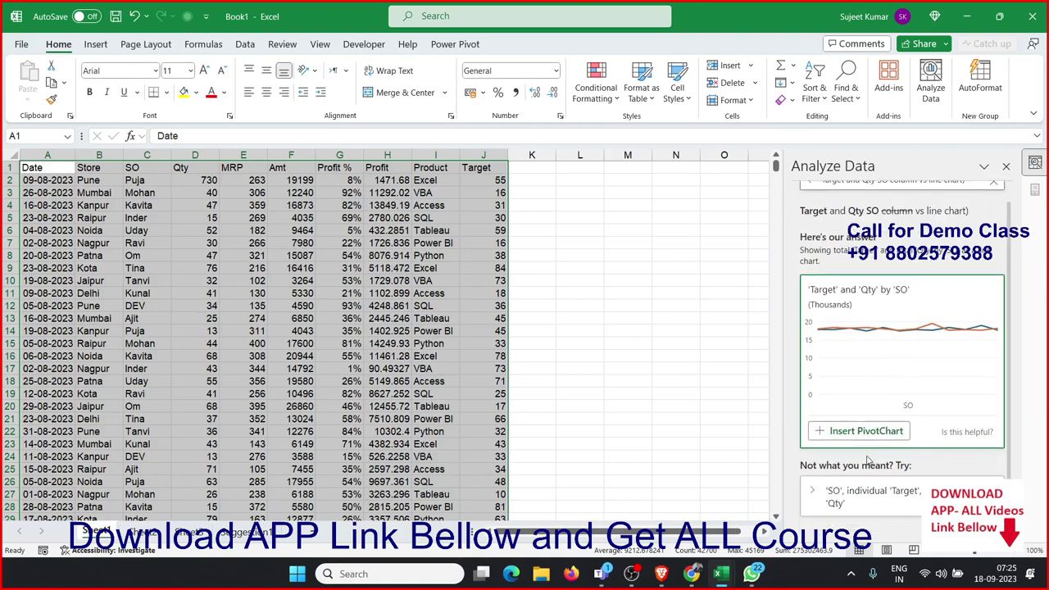
{"action": "scroll", "coordinate": [872, 456], "scroll_direction": "up", "scroll_amount": 1}
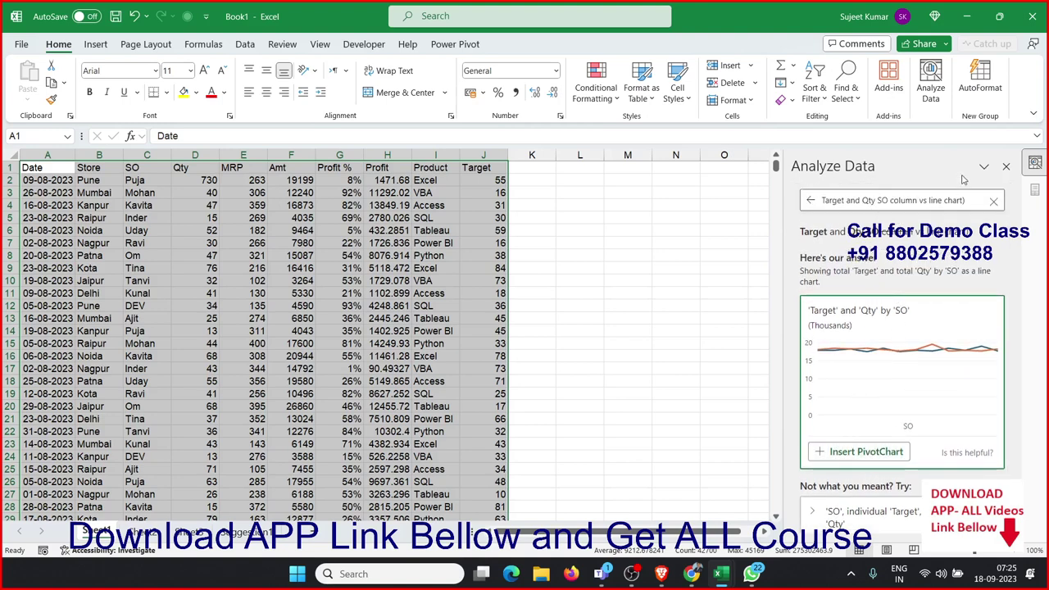
{"action": "left_click", "coordinate": [1004, 167]}
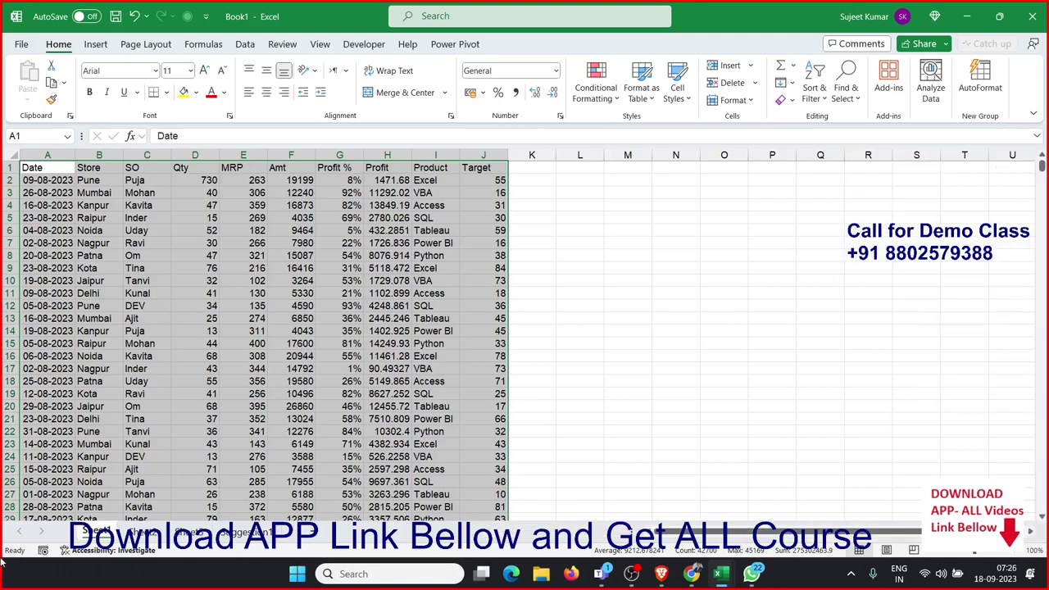
Permanently delete the Suggestion1 sheet containing the Qty-by-Store pivot table and pie chart.
{"action": "left_click", "coordinate": [237, 533]}
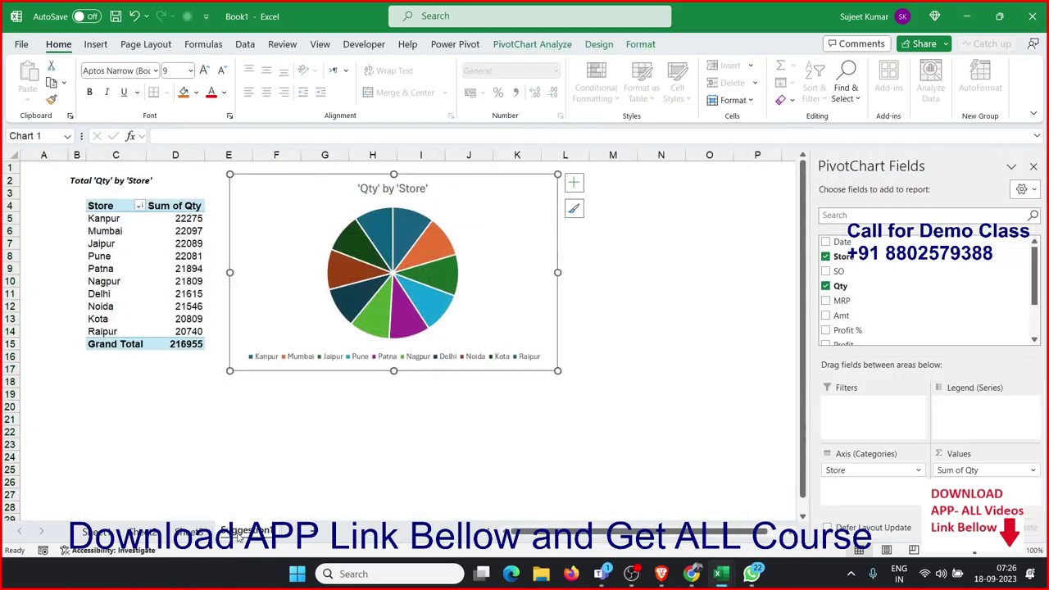
{"action": "right_click", "coordinate": [237, 533]}
{"action": "key", "text": "Escape"}
{"action": "right_click", "coordinate": [241, 532]}
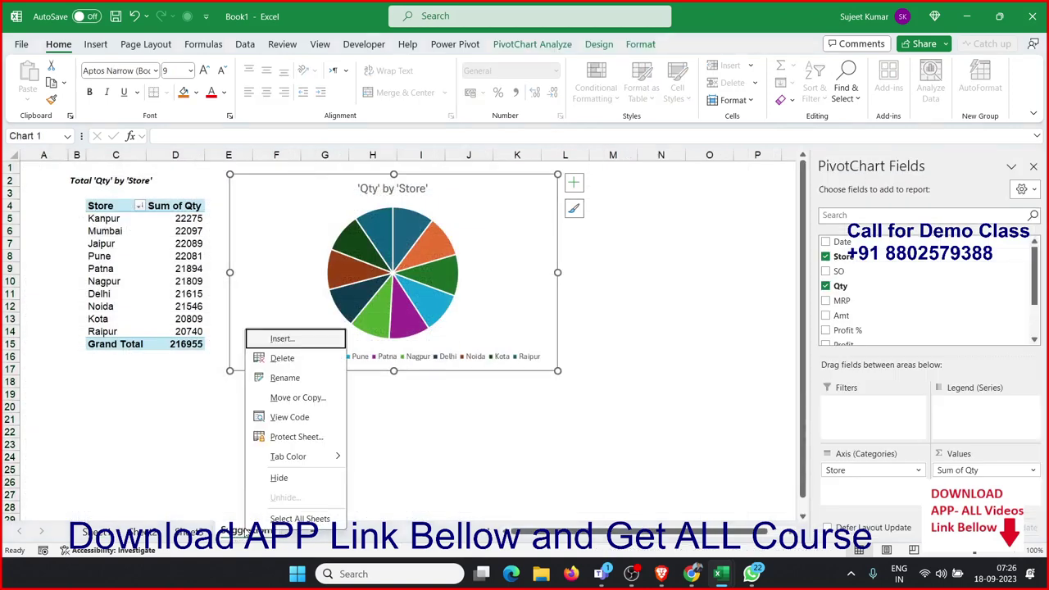
{"action": "left_click", "coordinate": [283, 357]}
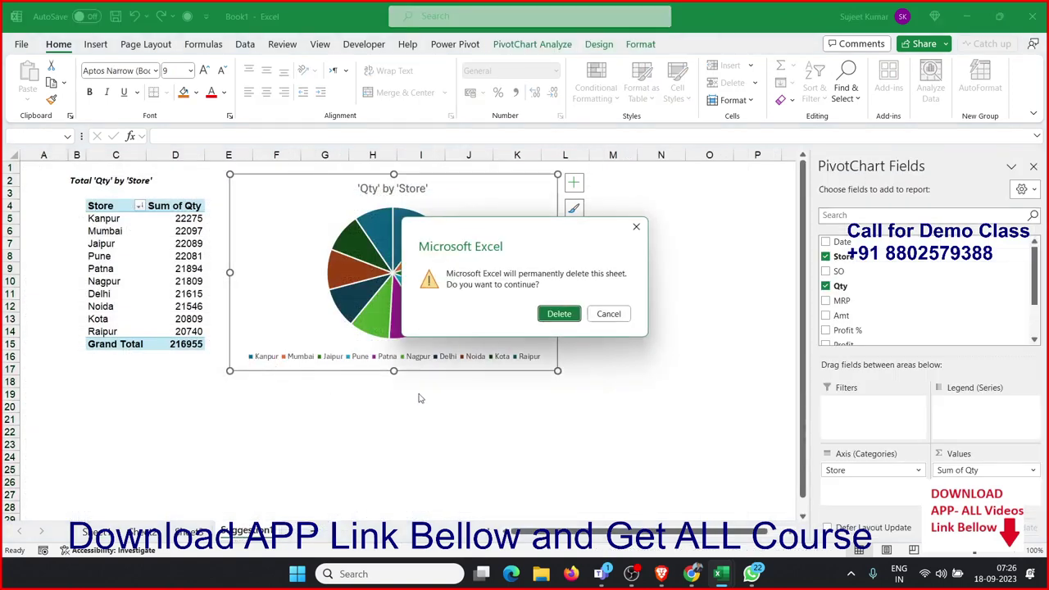
{"action": "left_click", "coordinate": [545, 318]}
Rename Sheet1 to 'Data'.
{"action": "left_click", "coordinate": [97, 532]}
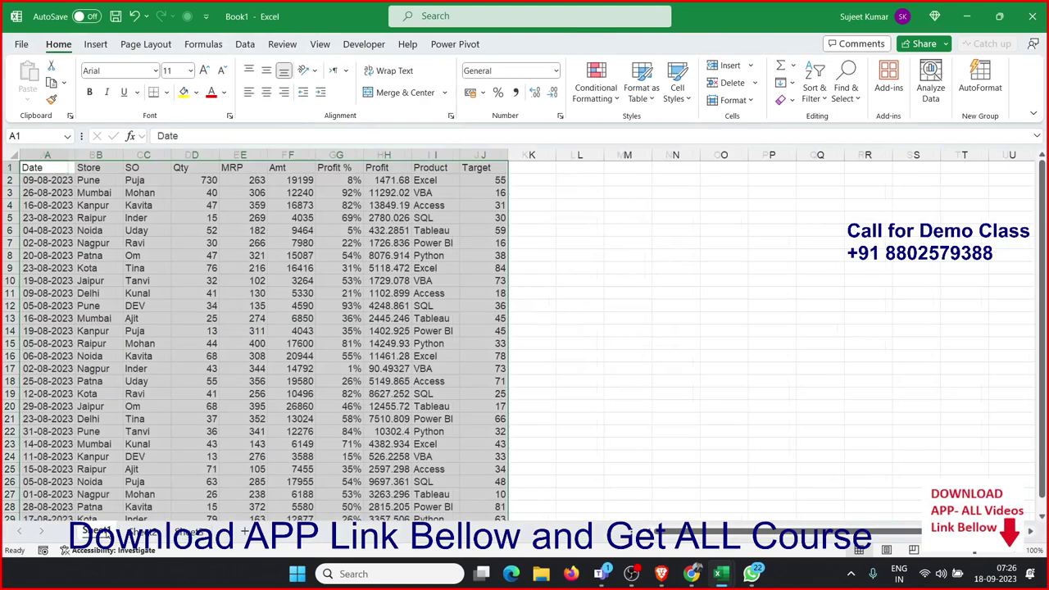
{"action": "type", "text": "Data"}
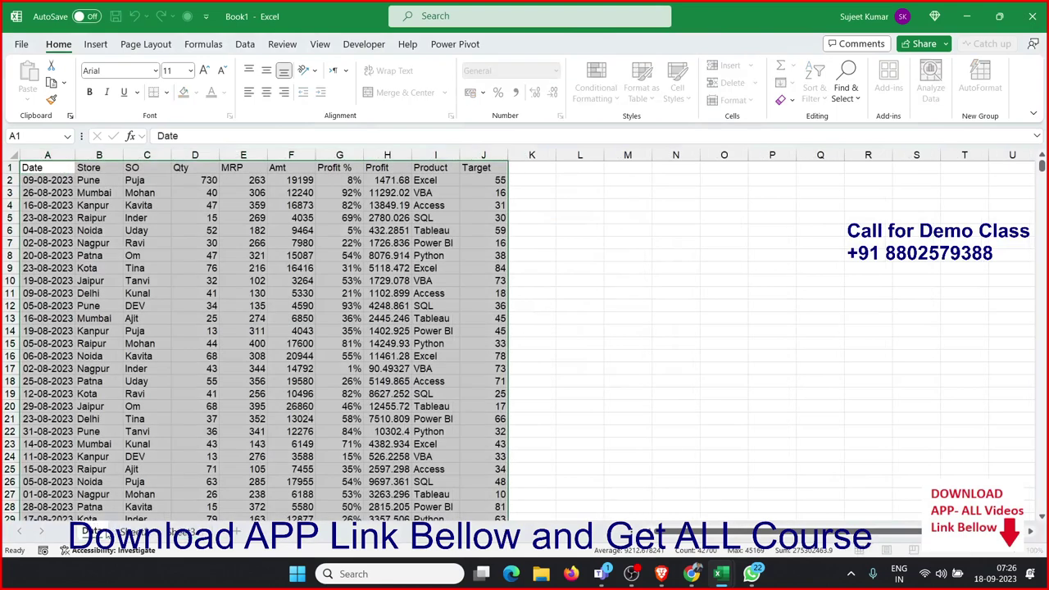
{"action": "left_click", "coordinate": [137, 410]}
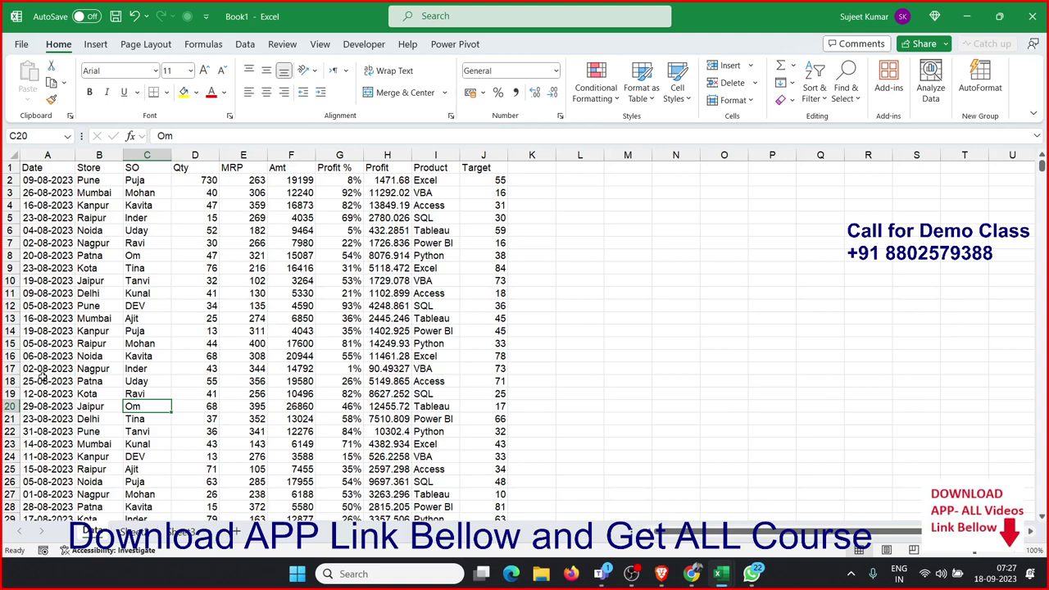
Scan the header row from the SO column out to Target and back to the first date.
{"action": "key", "text": "ctrl+Up"}
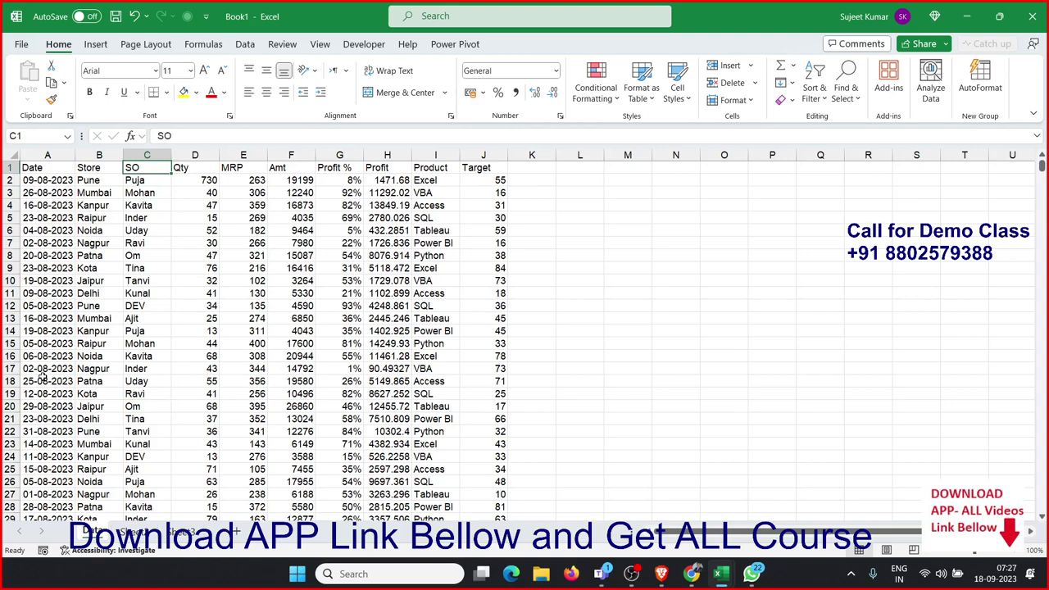
{"action": "key", "text": "Left"}
{"action": "key", "text": "Left"}
{"action": "key", "text": "Right"}
{"action": "key", "text": "Right"}
{"action": "key", "text": "Right"}
{"action": "key", "text": "Right"}
{"action": "key", "text": "Right"}
{"action": "key", "text": "Right"}
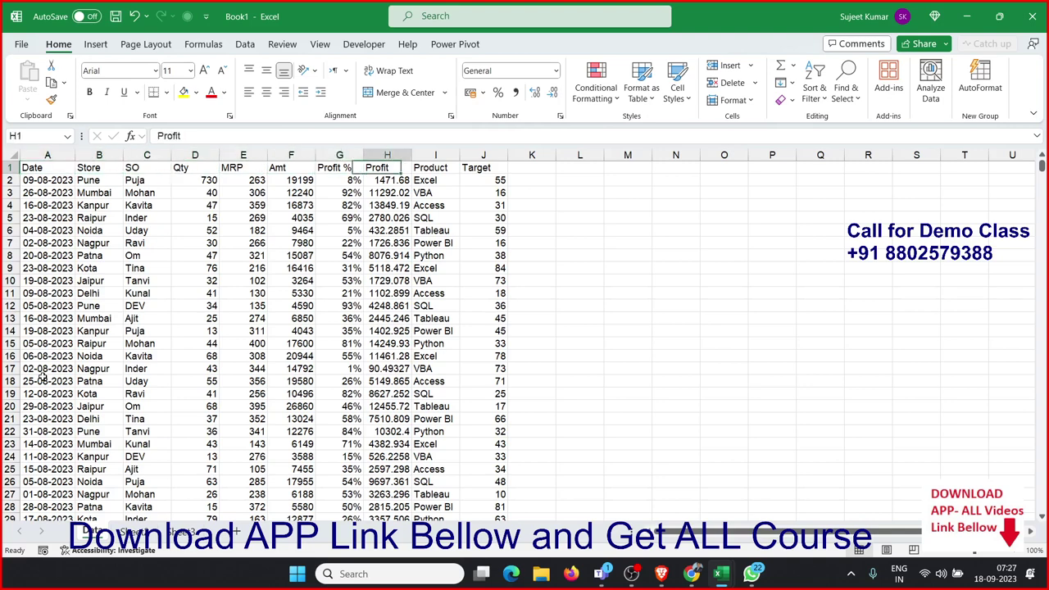
{"action": "key", "text": "Right"}
{"action": "key", "text": "Right"}
{"action": "key", "text": "Left"}
{"action": "key", "text": "Left"}
{"action": "key", "text": "Left"}
{"action": "key", "text": "Left"}
{"action": "key", "text": "Left"}
{"action": "key", "text": "Left"}
{"action": "key", "text": "Left"}
{"action": "key", "text": "Left"}
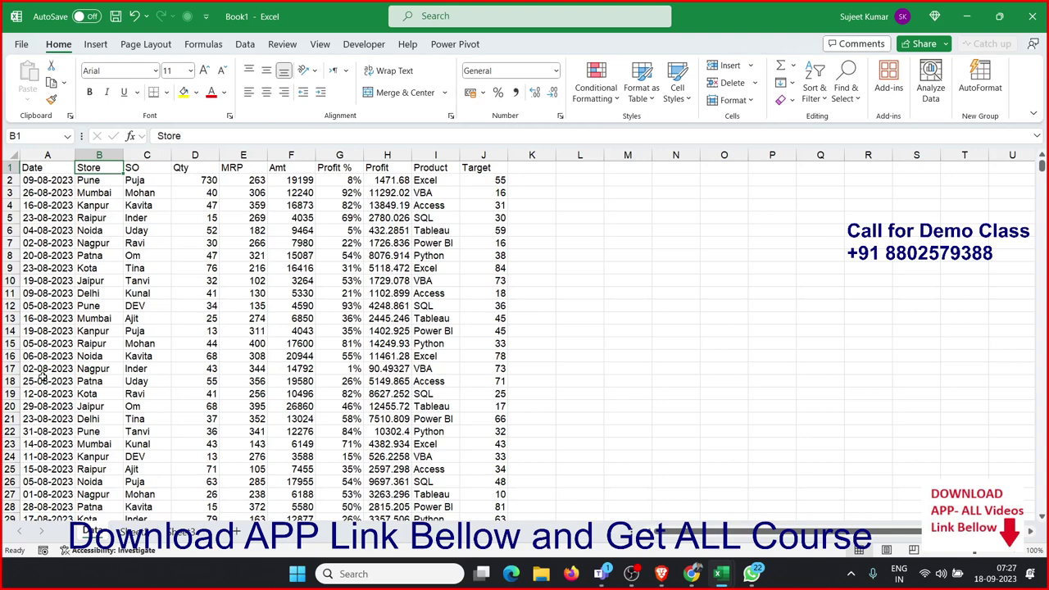
{"action": "key", "text": "Right"}
{"action": "key", "text": "Right"}
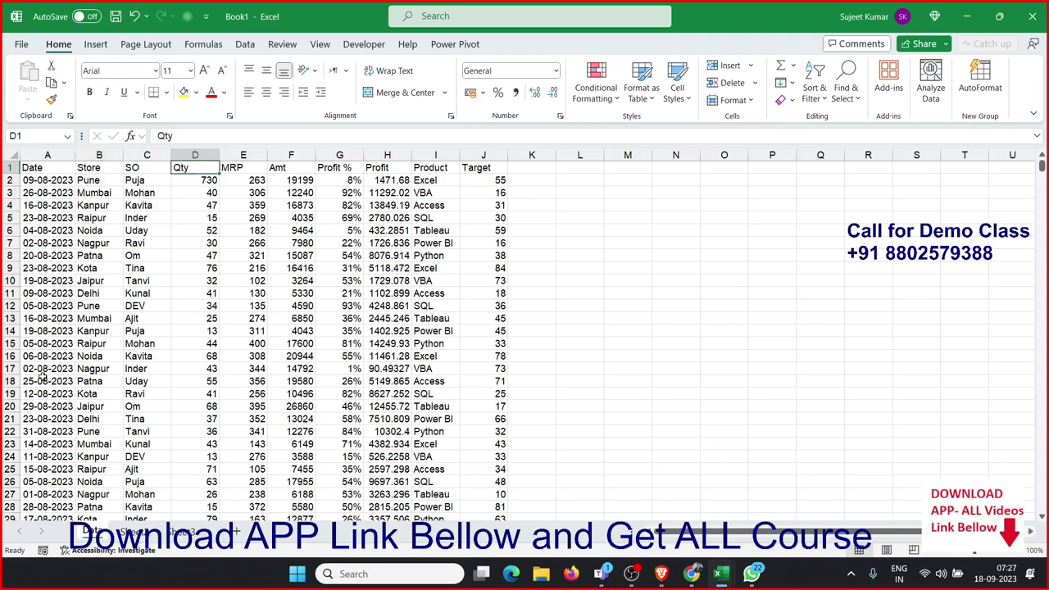
{"action": "key", "text": "Right"}
{"action": "key", "text": "Right"}
{"action": "key", "text": "Right"}
{"action": "key", "text": "Right"}
{"action": "key", "text": "Right"}
{"action": "key", "text": "Right"}
{"action": "key", "text": "Left"}
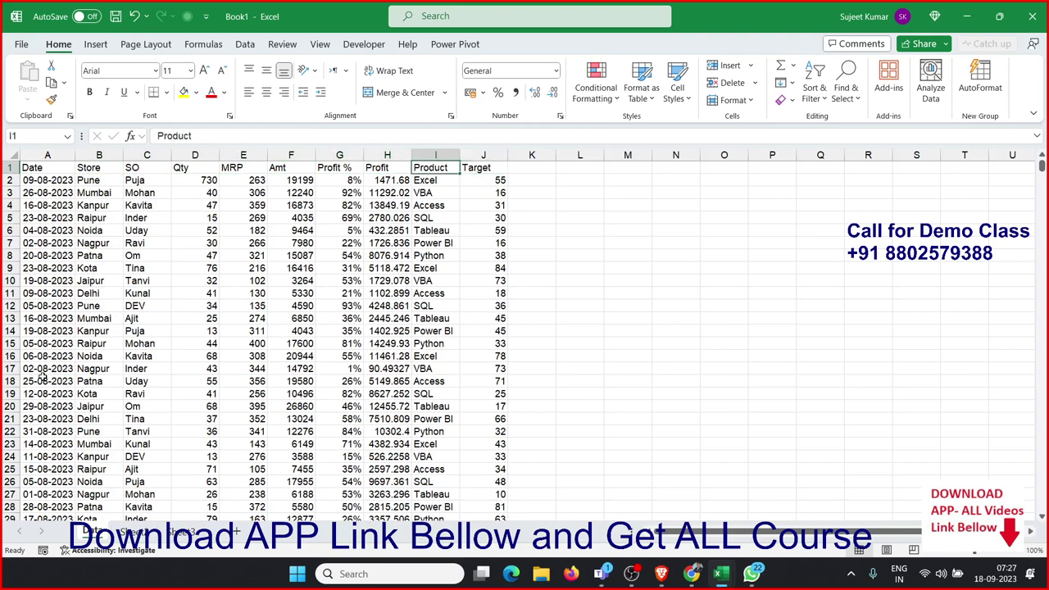
{"action": "key", "text": "Left"}
{"action": "key", "text": "Left"}
{"action": "key", "text": "Left"}
{"action": "key", "text": "Down"}
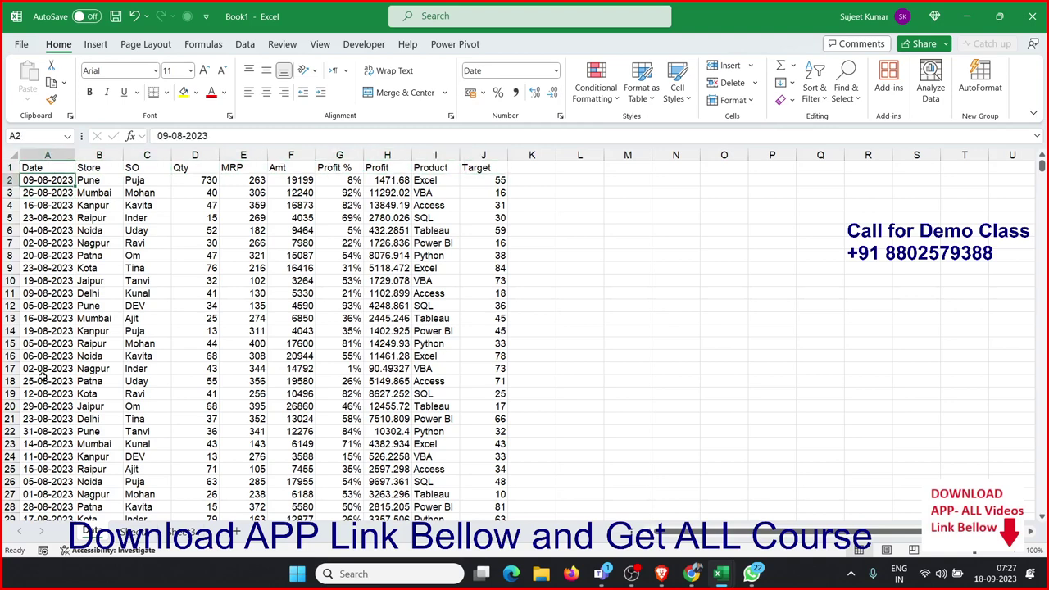
Review each header from Date to Target, checking the first Profit %, Profit, Product and Target values.
{"action": "key", "text": "Up"}
{"action": "key", "text": "Right"}
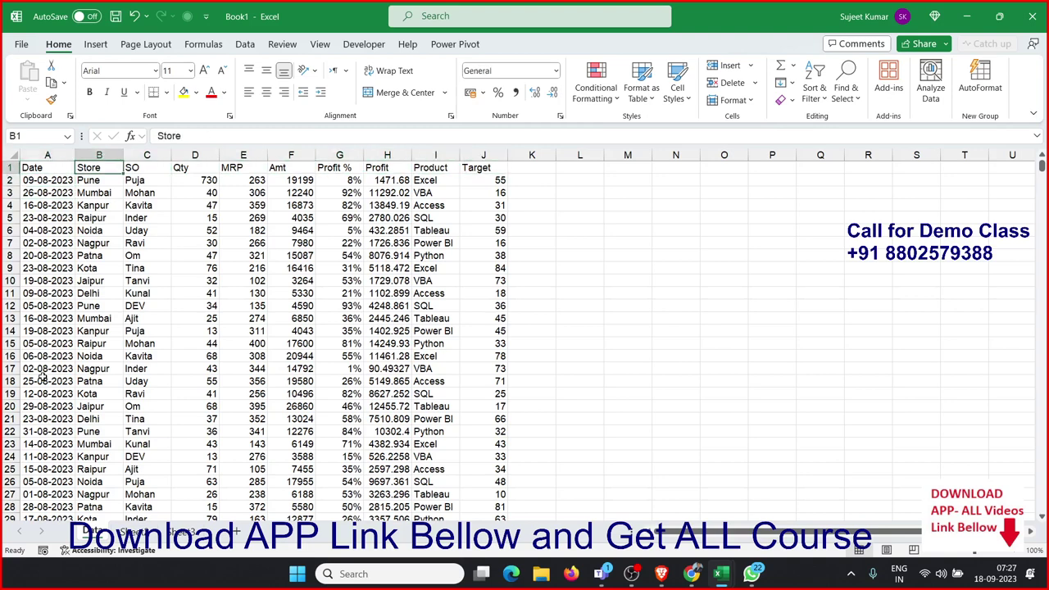
{"action": "key", "text": "Right"}
{"action": "key", "text": "Right"}
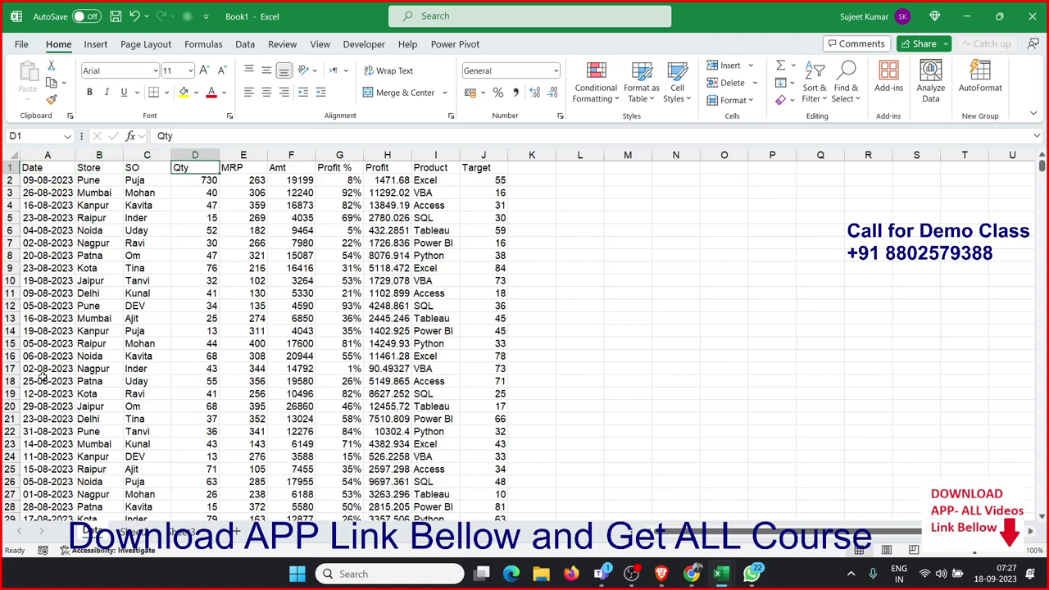
{"action": "key", "text": "Right"}
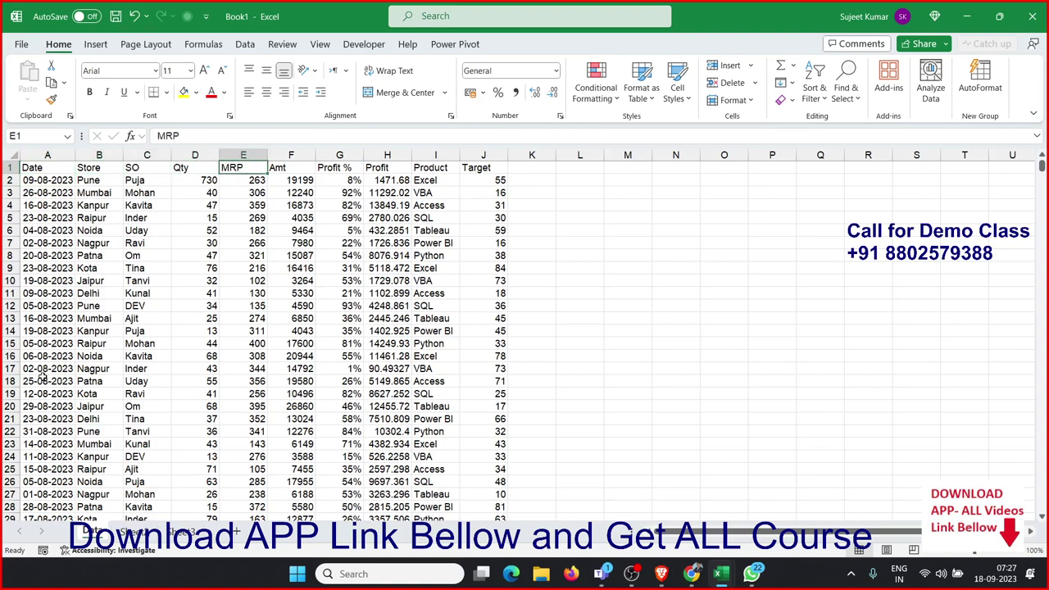
{"action": "key", "text": "Right"}
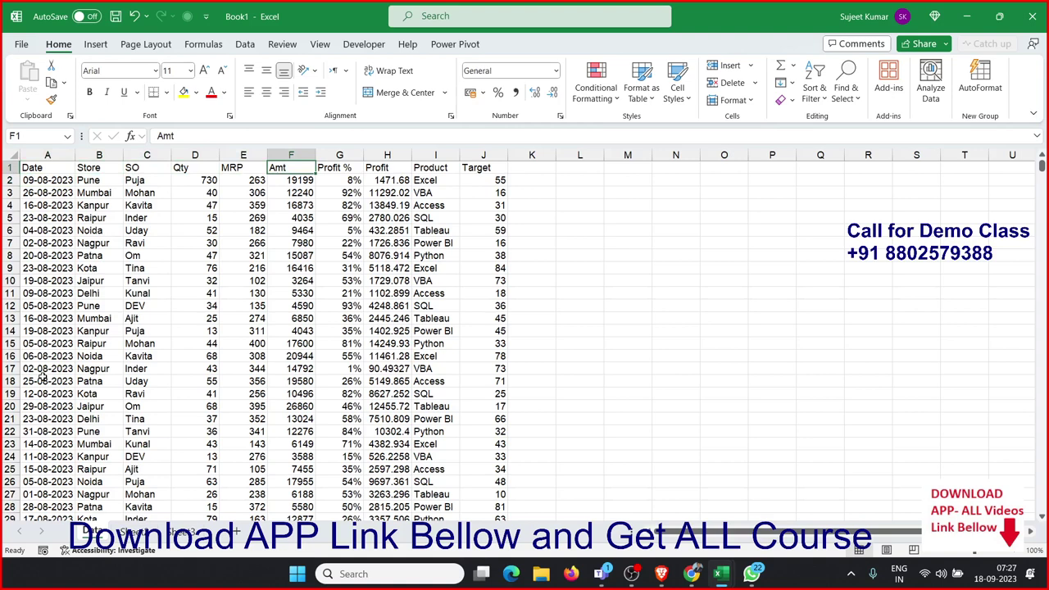
{"action": "key", "text": "Right"}
{"action": "key", "text": "Down"}
{"action": "key", "text": "Up"}
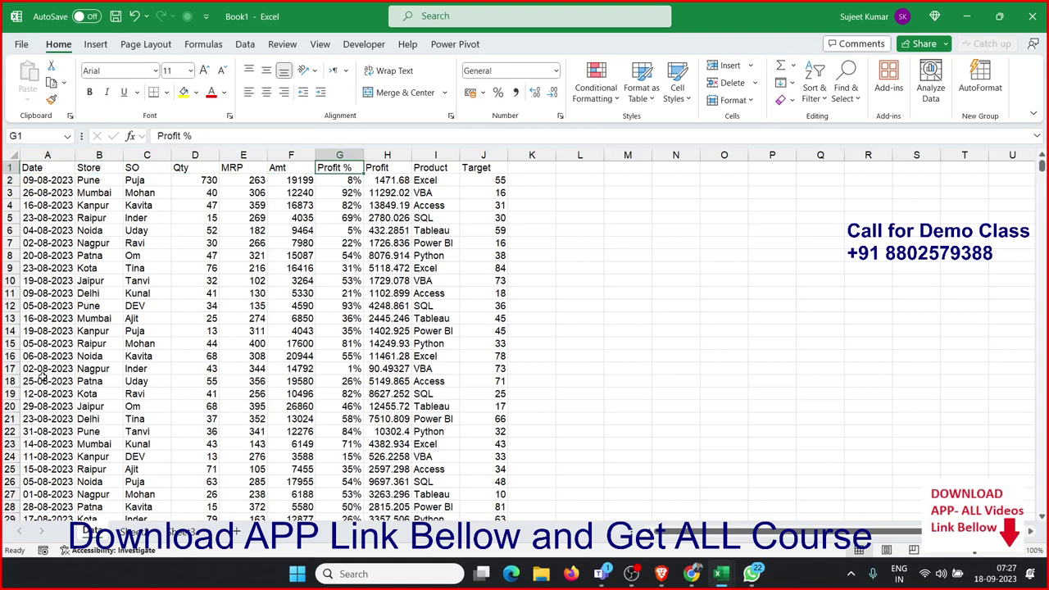
{"action": "key", "text": "Right"}
{"action": "key", "text": "Down"}
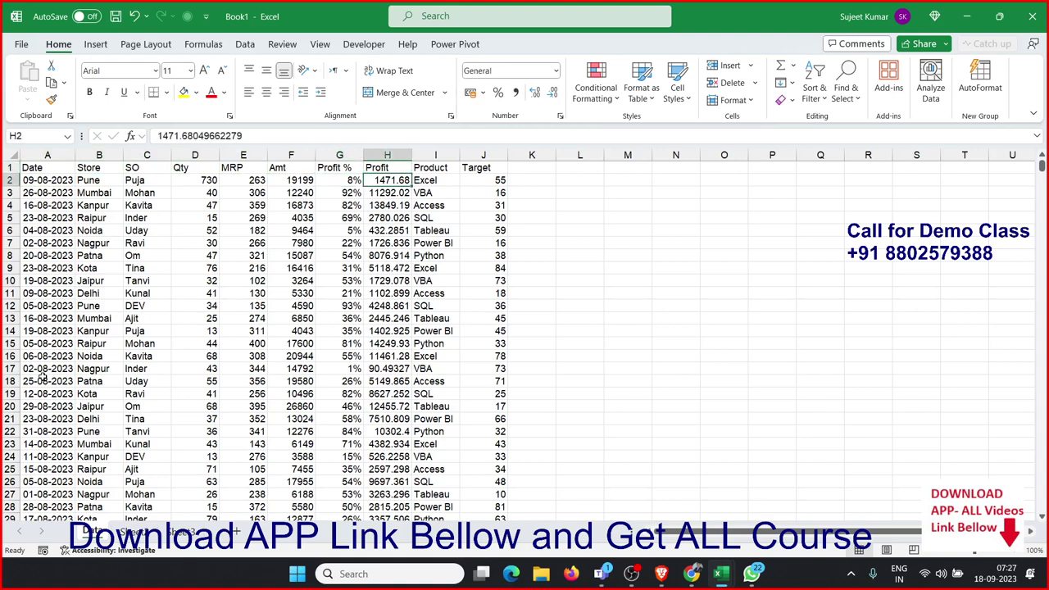
{"action": "key", "text": "Right"}
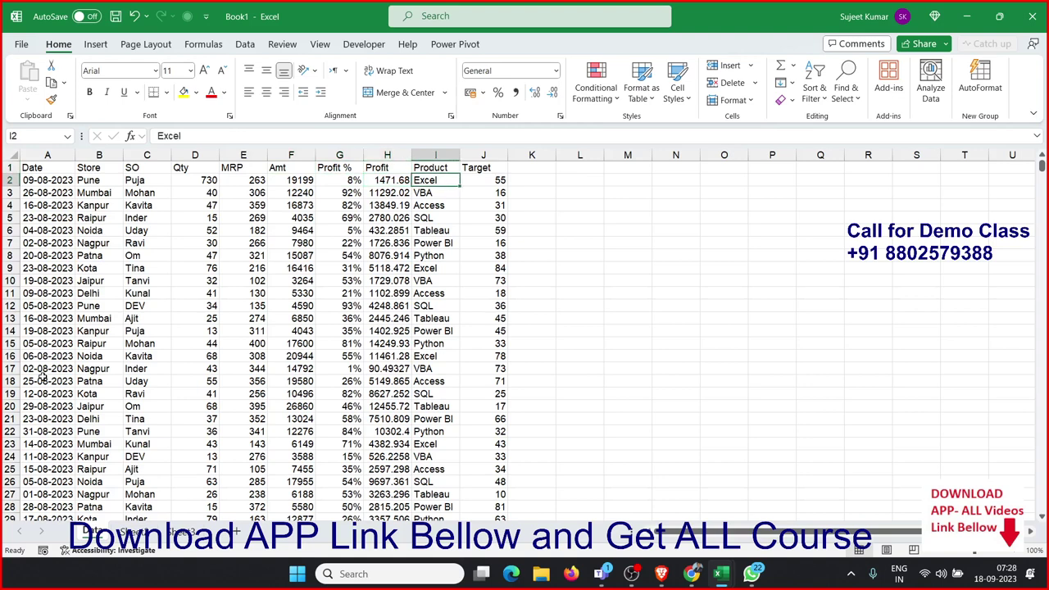
{"action": "key", "text": "Right"}
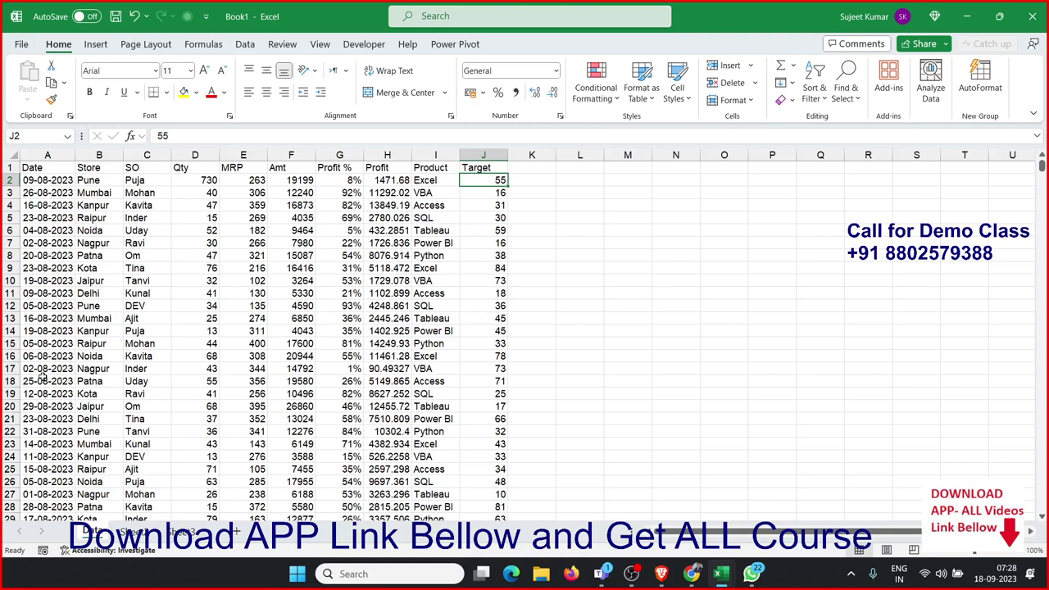
{"action": "key", "text": "Left"}
{"action": "key", "text": "Left"}
{"action": "key", "text": "Left"}
{"action": "key", "text": "Left"}
{"action": "key", "text": "Left"}
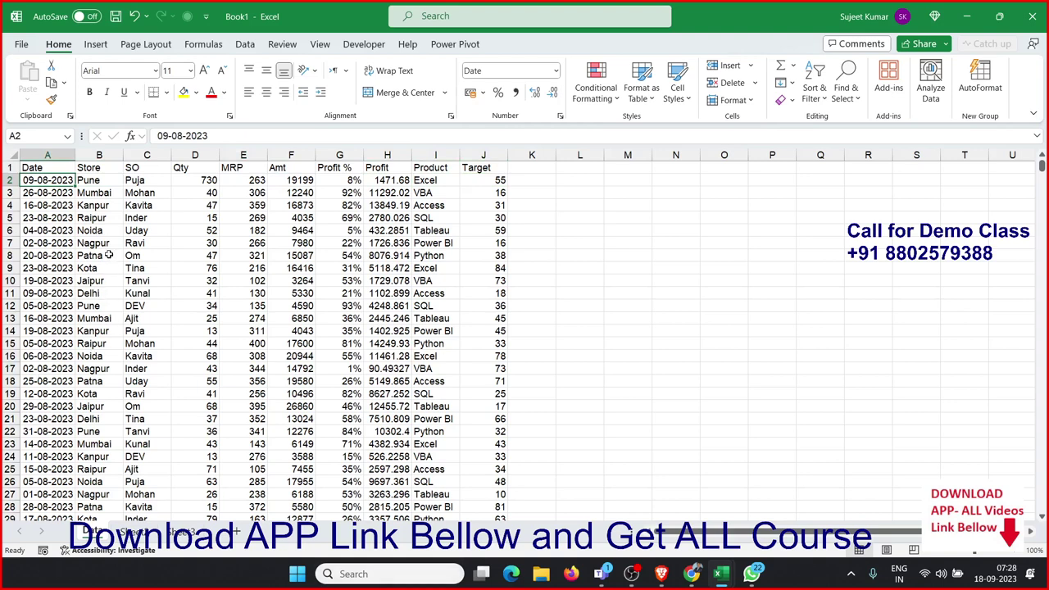
Select the SO, Qty and Target columns, then return the active cell to A1 with Insert showing.
{"action": "left_click", "coordinate": [145, 155]}
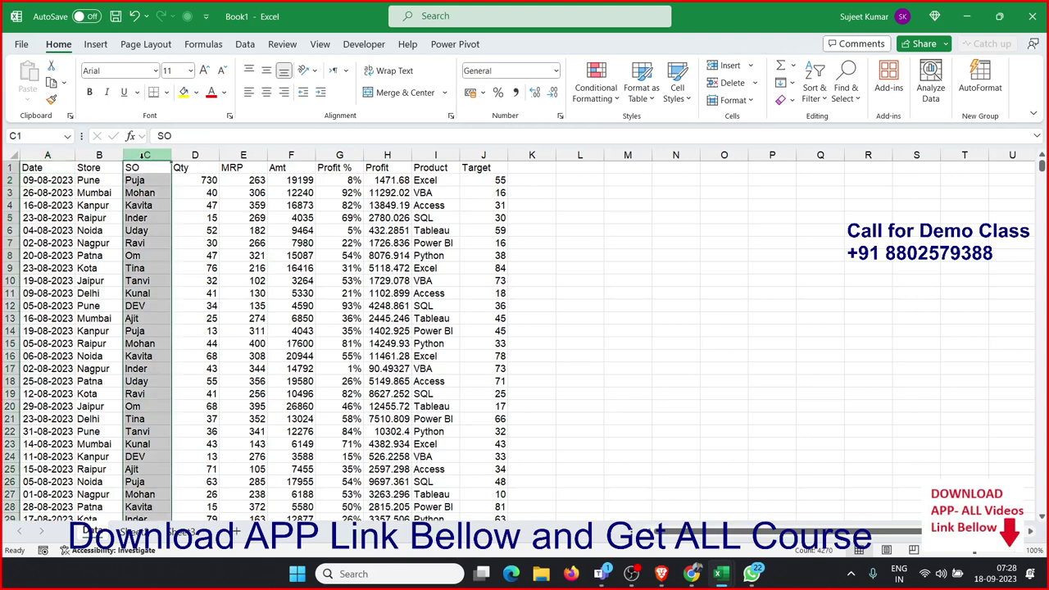
{"action": "left_click", "coordinate": [195, 154]}
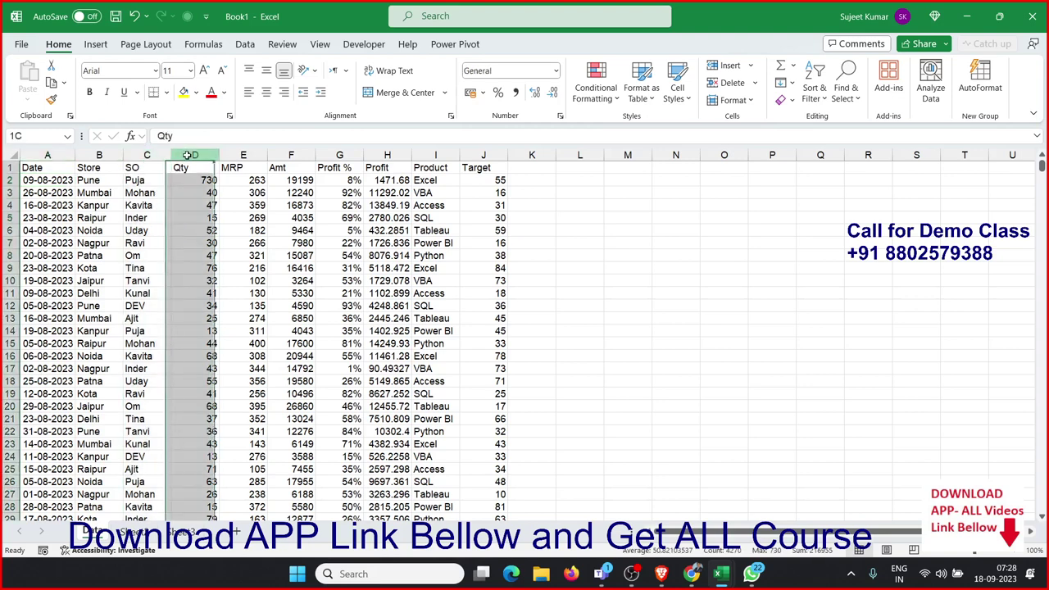
{"action": "left_click", "coordinate": [475, 153]}
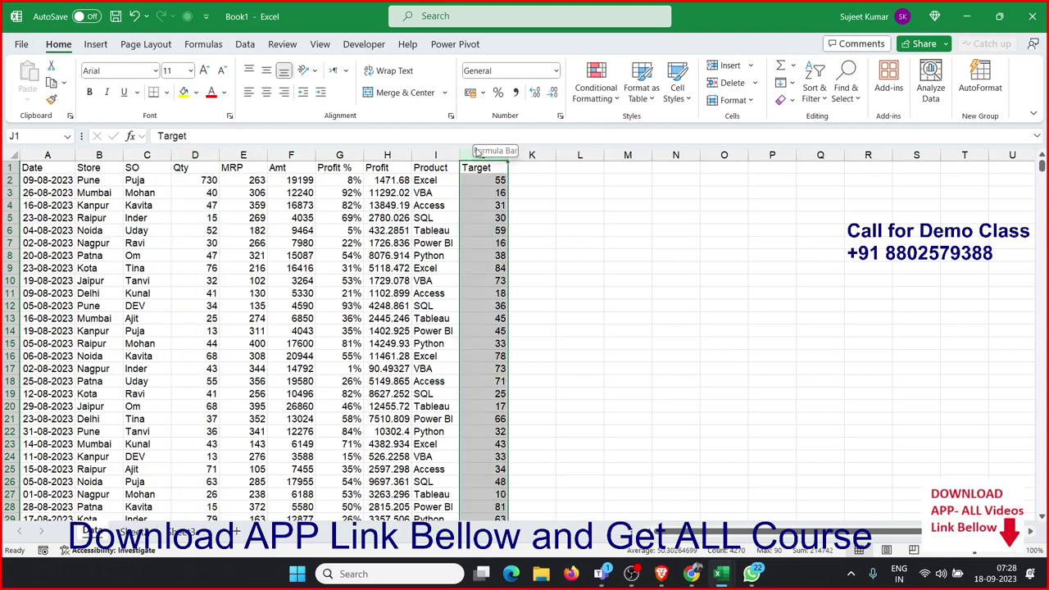
{"action": "left_click", "coordinate": [204, 185]}
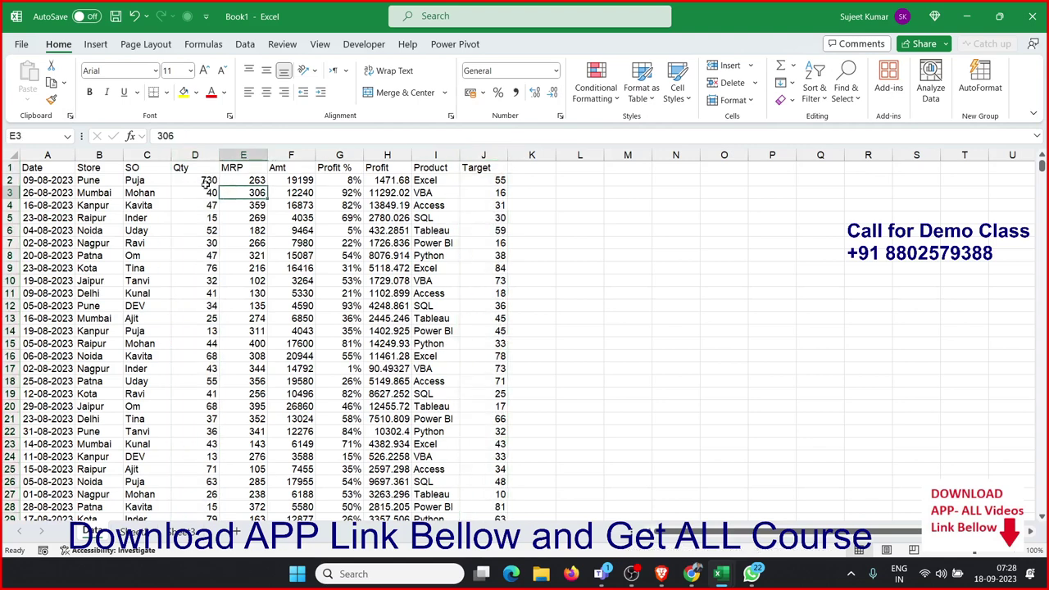
{"action": "left_click", "coordinate": [58, 166]}
{"action": "left_click", "coordinate": [95, 44]}
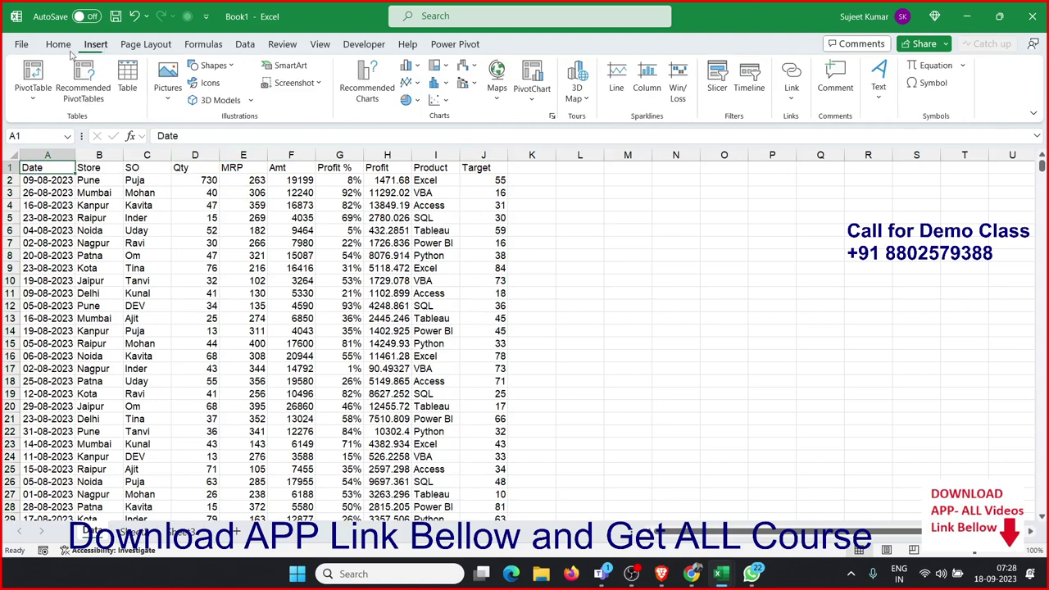
Create a PivotTable from Data!$A$1:$J$4270 on a new worksheet, glancing back at the Data sheet.
{"action": "left_click", "coordinate": [29, 78]}
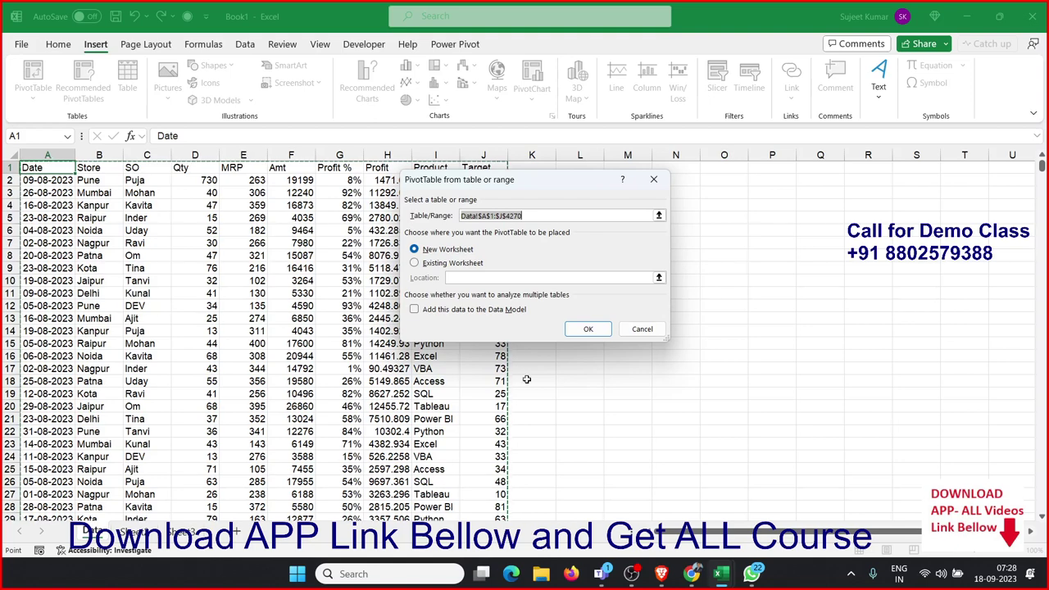
{"action": "left_click", "coordinate": [587, 328]}
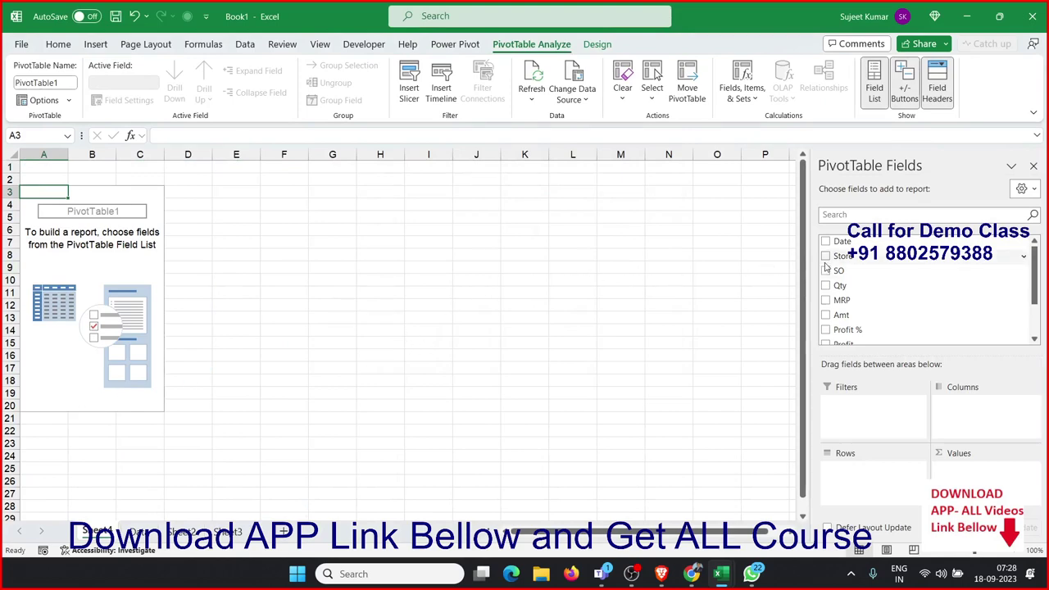
{"action": "left_click_drag", "start_coordinate": [842, 257], "coordinate": [845, 259]}
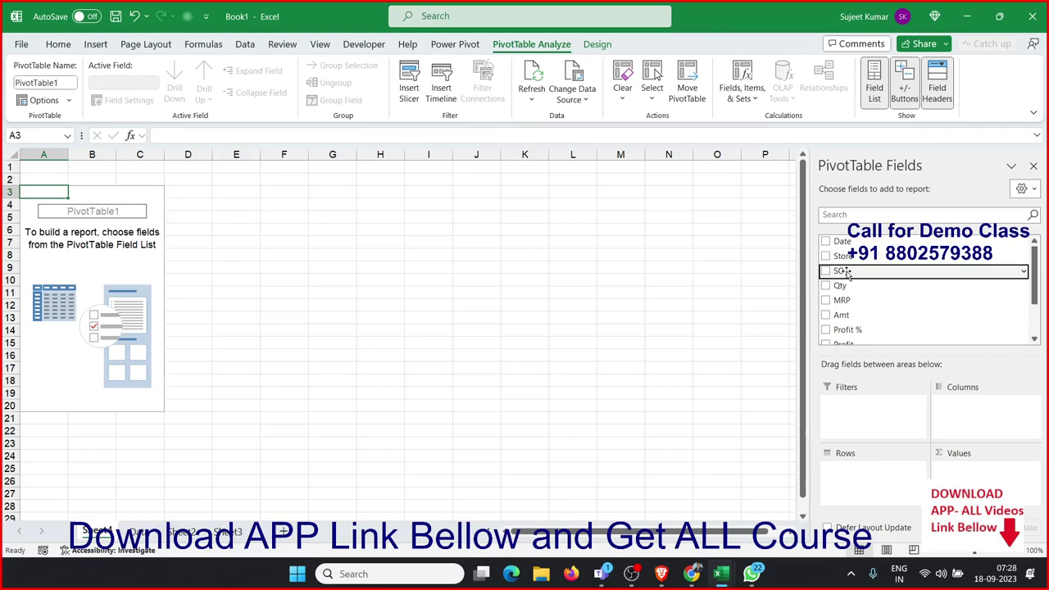
{"action": "left_click", "coordinate": [140, 531]}
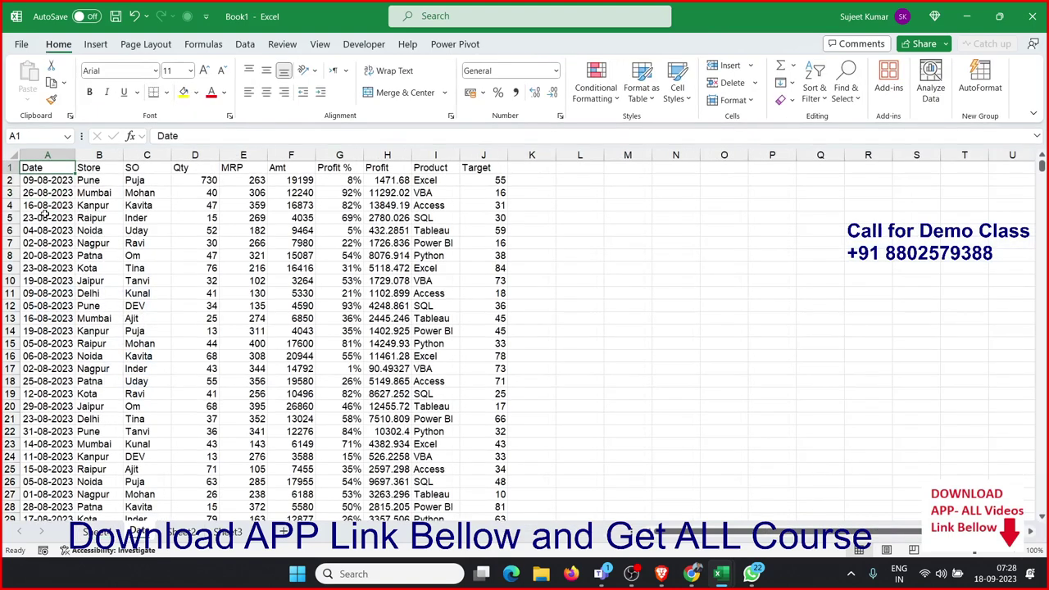
{"action": "left_click_drag", "start_coordinate": [54, 169], "coordinate": [483, 167]}
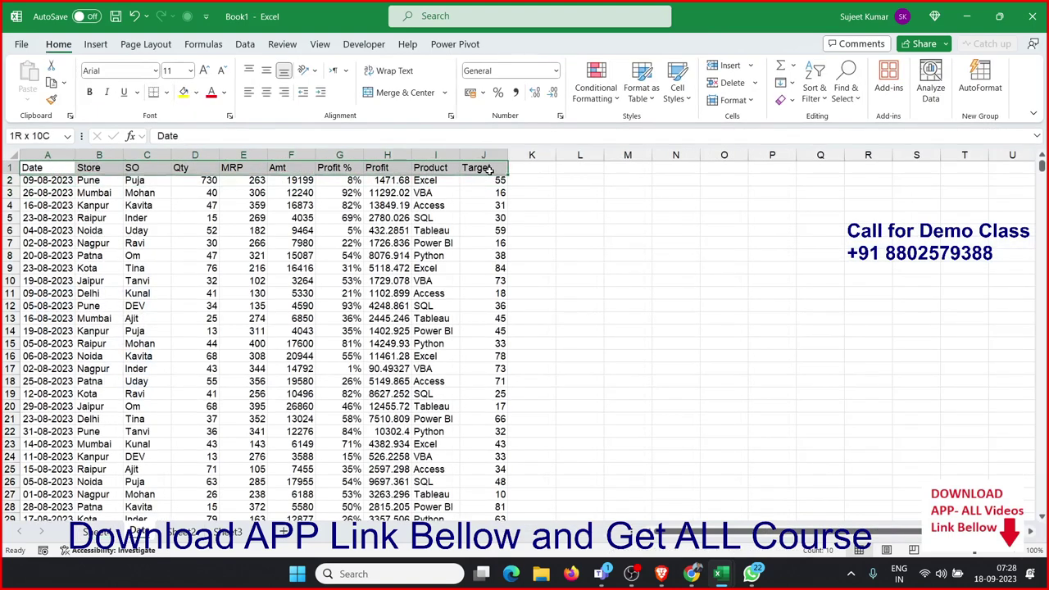
{"action": "left_click", "coordinate": [105, 533]}
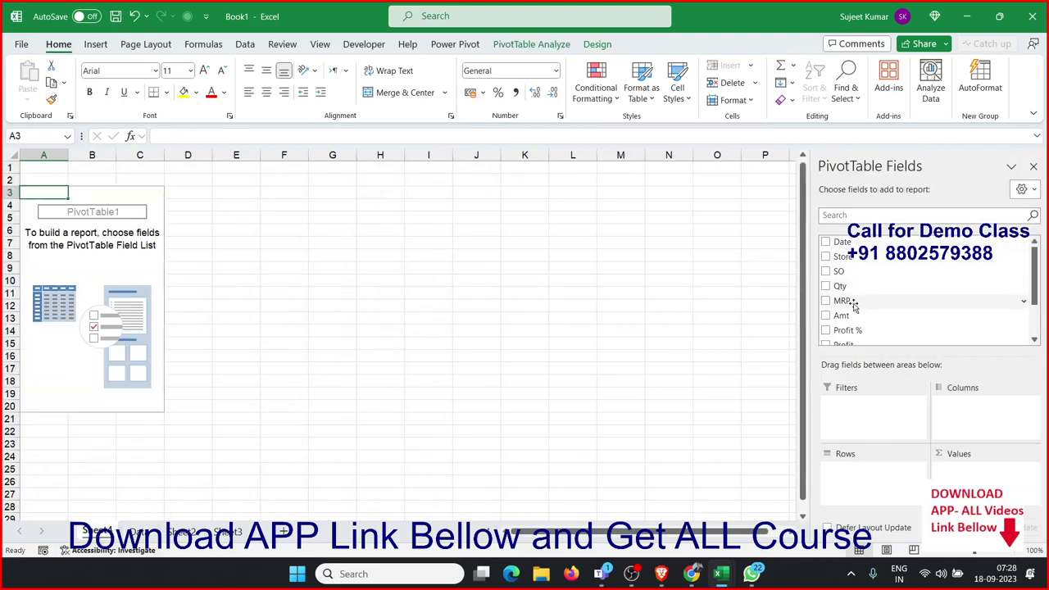
Place the SO salesperson names in the pivot's Rows area.
{"action": "scroll", "coordinate": [1034, 277], "scroll_direction": "down", "scroll_amount": 2}
{"action": "scroll", "coordinate": [1033, 279], "scroll_direction": "up", "scroll_amount": 2}
{"action": "left_click_drag", "start_coordinate": [852, 275], "coordinate": [871, 483]}
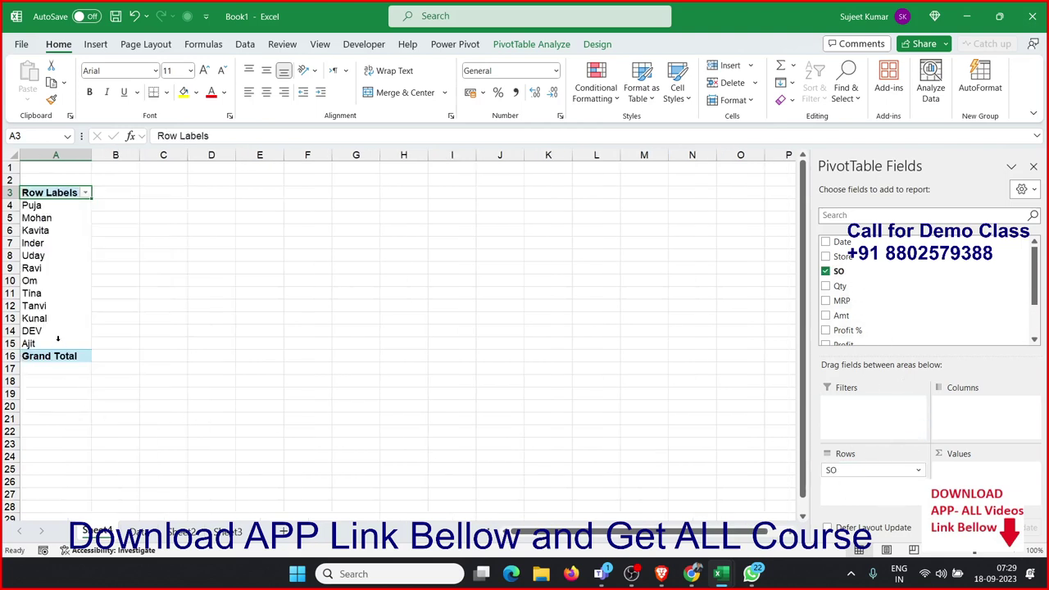
{"action": "left_click", "coordinate": [57, 337]}
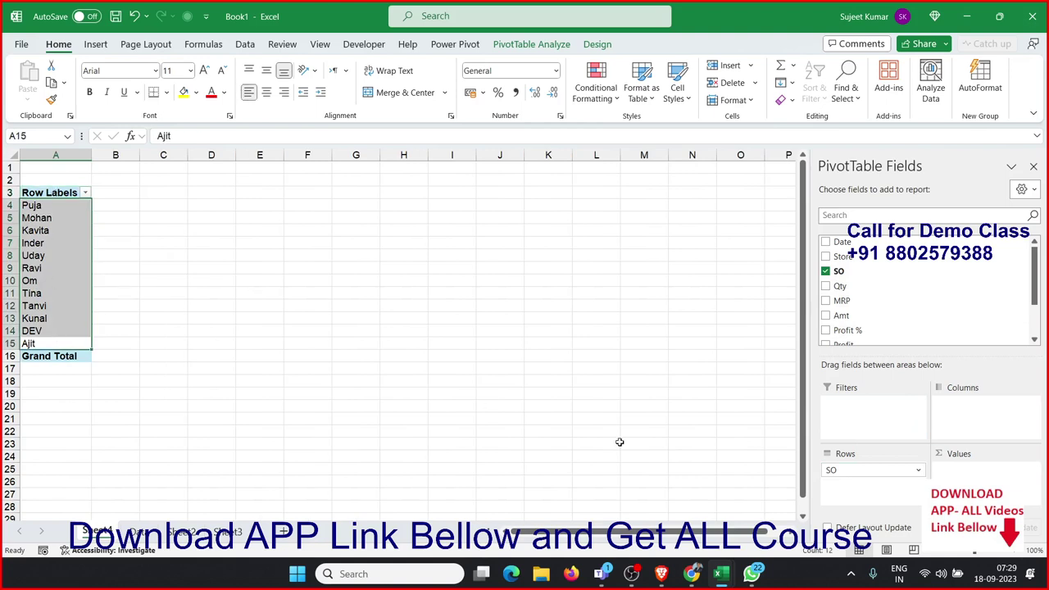
{"action": "mouse_move", "coordinate": [888, 469]}
{"action": "left_mouse_down"}
{"action": "mouse_move", "coordinate": [902, 487]}
{"action": "mouse_move", "coordinate": [977, 412]}
{"action": "mouse_move", "coordinate": [916, 483]}
{"action": "left_mouse_up"}
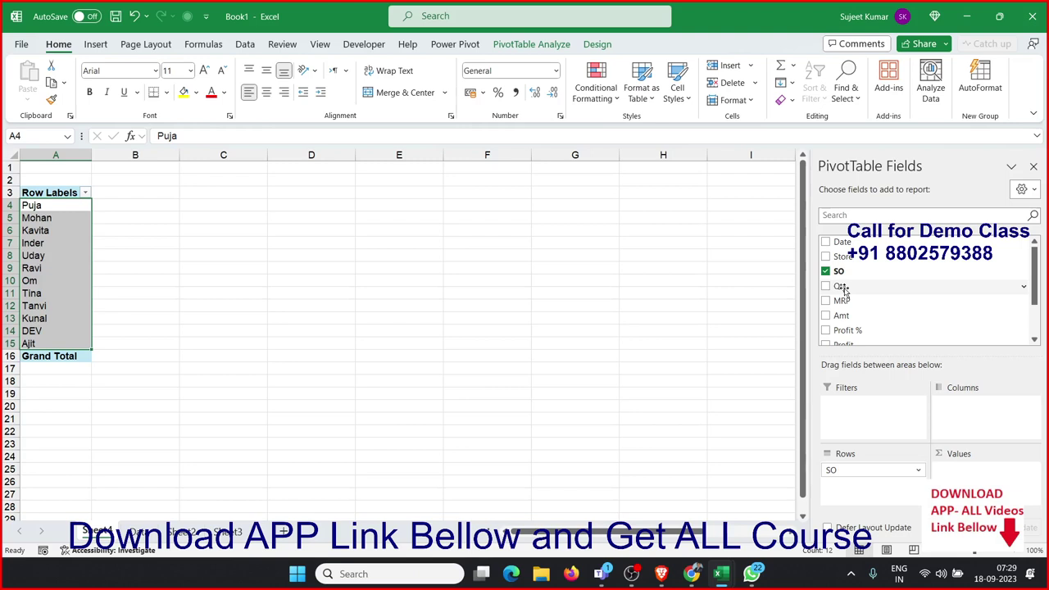
Add Qty and Target as summed values, then select the whole pivot A3:C16.
{"action": "left_click_drag", "start_coordinate": [844, 291], "coordinate": [979, 472]}
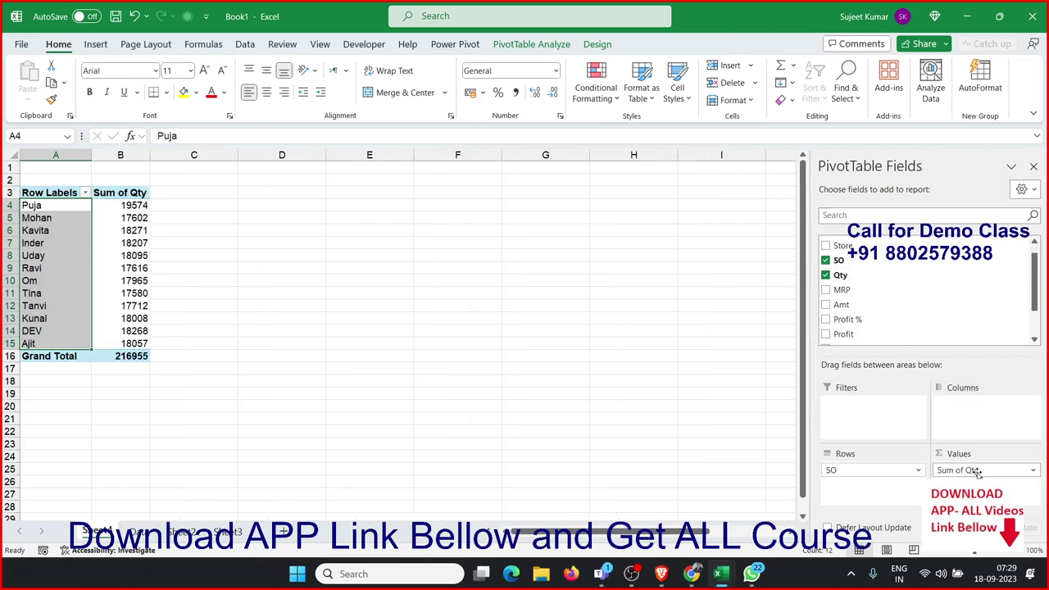
{"action": "scroll", "coordinate": [848, 322], "scroll_direction": "down", "scroll_amount": 4}
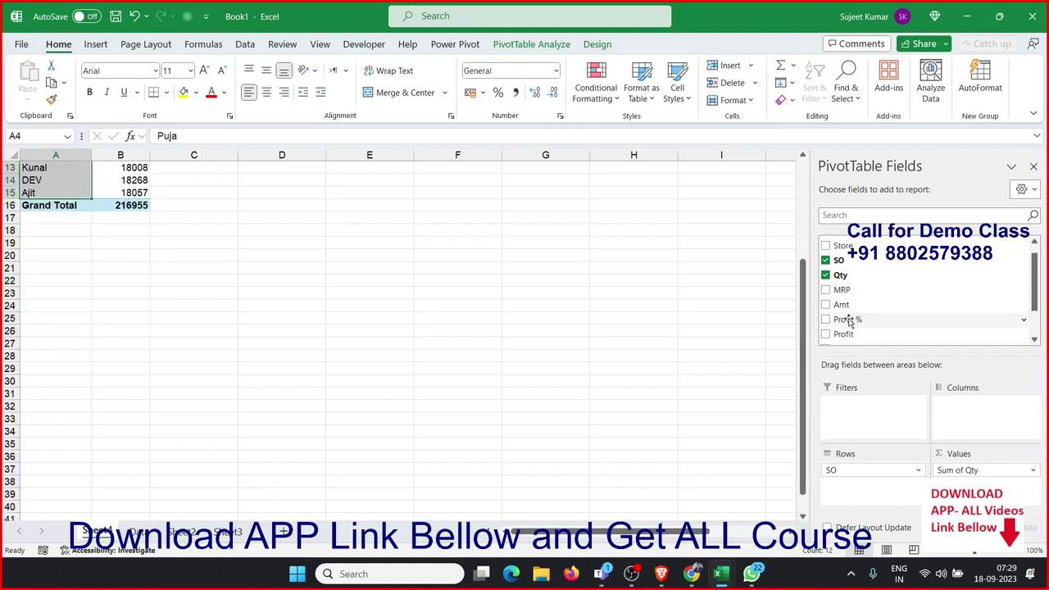
{"action": "scroll", "coordinate": [848, 322], "scroll_direction": "up", "scroll_amount": 2}
{"action": "mouse_move", "coordinate": [843, 334]}
{"action": "left_mouse_down"}
{"action": "mouse_move", "coordinate": [963, 479]}
{"action": "mouse_move", "coordinate": [960, 305]}
{"action": "left_mouse_up"}
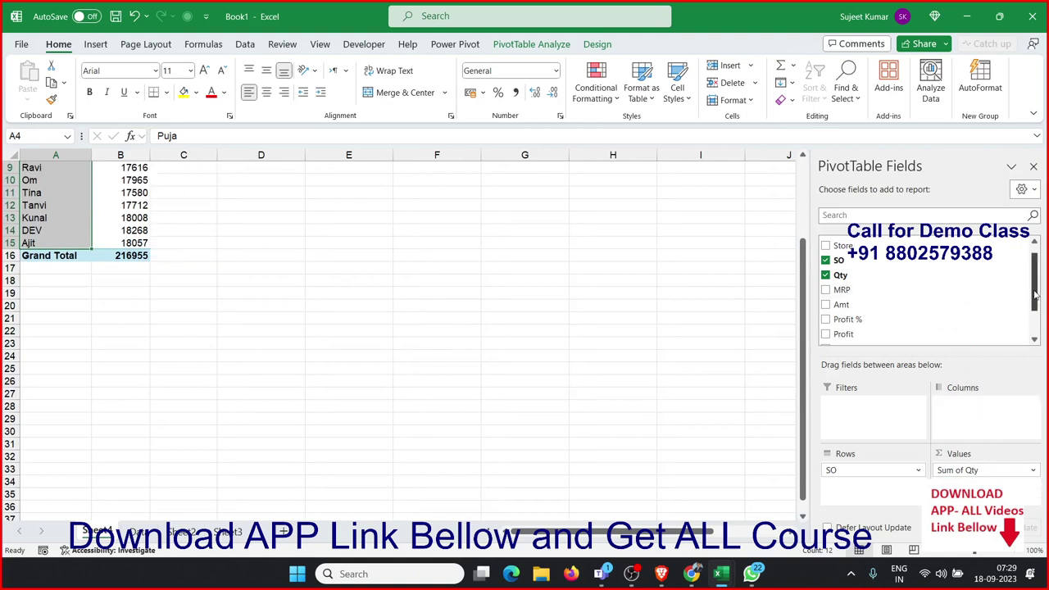
{"action": "left_click_drag", "start_coordinate": [1033, 295], "coordinate": [1034, 321]}
{"action": "left_click_drag", "start_coordinate": [901, 323], "coordinate": [958, 458]}
{"action": "left_click", "coordinate": [195, 244]}
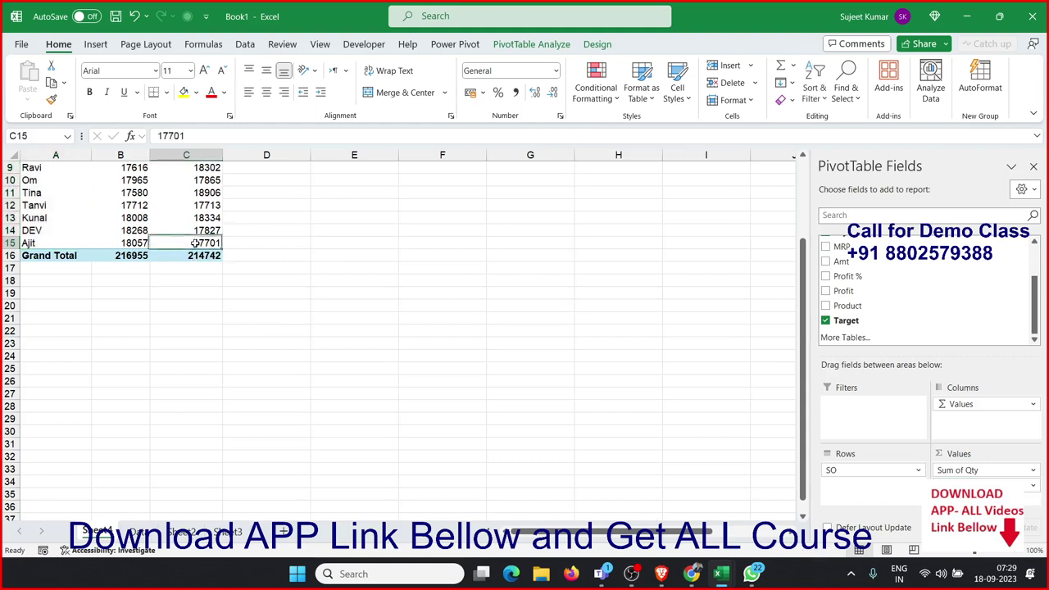
{"action": "scroll", "coordinate": [195, 243], "scroll_direction": "up", "scroll_amount": 3}
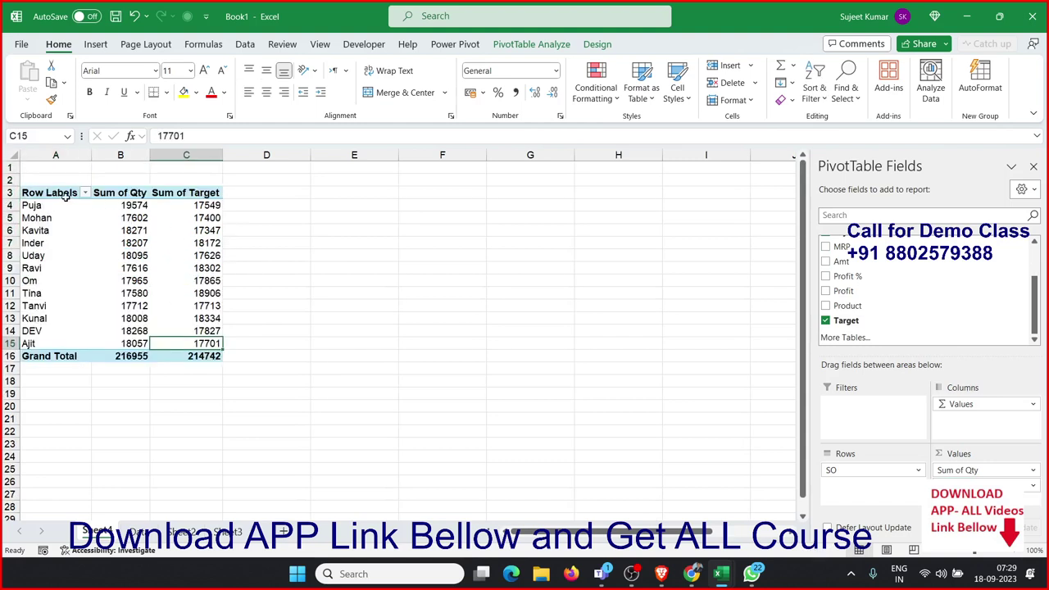
{"action": "left_click_drag", "start_coordinate": [65, 196], "coordinate": [188, 360]}
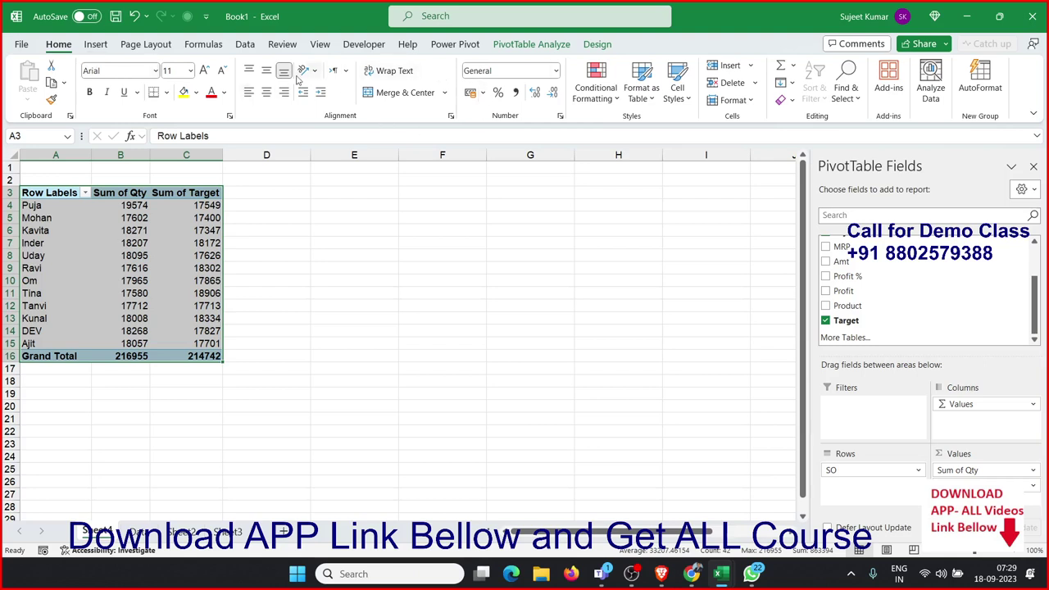
Give the pivot all borders and the blue style with black header and total rows.
{"action": "left_click", "coordinate": [167, 93]}
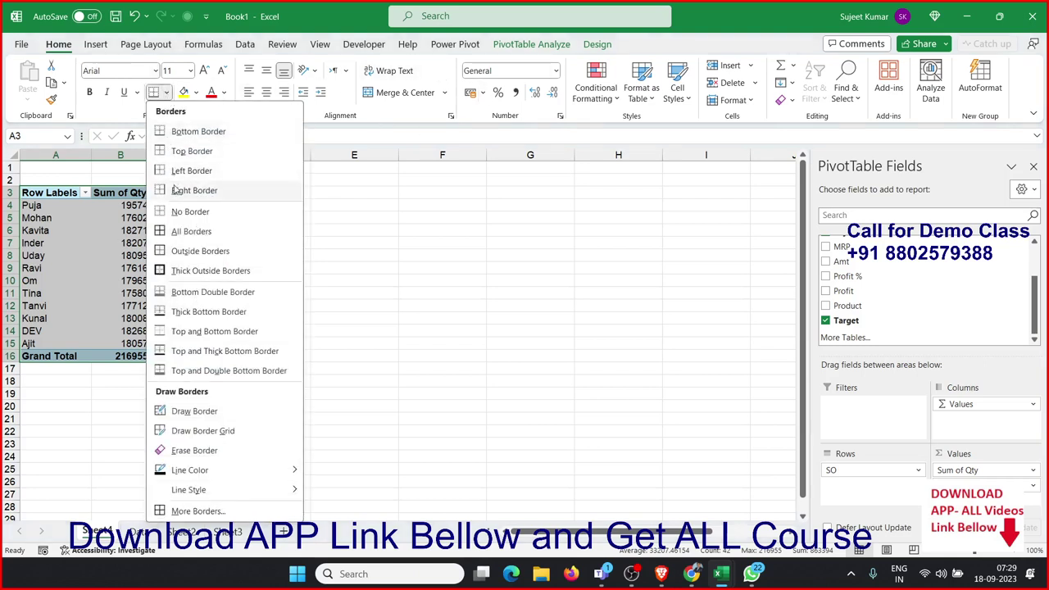
{"action": "left_click", "coordinate": [171, 231]}
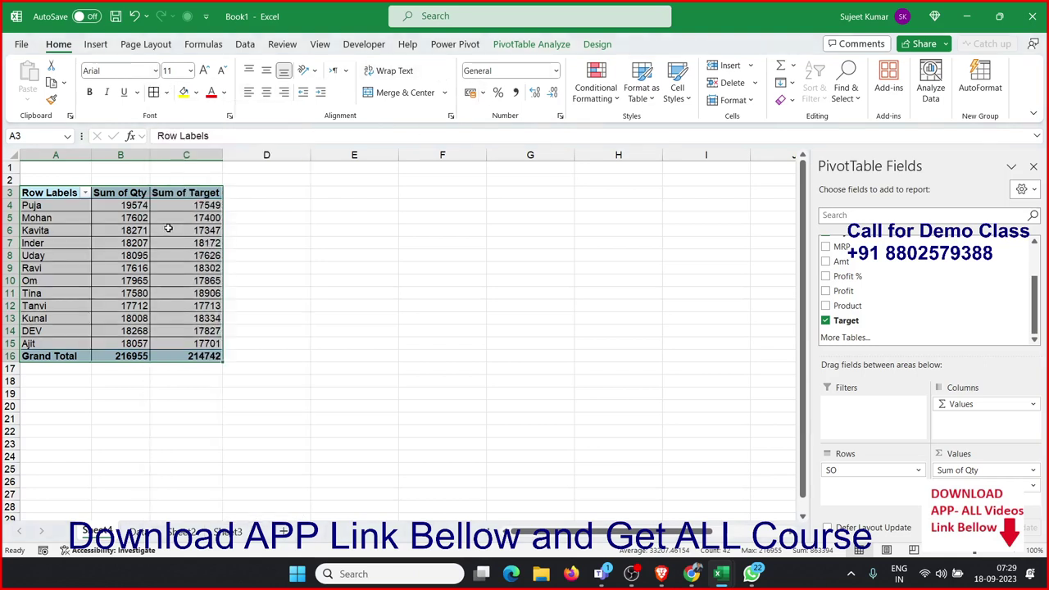
{"action": "left_click", "coordinate": [593, 45]}
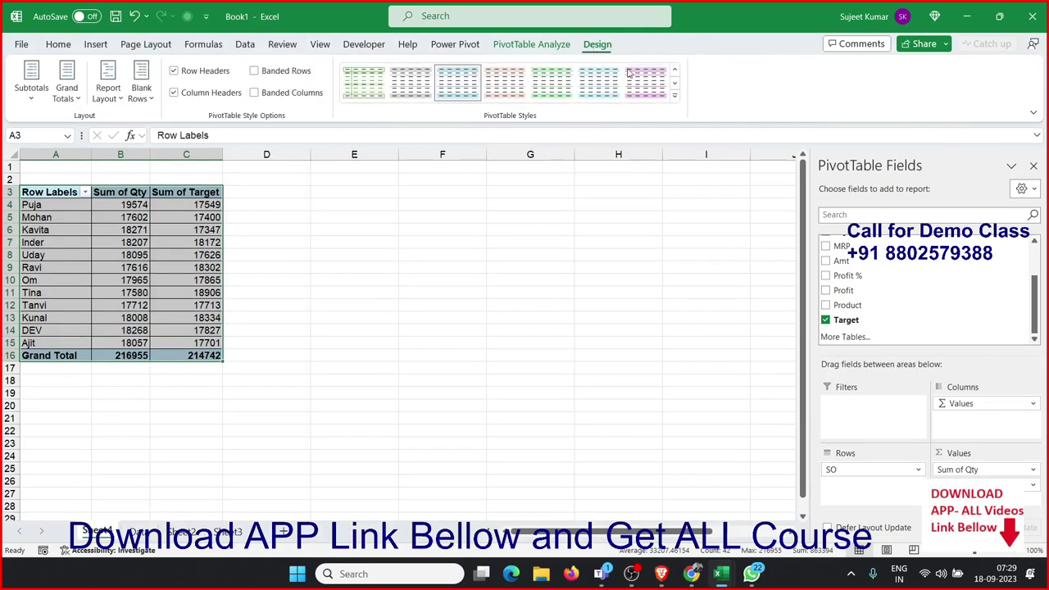
{"action": "left_click", "coordinate": [688, 107]}
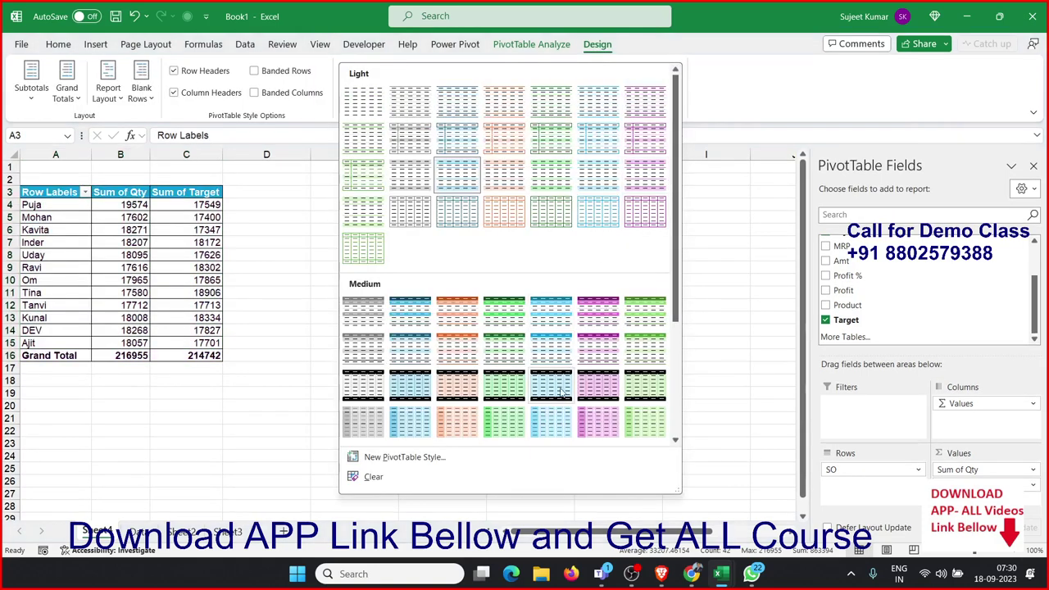
{"action": "left_click", "coordinate": [596, 385]}
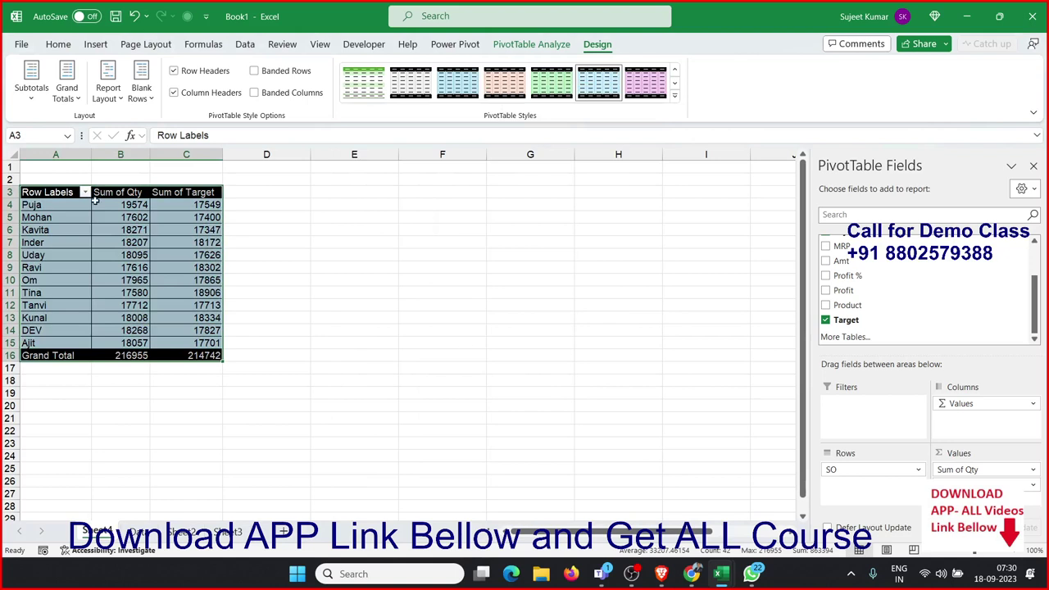
Rename the pivot headers to So Name, Total Sales and Target.
{"action": "left_click", "coordinate": [63, 192]}
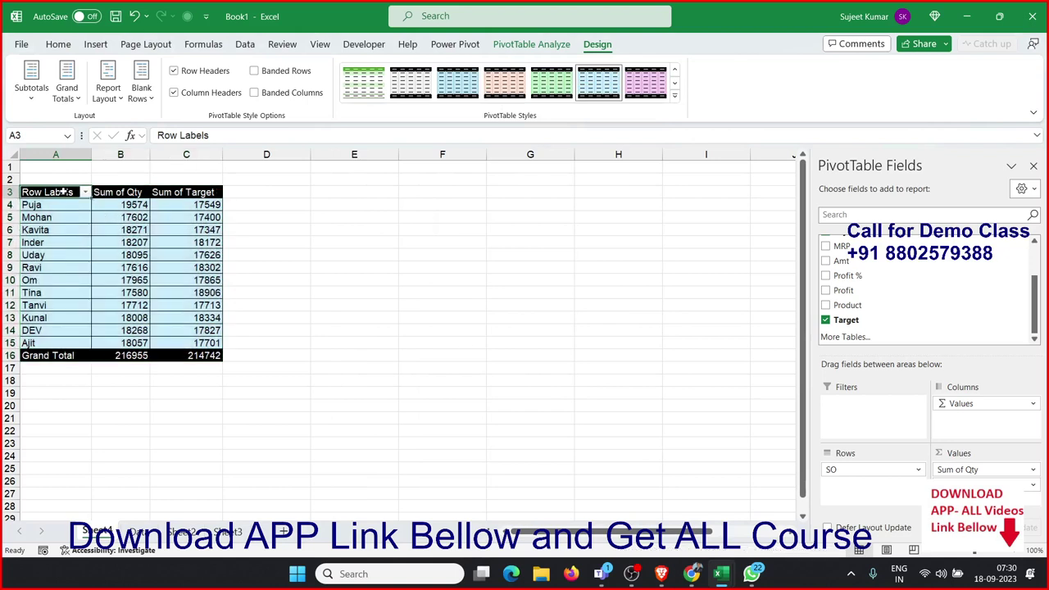
{"action": "type", "text": "So Name"}
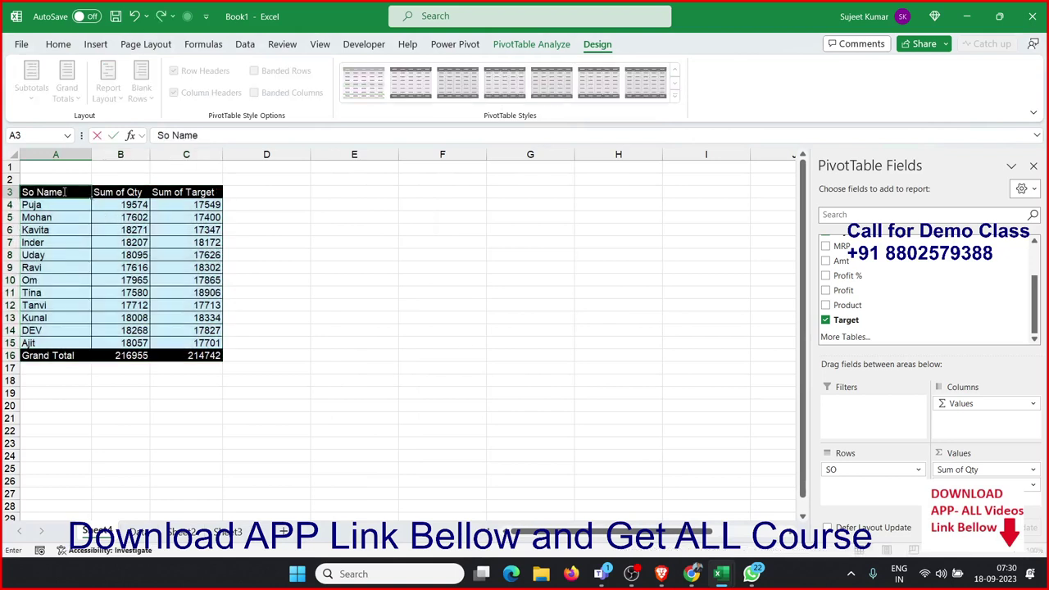
{"action": "left_click", "coordinate": [129, 192]}
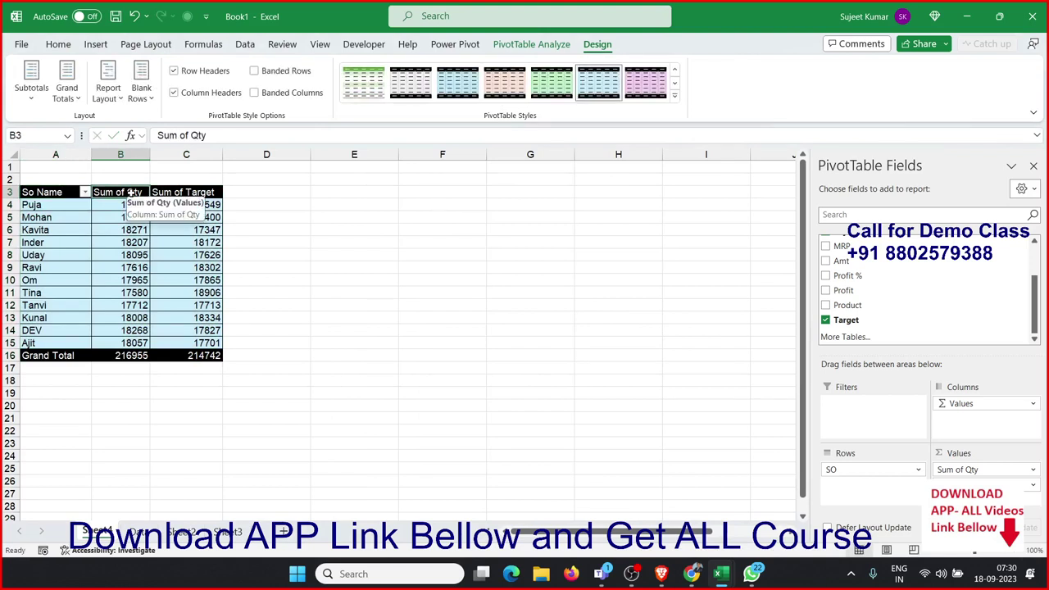
{"action": "type", "text": "Total Sales"}
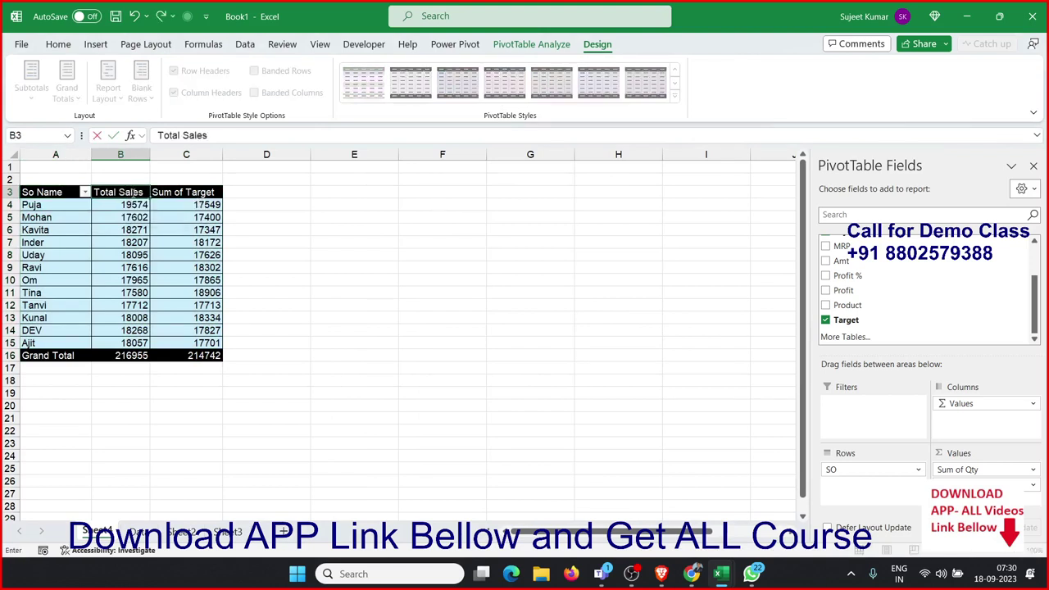
{"action": "left_click", "coordinate": [188, 192]}
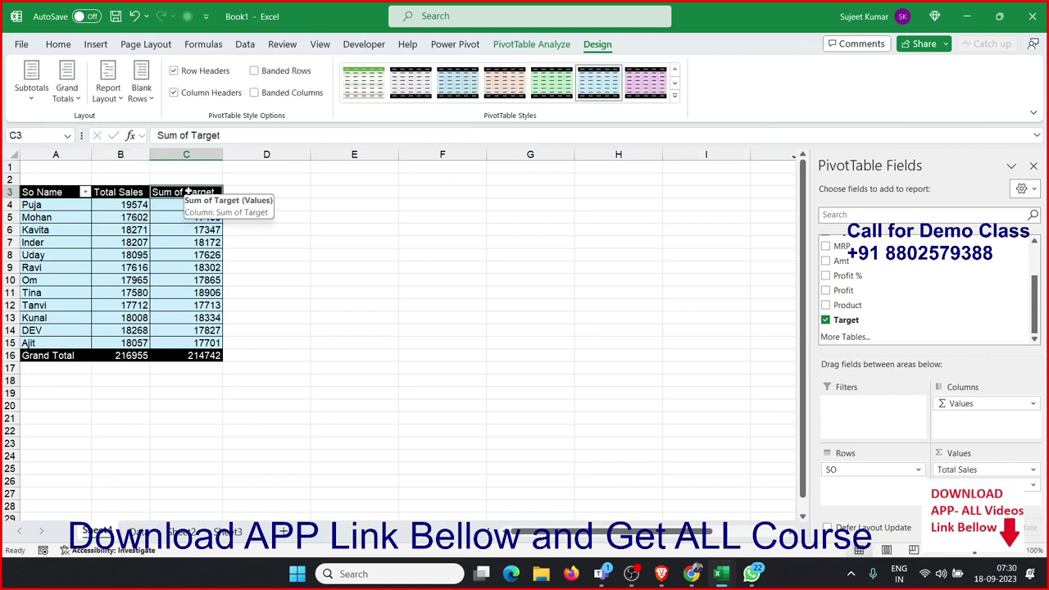
{"action": "type", "text": "Tar"}
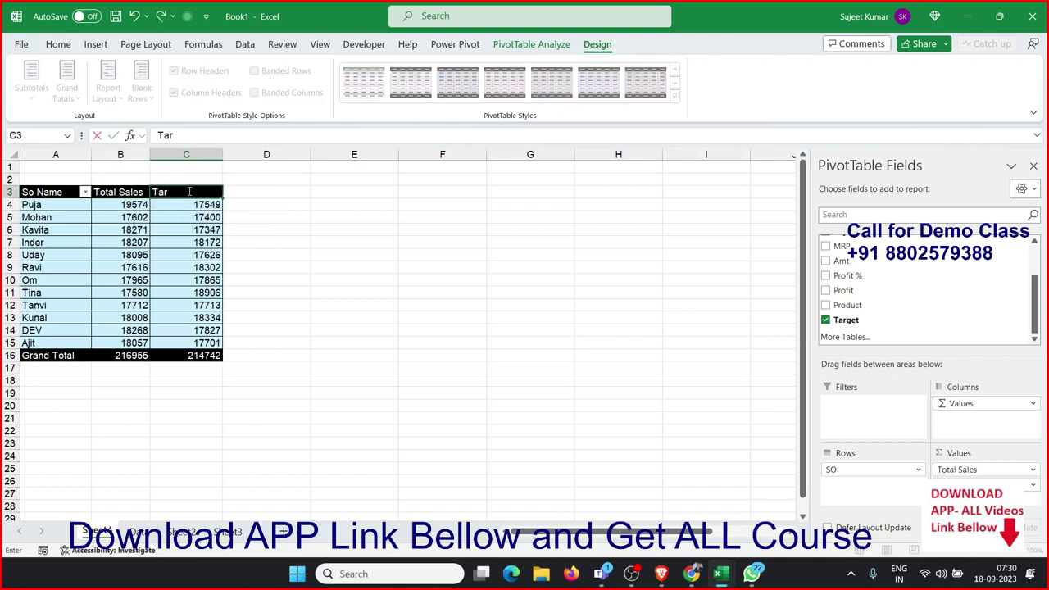
{"action": "type", "text": "get"}
{"action": "key", "text": "Return"}
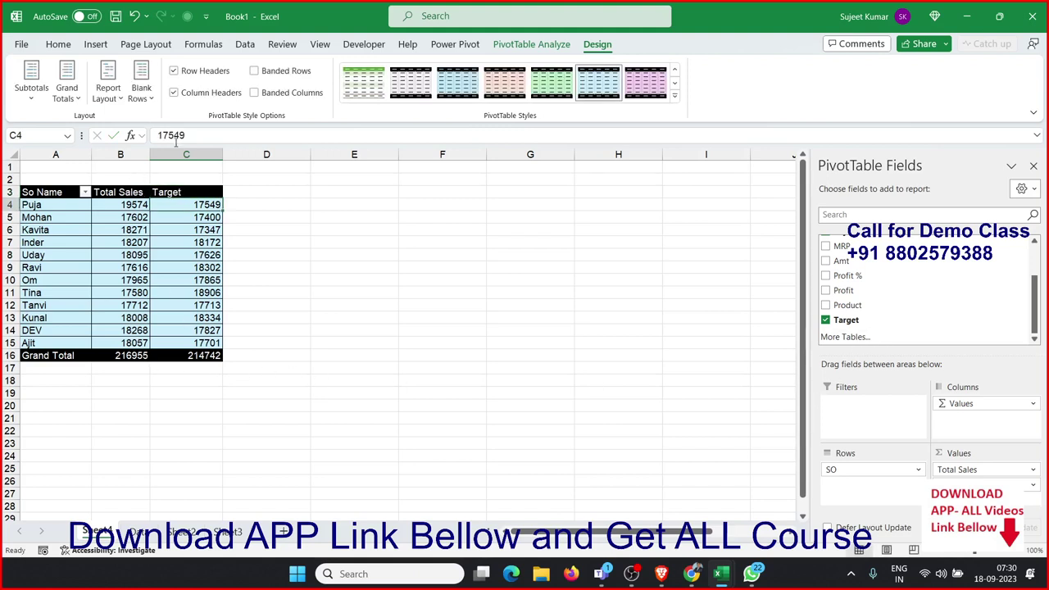
Insert a Clustered Column - Line combo chart, moving and enlarging it beside the pivot table.
{"action": "left_click", "coordinate": [96, 45]}
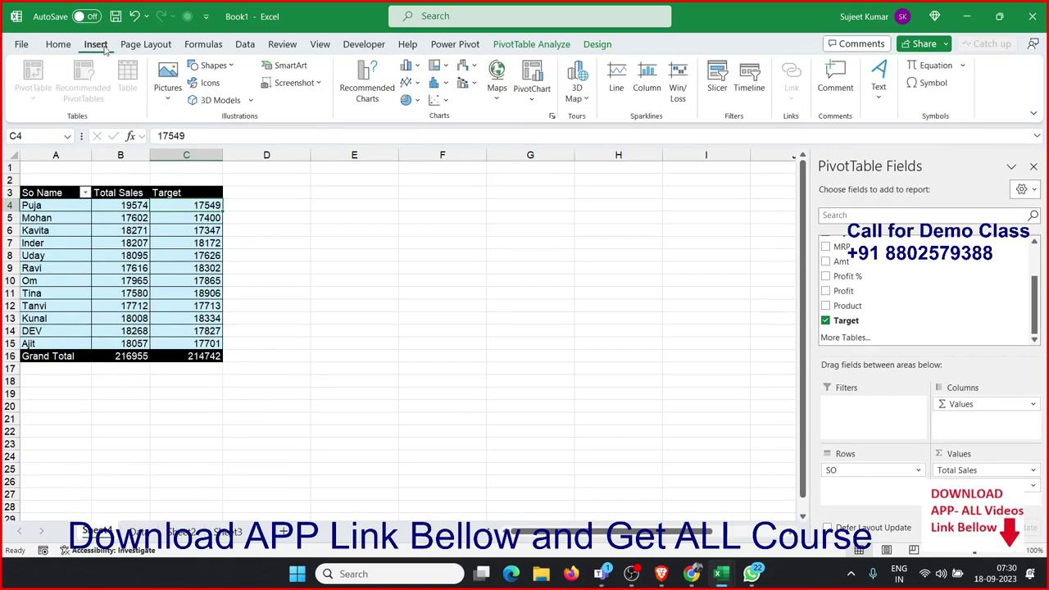
{"action": "left_click", "coordinate": [417, 69]}
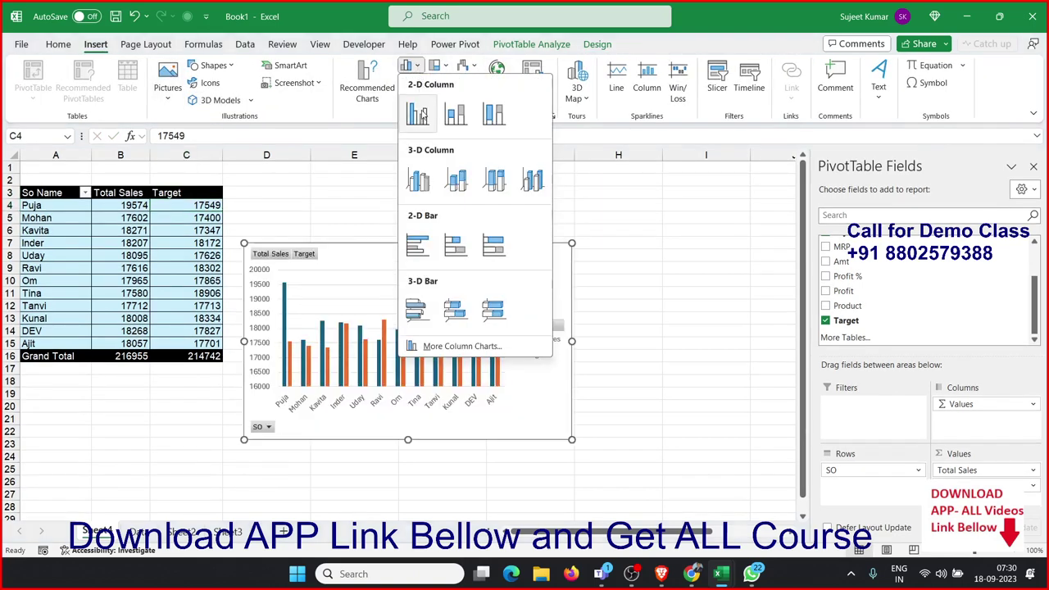
{"action": "left_click", "coordinate": [571, 121]}
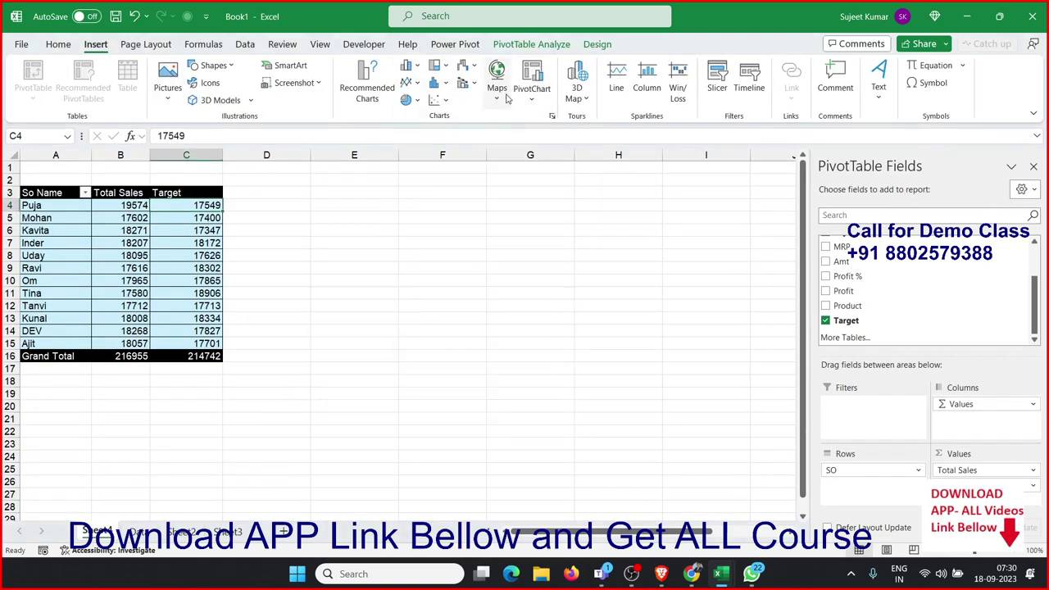
{"action": "left_click", "coordinate": [470, 85]}
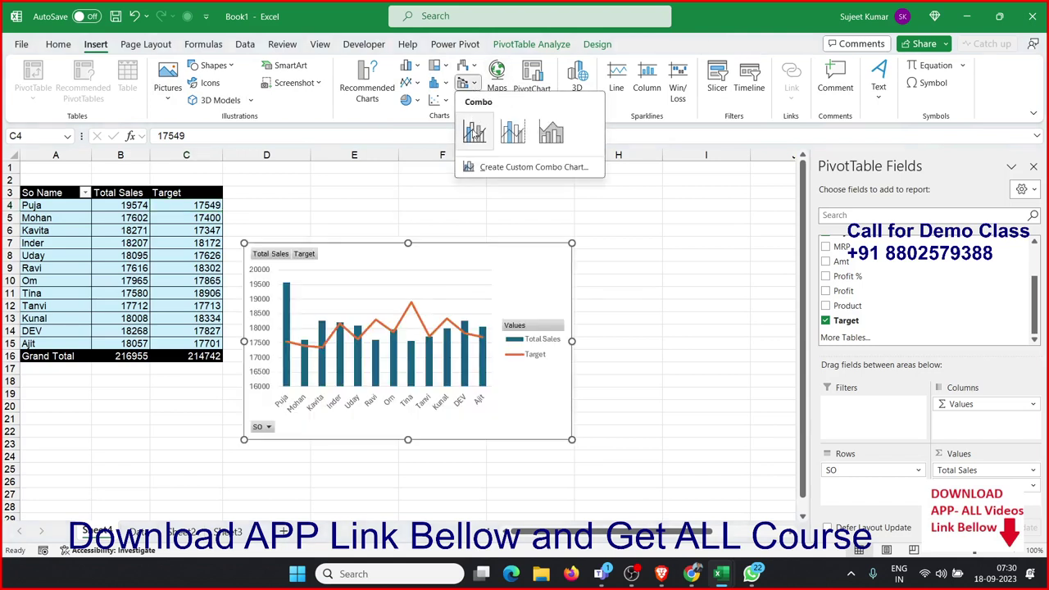
{"action": "left_click", "coordinate": [474, 131]}
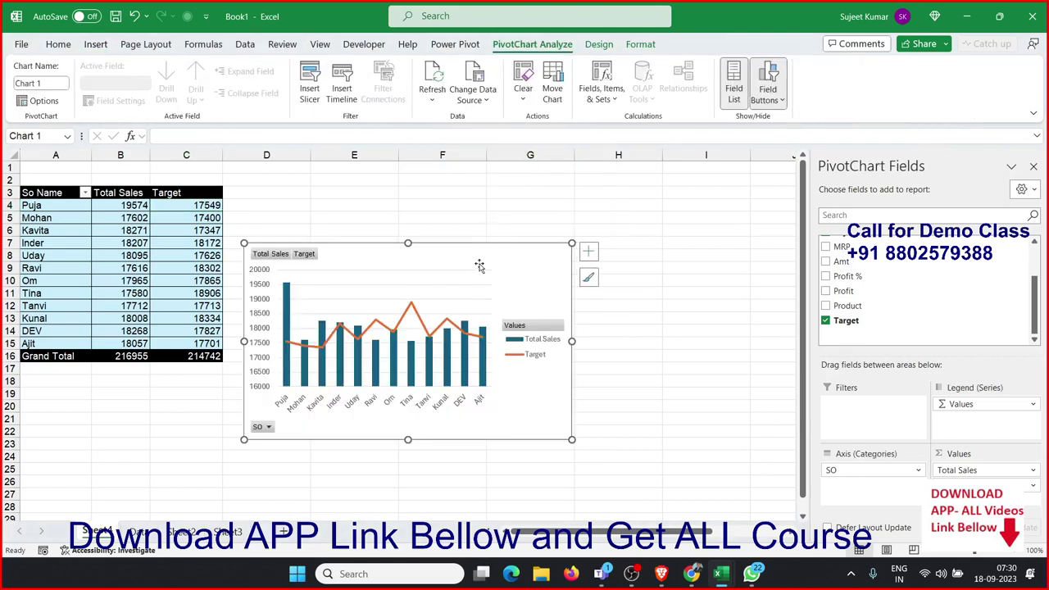
{"action": "mouse_move", "coordinate": [480, 267]}
{"action": "left_mouse_down"}
{"action": "mouse_move", "coordinate": [482, 197]}
{"action": "mouse_move", "coordinate": [466, 196]}
{"action": "left_mouse_up"}
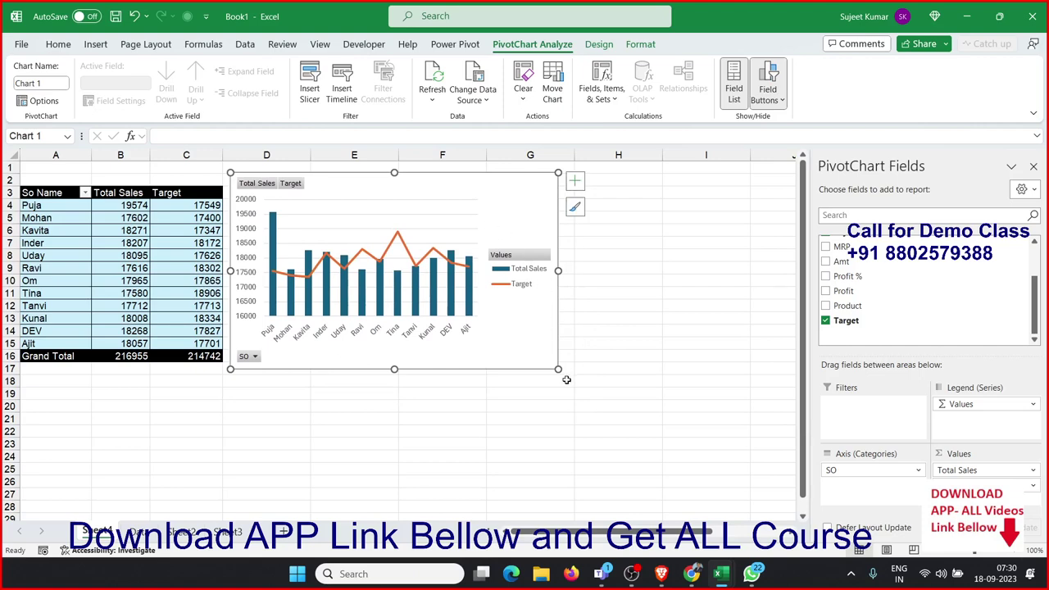
{"action": "left_click_drag", "start_coordinate": [558, 368], "coordinate": [706, 376]}
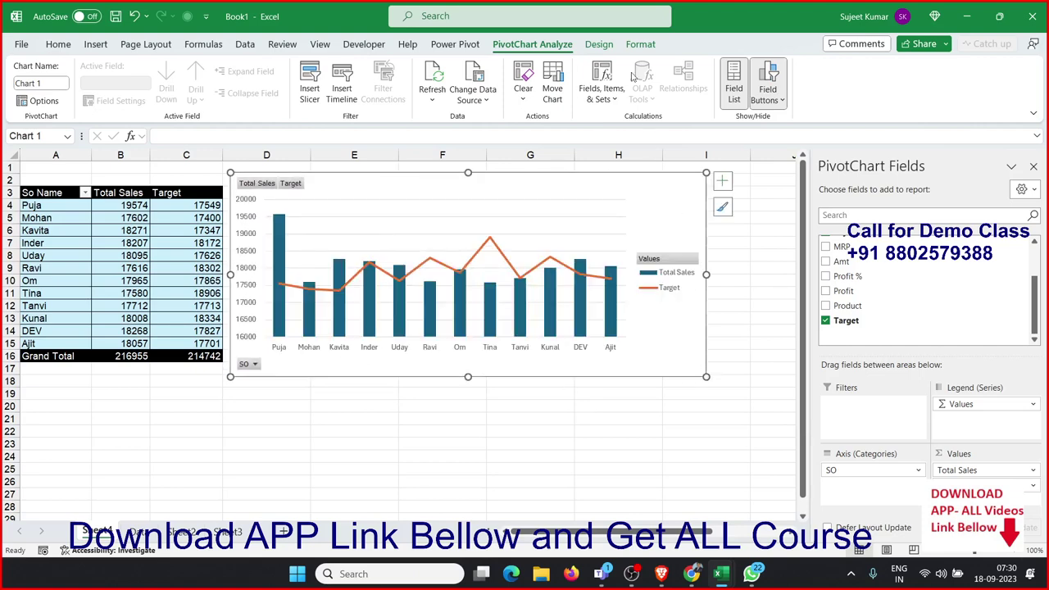
Apply the dark chart style to the combo chart.
{"action": "left_click", "coordinate": [598, 43]}
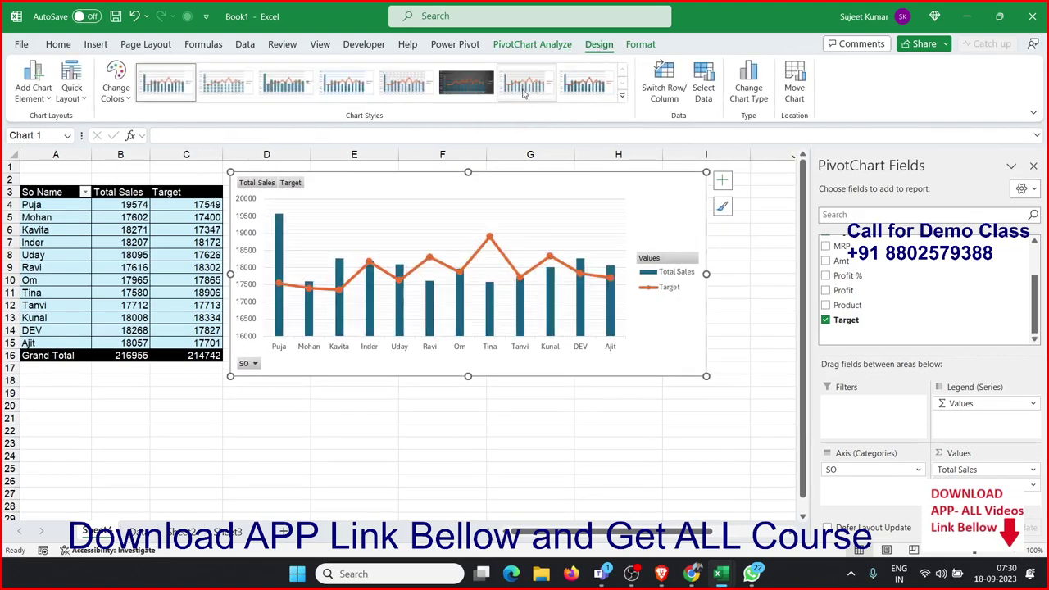
{"action": "left_click", "coordinate": [456, 89]}
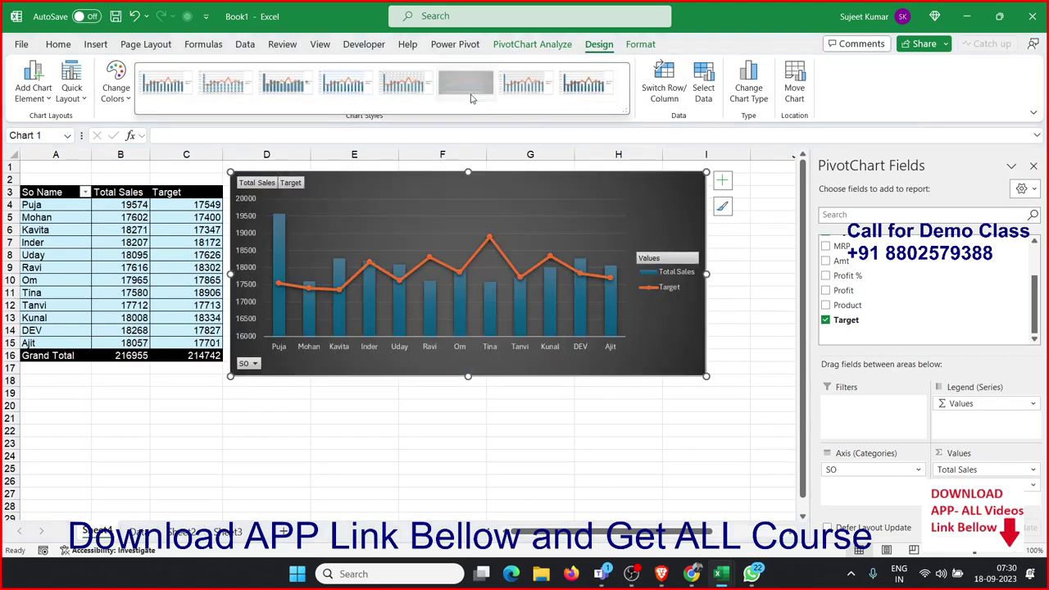
{"action": "left_click", "coordinate": [421, 417]}
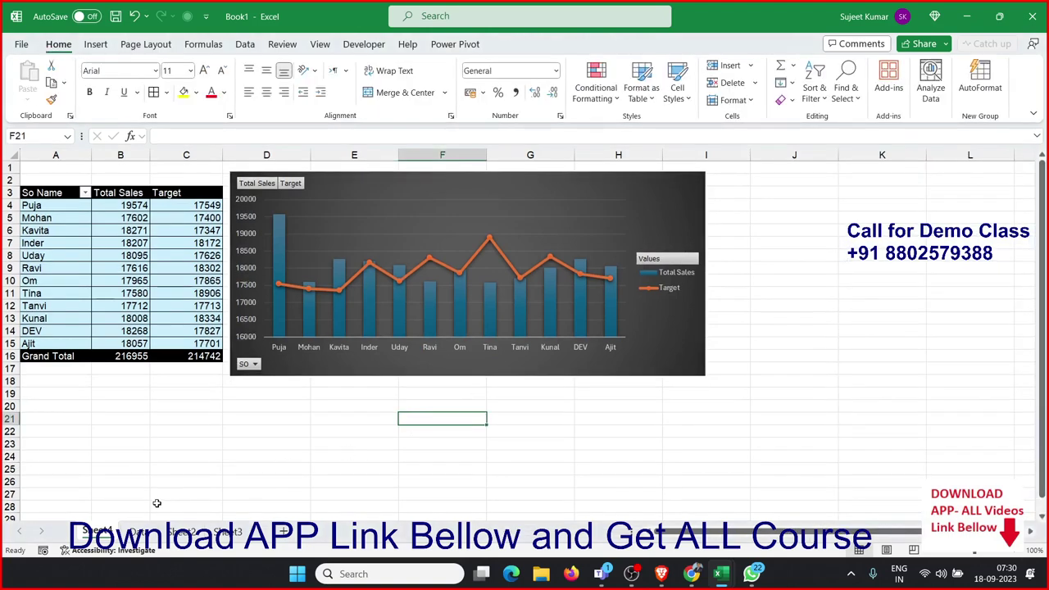
Rename Sheet1 to Report, then switch to the Data sheet.
{"action": "double_click", "coordinate": [96, 531]}
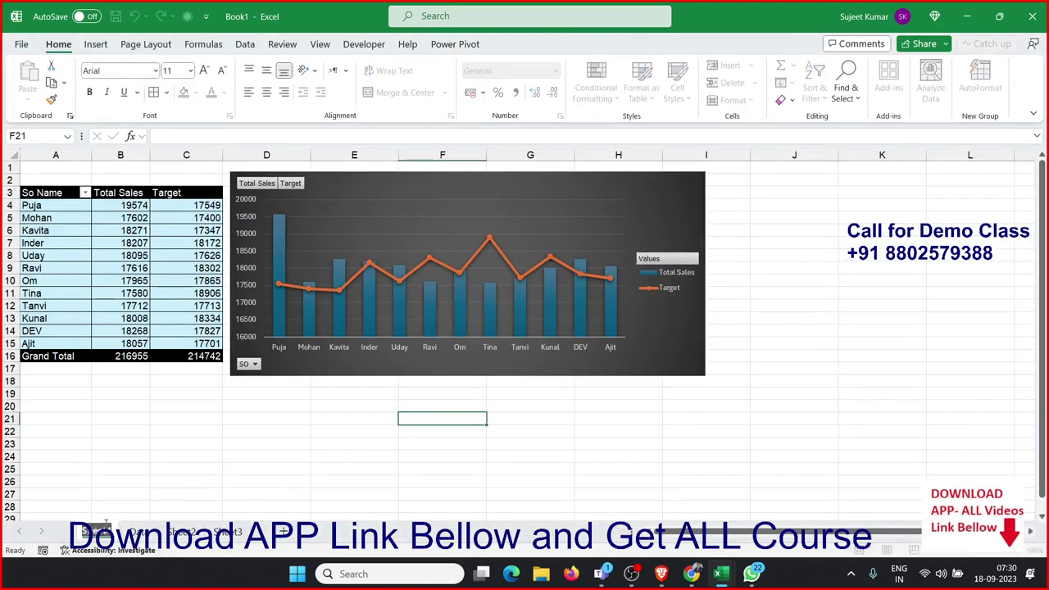
{"action": "type", "text": "Report"}
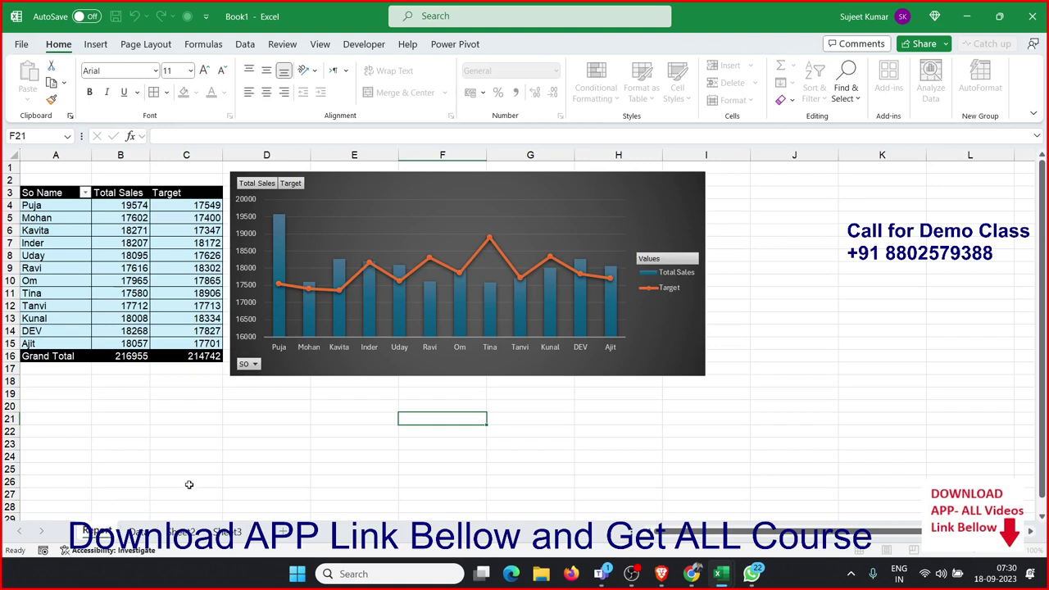
{"action": "left_click", "coordinate": [188, 484]}
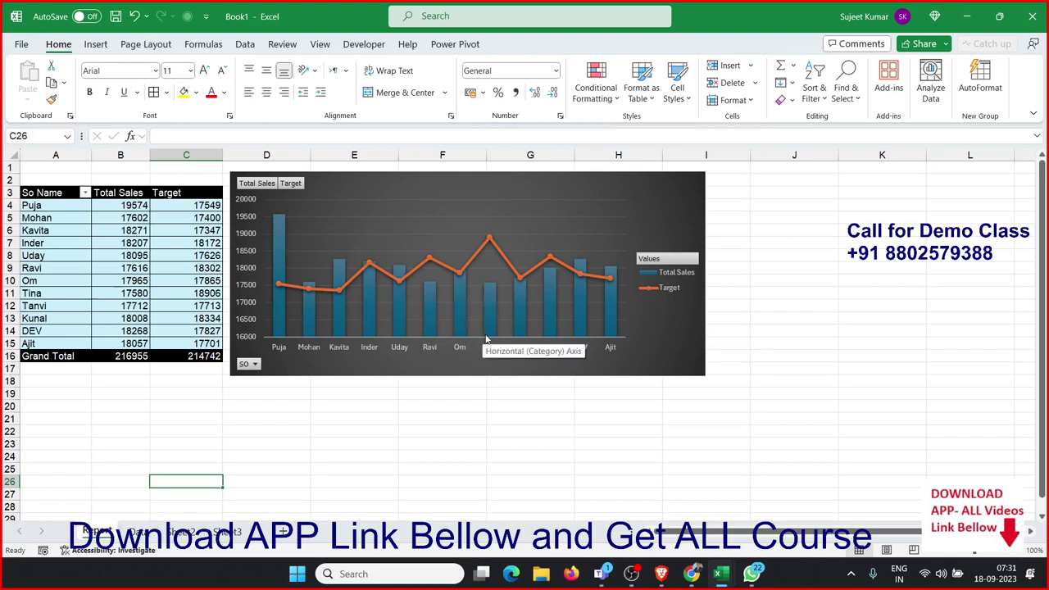
{"action": "mouse_move", "coordinate": [557, 319]}
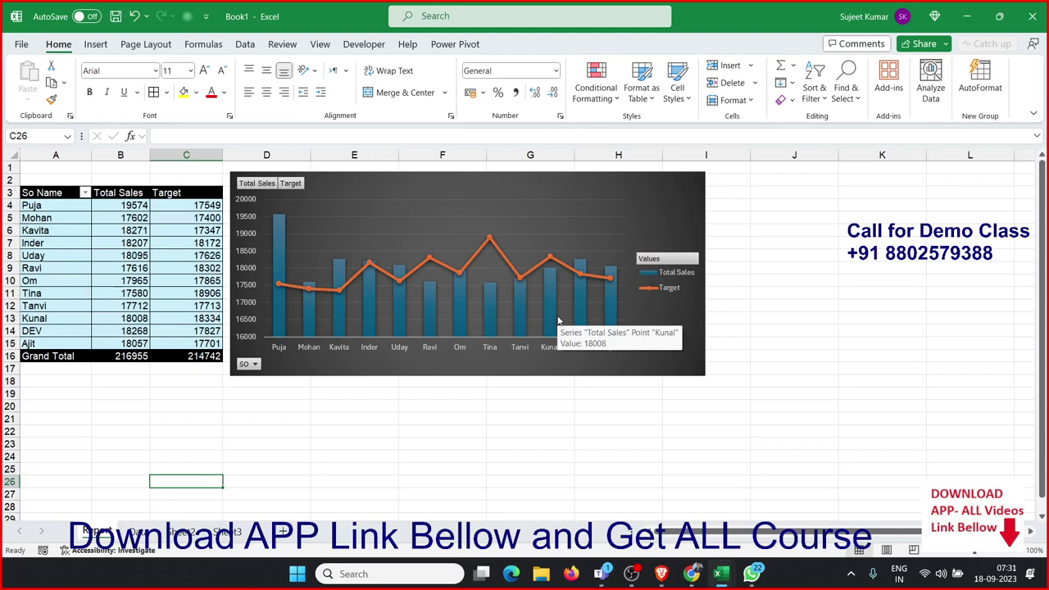
{"action": "left_click", "coordinate": [434, 456]}
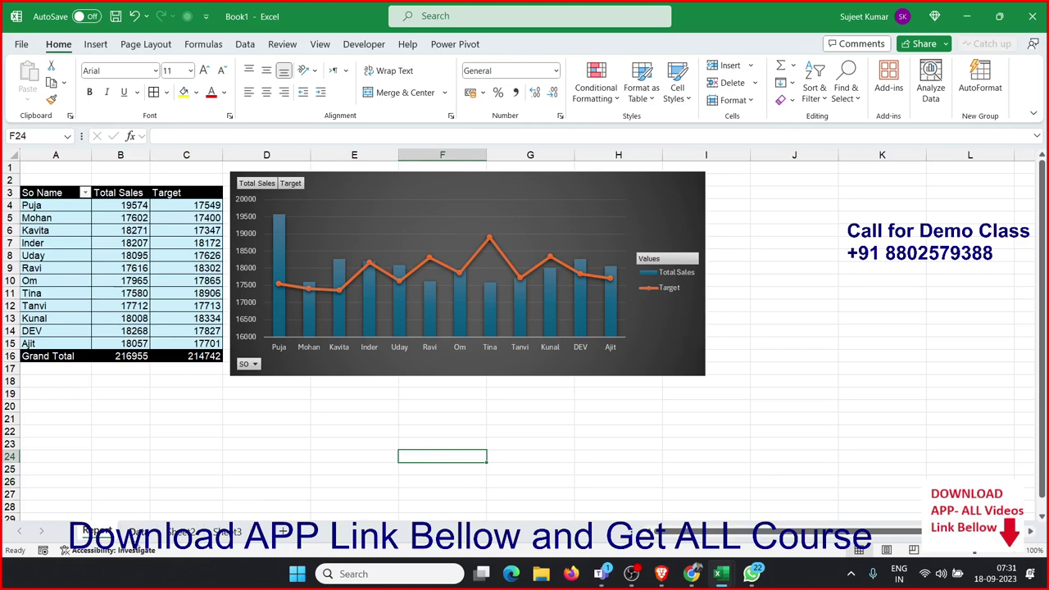
{"action": "left_click", "coordinate": [136, 532]}
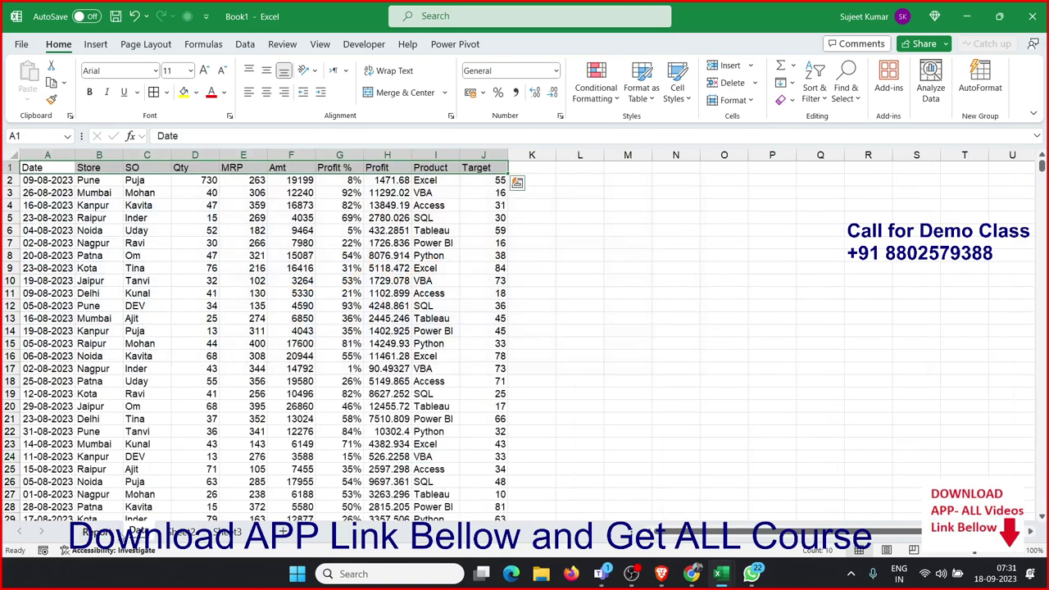
Copy the Report sheet into a new book via Move or Copy with Create a copy ticked.
{"action": "left_click", "coordinate": [96, 531]}
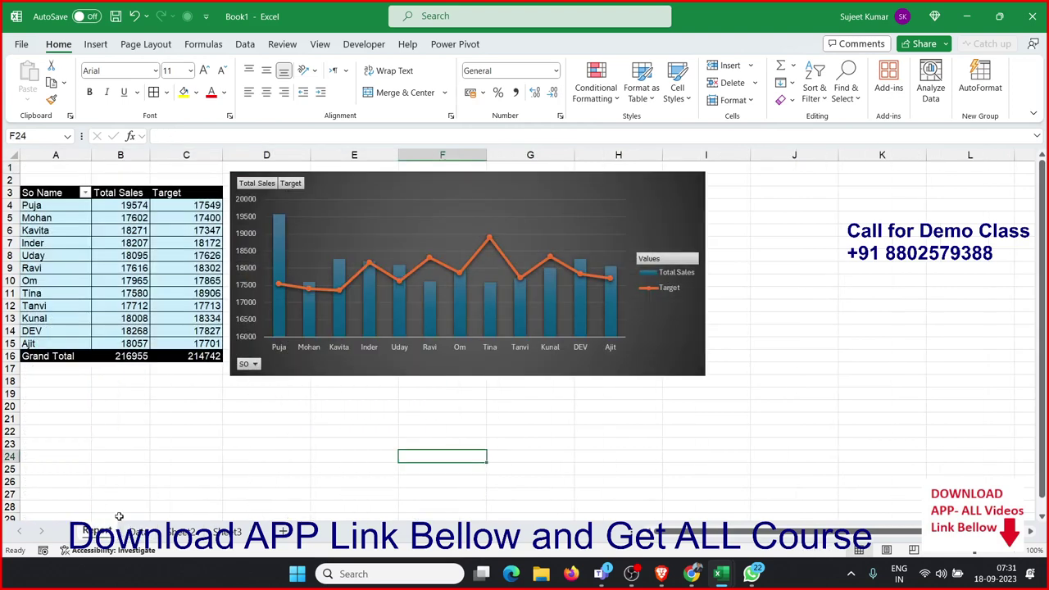
{"action": "right_click", "coordinate": [97, 533]}
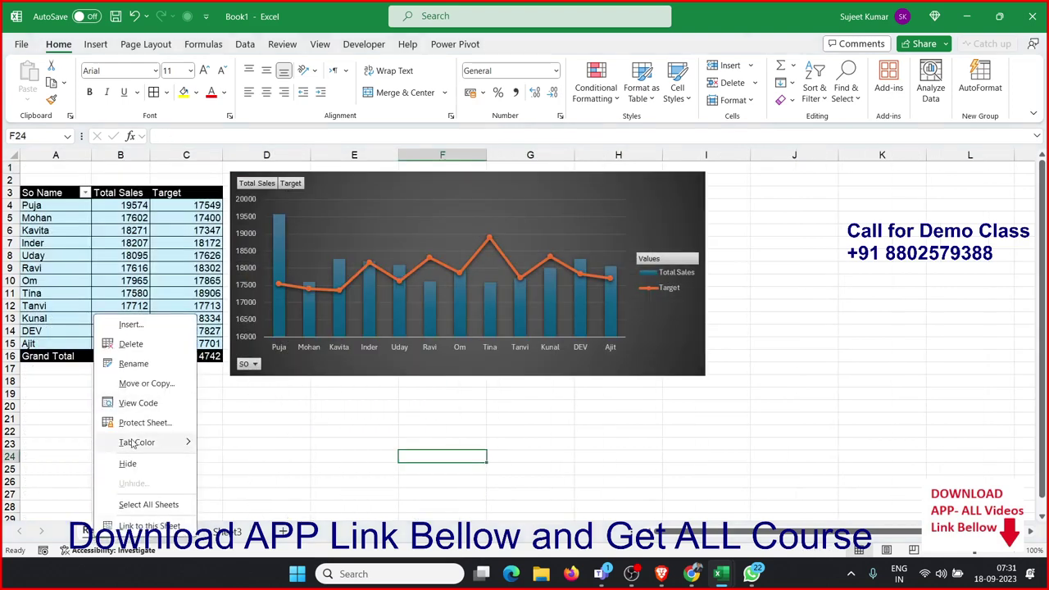
{"action": "left_click", "coordinate": [145, 385]}
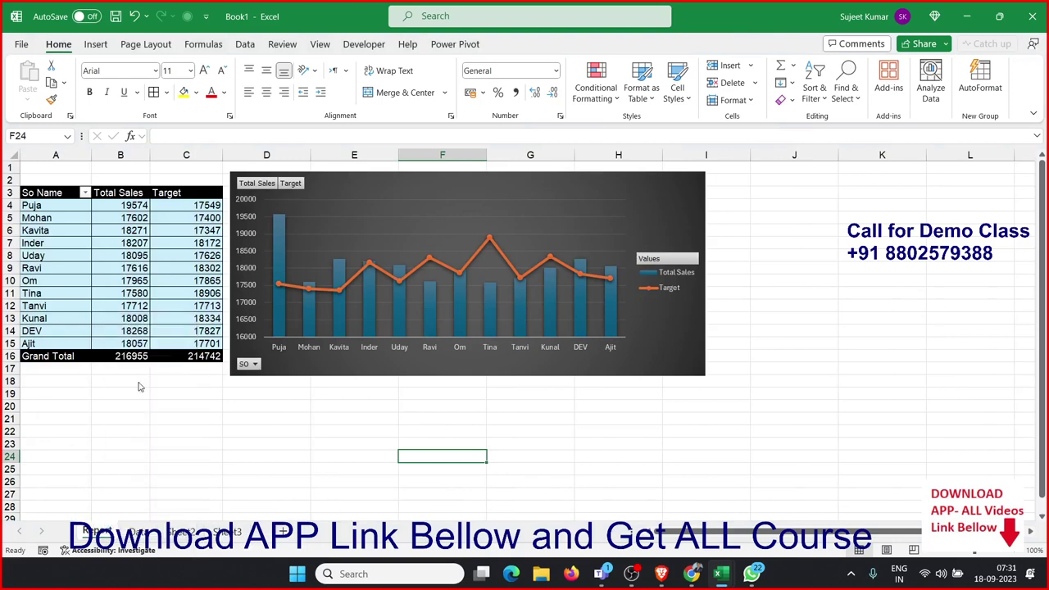
{"action": "left_click", "coordinate": [75, 457]}
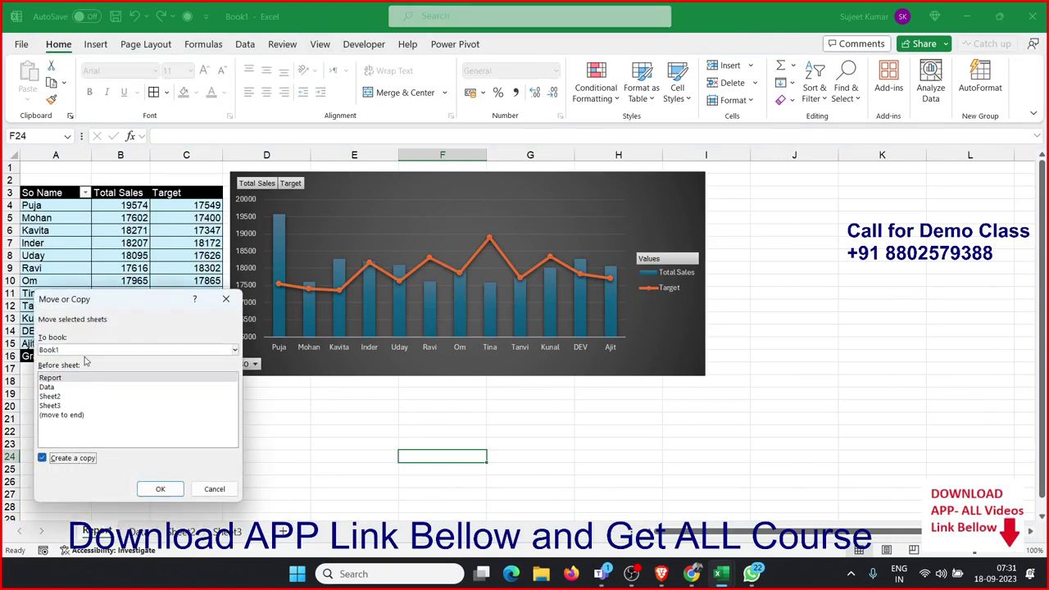
{"action": "left_click", "coordinate": [85, 349]}
{"action": "left_click", "coordinate": [75, 363]}
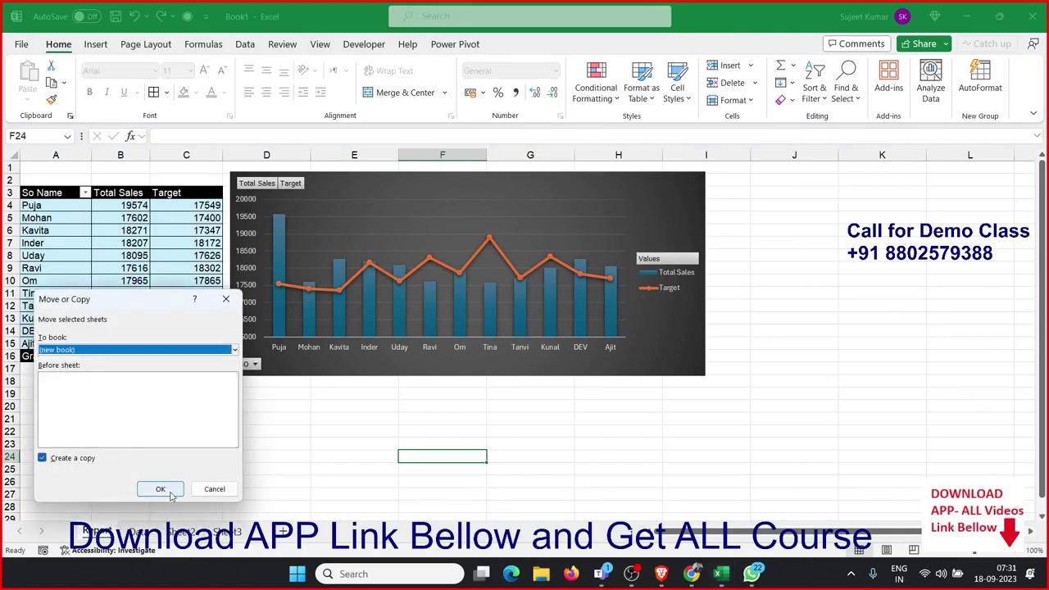
{"action": "left_click", "coordinate": [160, 489]}
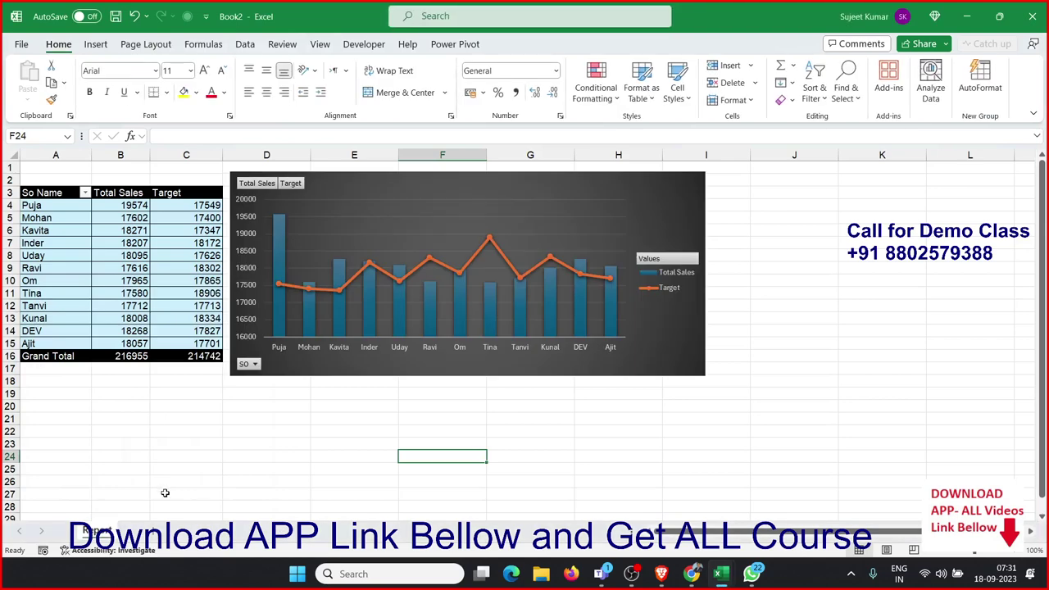
In Book2, drill into the Target Grand Total of 214742 and scroll its detail records.
{"action": "left_click", "coordinate": [873, 428]}
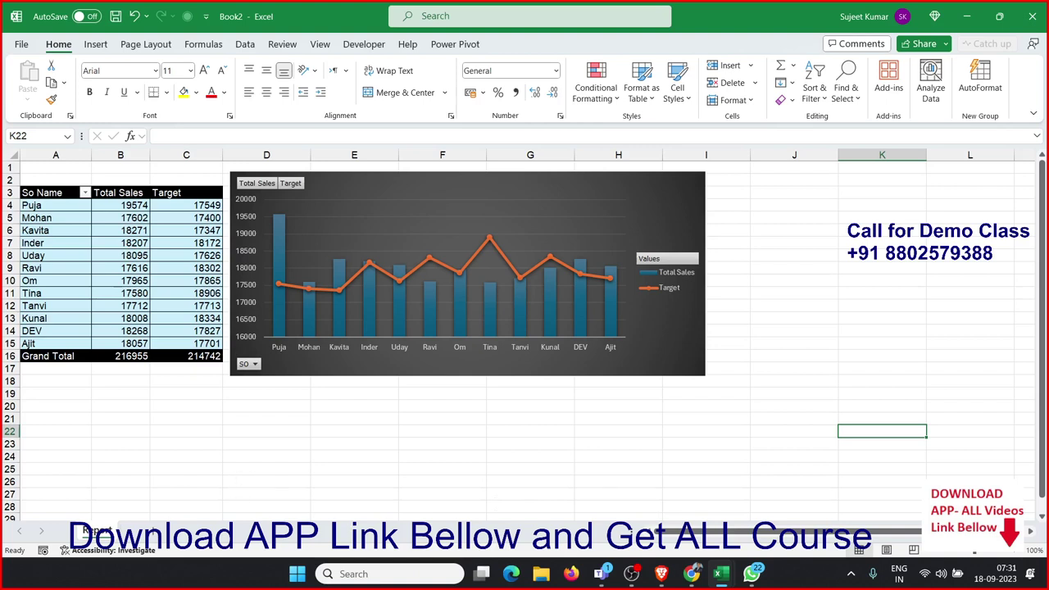
{"action": "left_click", "coordinate": [720, 573]}
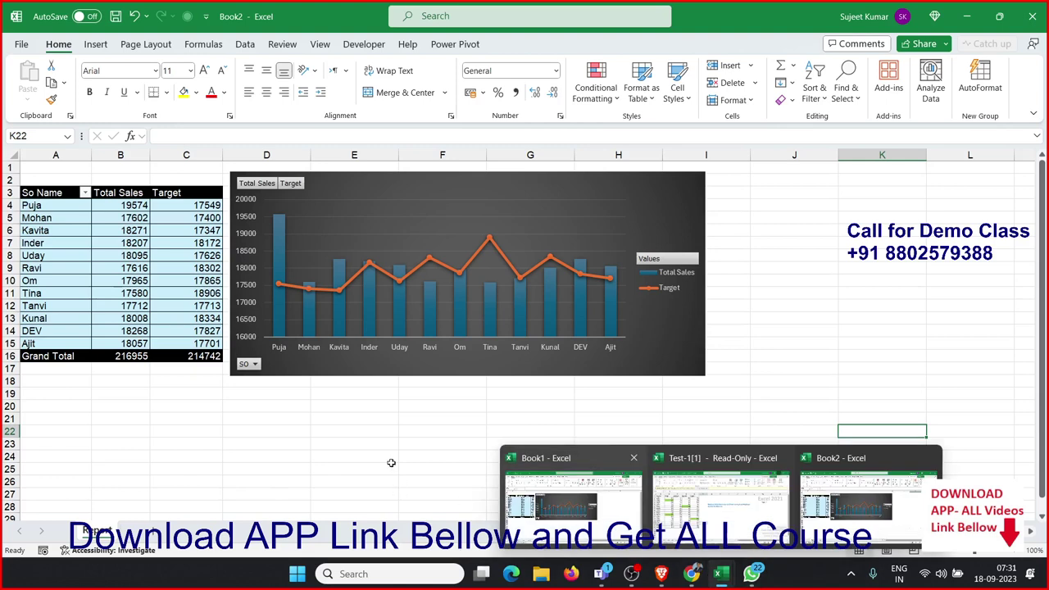
{"action": "left_click", "coordinate": [344, 443]}
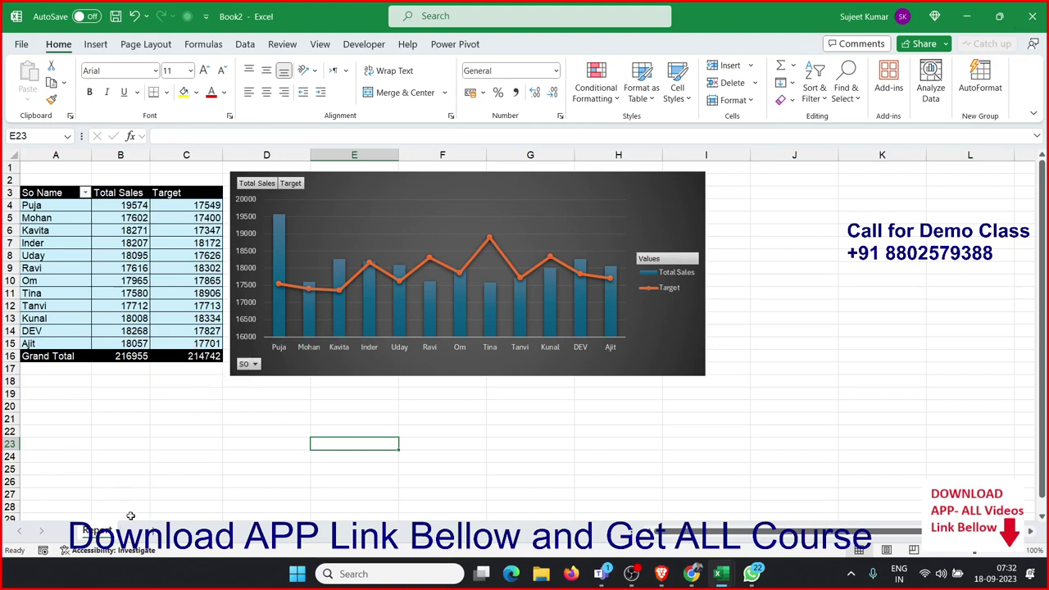
{"action": "left_click", "coordinate": [175, 305]}
{"action": "mouse_move", "coordinate": [175, 306]}
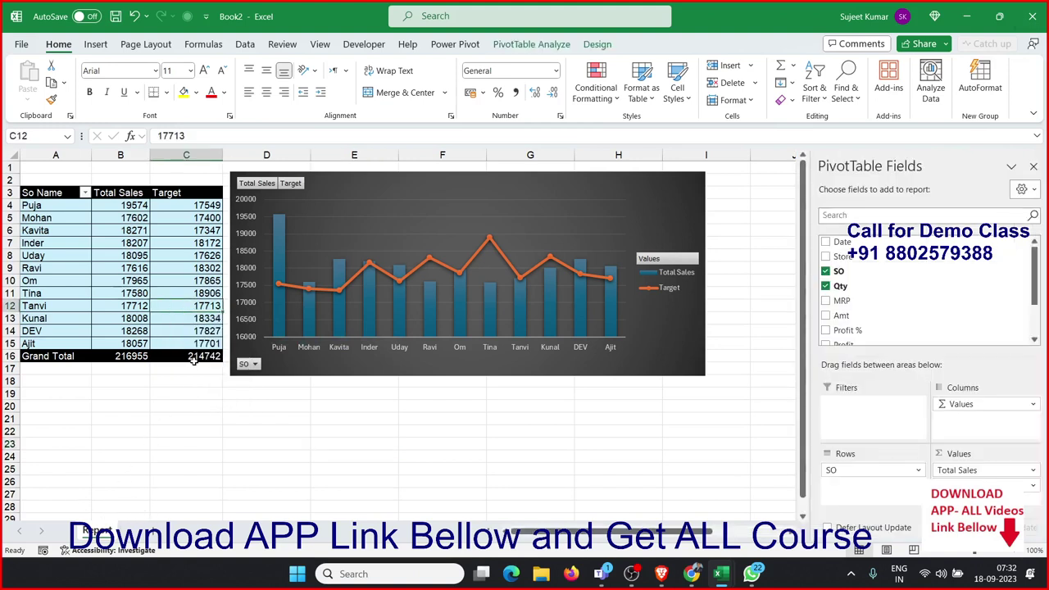
{"action": "left_click", "coordinate": [195, 361]}
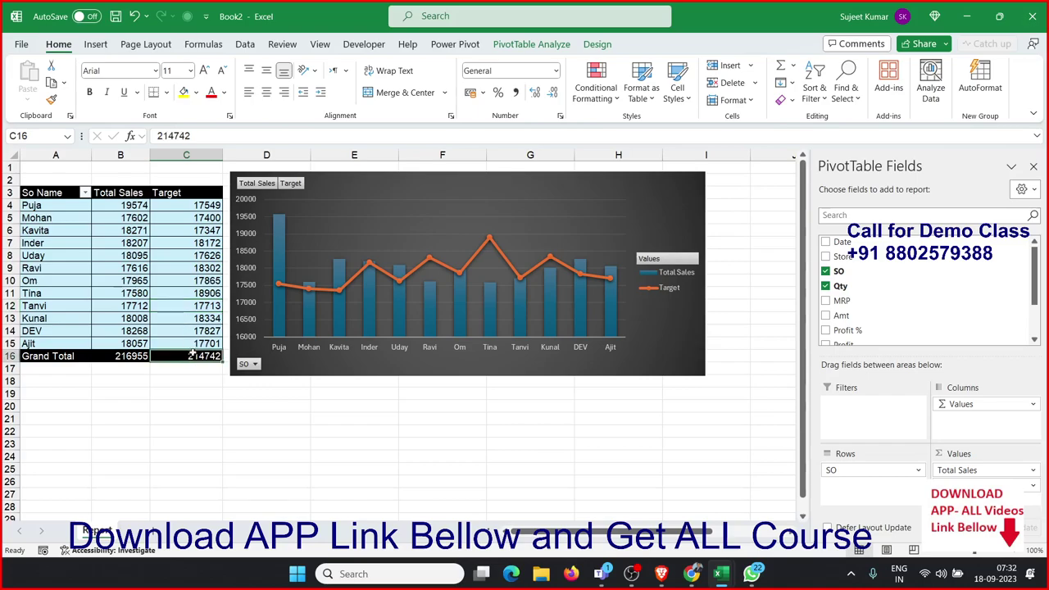
{"action": "double_click", "coordinate": [195, 357]}
{"action": "scroll", "coordinate": [197, 432], "scroll_direction": "down", "scroll_amount": 3}
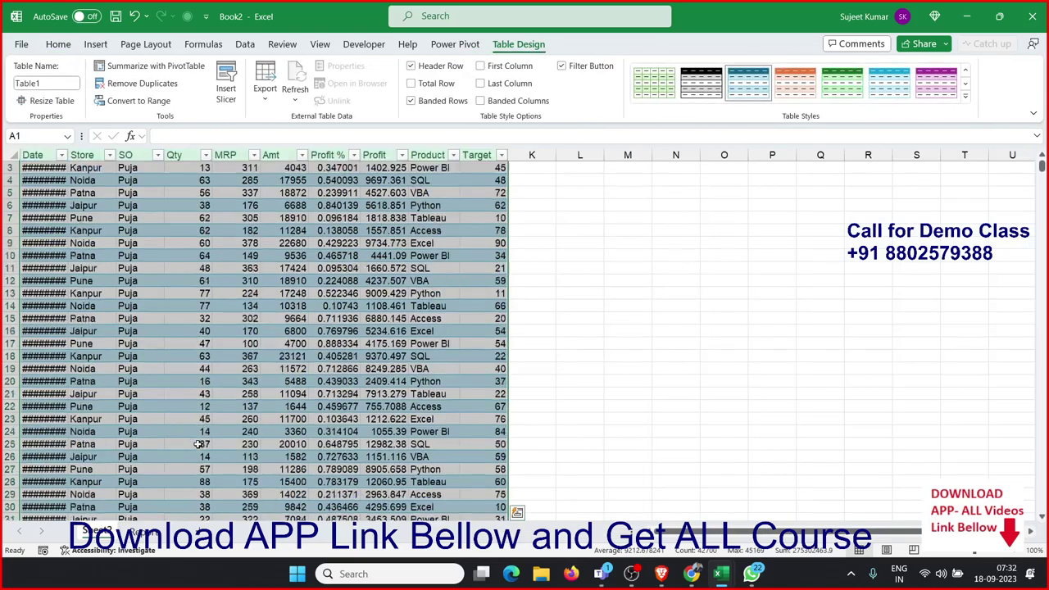
{"action": "scroll", "coordinate": [197, 432], "scroll_direction": "down", "scroll_amount": 9}
{"action": "scroll", "coordinate": [199, 429], "scroll_direction": "down", "scroll_amount": 8}
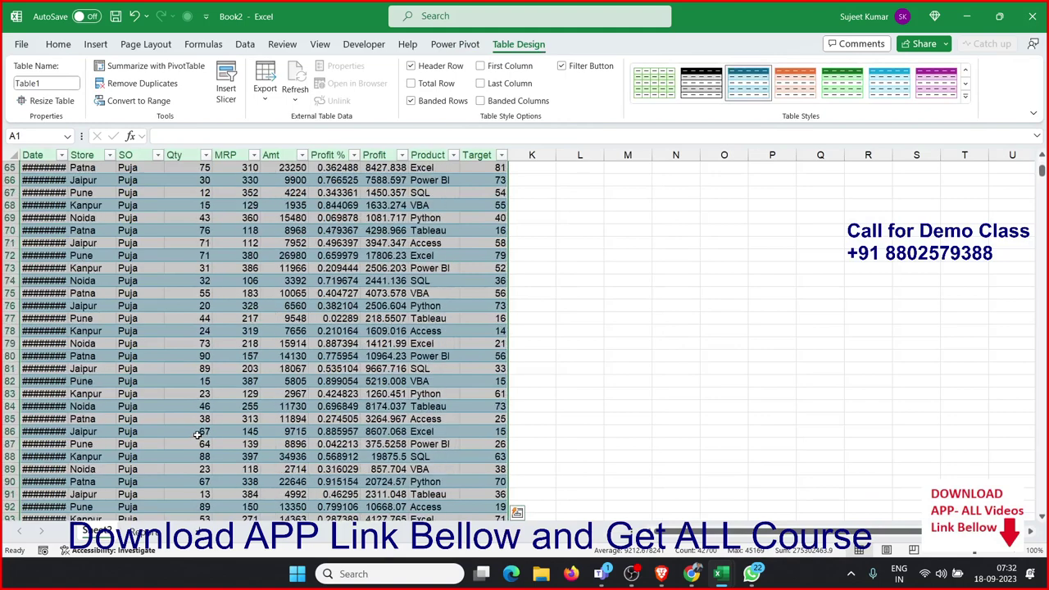
{"action": "scroll", "coordinate": [200, 429], "scroll_direction": "down", "scroll_amount": 7}
{"action": "scroll", "coordinate": [199, 429], "scroll_direction": "down", "scroll_amount": 2}
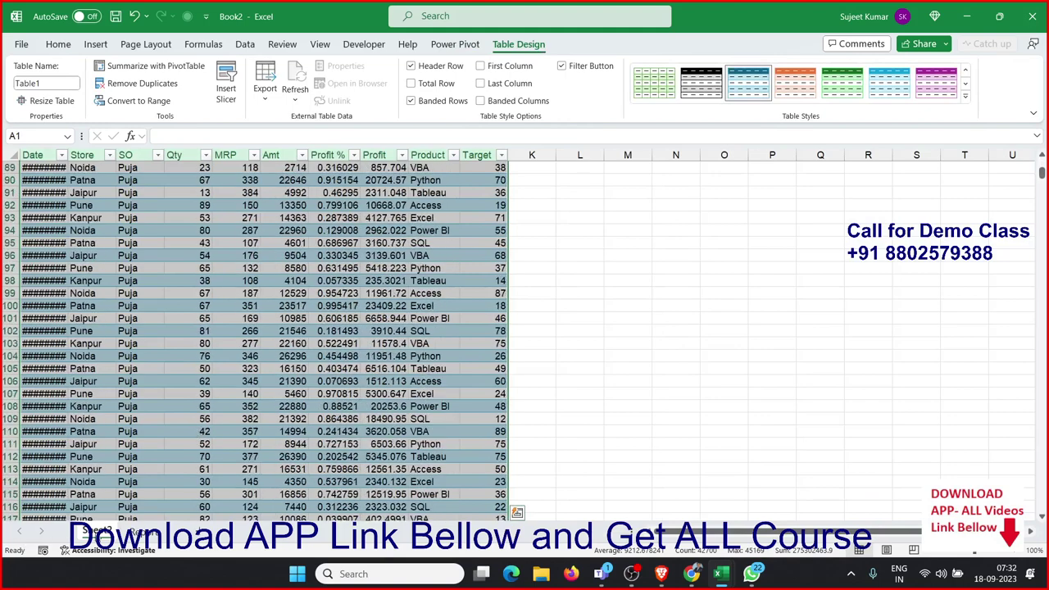
Permanently delete the drill-down detail sheet.
{"action": "right_click", "coordinate": [101, 534]}
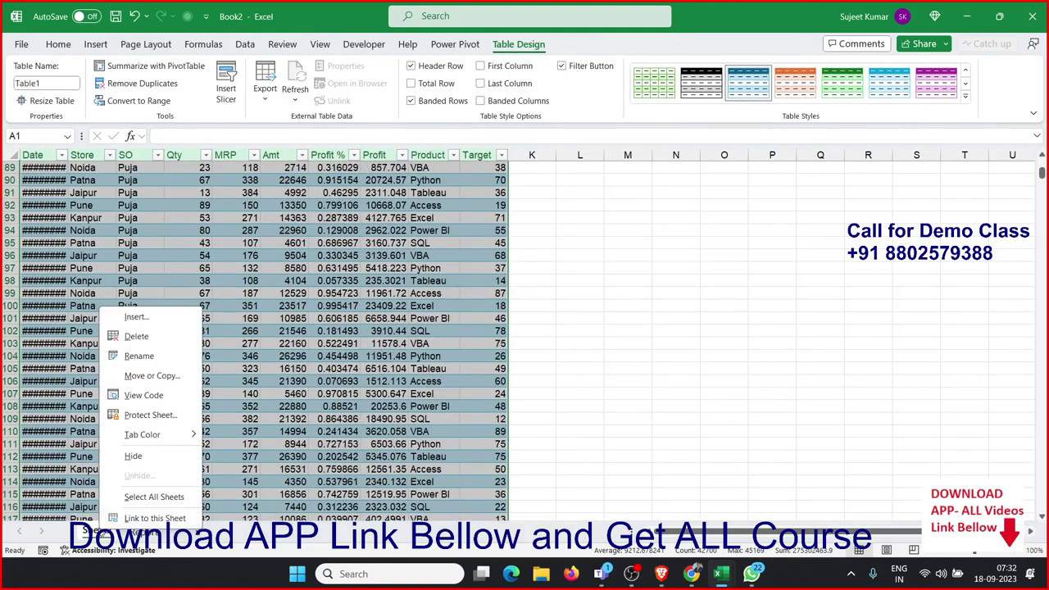
{"action": "left_click", "coordinate": [137, 336]}
{"action": "left_click", "coordinate": [550, 314]}
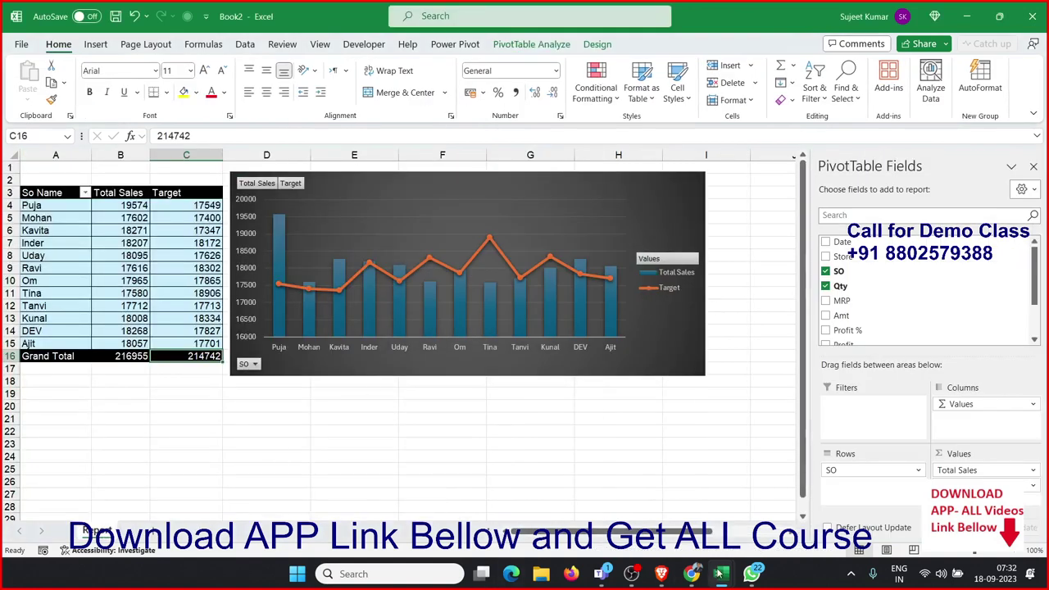
Switch back to the Book1 workbook.
{"action": "mouse_move", "coordinate": [718, 573]}
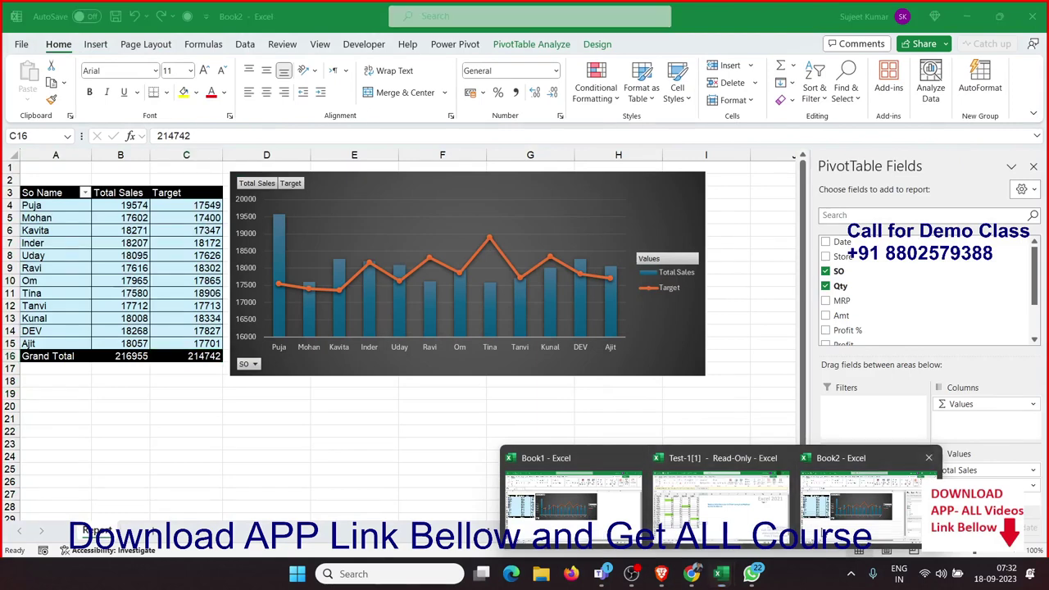
{"action": "left_click", "coordinate": [217, 484]}
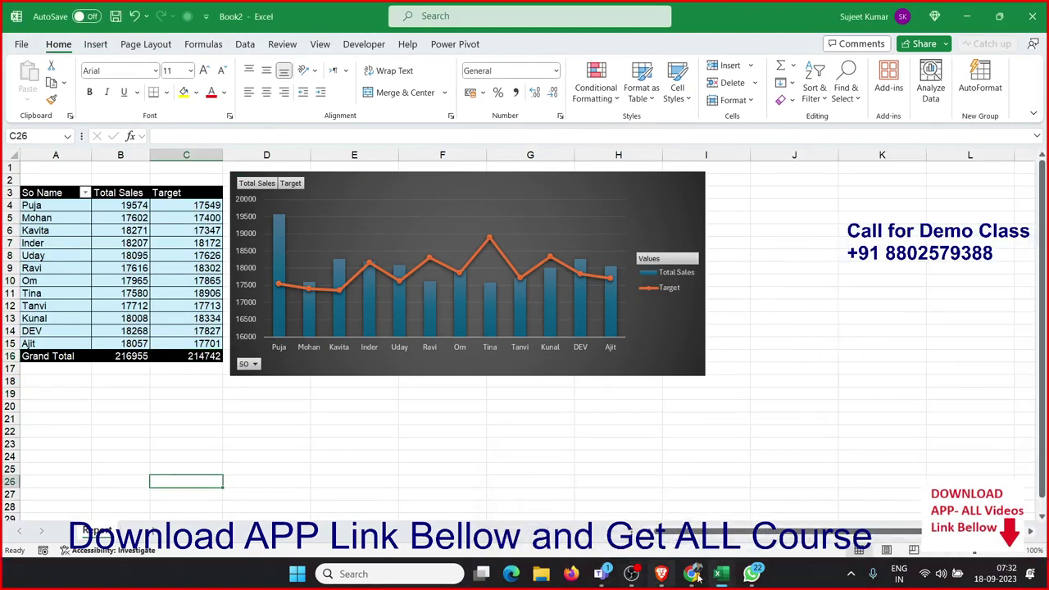
{"action": "mouse_move", "coordinate": [723, 575]}
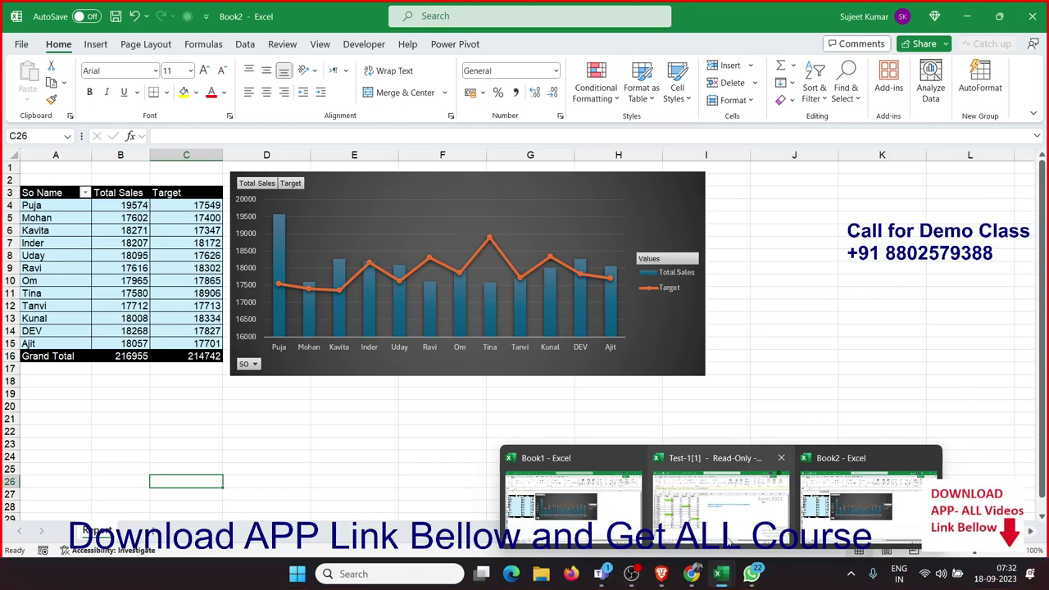
{"action": "left_click", "coordinate": [567, 528]}
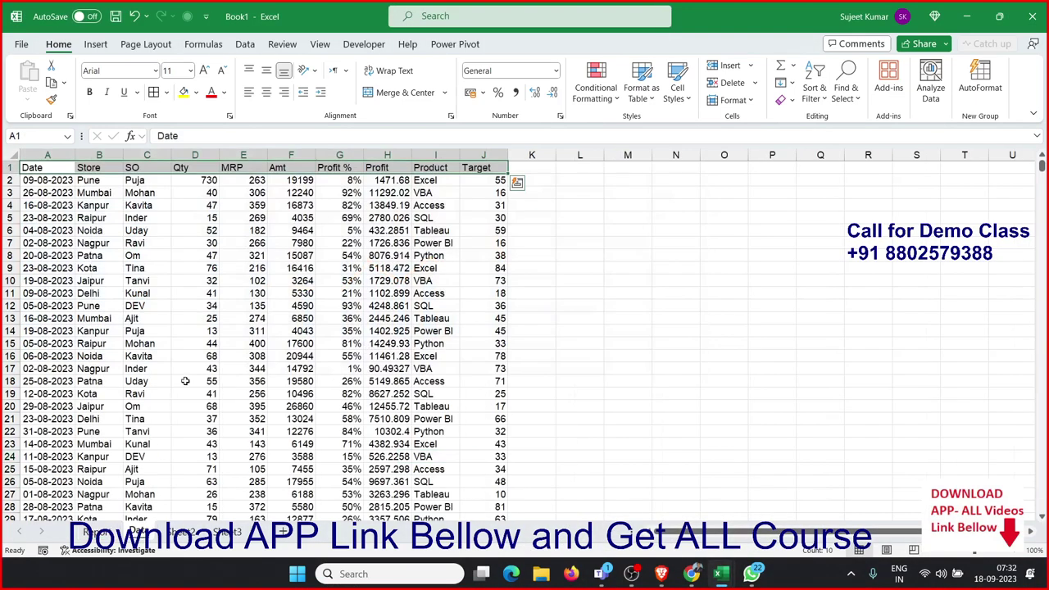
Save the workbook as Pivot-7-1 on drive D:.
{"action": "left_click", "coordinate": [192, 340]}
{"action": "key", "text": "ctrl+s"}
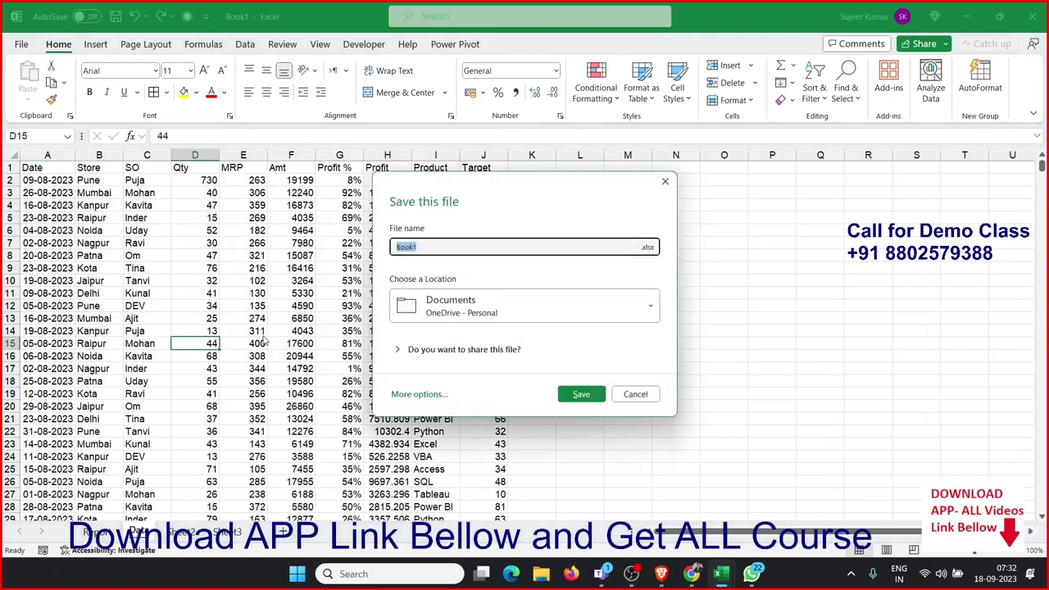
{"action": "type", "text": "Pivot-7-1"}
{"action": "left_click", "coordinate": [473, 300]}
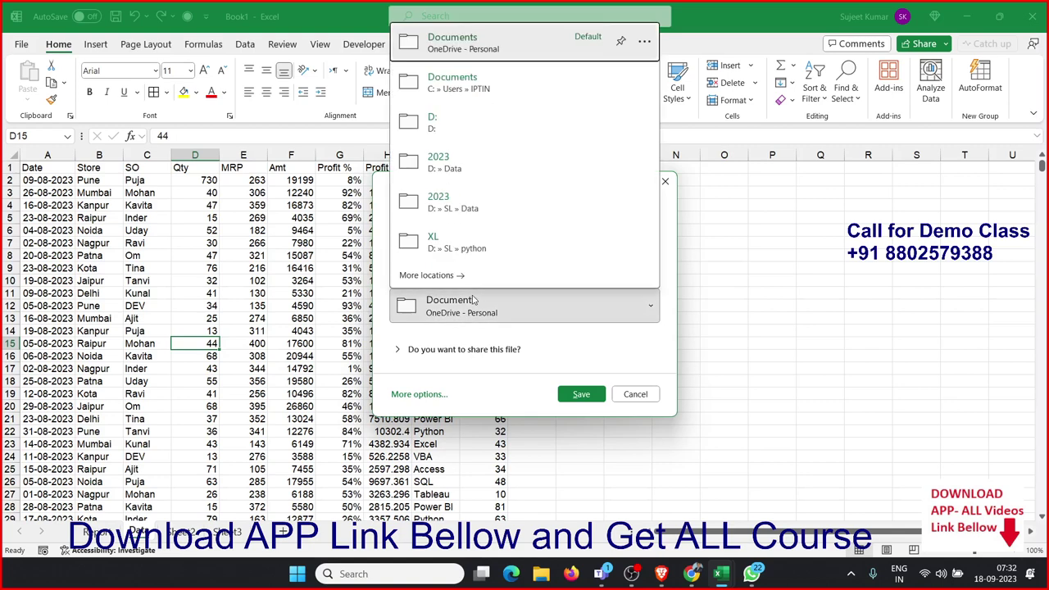
{"action": "left_click", "coordinate": [443, 123]}
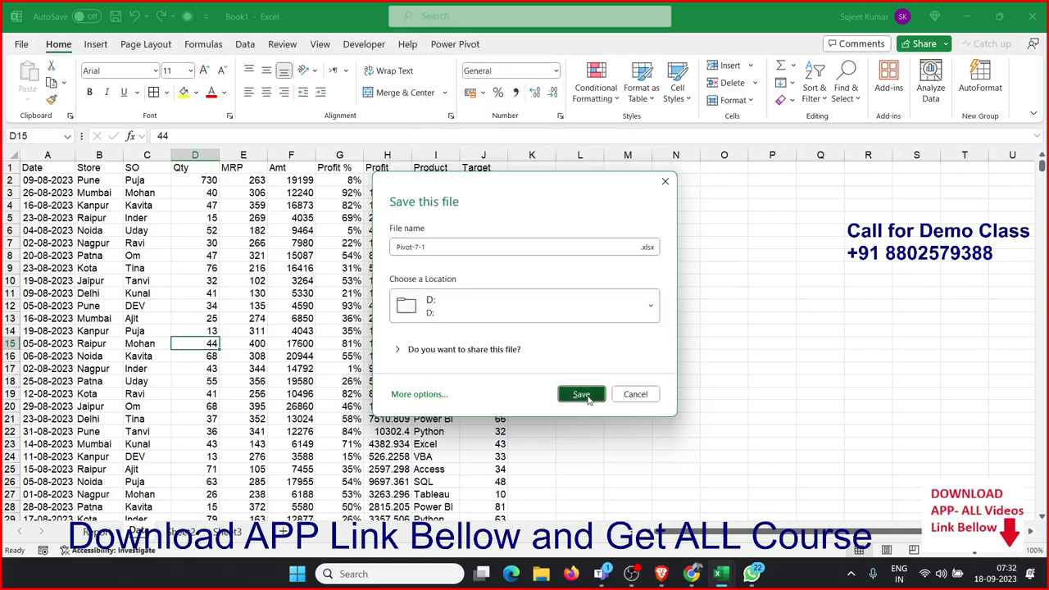
{"action": "left_click", "coordinate": [581, 394]}
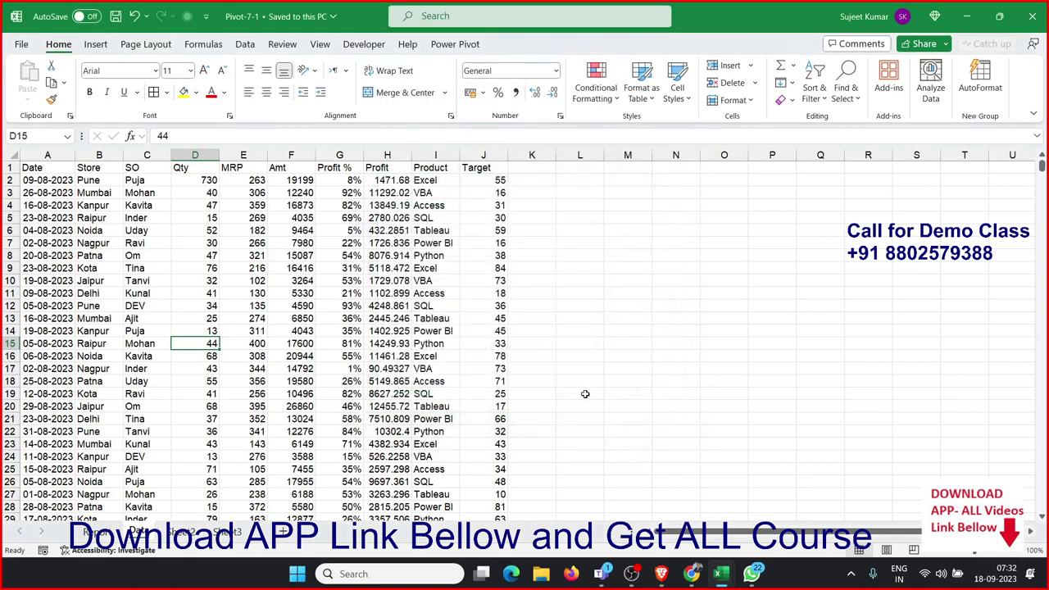
Close Pivot-7-1, then close Book2 without saving.
{"action": "left_click", "coordinate": [1032, 16]}
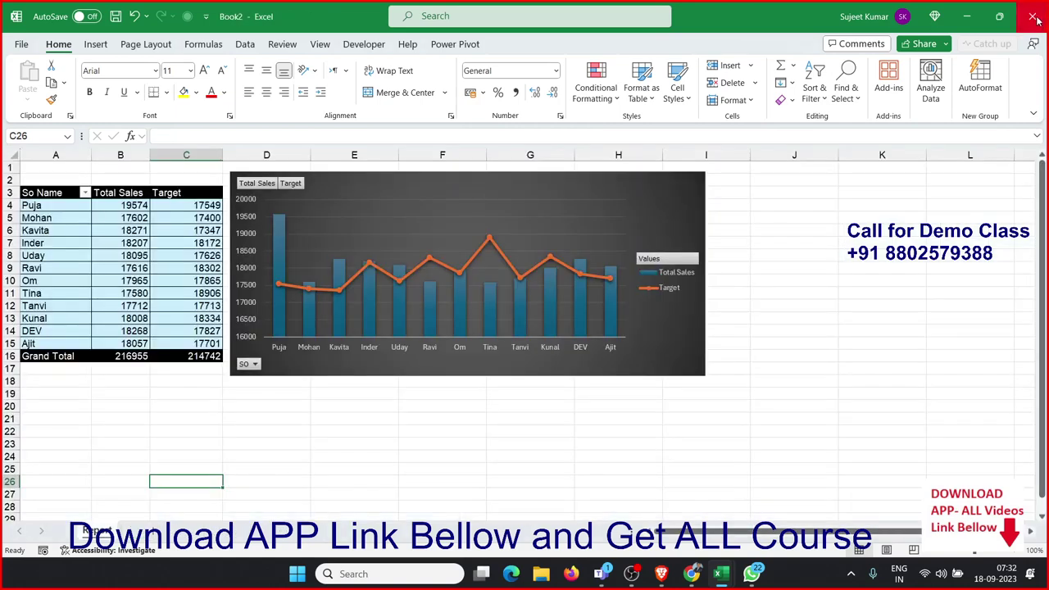
{"action": "left_click", "coordinate": [1034, 17]}
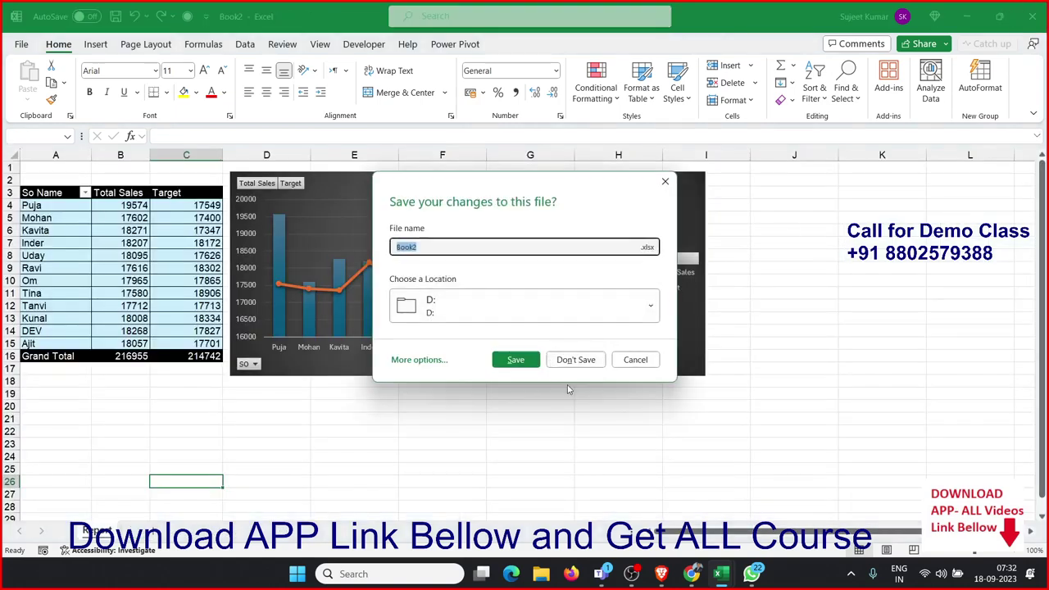
{"action": "left_click", "coordinate": [576, 358]}
{"action": "mouse_move", "coordinate": [631, 578]}
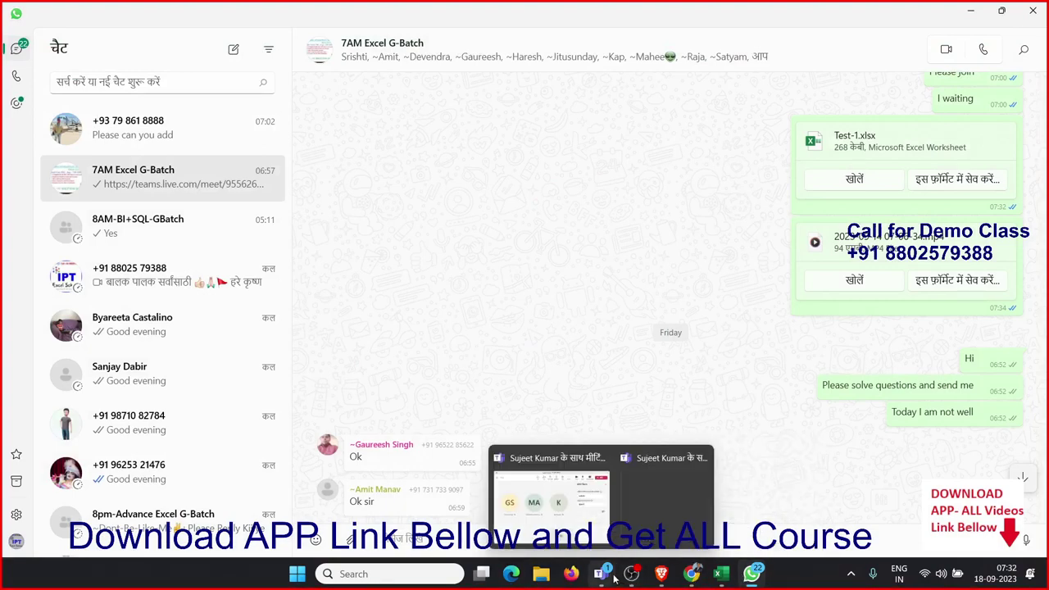
{"action": "left_click", "coordinate": [574, 508]}
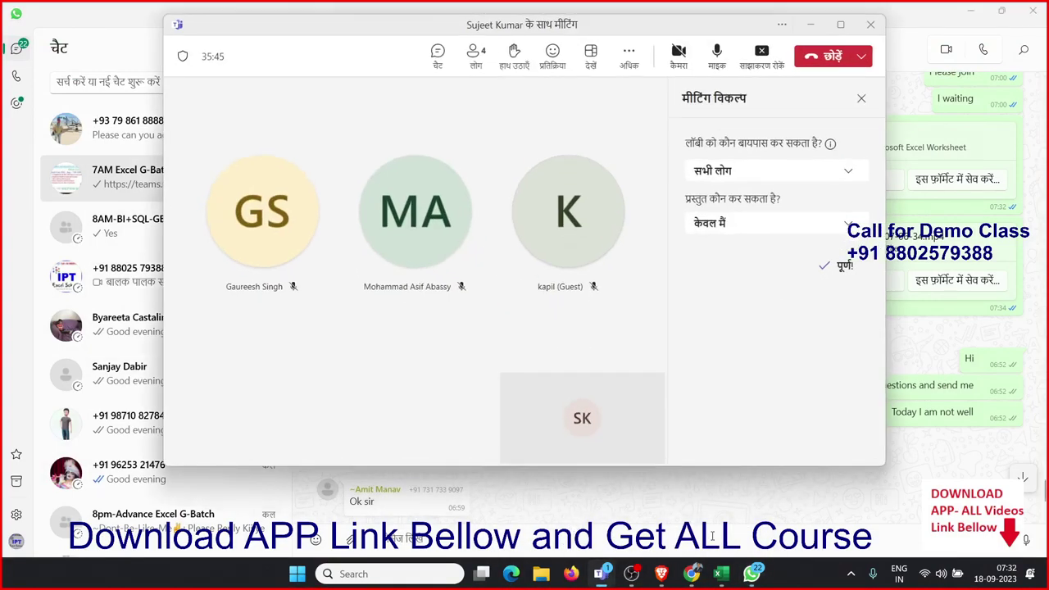
{"action": "left_click", "coordinate": [740, 524]}
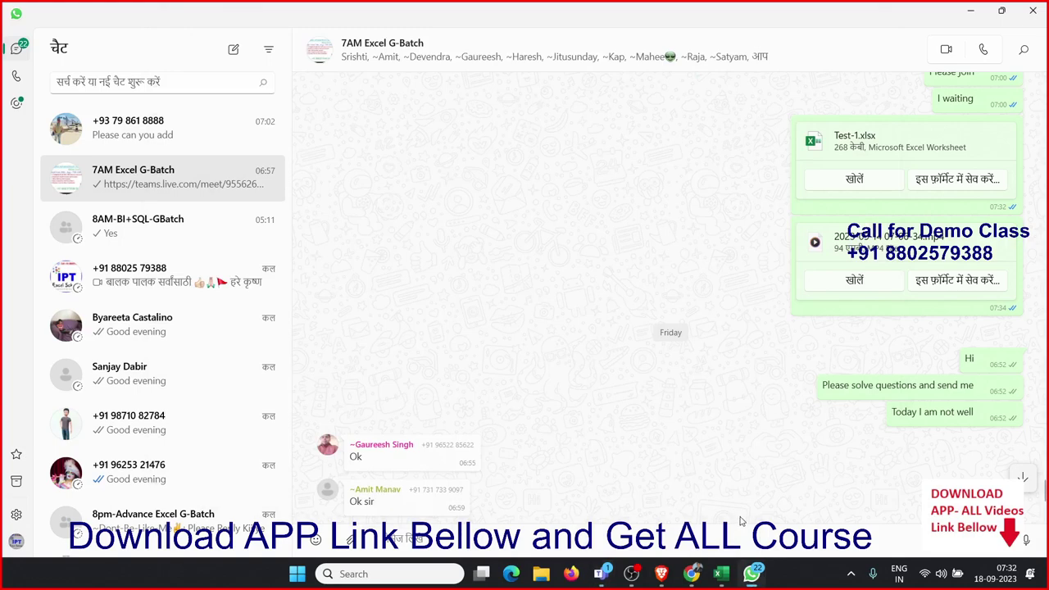